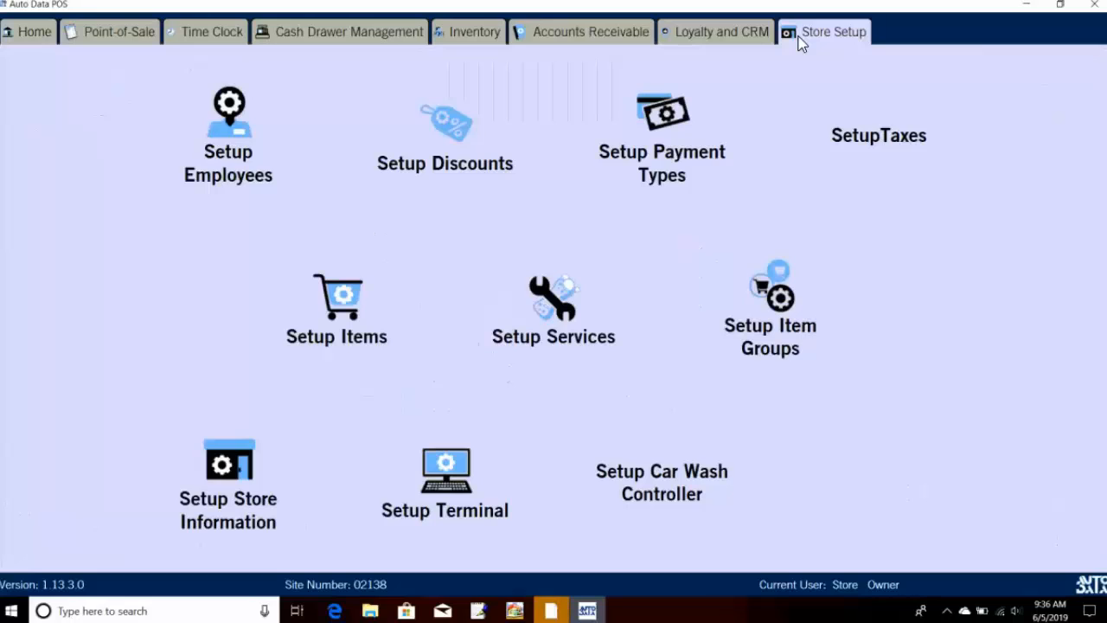
Step: Open the Setup Employees window from the Store Setup tab
{"action": "left_click", "coordinate": [237, 119]}
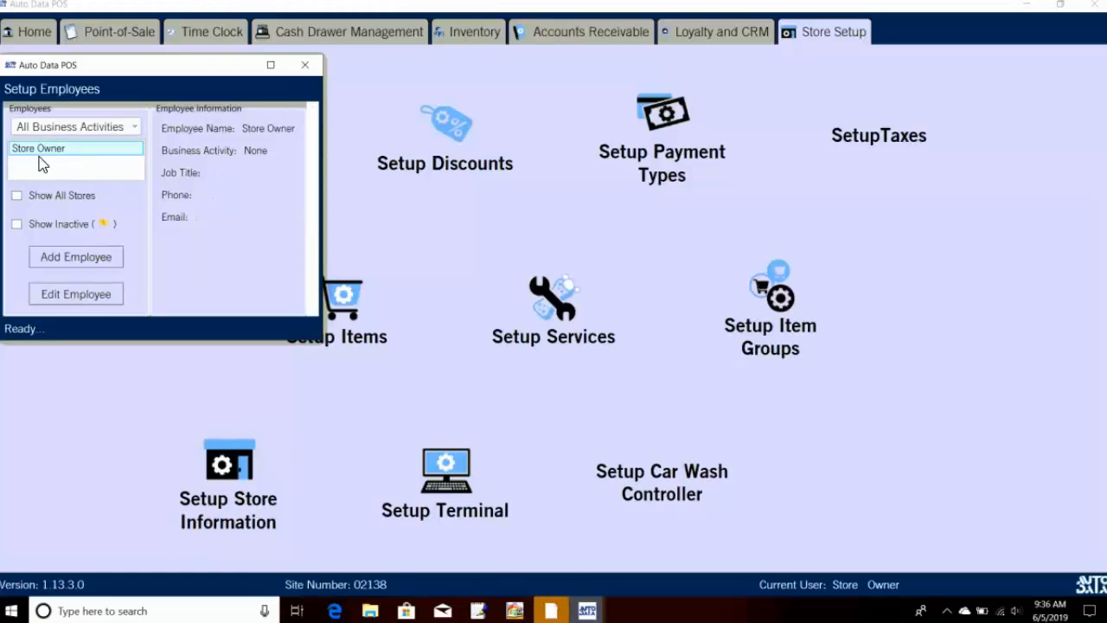
Step: Add a new employee with their first and last name, leaving Employee Num blank
{"action": "left_click", "coordinate": [104, 260]}
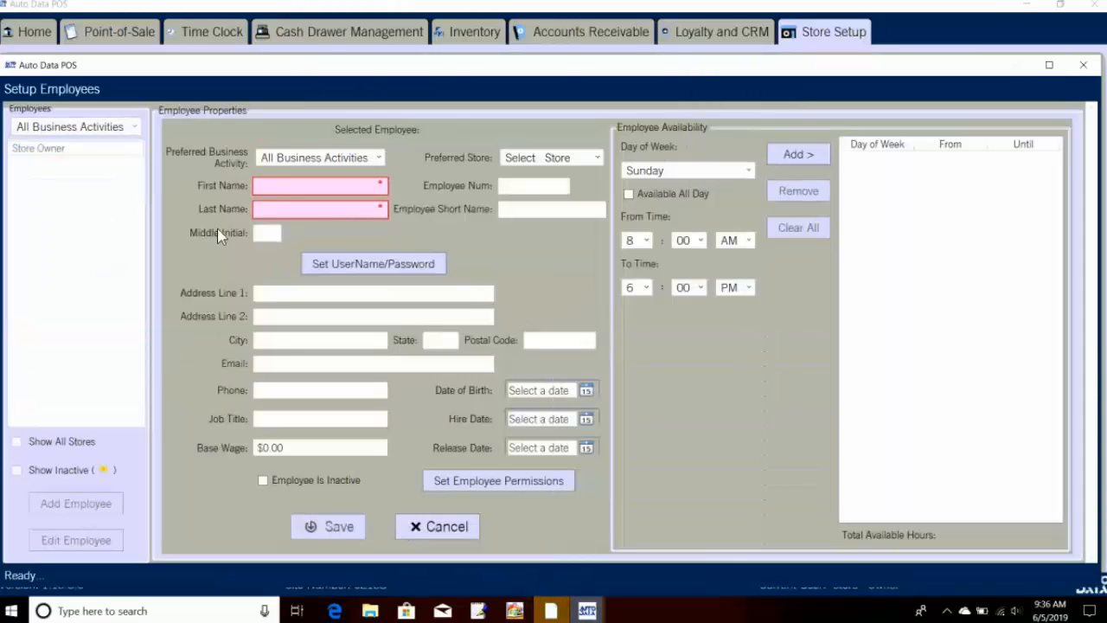
{"action": "left_click", "coordinate": [289, 186]}
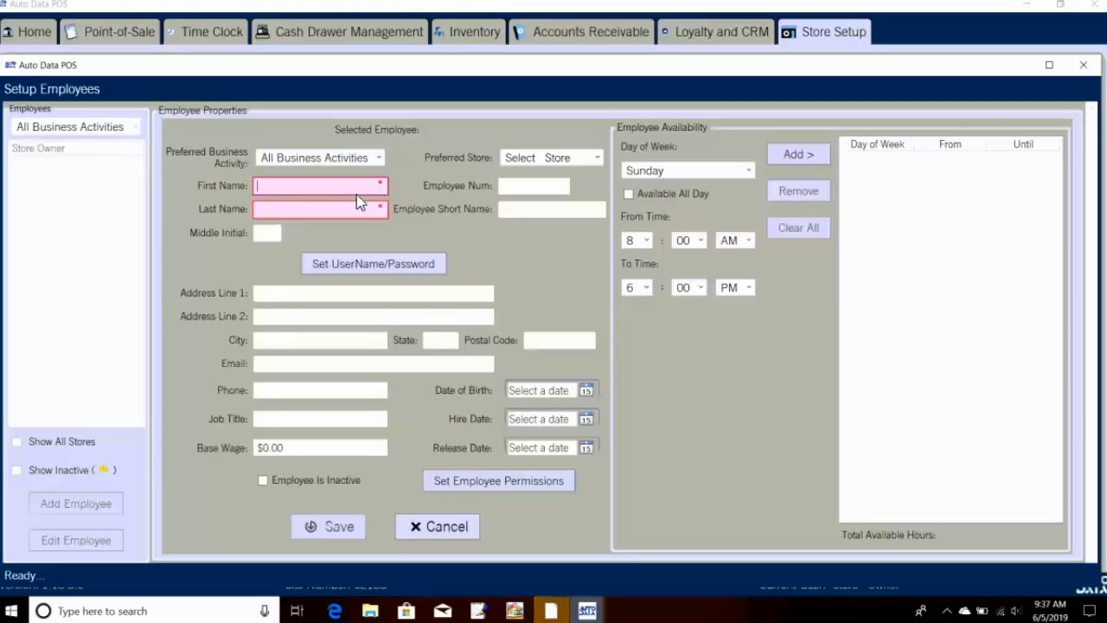
{"action": "key", "text": "Tab"}
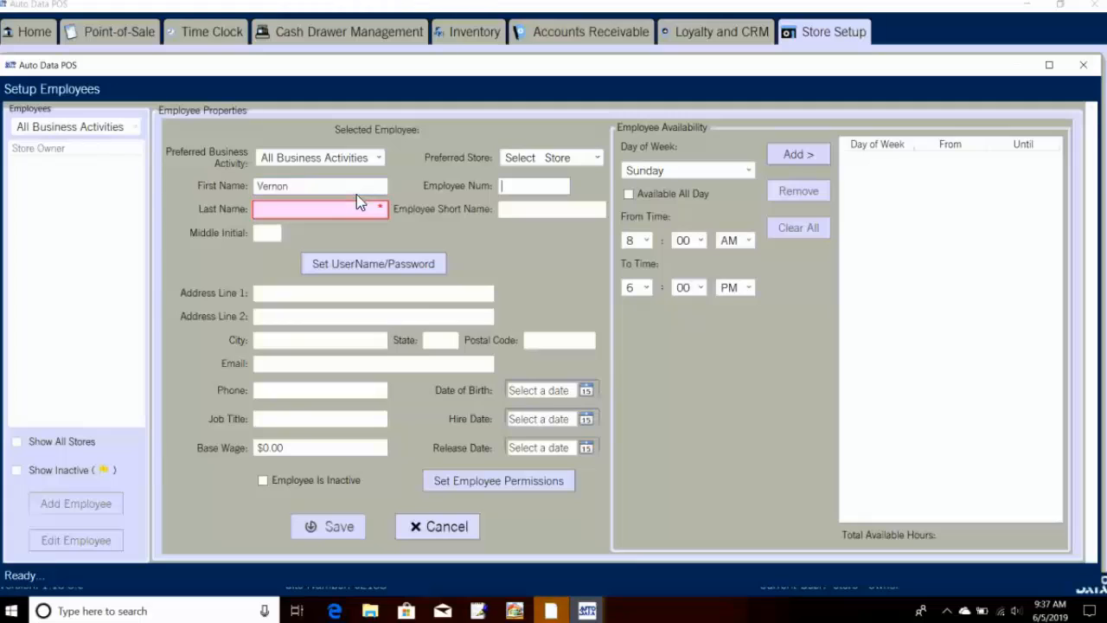
{"action": "type", "text": "0"}
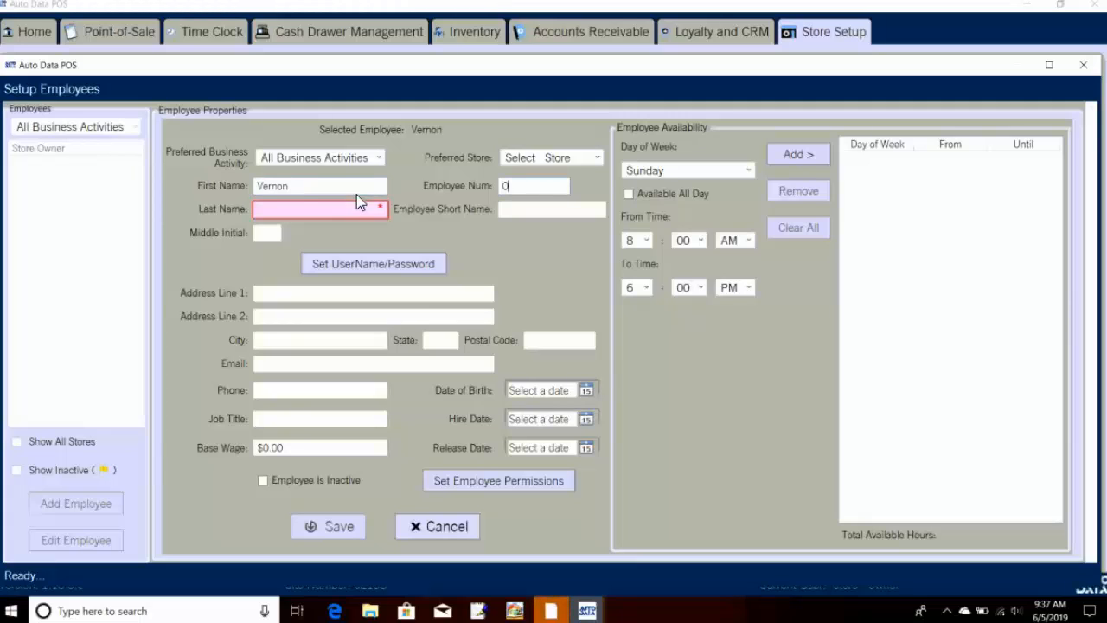
{"action": "key", "text": "BackSpace"}
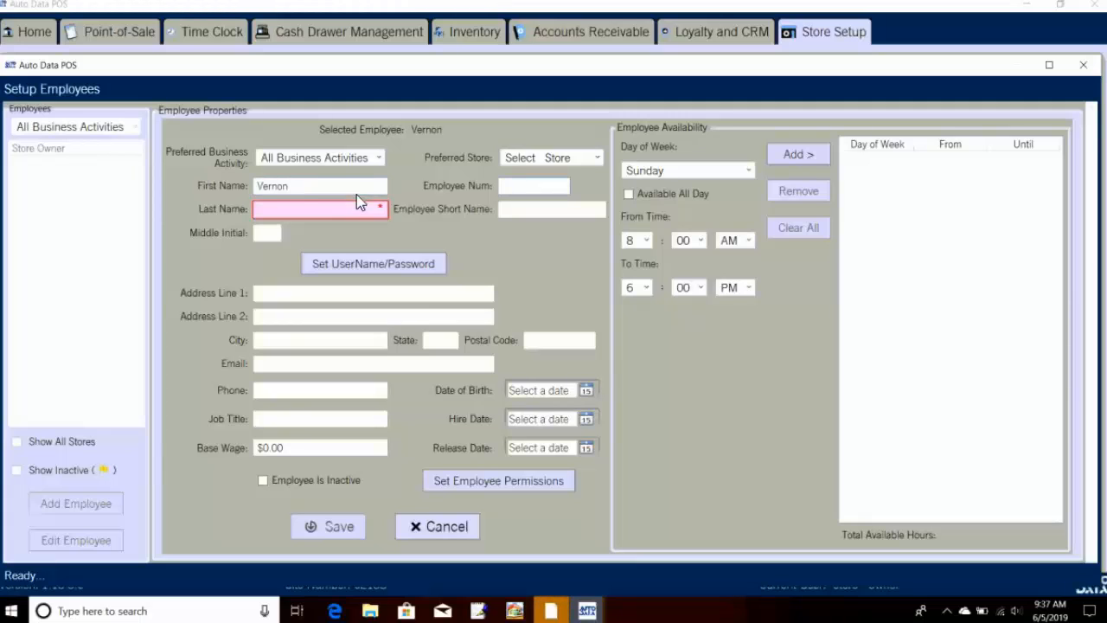
{"action": "left_click", "coordinate": [328, 211]}
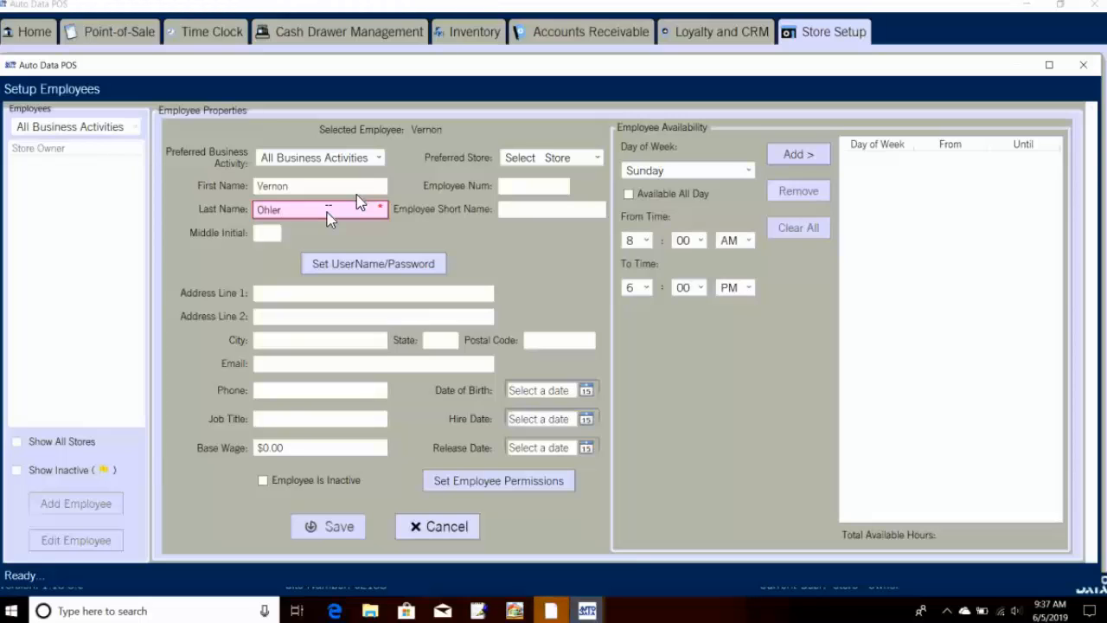
{"action": "left_click", "coordinate": [351, 268]}
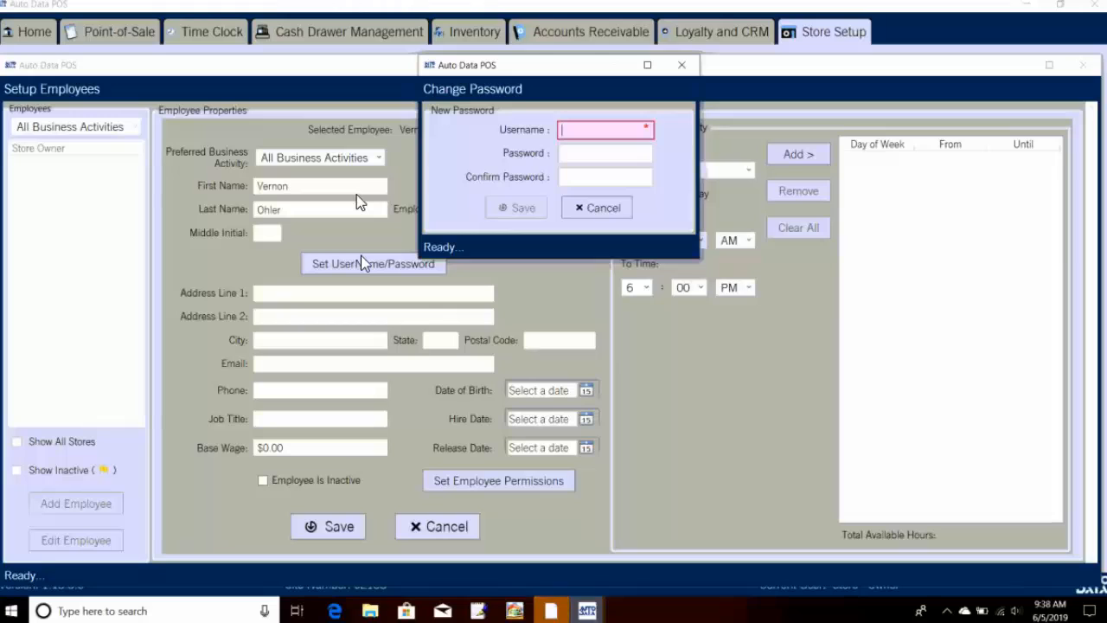
Step: Enter the employee's username, password and password confirmation, and save the credentials
{"action": "type", "text": "Vernon"}
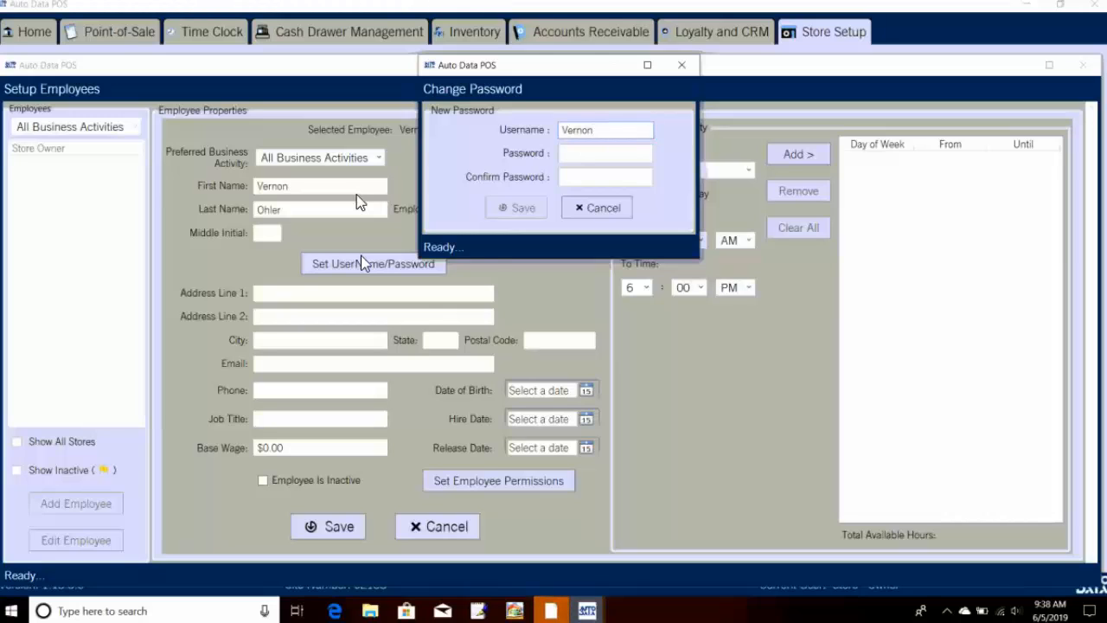
{"action": "left_click", "coordinate": [603, 153]}
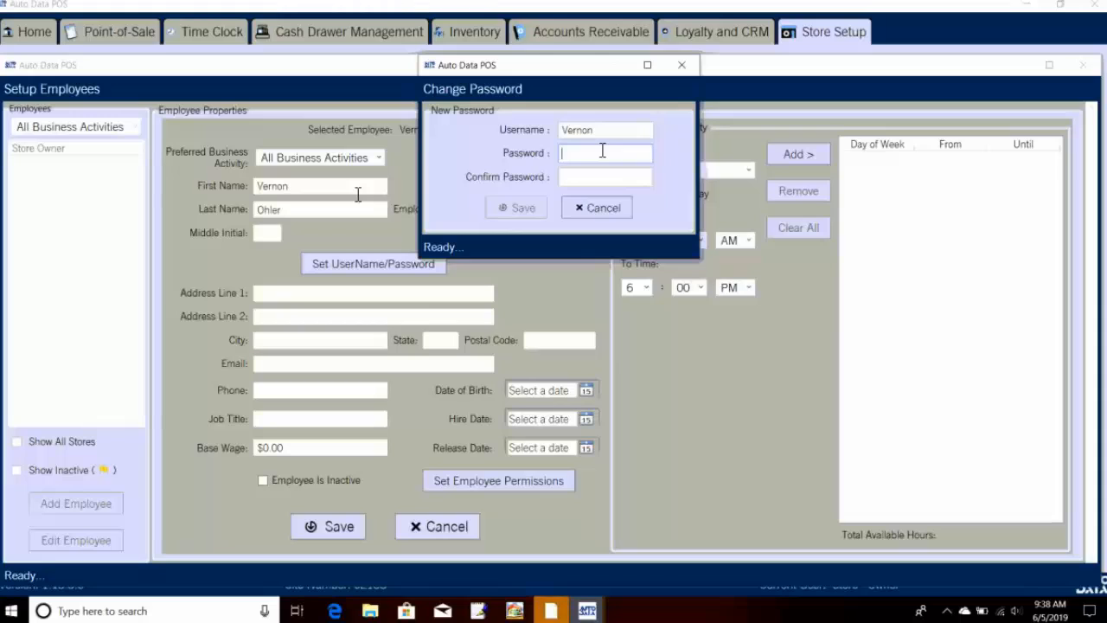
{"action": "type", "text": "123456"}
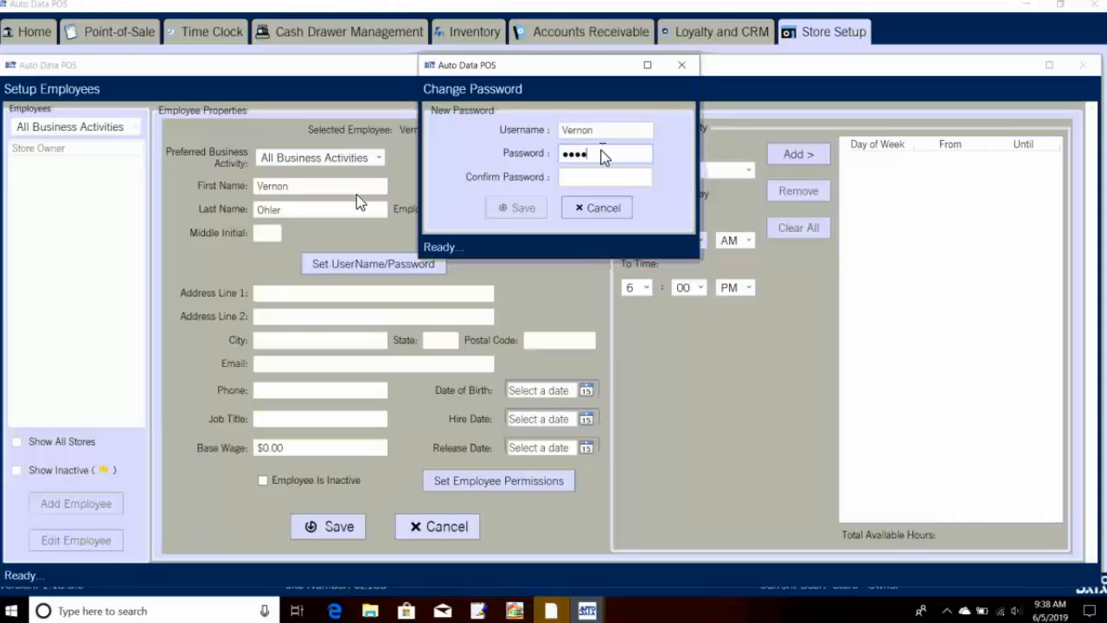
{"action": "type", "text": "789"}
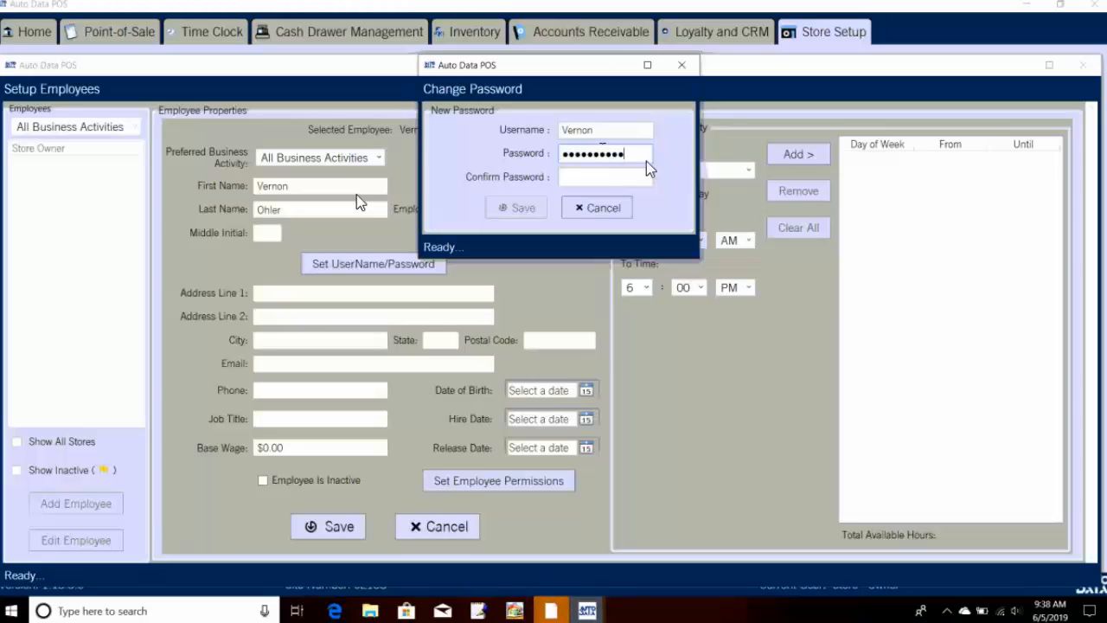
{"action": "left_click", "coordinate": [594, 176]}
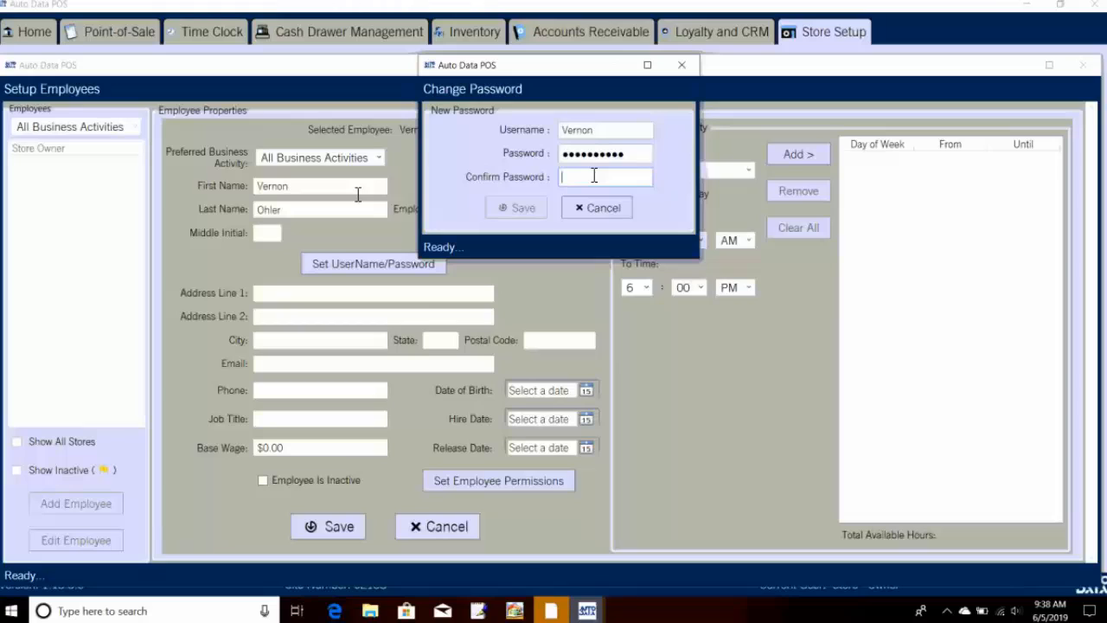
{"action": "type", "text": "1234567890"}
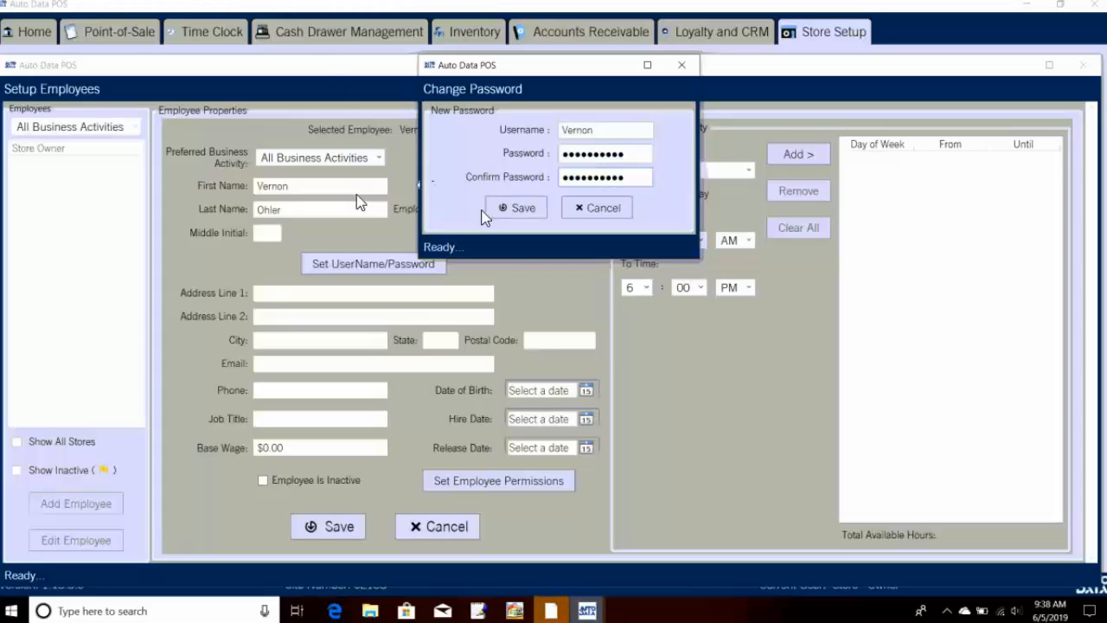
{"action": "left_click", "coordinate": [511, 210]}
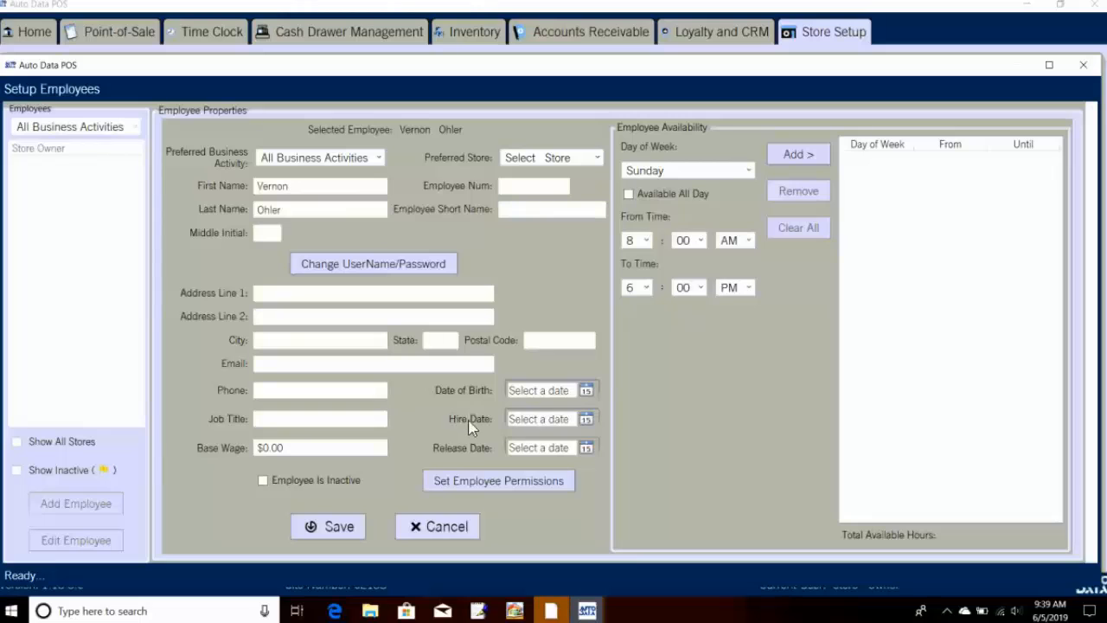
Step: Grant the employee all Point of Sale, Time Clock and Cash Drawer Management permissions
{"action": "left_click", "coordinate": [477, 483]}
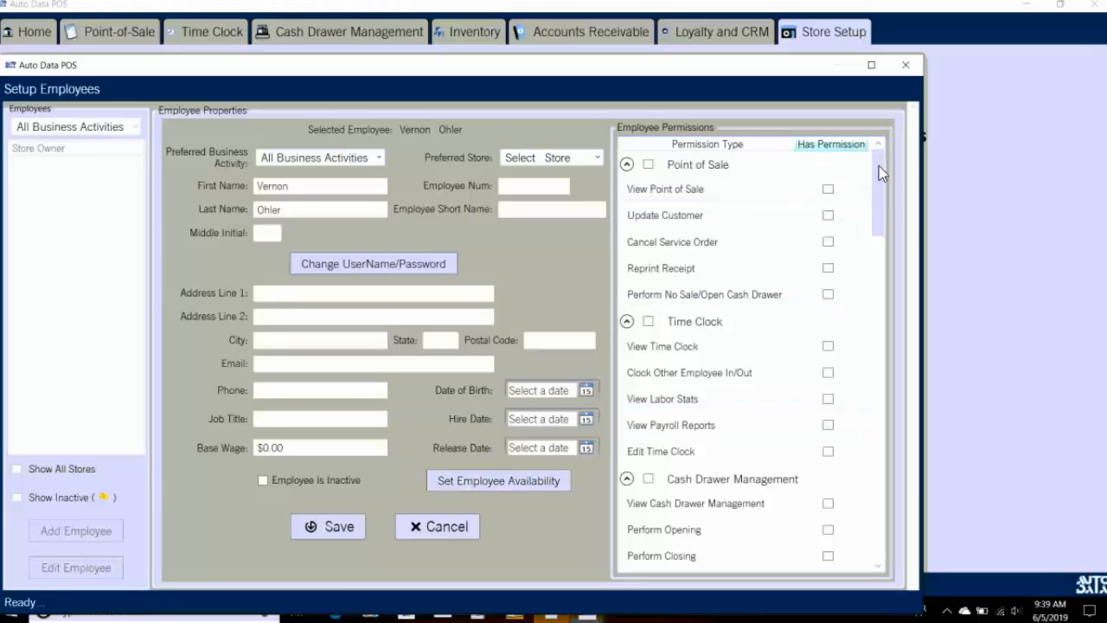
{"action": "mouse_move", "coordinate": [878, 176]}
{"action": "left_mouse_down"}
{"action": "mouse_move", "coordinate": [865, 472]}
{"action": "mouse_move", "coordinate": [870, 172]}
{"action": "left_mouse_up"}
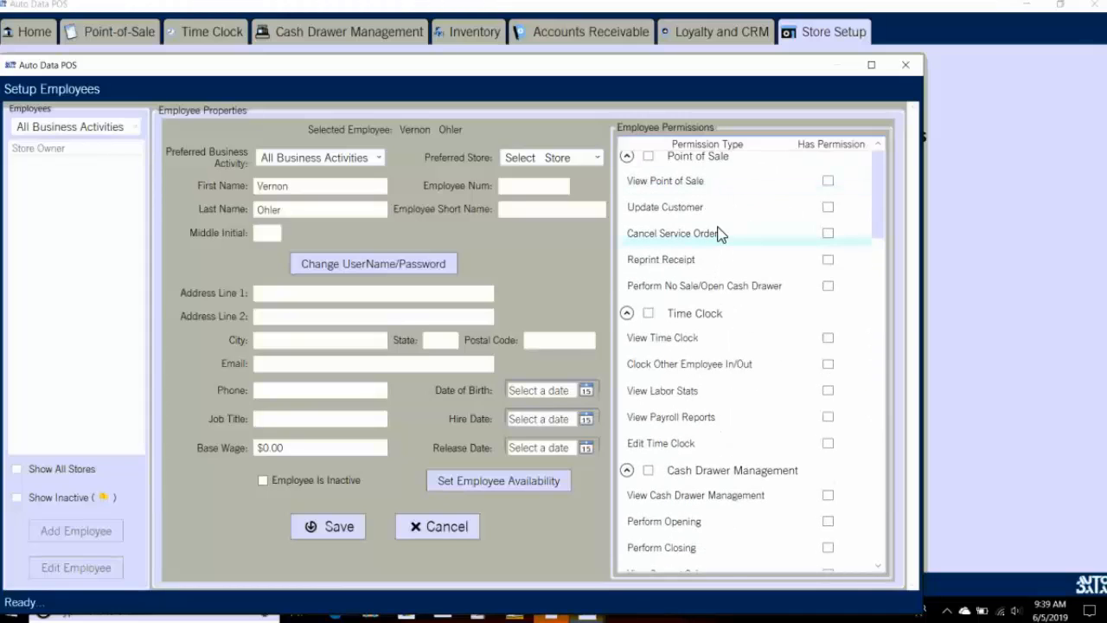
{"action": "left_click", "coordinate": [650, 166]}
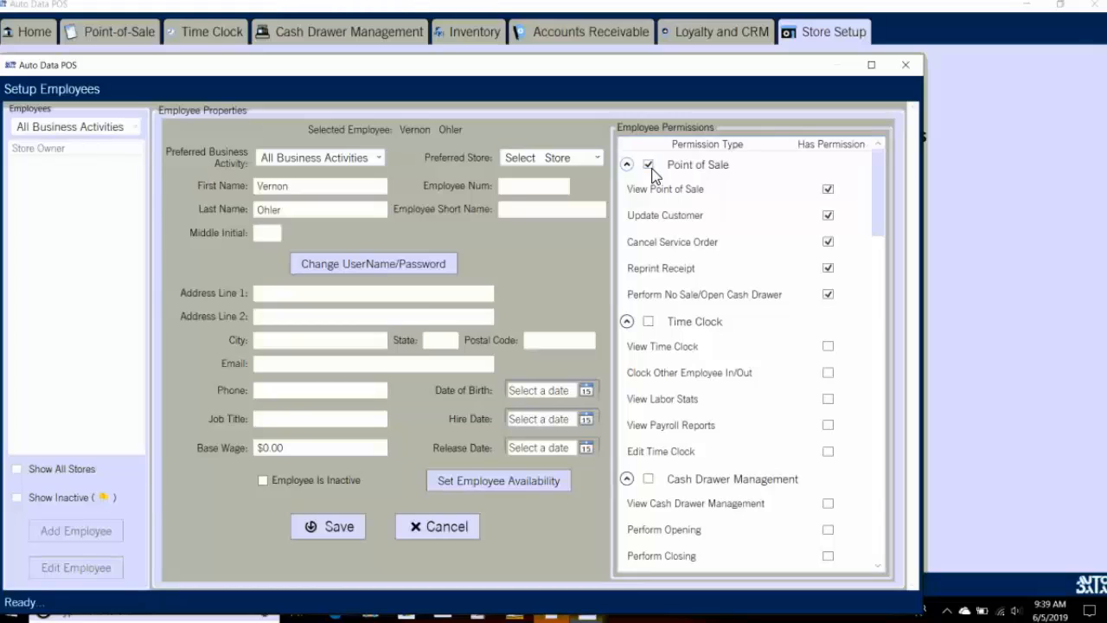
{"action": "left_click", "coordinate": [827, 215]}
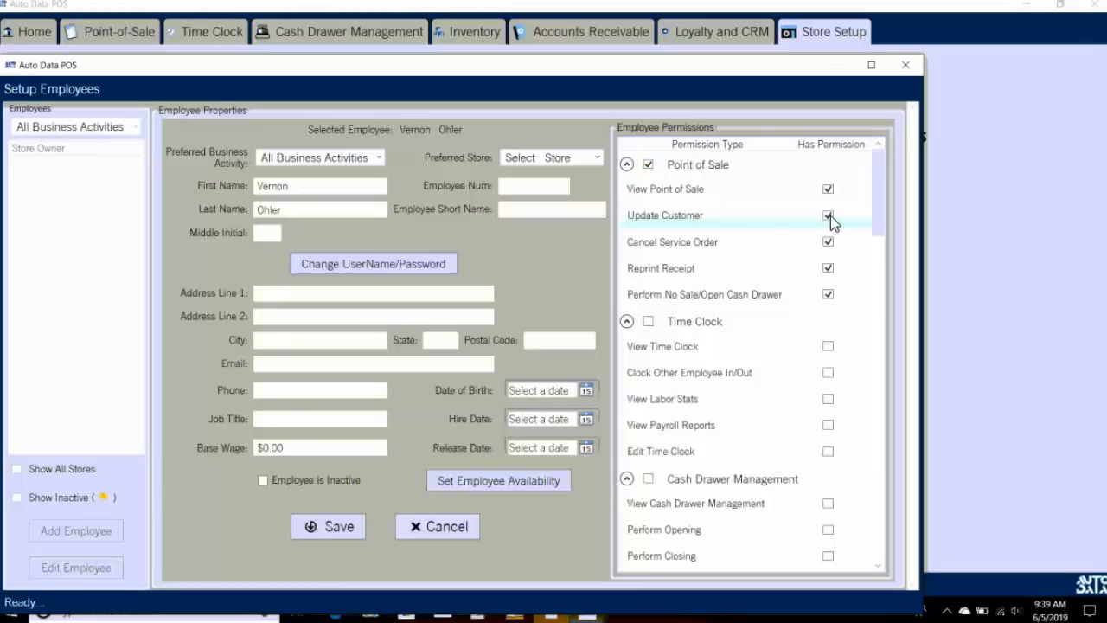
{"action": "left_click", "coordinate": [833, 216]}
{"action": "left_click", "coordinate": [644, 321]}
{"action": "left_click", "coordinate": [648, 322]}
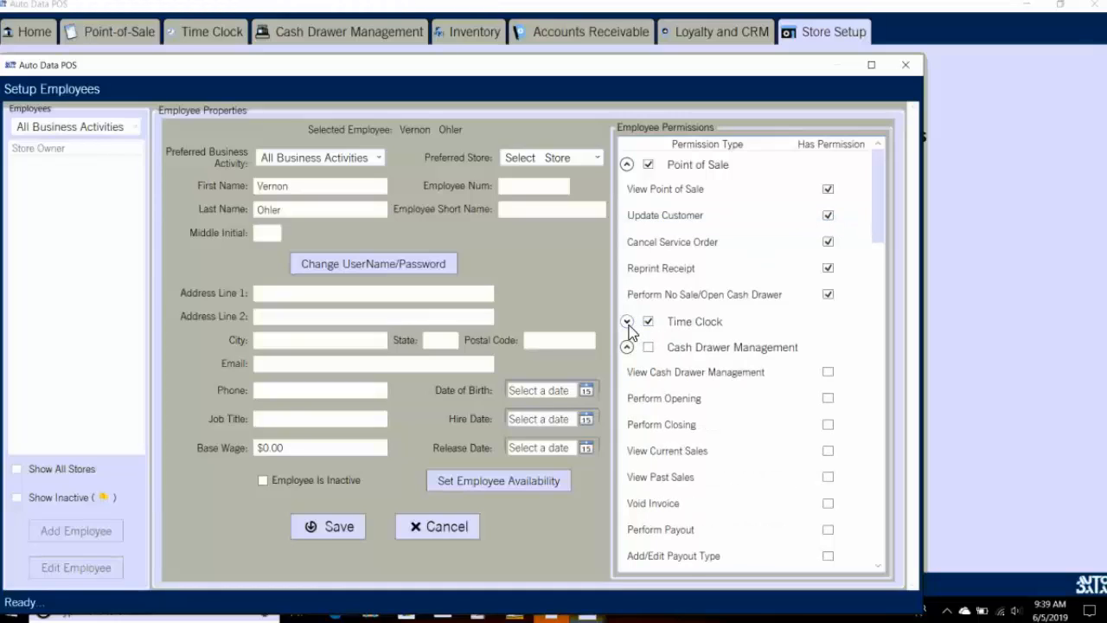
{"action": "left_click", "coordinate": [627, 322]}
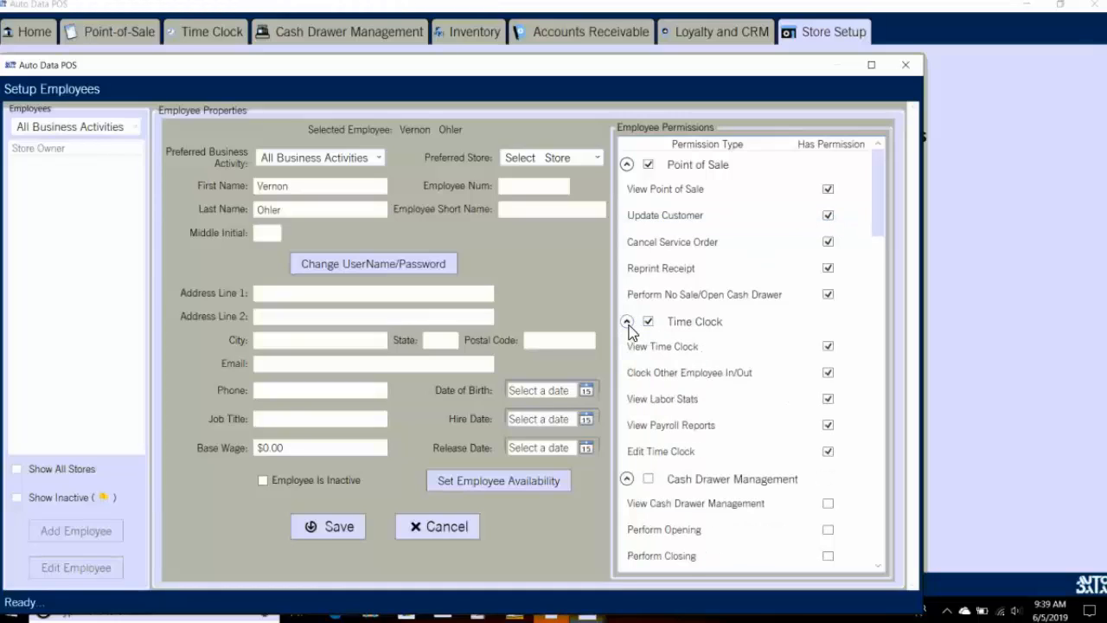
{"action": "left_click", "coordinate": [648, 478]}
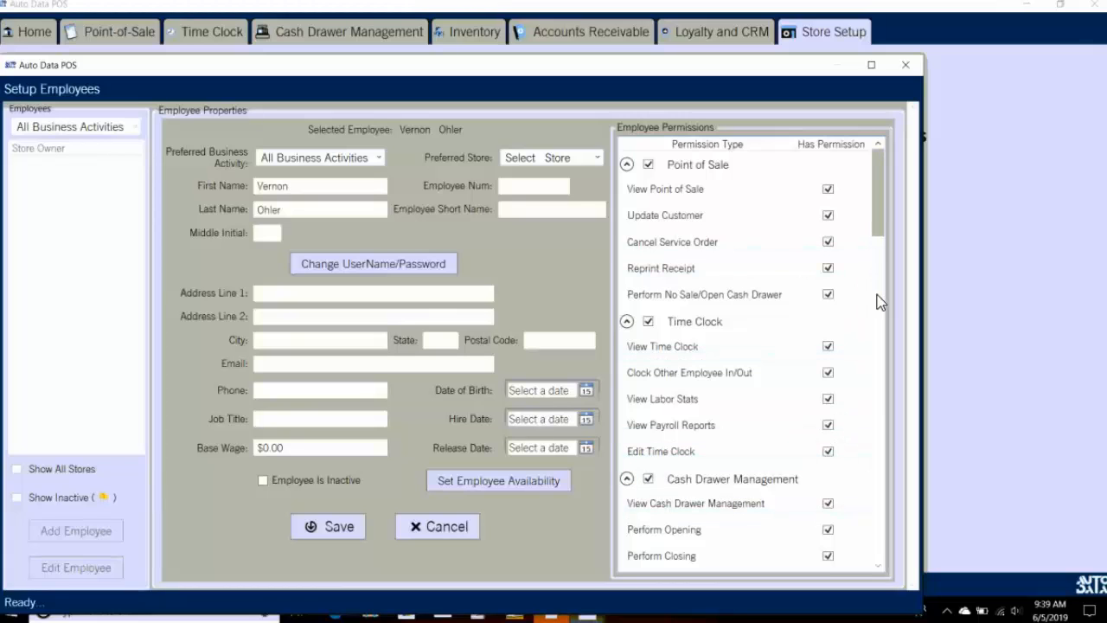
Step: Grant all Inventory, Accounts Receivable, Loyalty & CRM and Store Setup permissions
{"action": "left_click_drag", "start_coordinate": [877, 230], "coordinate": [877, 314]}
{"action": "scroll", "coordinate": [879, 307], "scroll_direction": "up", "scroll_amount": 5}
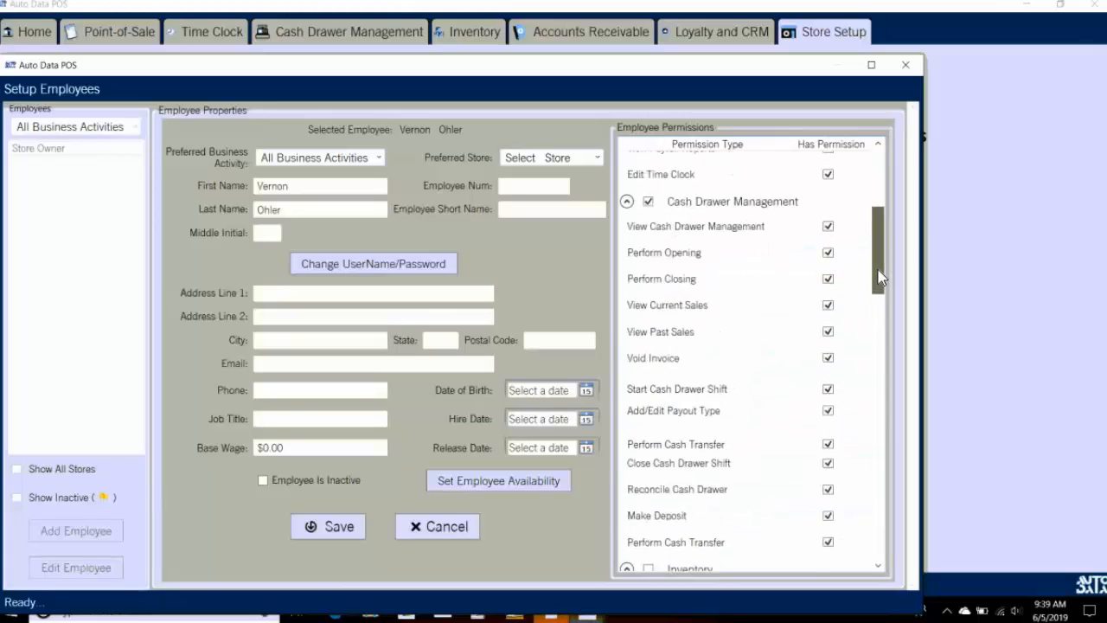
{"action": "scroll", "coordinate": [879, 307], "scroll_direction": "down", "scroll_amount": 3}
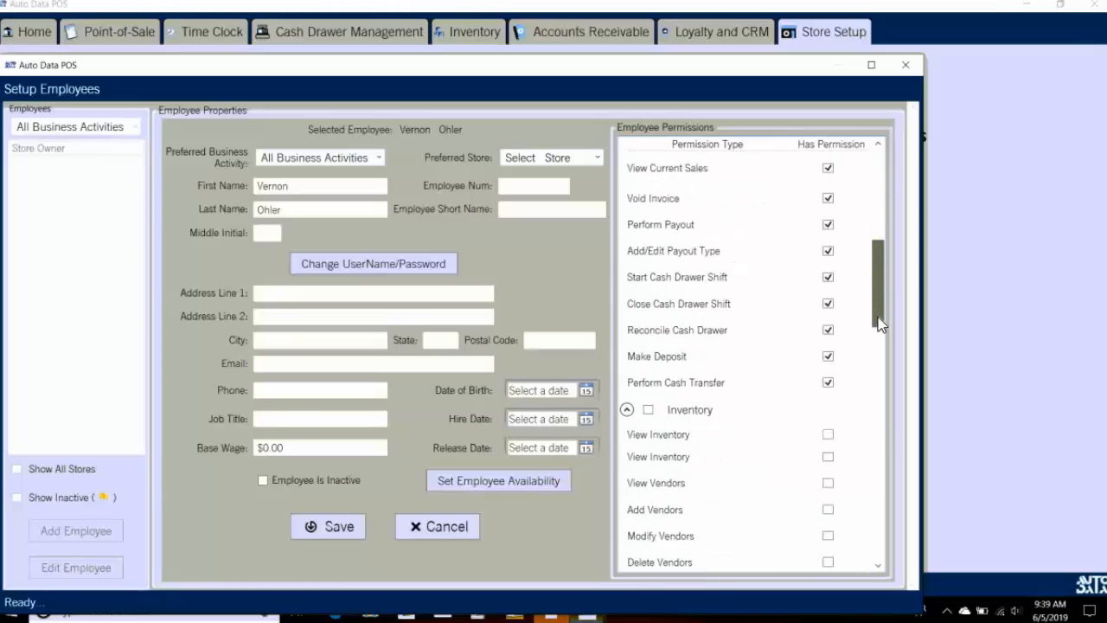
{"action": "left_click", "coordinate": [657, 409]}
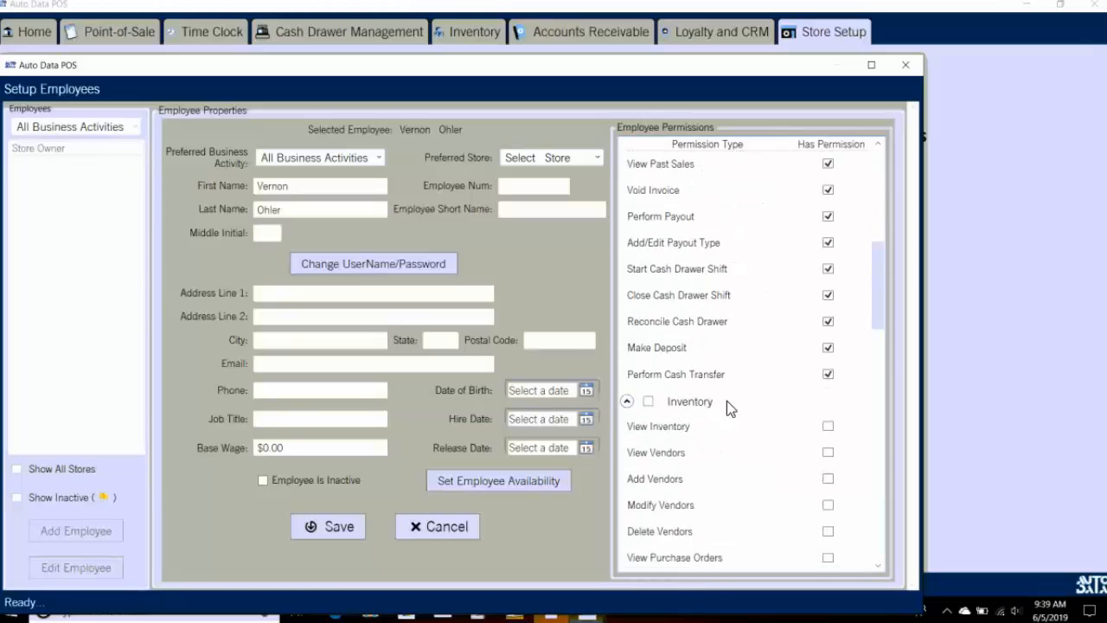
{"action": "scroll", "coordinate": [879, 355], "scroll_direction": "down", "scroll_amount": 6}
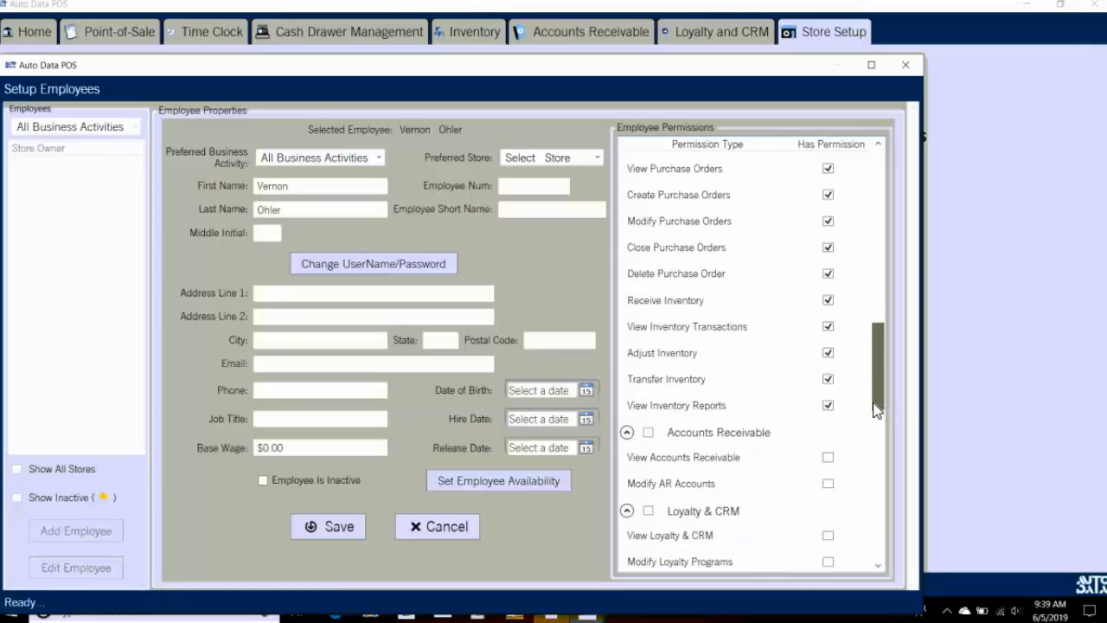
{"action": "left_click", "coordinate": [649, 369]}
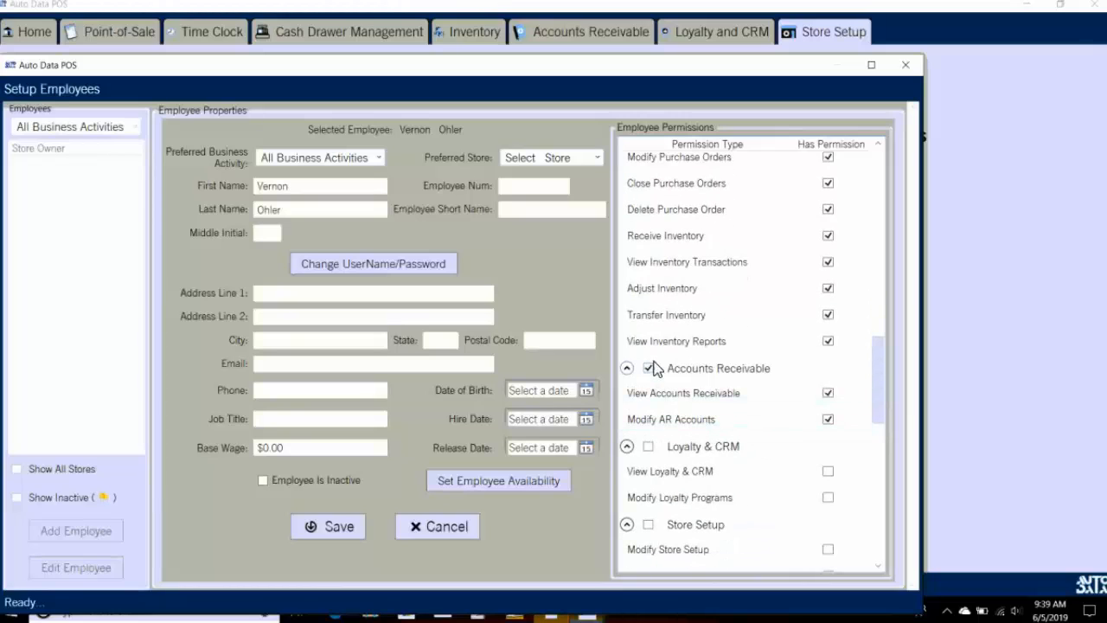
{"action": "left_click", "coordinate": [649, 446]}
{"action": "left_click_drag", "start_coordinate": [877, 415], "coordinate": [877, 456]}
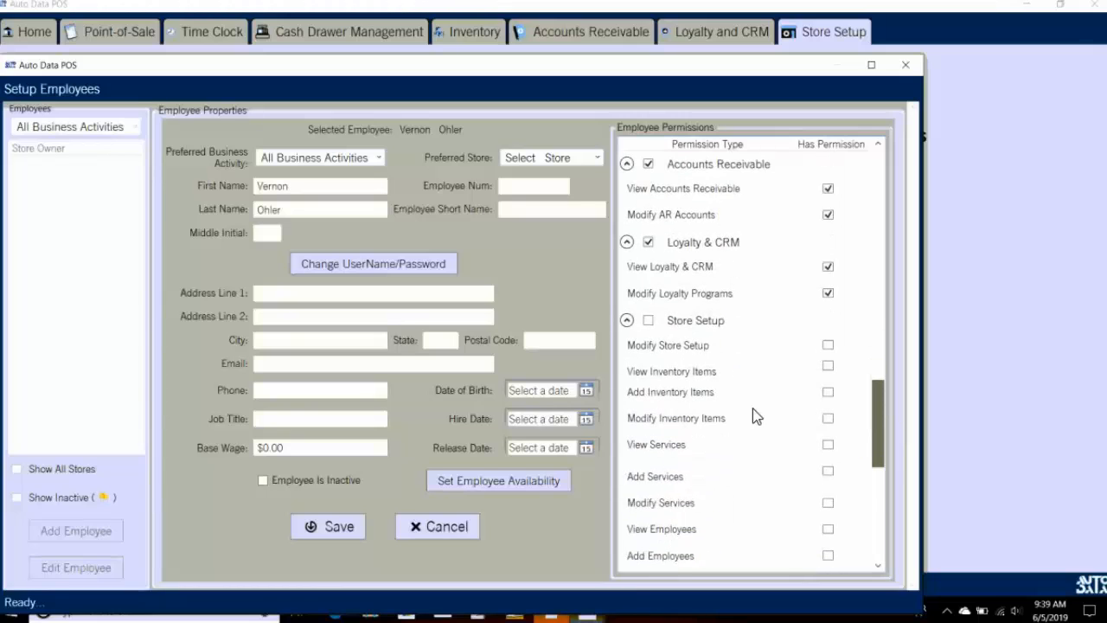
{"action": "left_click", "coordinate": [648, 314]}
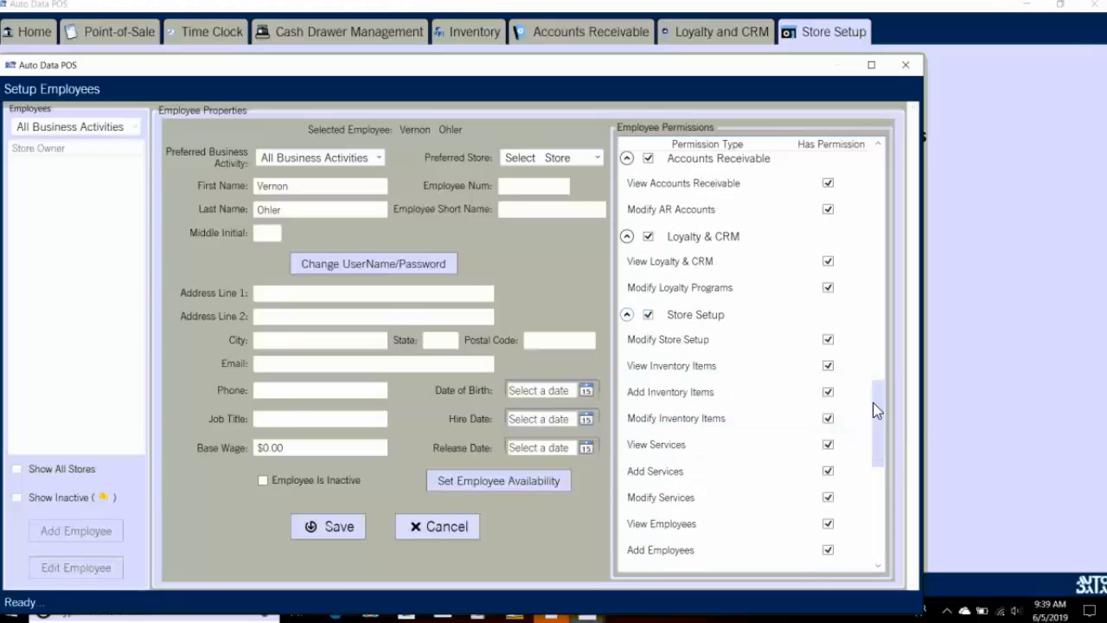
{"action": "left_click_drag", "start_coordinate": [882, 420], "coordinate": [887, 547]}
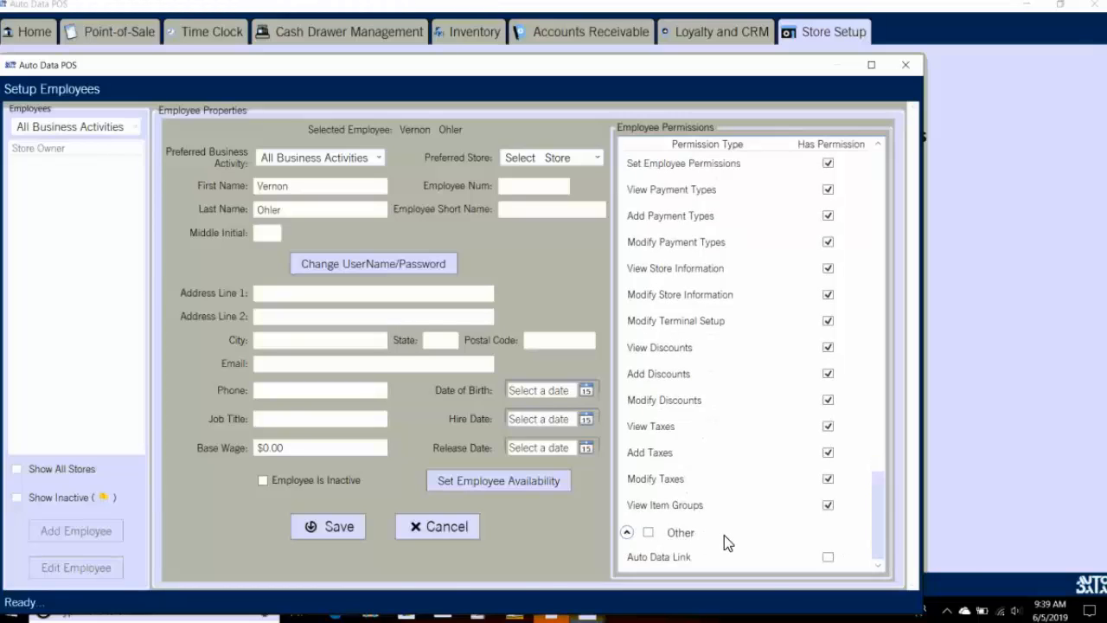
Step: Save the new employee record and close the Setup Employees window
{"action": "left_click", "coordinate": [329, 529]}
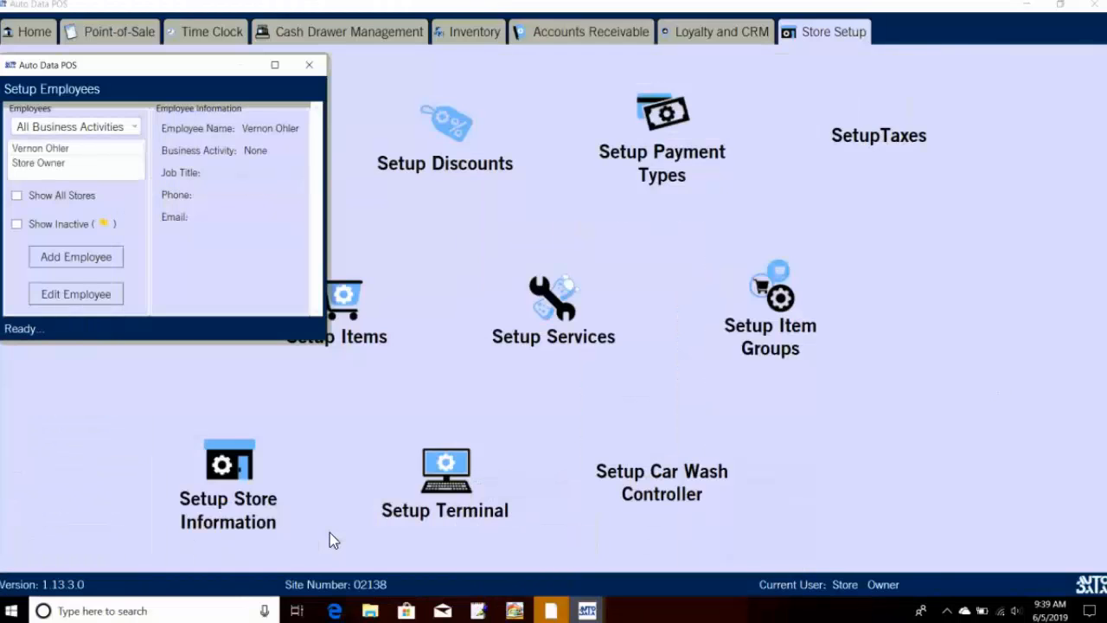
{"action": "left_click", "coordinate": [58, 153]}
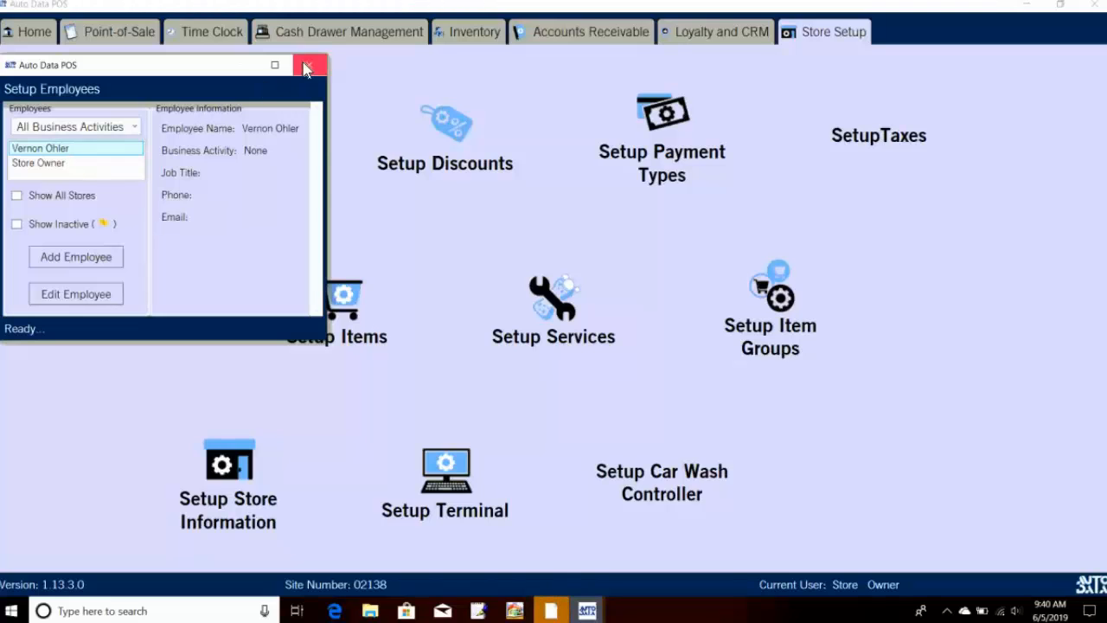
{"action": "left_click", "coordinate": [309, 64]}
Step: Log out of the owner account and log in with the new employee's username and password
{"action": "left_click", "coordinate": [28, 34]}
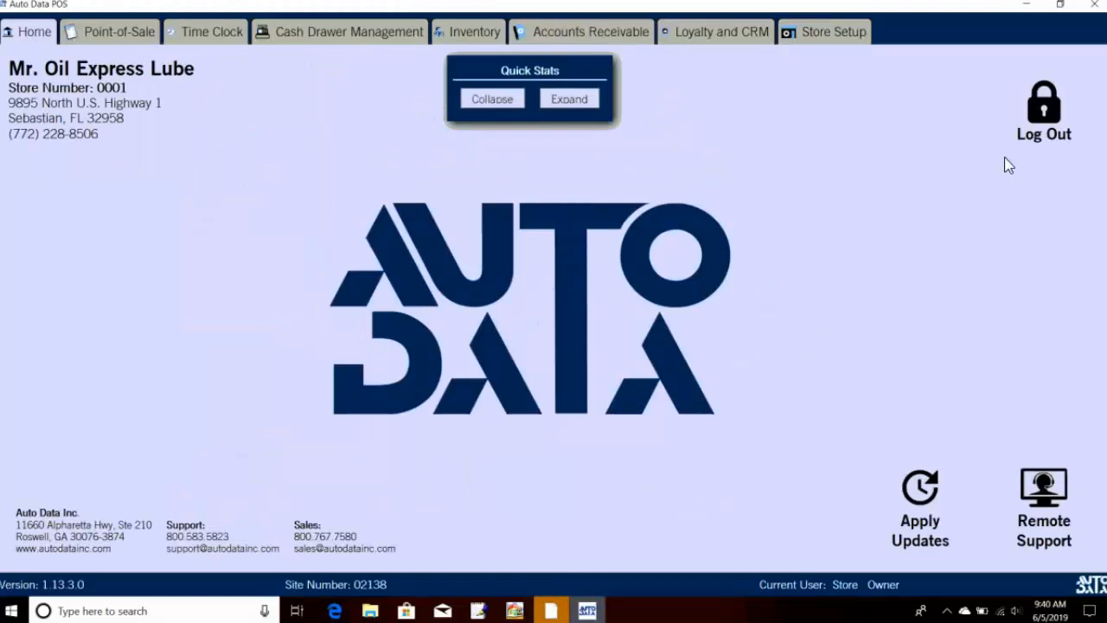
{"action": "left_click", "coordinate": [1043, 121]}
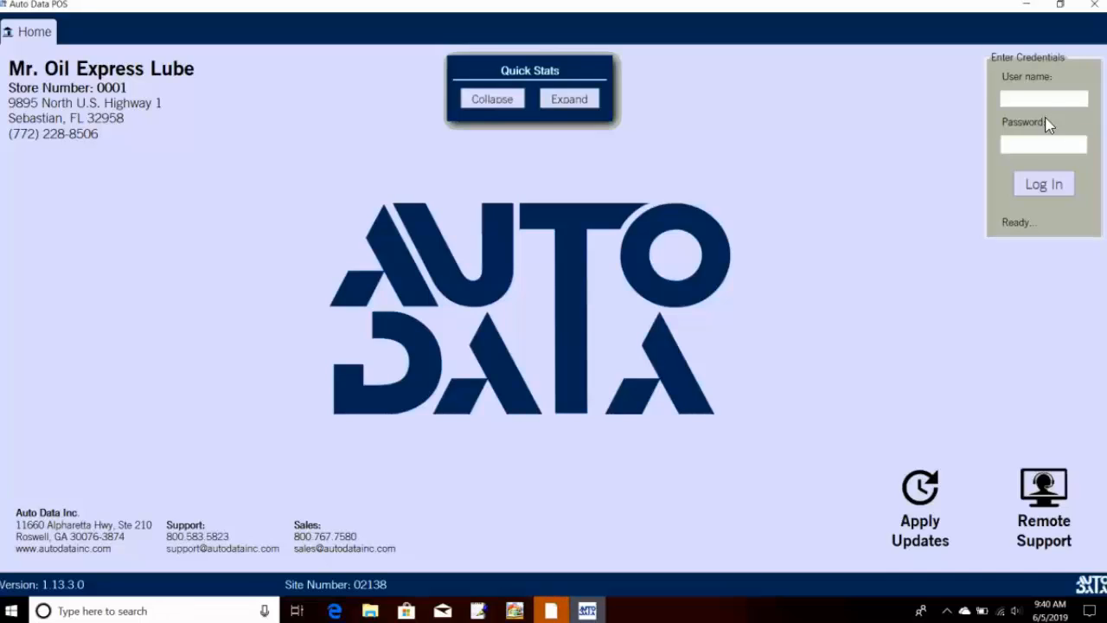
{"action": "left_click", "coordinate": [1037, 97]}
{"action": "type", "text": "Vernon"}
{"action": "key", "text": "Tab"}
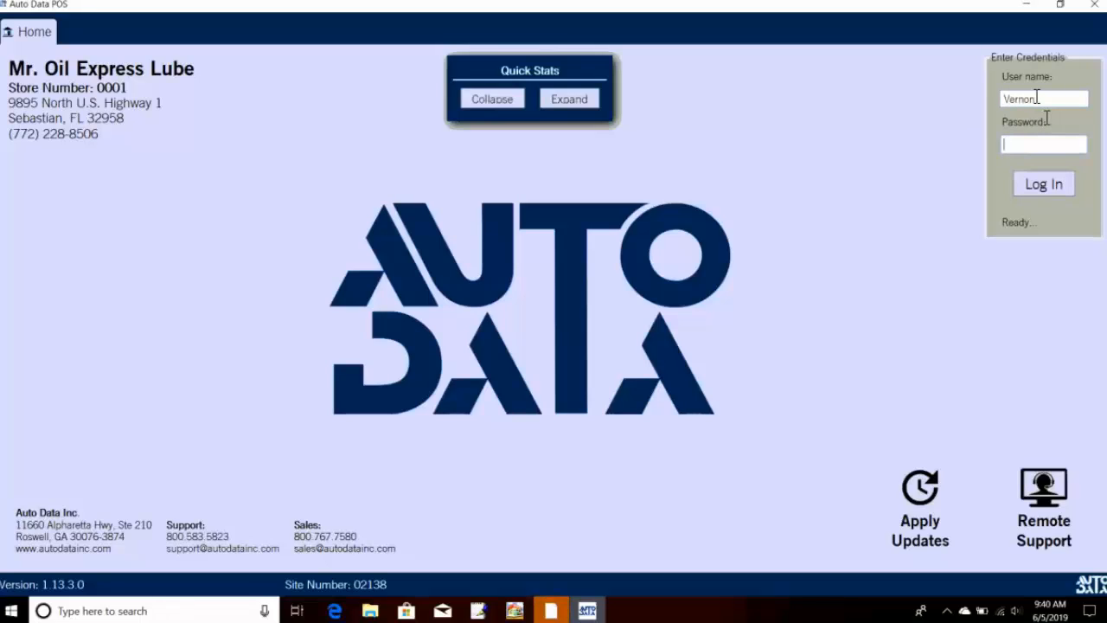
{"action": "type", "text": "•••••••"}
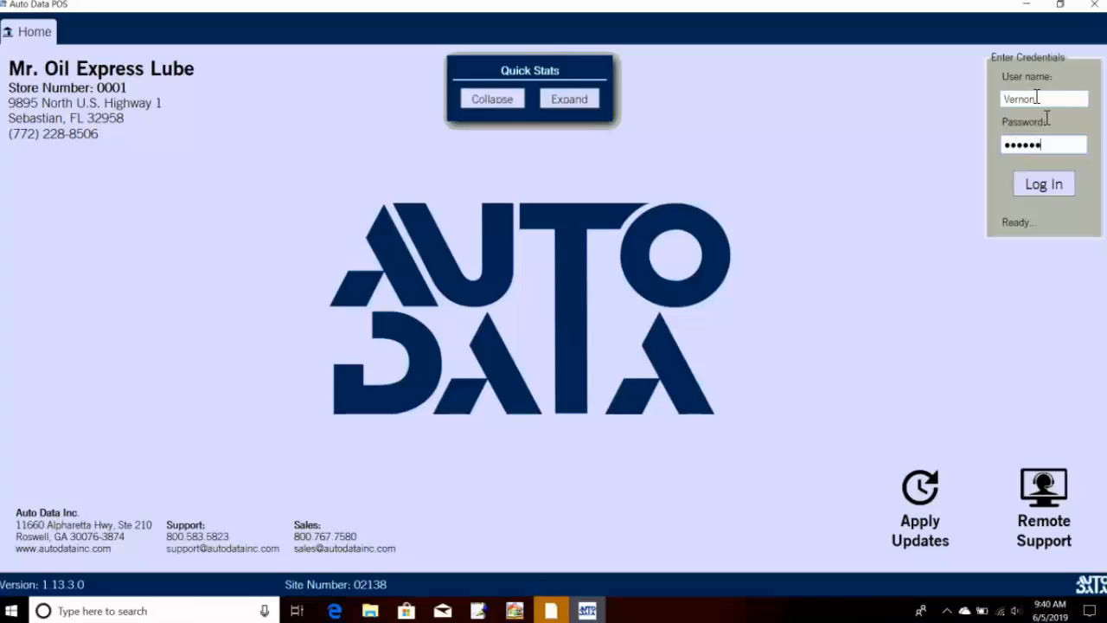
{"action": "type", "text": "•••"}
{"action": "left_click", "coordinate": [1031, 184]}
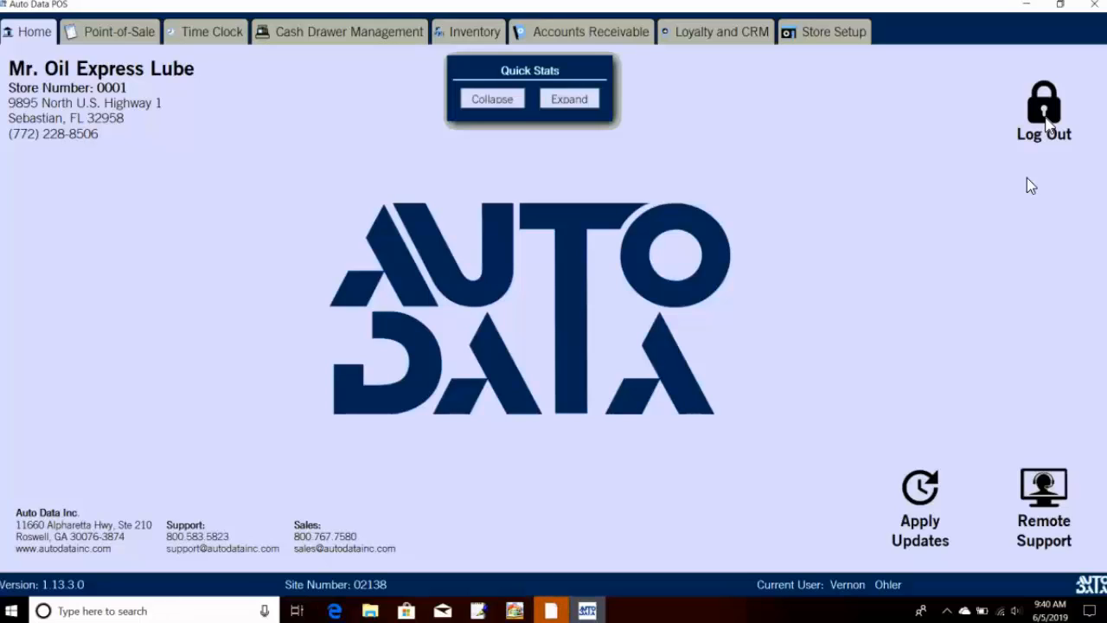
Step: Open the business day from Cash Drawer Management with Sunny as the opening weather
{"action": "left_click", "coordinate": [340, 48]}
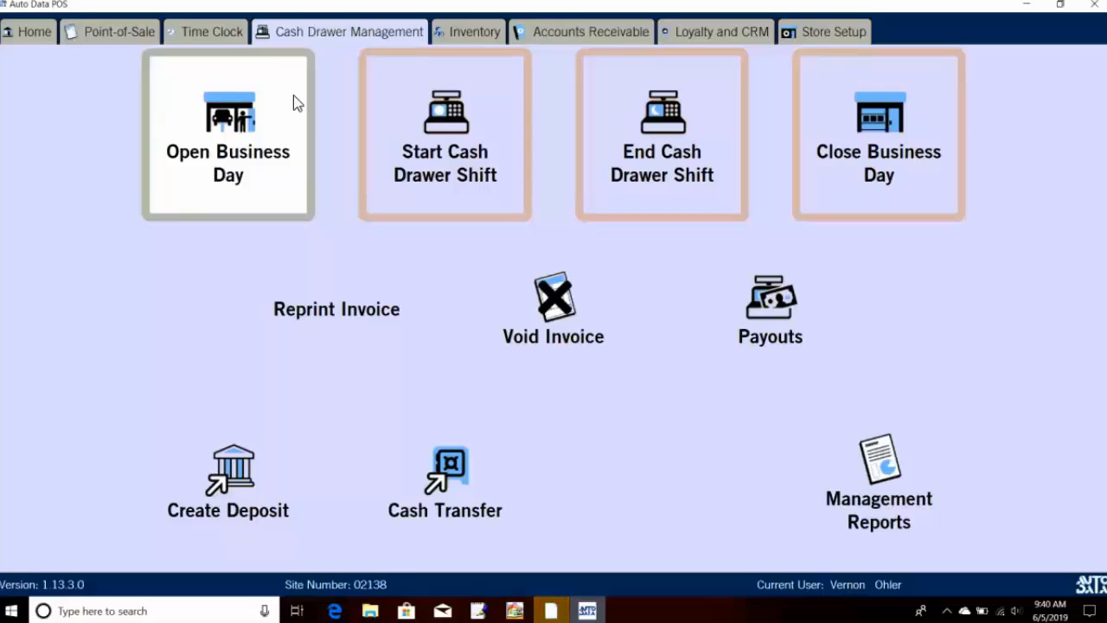
{"action": "left_click", "coordinate": [256, 140]}
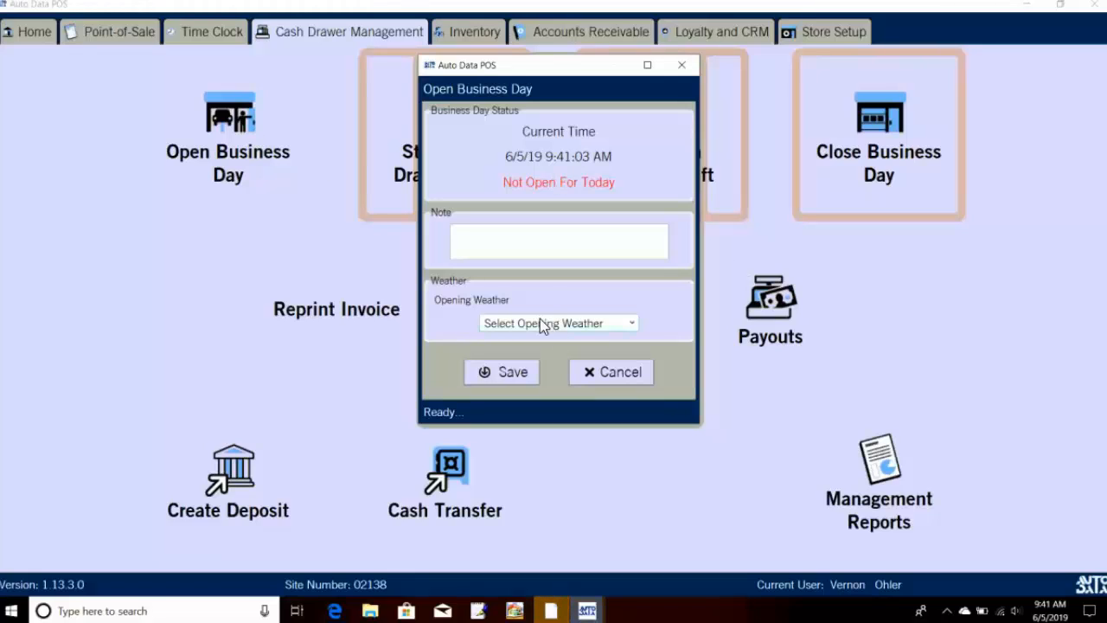
{"action": "left_click", "coordinate": [566, 251]}
{"action": "left_click", "coordinate": [571, 323]}
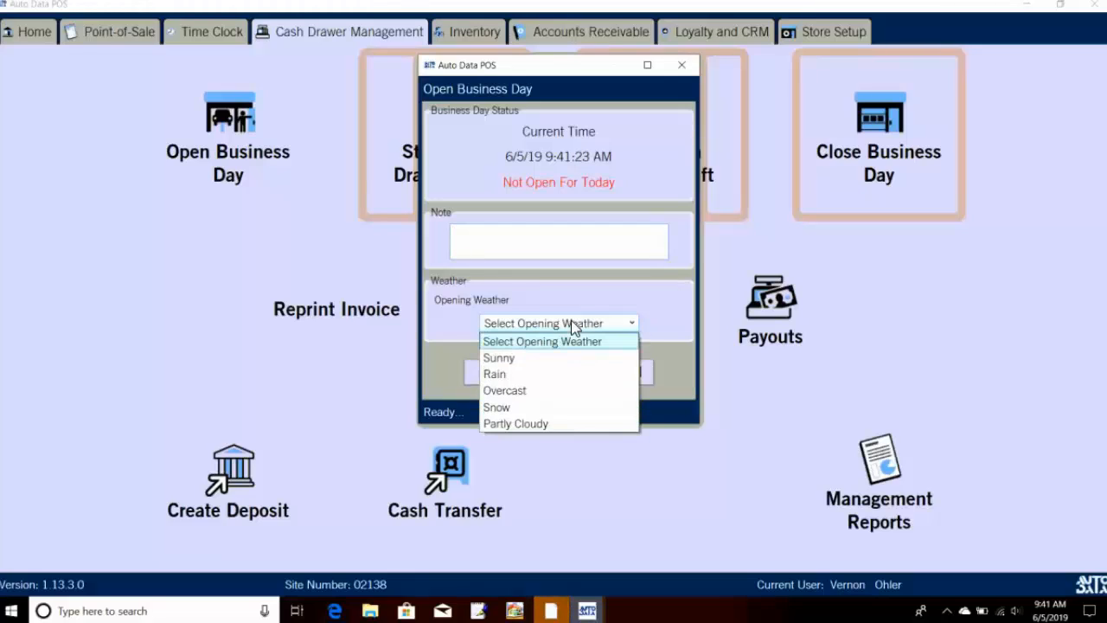
{"action": "left_click", "coordinate": [527, 358]}
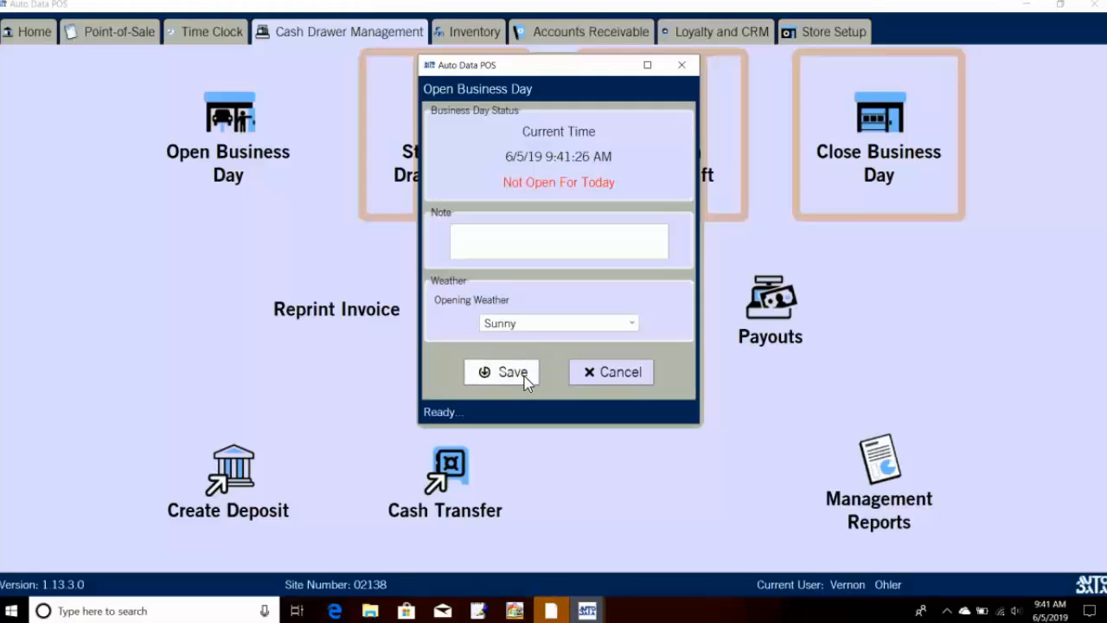
{"action": "left_click", "coordinate": [511, 372]}
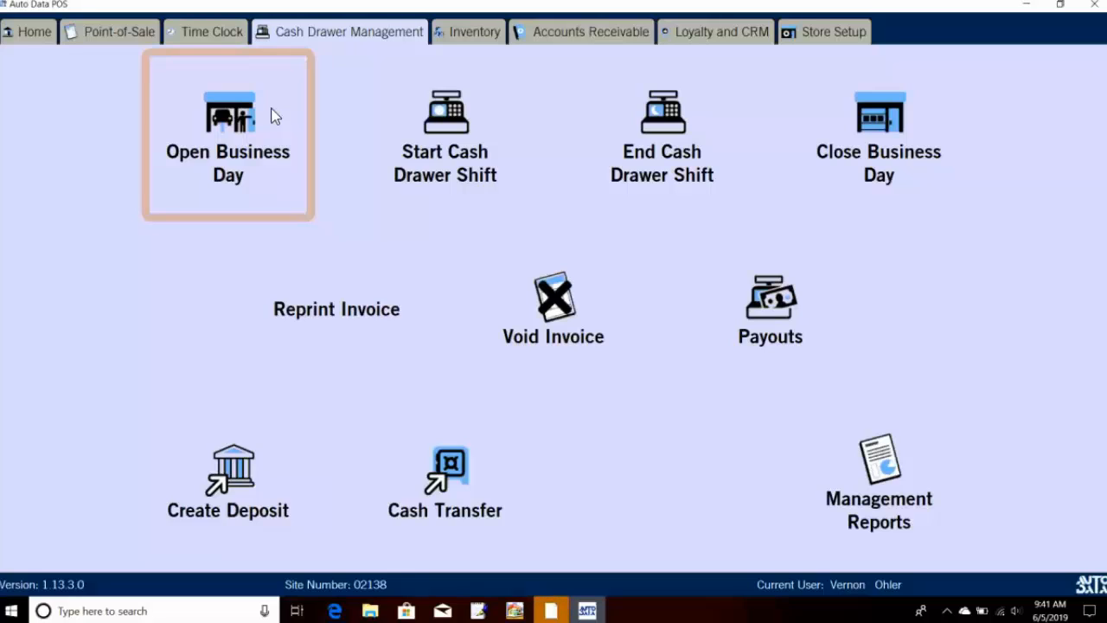
Step: Clock the employee in on the Time Clock under the Lube business activity
{"action": "left_click", "coordinate": [212, 40]}
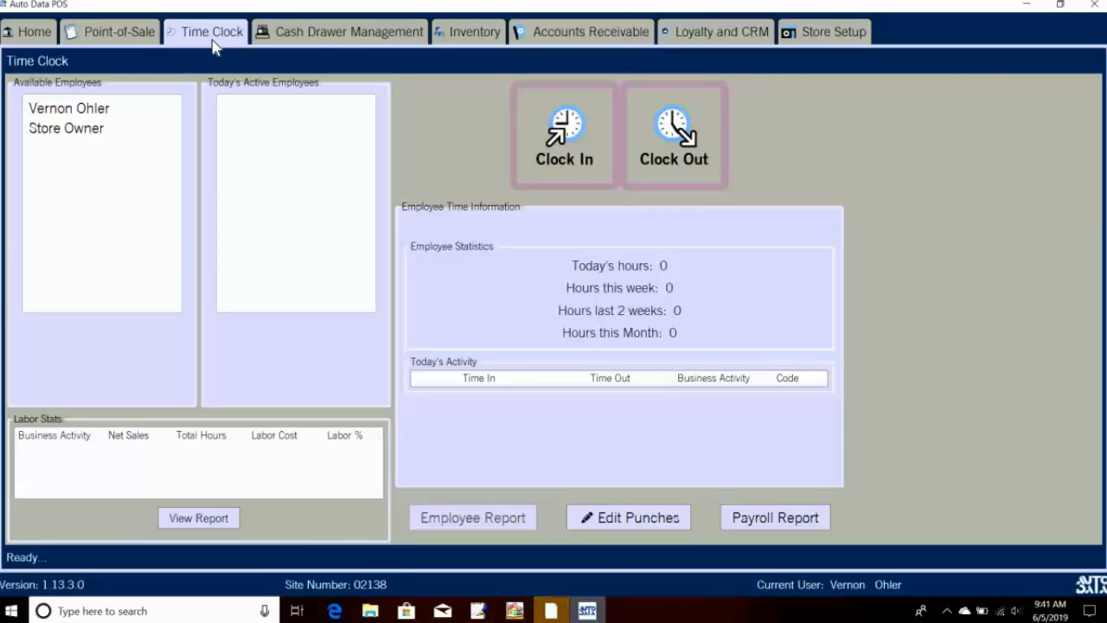
{"action": "left_click", "coordinate": [106, 110]}
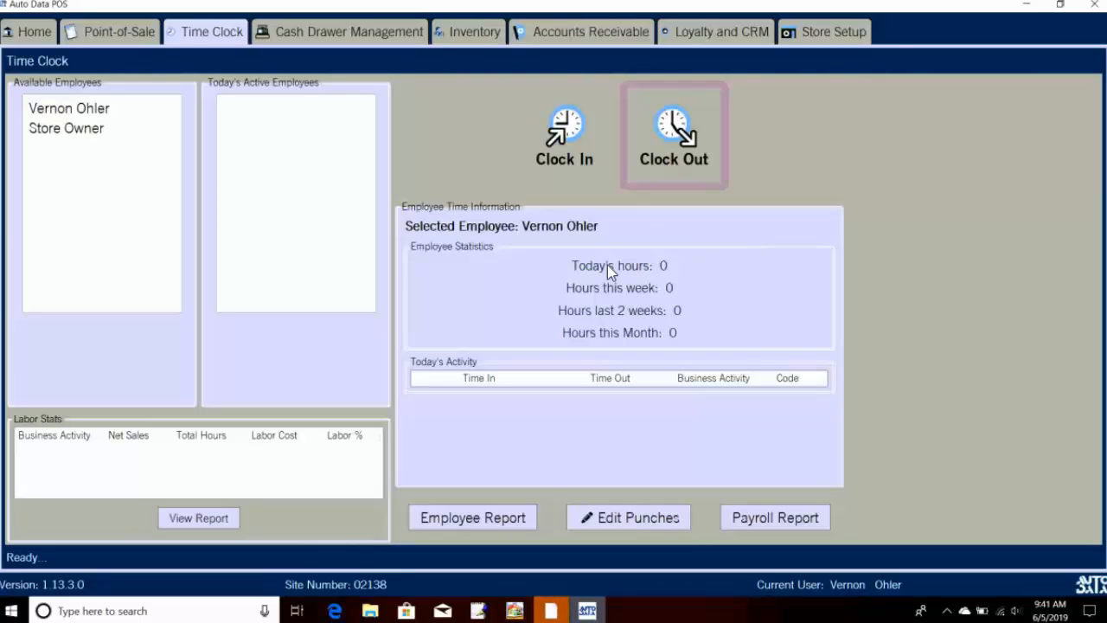
{"action": "left_click", "coordinate": [566, 161]}
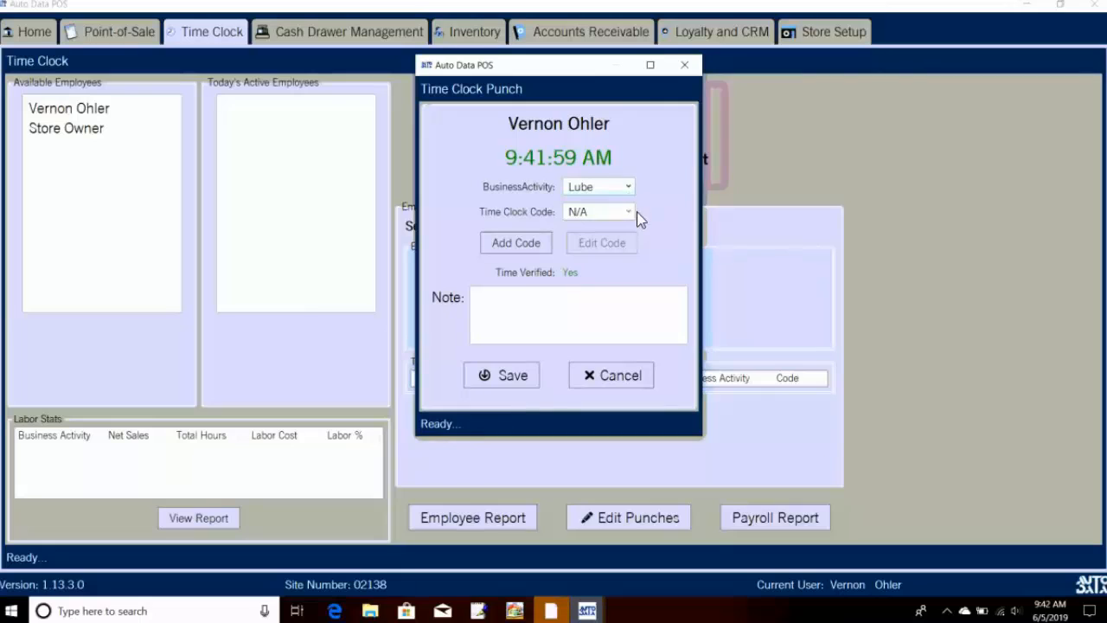
{"action": "left_click", "coordinate": [608, 308]}
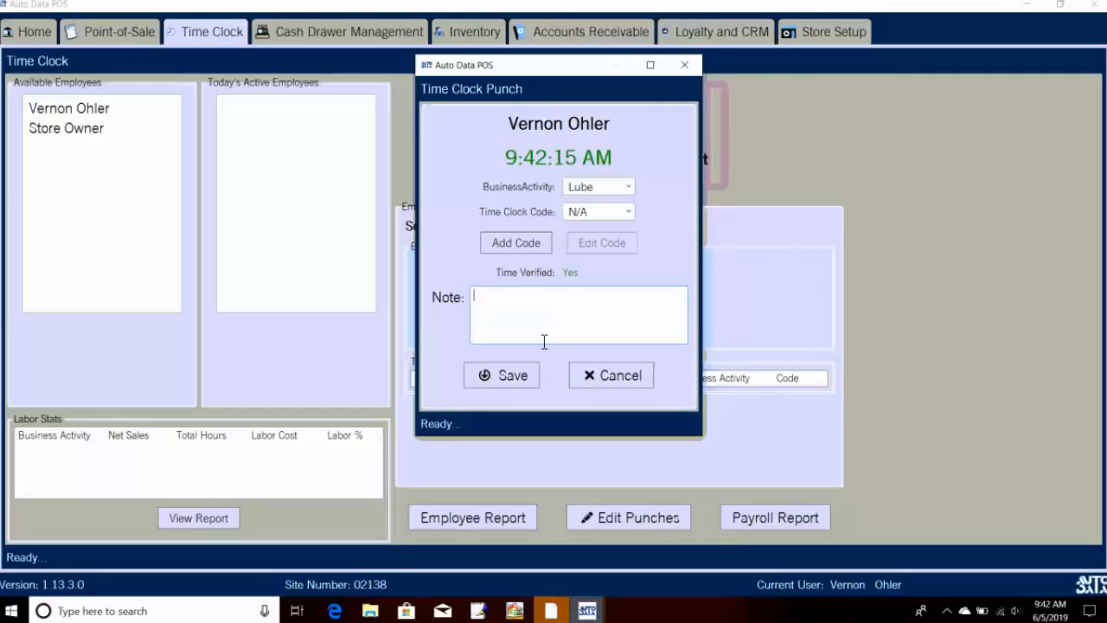
{"action": "left_click", "coordinate": [535, 378]}
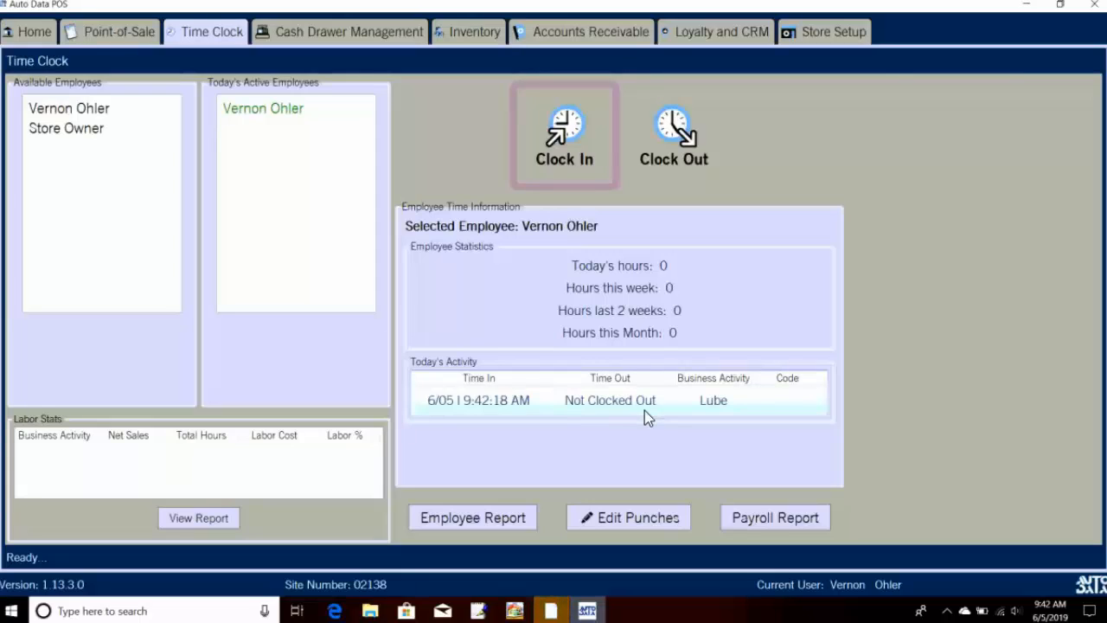
Step: Edit today's punch pair for the employee in Edit Punches and save the change
{"action": "left_click", "coordinate": [631, 517]}
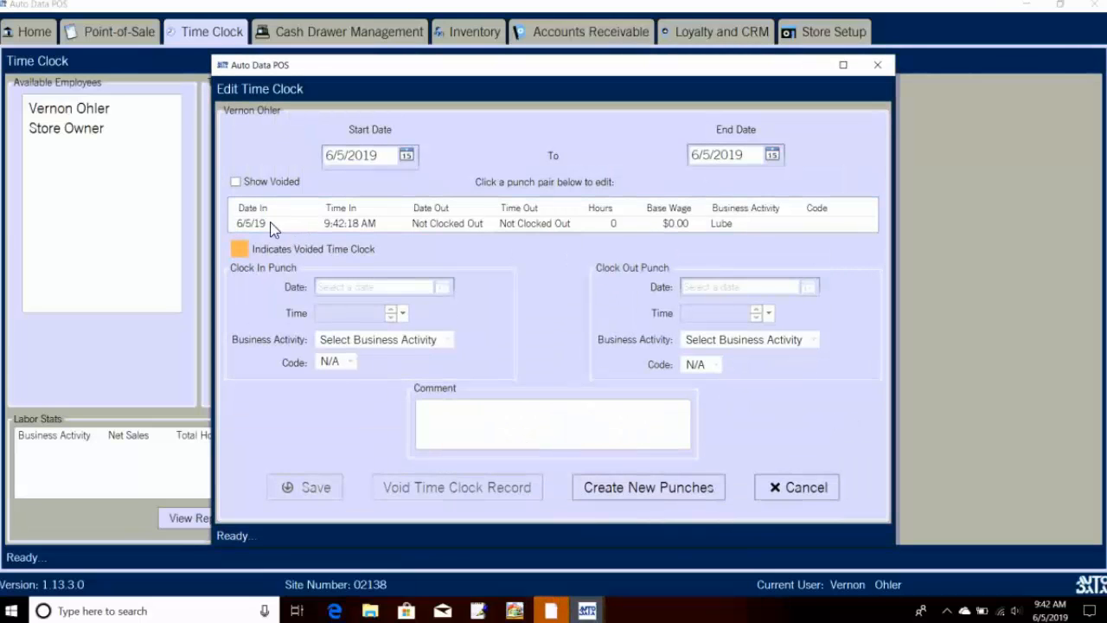
{"action": "left_click", "coordinate": [281, 227]}
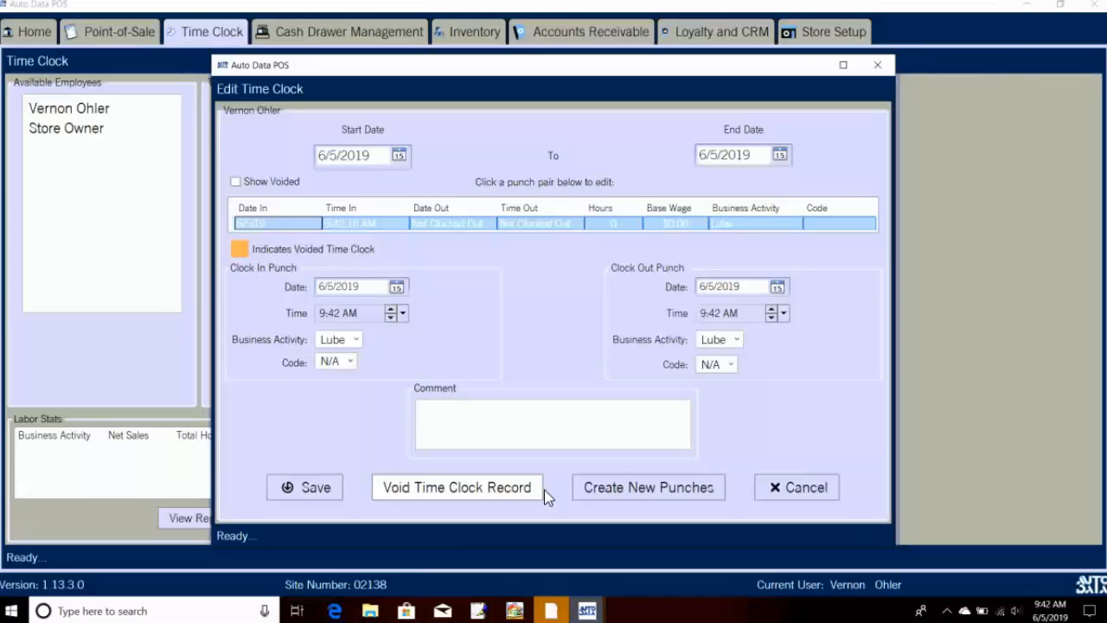
{"action": "left_click", "coordinate": [550, 420]}
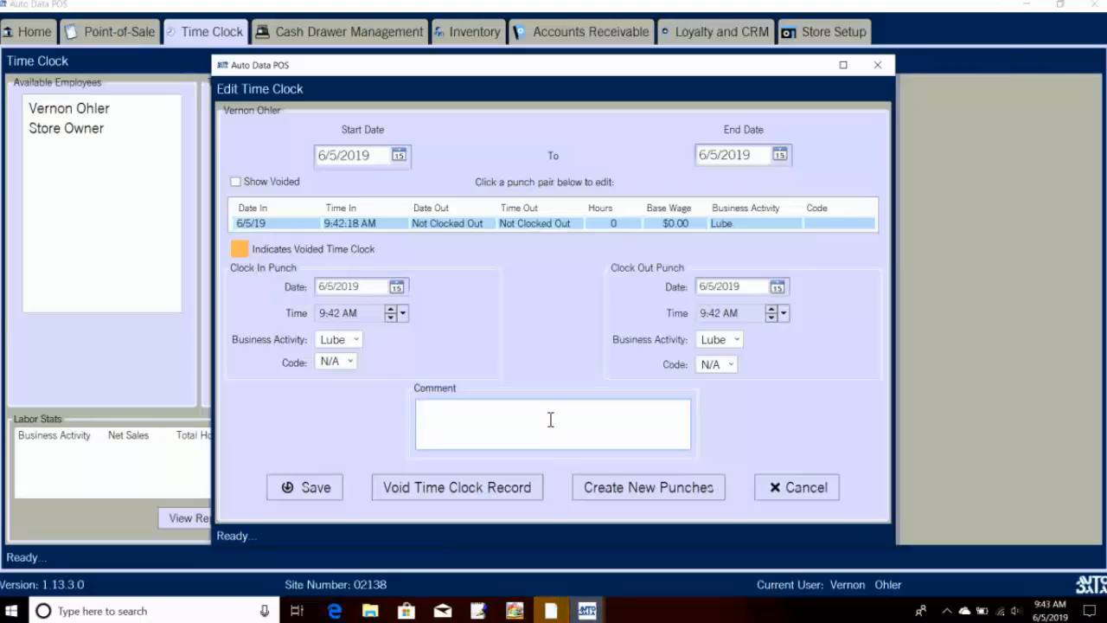
{"action": "left_click", "coordinate": [331, 487]}
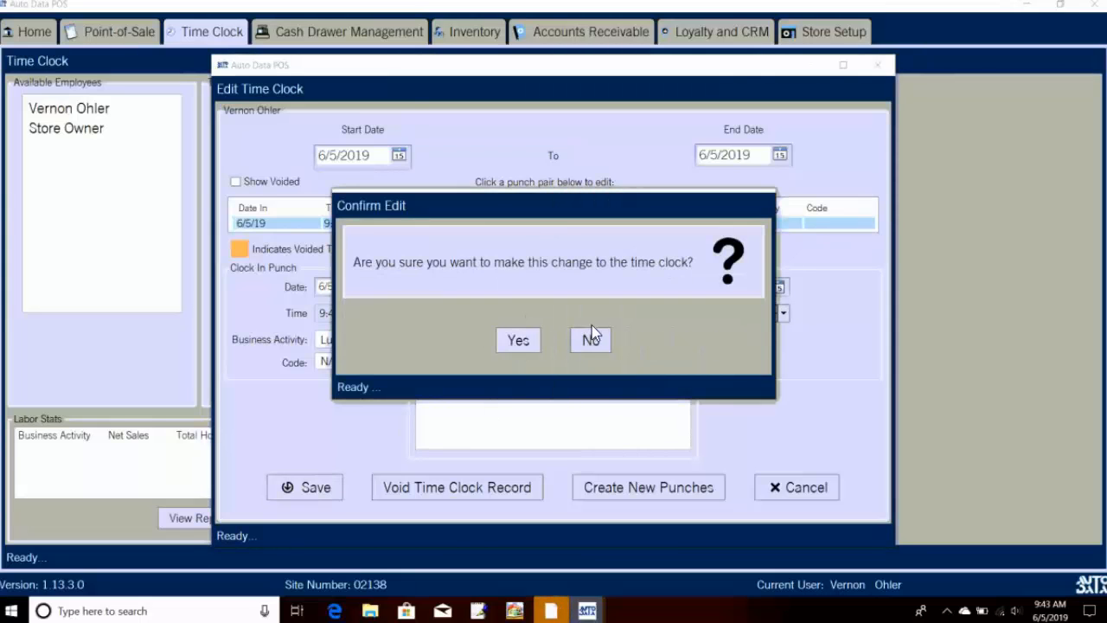
{"action": "left_click", "coordinate": [517, 341]}
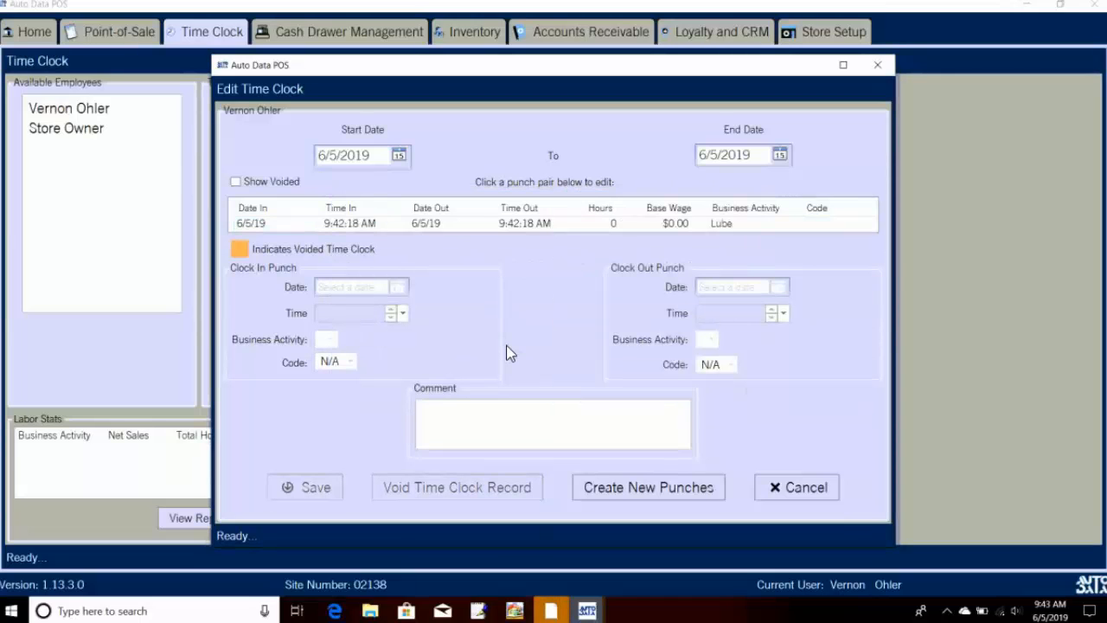
Step: Void the 9:42 AM Lube time clock record and close the punch editor
{"action": "left_click", "coordinate": [527, 224]}
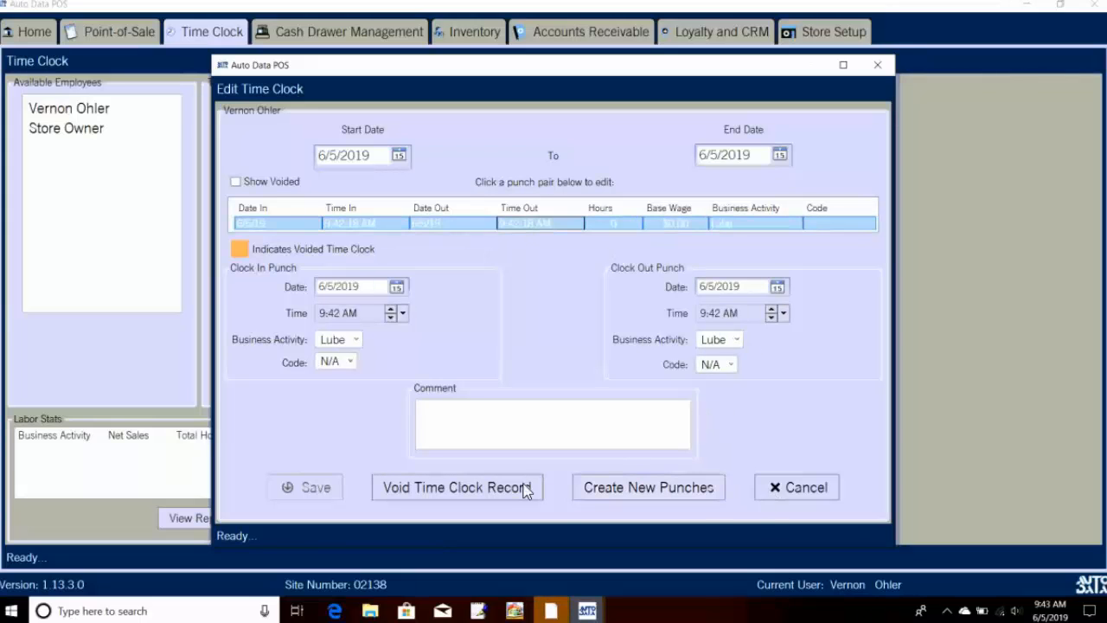
{"action": "left_click", "coordinate": [496, 490]}
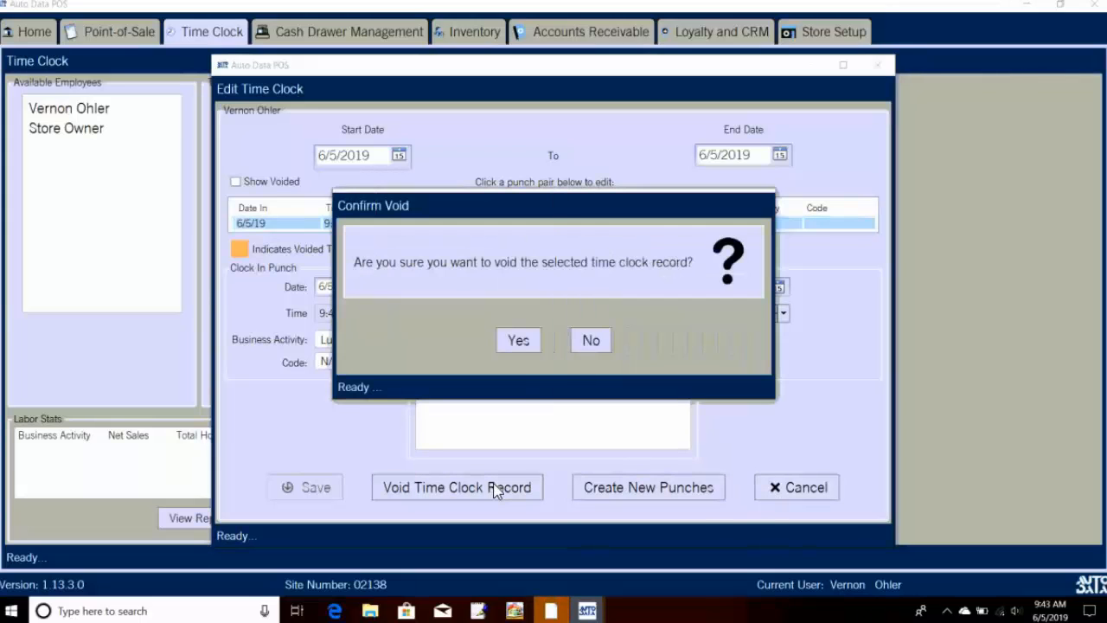
{"action": "left_click", "coordinate": [518, 340]}
{"action": "left_click", "coordinate": [787, 477]}
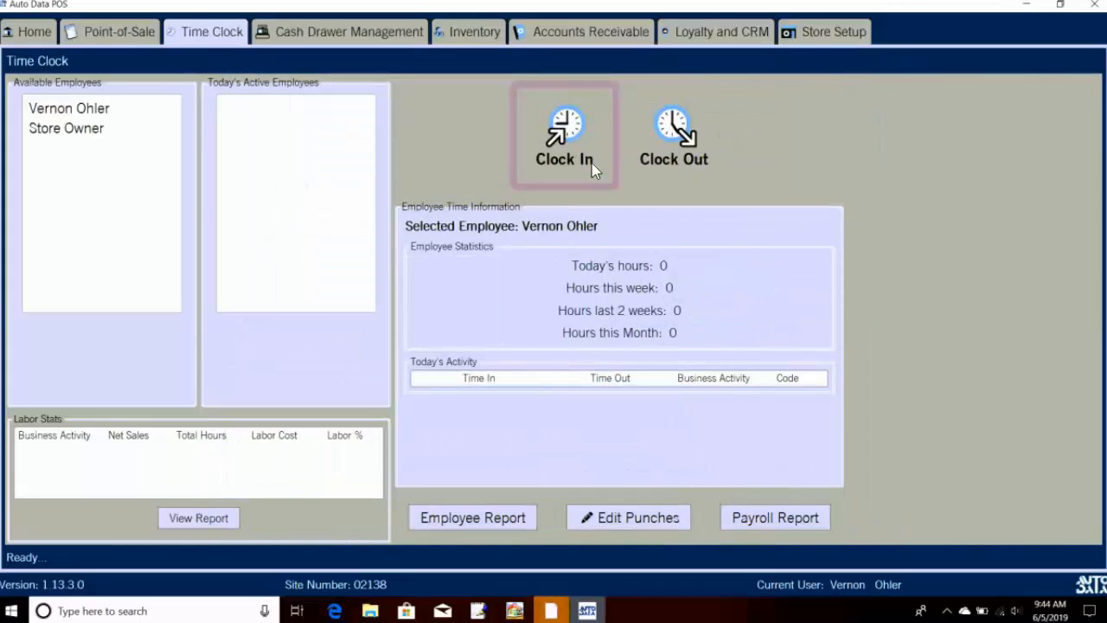
Step: Attempt to clock the employee out, then close and relaunch Auto Data POS with admin rights
{"action": "left_click", "coordinate": [119, 111]}
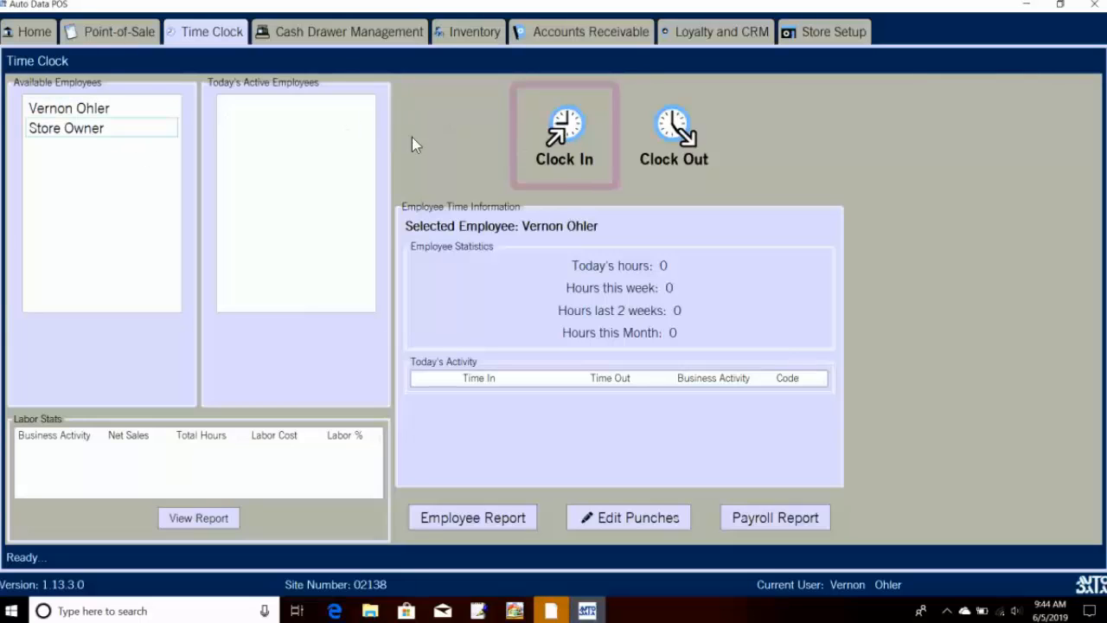
{"action": "left_click", "coordinate": [670, 138]}
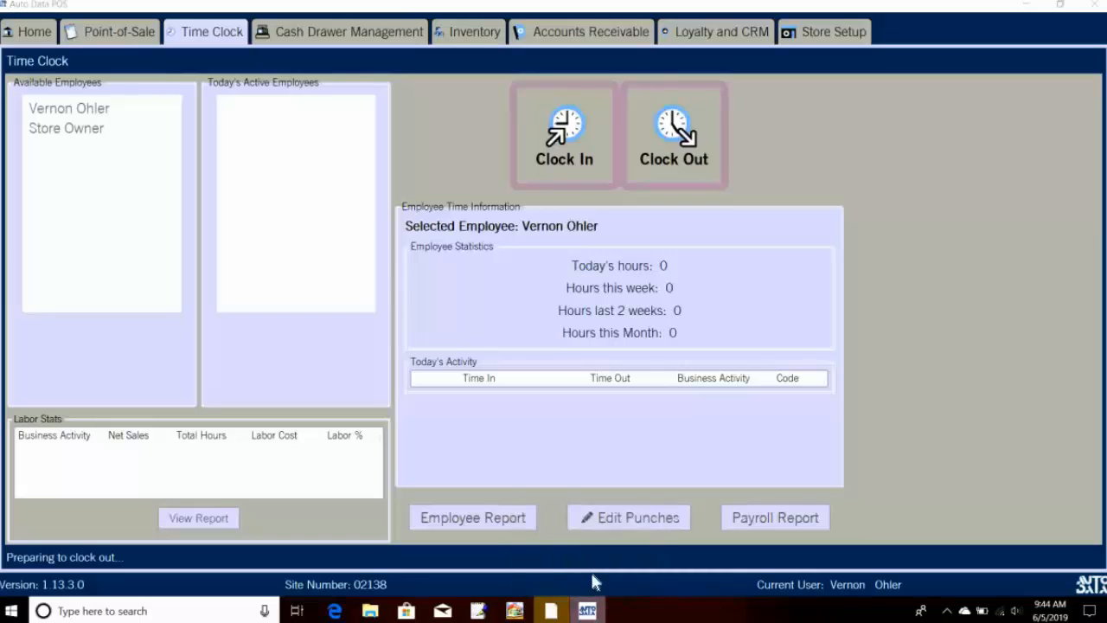
{"action": "right_click", "coordinate": [588, 610]}
{"action": "left_click", "coordinate": [567, 578]}
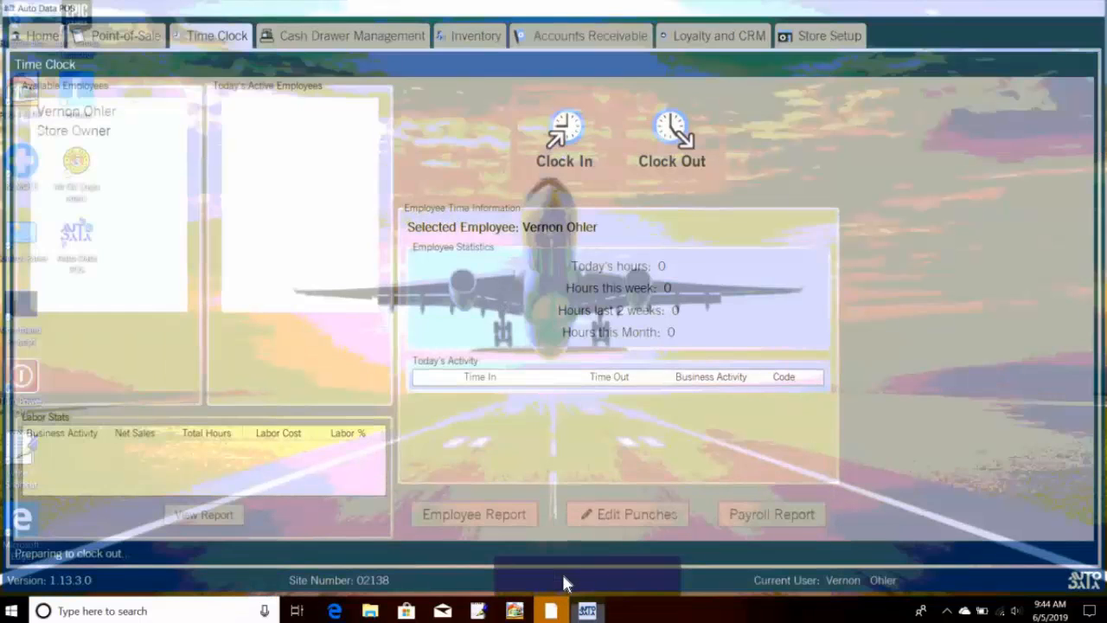
{"action": "double_click", "coordinate": [74, 242]}
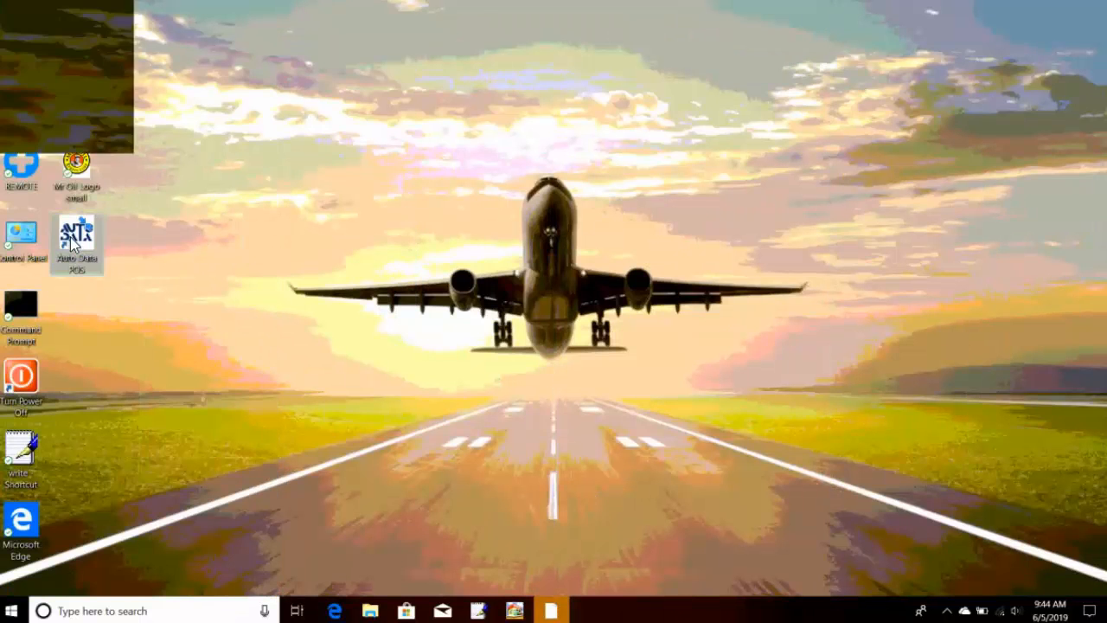
{"action": "left_click", "coordinate": [537, 414]}
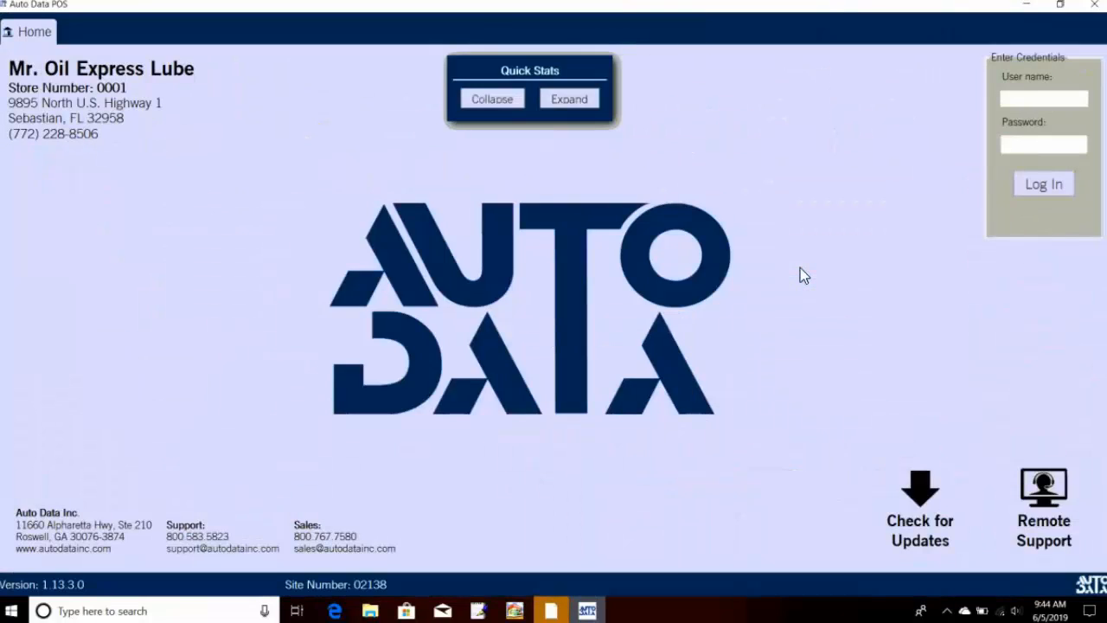
Step: Log back in with the employee's username and password
{"action": "left_click", "coordinate": [1042, 102]}
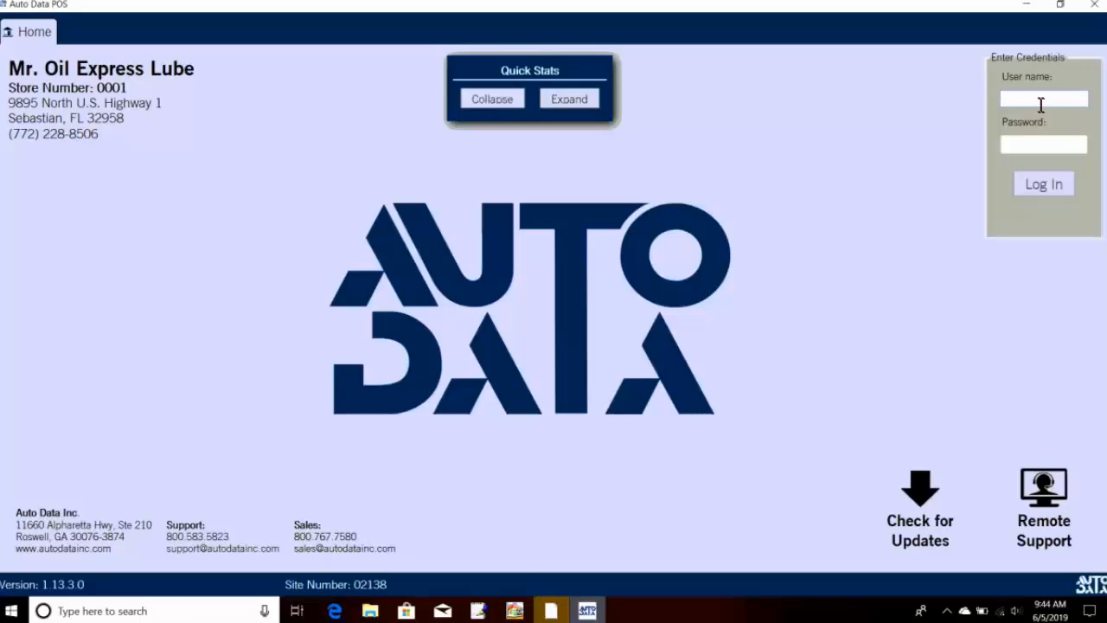
{"action": "type", "text": "Vernon"}
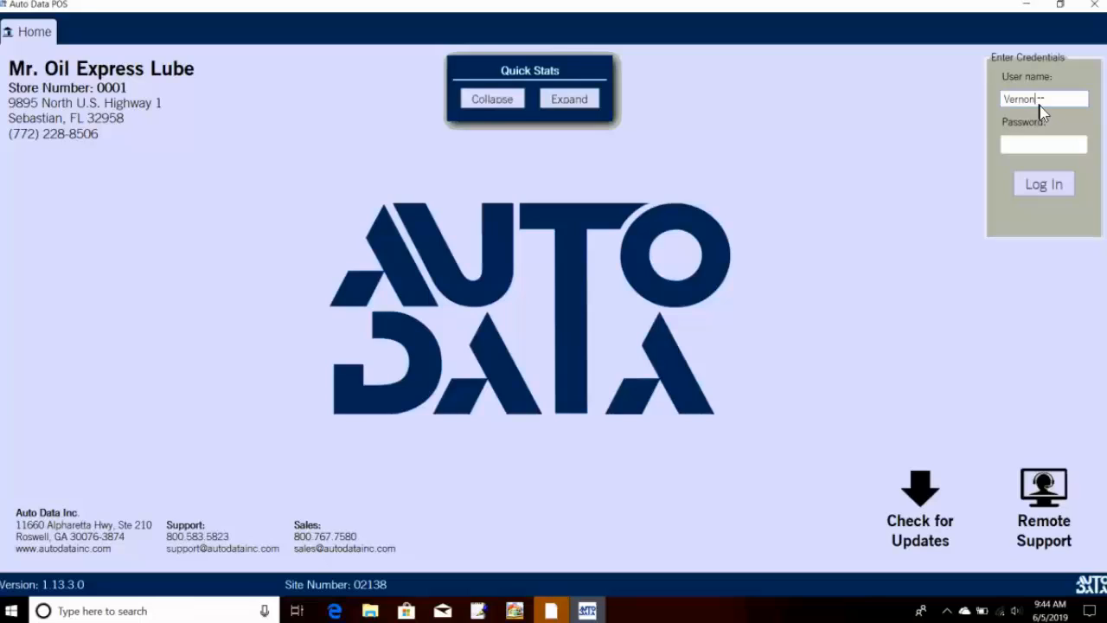
{"action": "key", "text": "Tab"}
{"action": "type", "text": "1*******"}
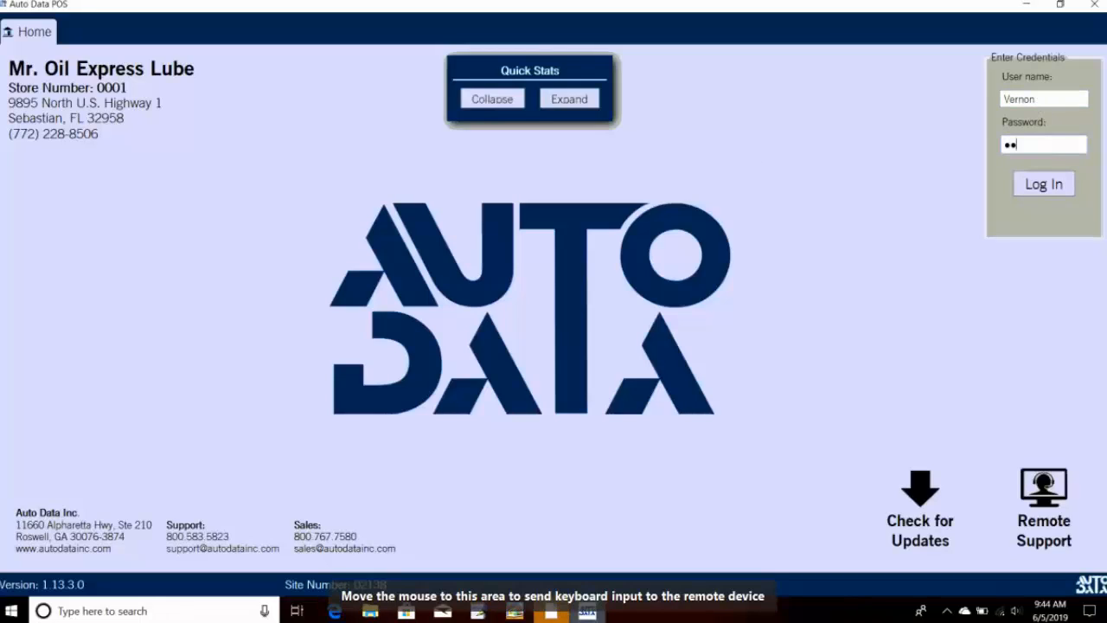
{"action": "type", "text": "**"}
{"action": "left_click", "coordinate": [1047, 186]}
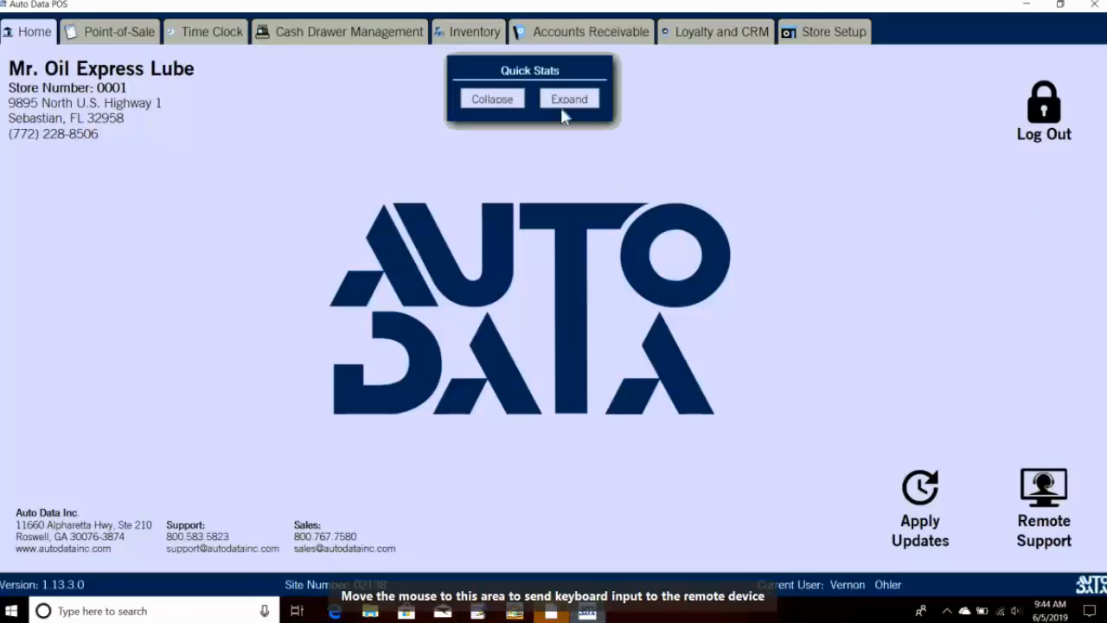
Step: Clock the selected employee in for Lube work at 9:44:59 AM and save the punch
{"action": "left_click", "coordinate": [200, 35]}
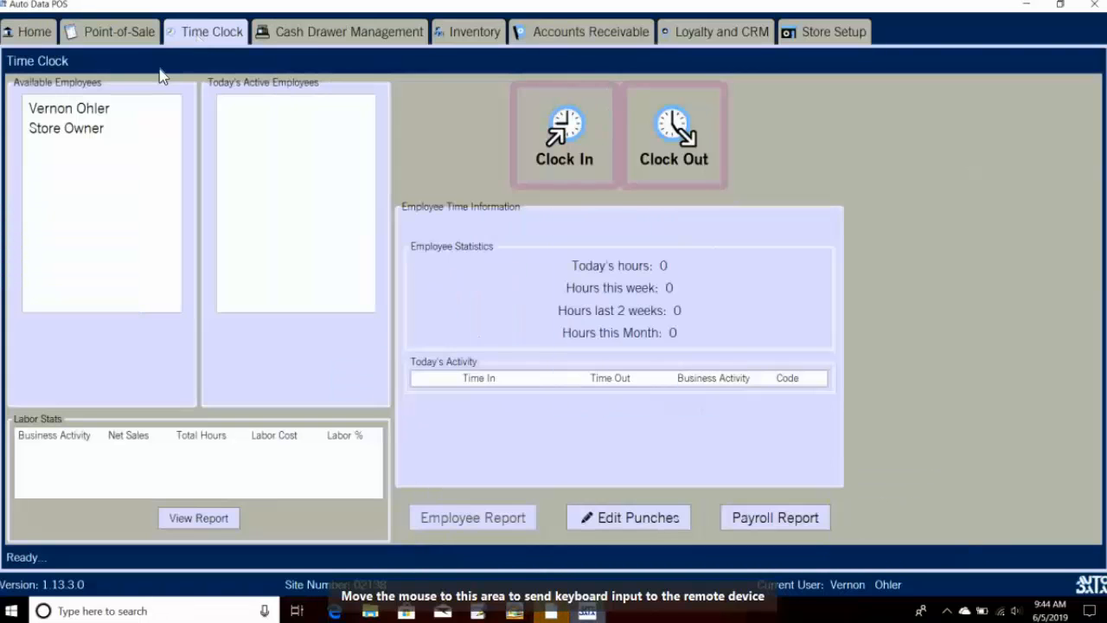
{"action": "left_click", "coordinate": [101, 113]}
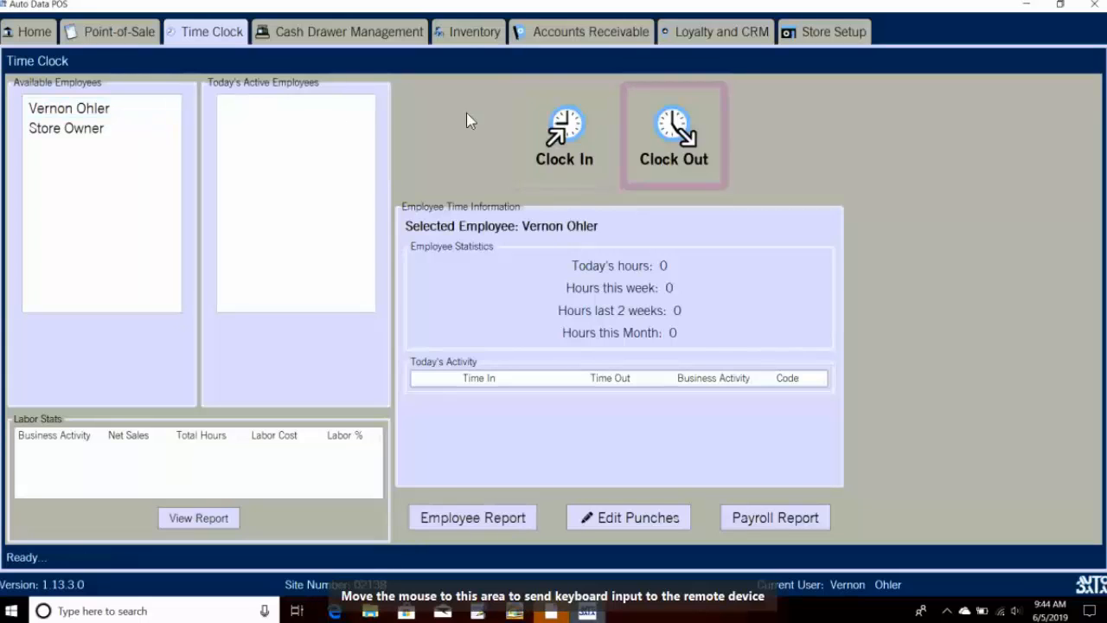
{"action": "left_click", "coordinate": [567, 128]}
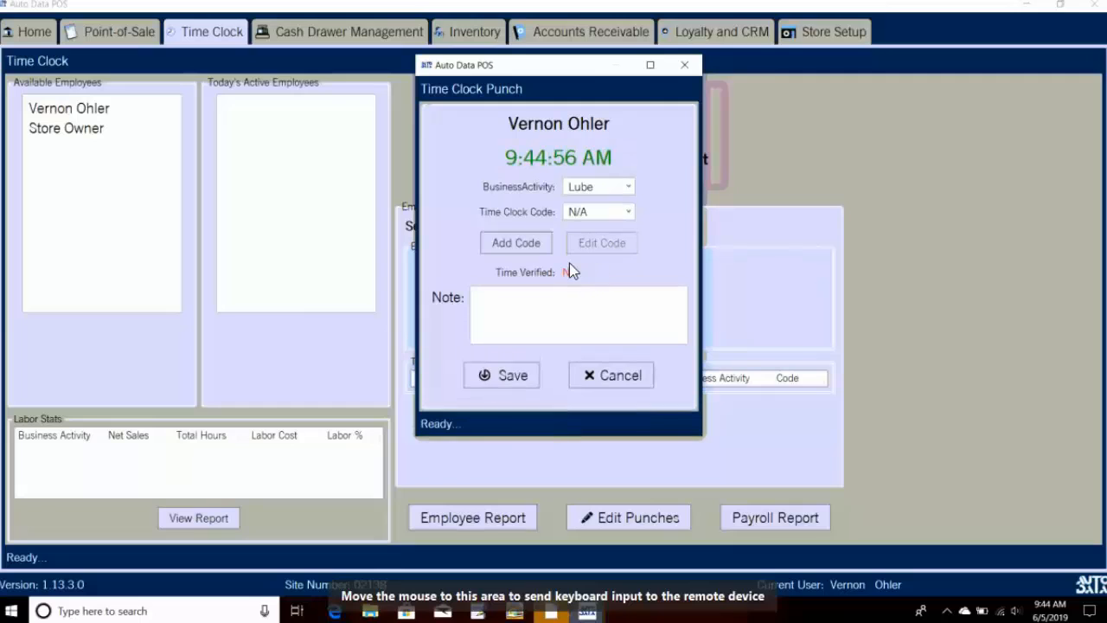
{"action": "left_click", "coordinate": [505, 378]}
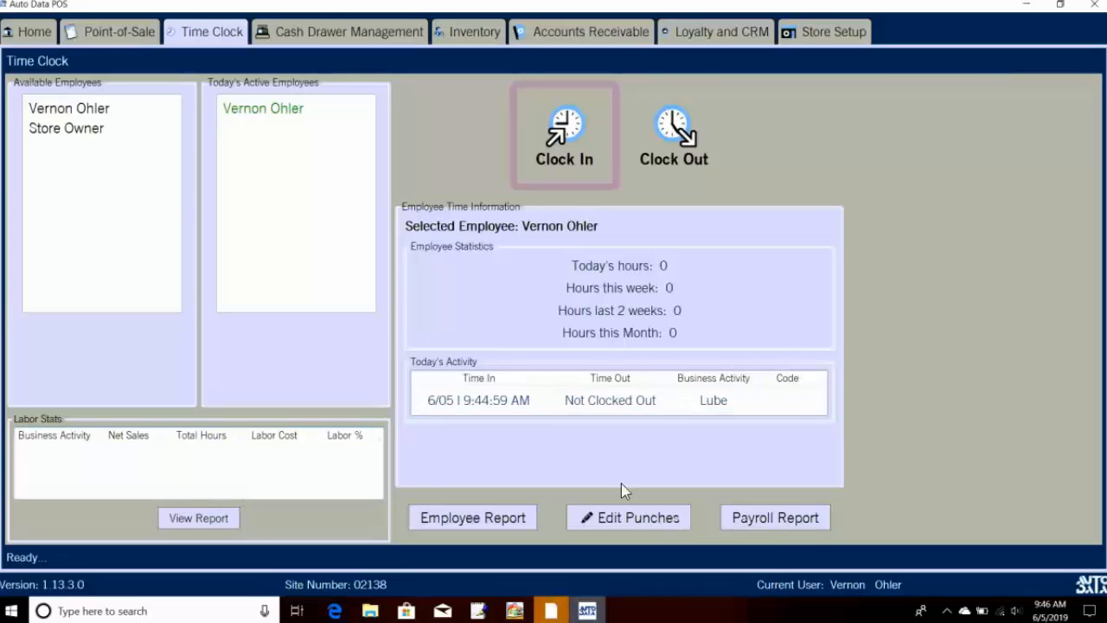
Step: Review the store payroll report's start date, close it, then go to Cash Drawer Management
{"action": "left_click", "coordinate": [811, 517]}
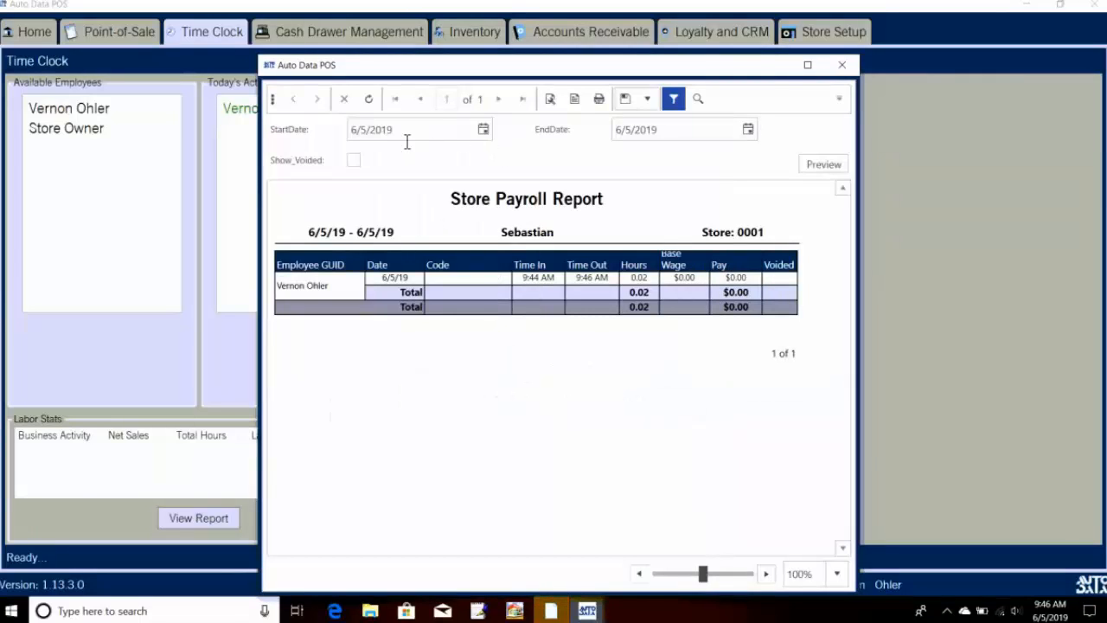
{"action": "left_click", "coordinate": [378, 130]}
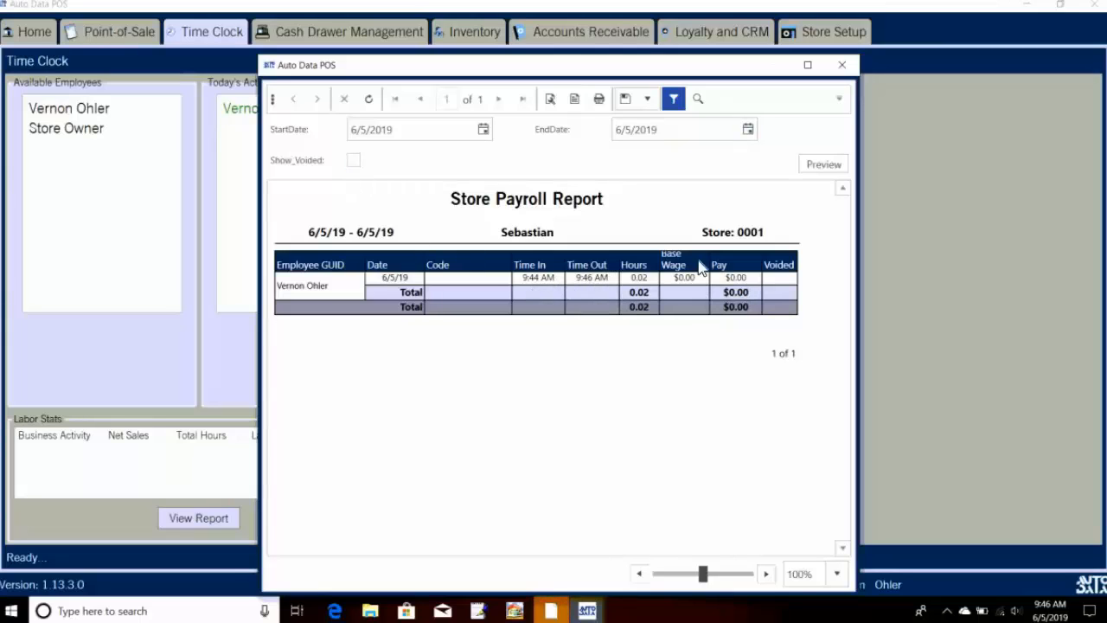
{"action": "left_click", "coordinate": [844, 70]}
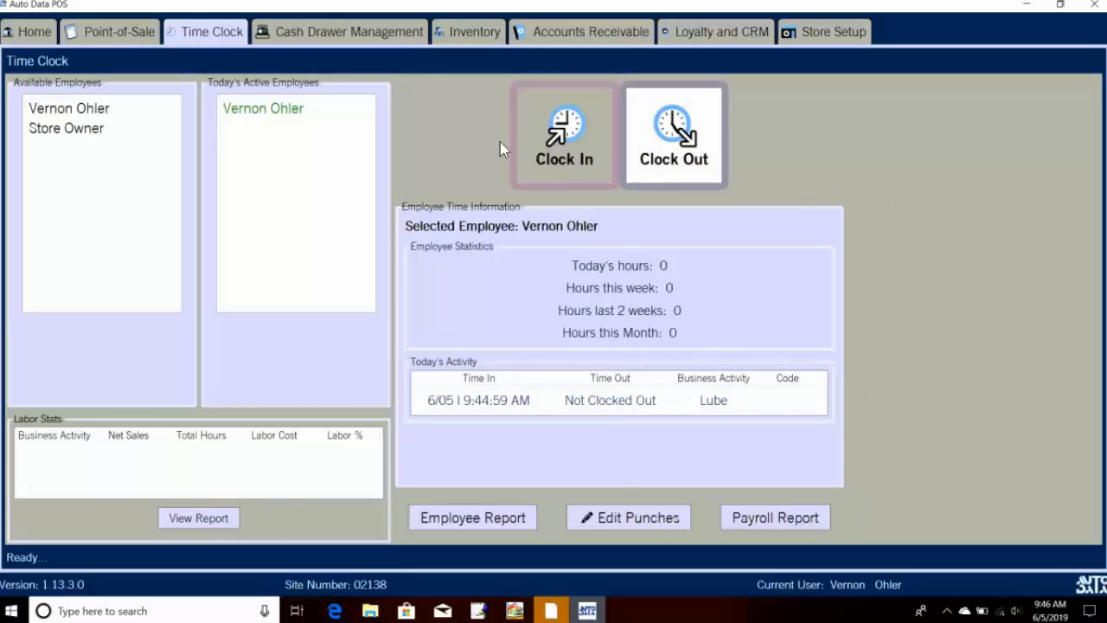
{"action": "left_click", "coordinate": [382, 35]}
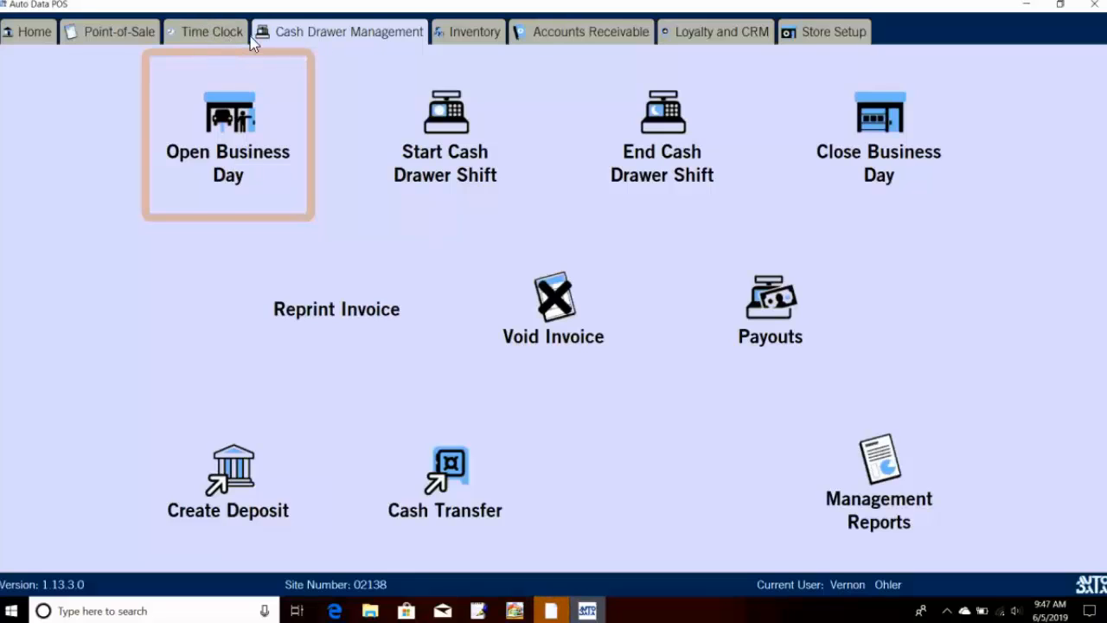
Step: Start a cash drawer shift with a $210.00 opening amount moved from the safe, confirming it
{"action": "left_click", "coordinate": [423, 122]}
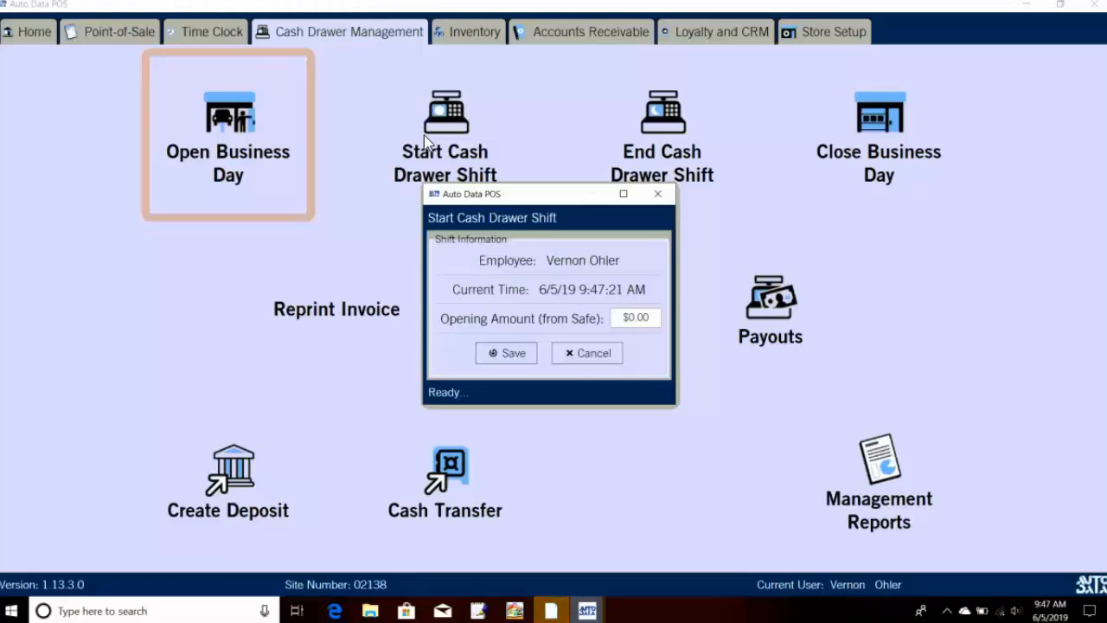
{"action": "left_click", "coordinate": [634, 318]}
{"action": "type", "text": "1"}
{"action": "left_click", "coordinate": [520, 359]}
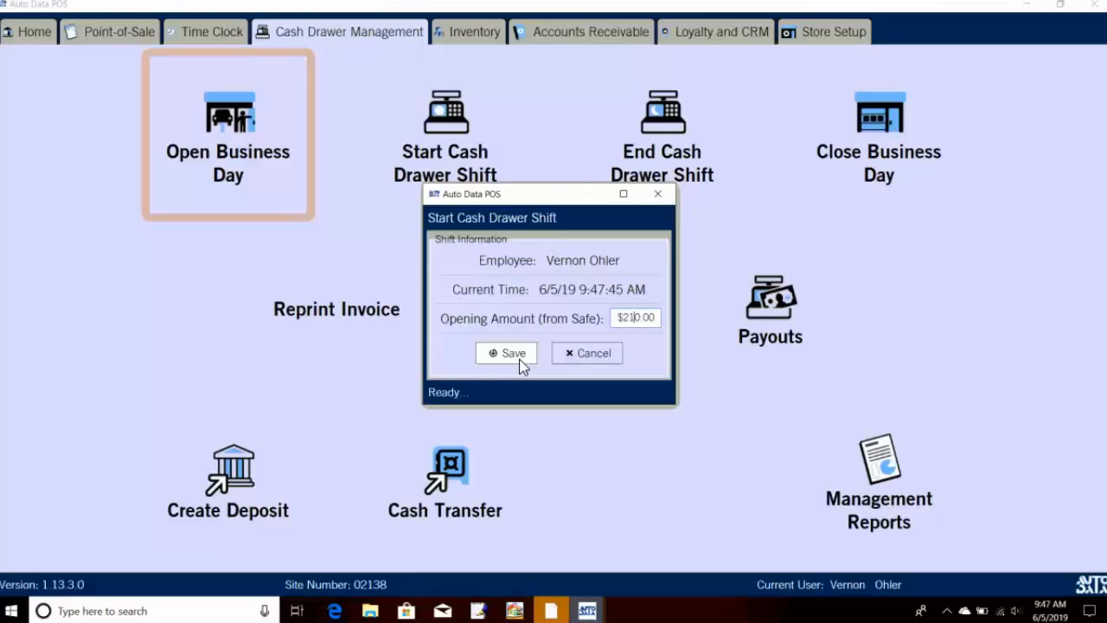
{"action": "left_click", "coordinate": [519, 356]}
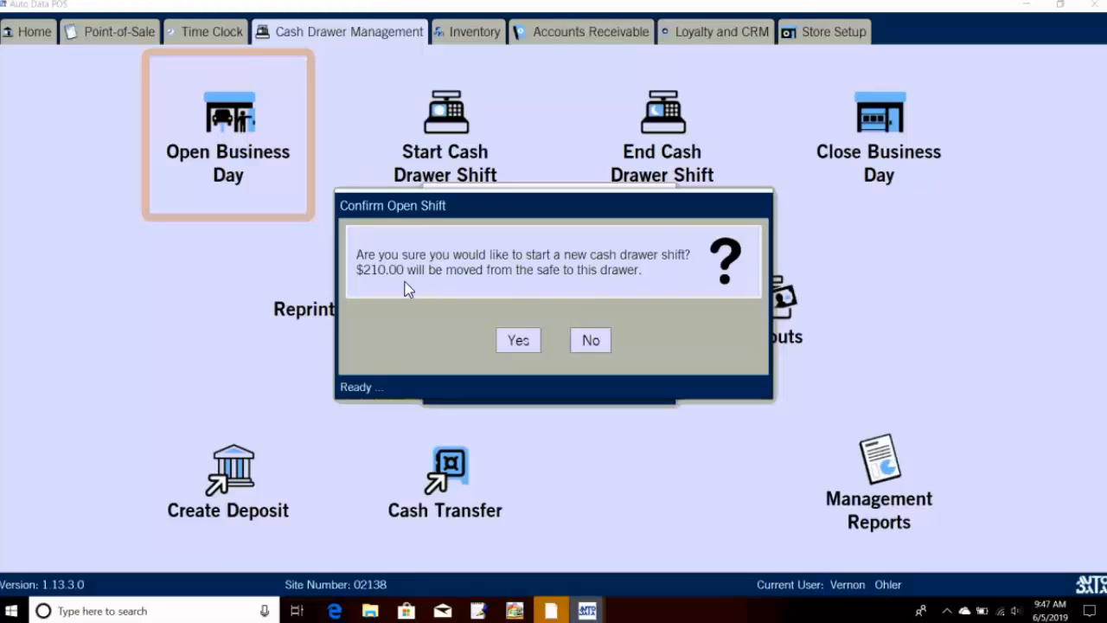
{"action": "left_click", "coordinate": [517, 341]}
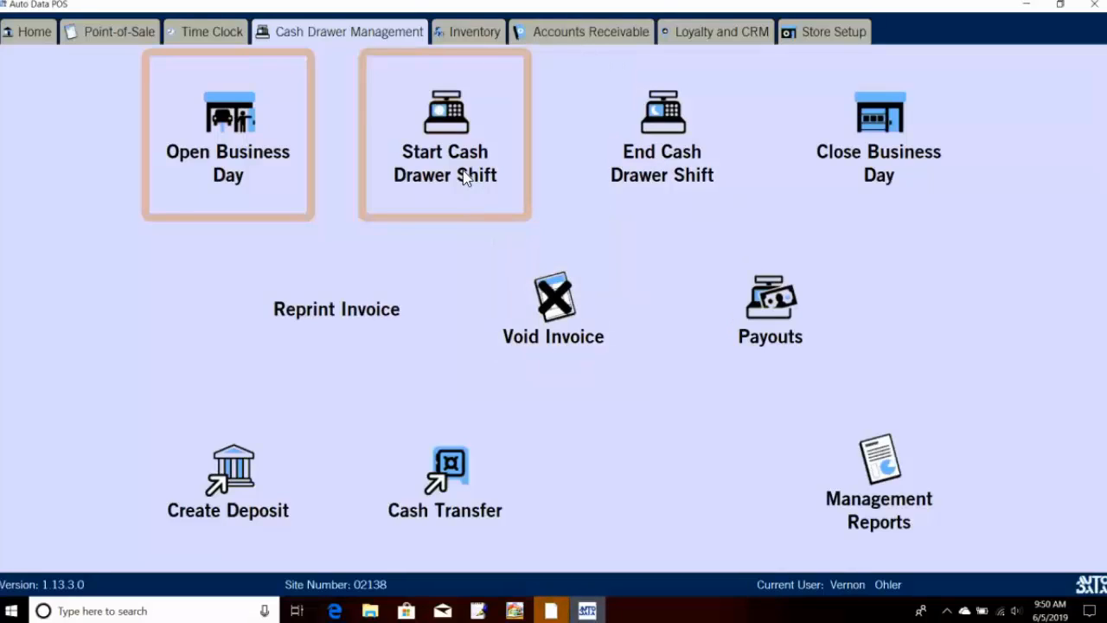
{"action": "left_click", "coordinate": [121, 32]}
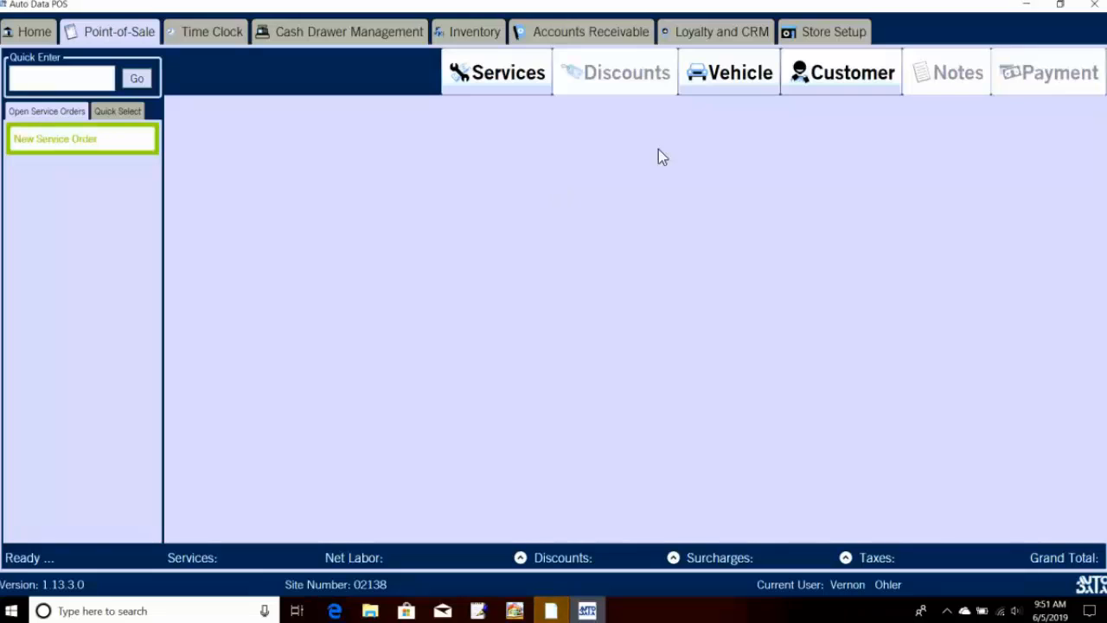
{"action": "left_click", "coordinate": [817, 83]}
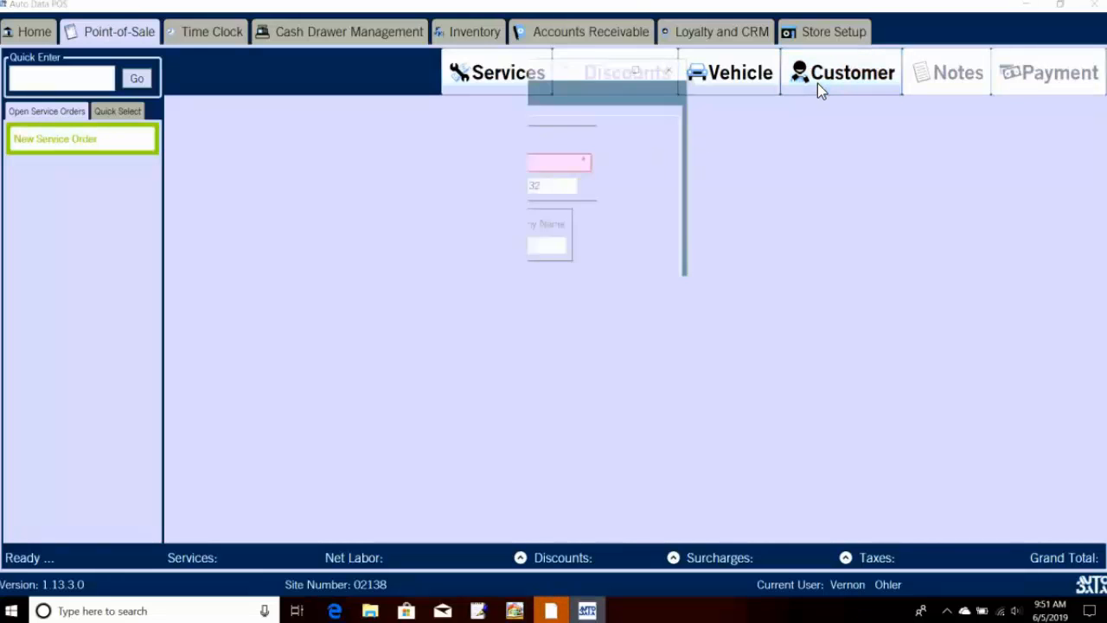
{"action": "left_click", "coordinate": [674, 67]}
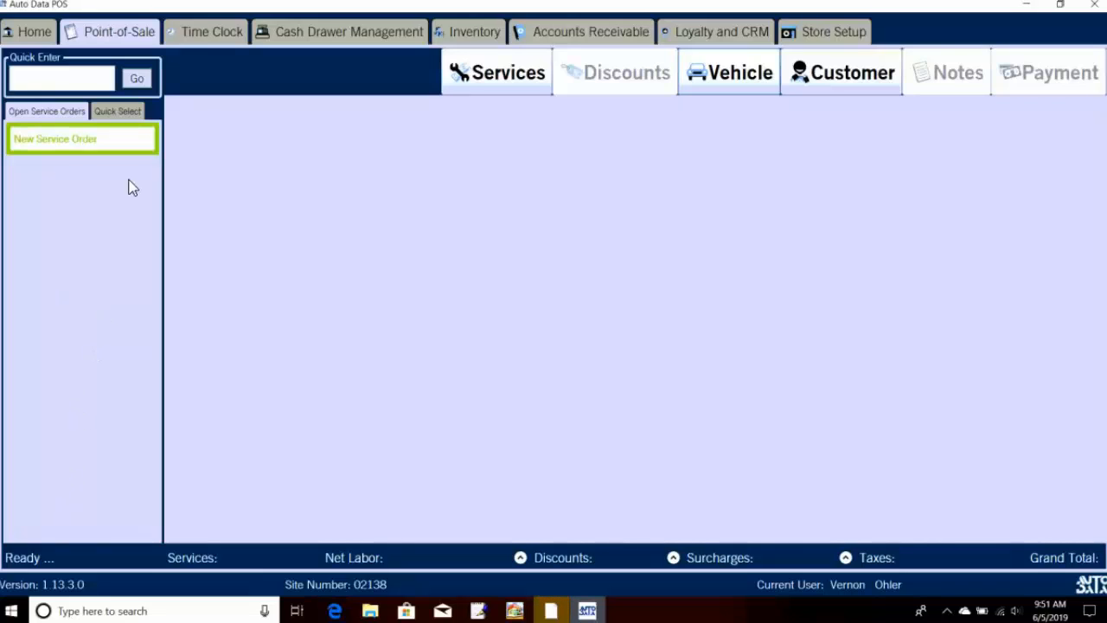
{"action": "left_click", "coordinate": [124, 114]}
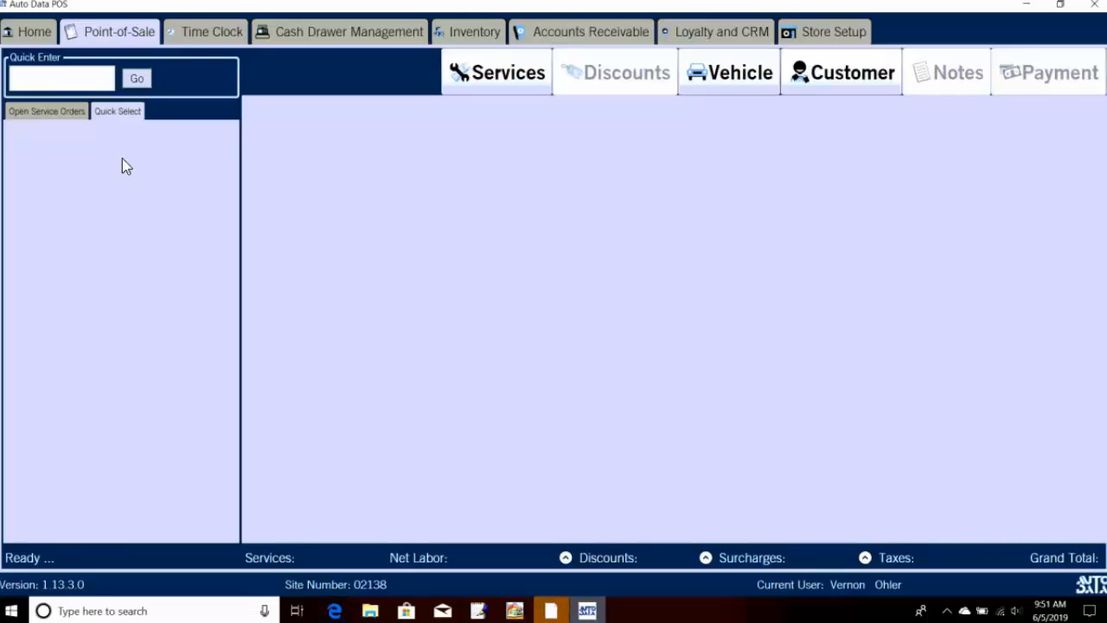
{"action": "left_click", "coordinate": [86, 115]}
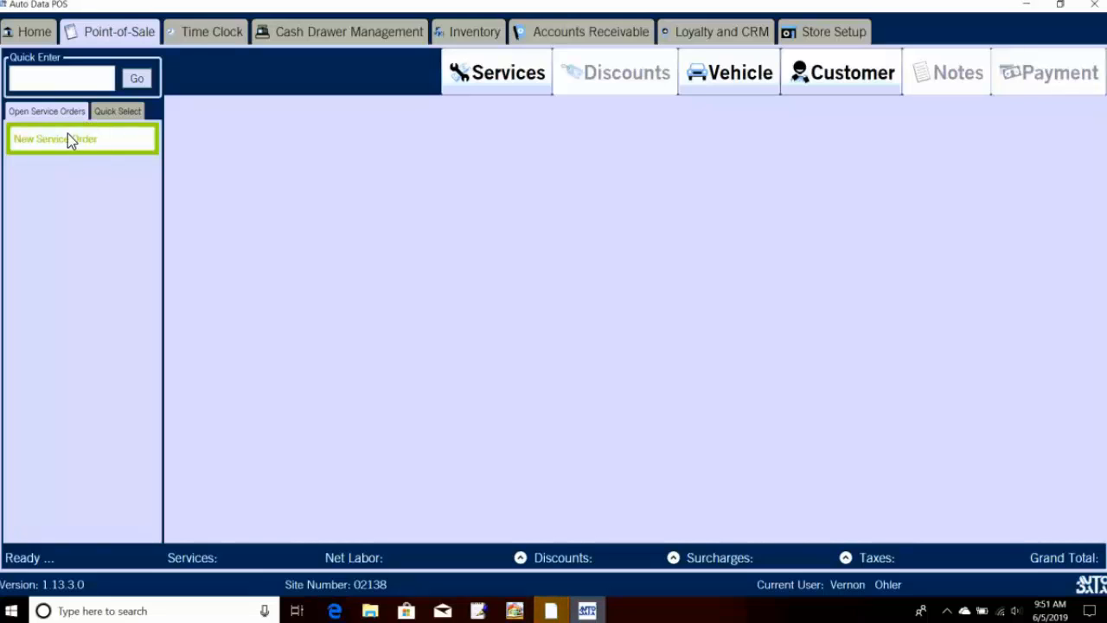
Step: Look up the customer by last name and attach them with their 2011 Chevrolet Malibu to order 18468
{"action": "left_click", "coordinate": [848, 86]}
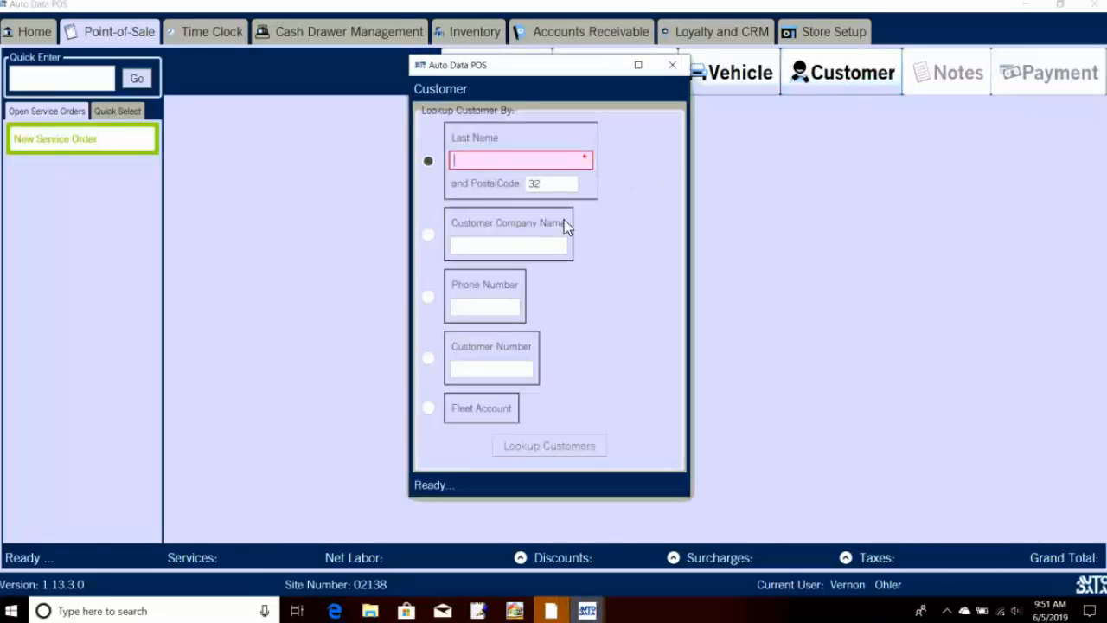
{"action": "left_click", "coordinate": [513, 158]}
{"action": "type", "text": "Ohler"}
{"action": "left_click", "coordinate": [550, 446]}
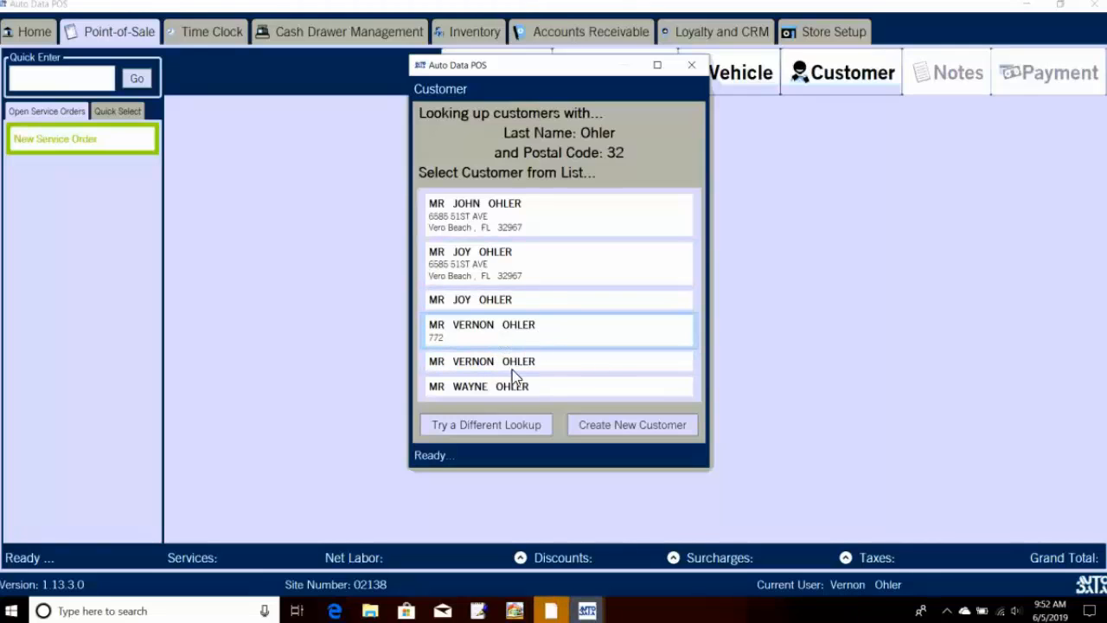
{"action": "left_click", "coordinate": [501, 338]}
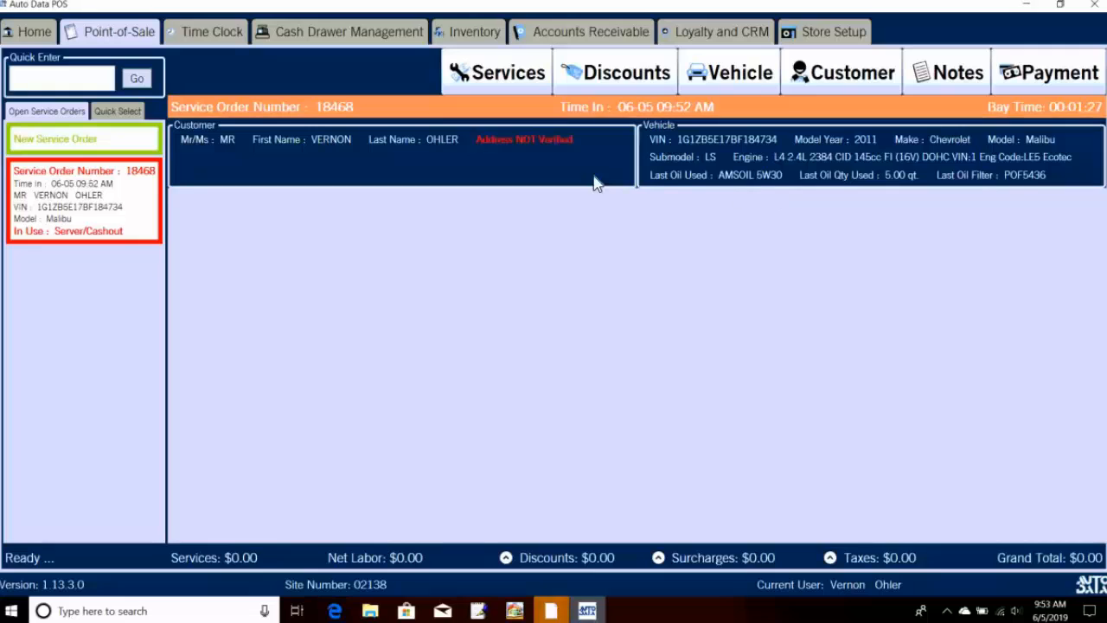
Step: Enter 100000 as the Malibu's current odometer reading
{"action": "left_click", "coordinate": [693, 160]}
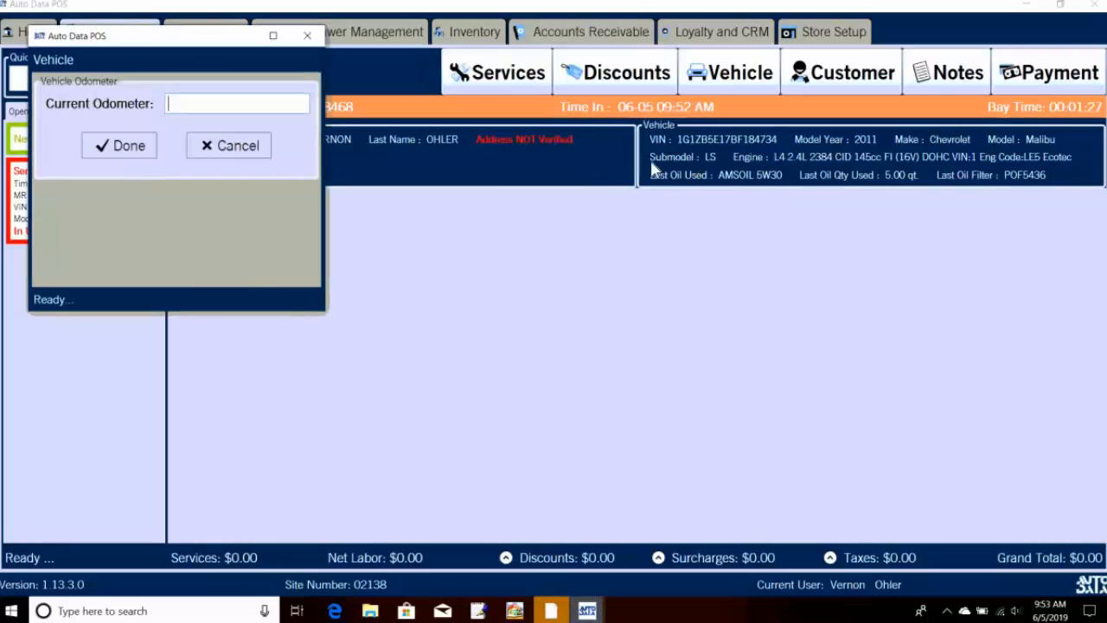
{"action": "left_click", "coordinate": [247, 106]}
{"action": "type", "text": "100000"}
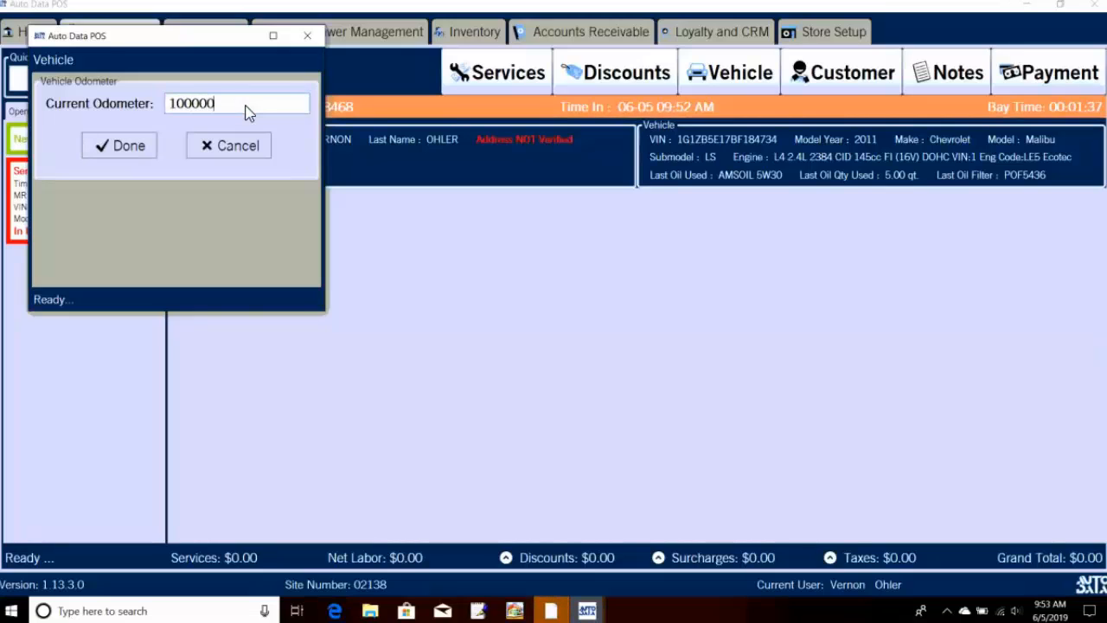
{"action": "left_click", "coordinate": [145, 146]}
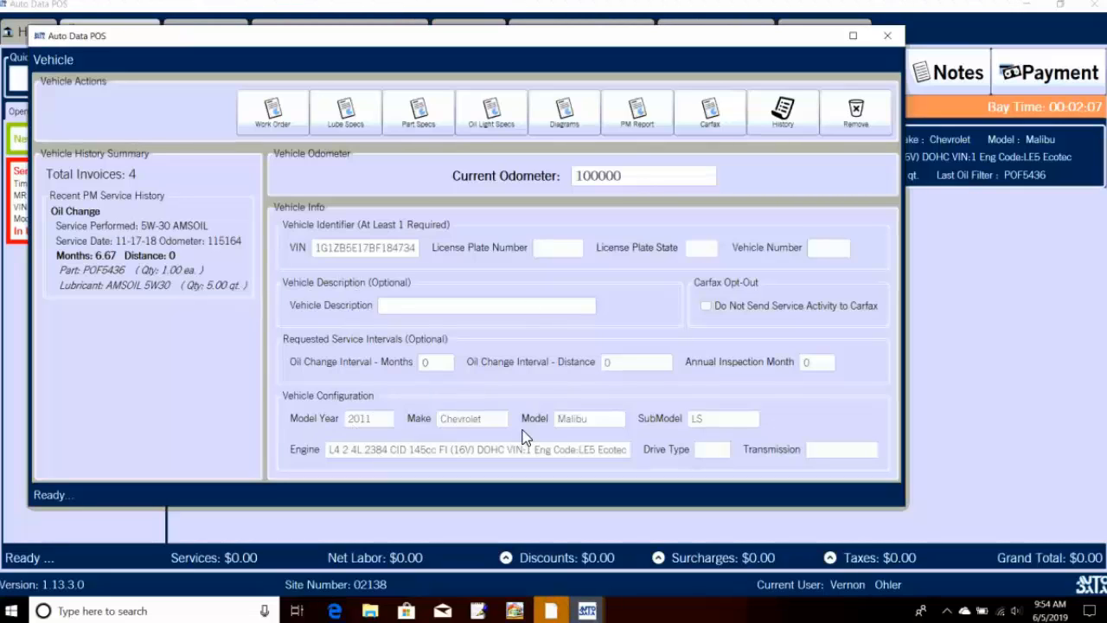
Step: Accept the Malibu's configuration with FWD and 6-speed Automatic Transaxle, then save the vehicle
{"action": "left_click", "coordinate": [403, 407]}
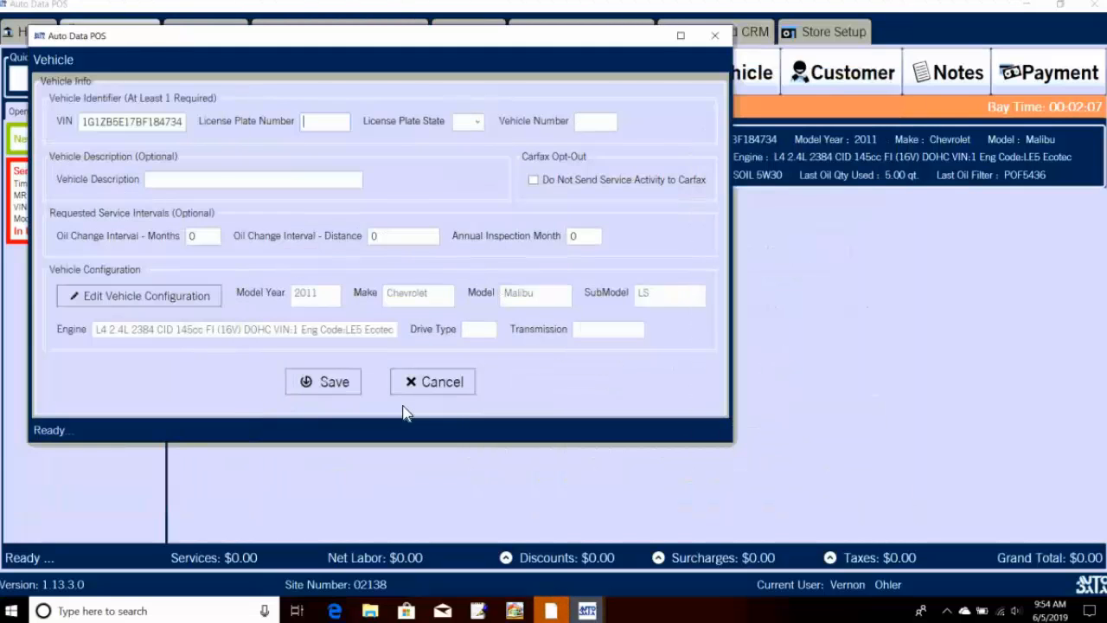
{"action": "left_click", "coordinate": [185, 295]}
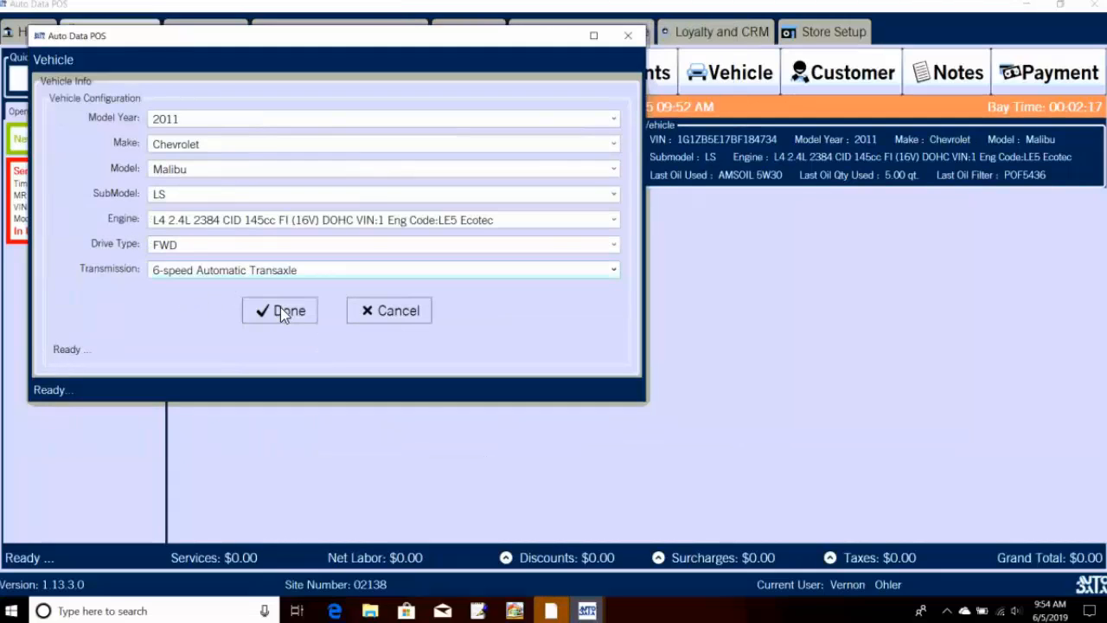
{"action": "left_click", "coordinate": [280, 309]}
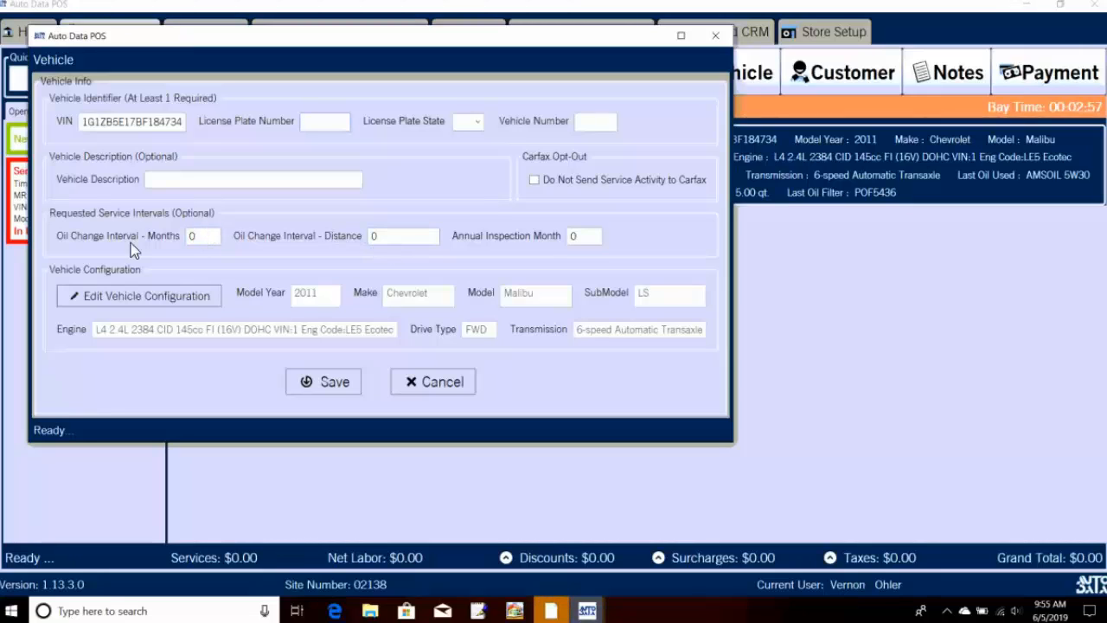
{"action": "left_click", "coordinate": [356, 396]}
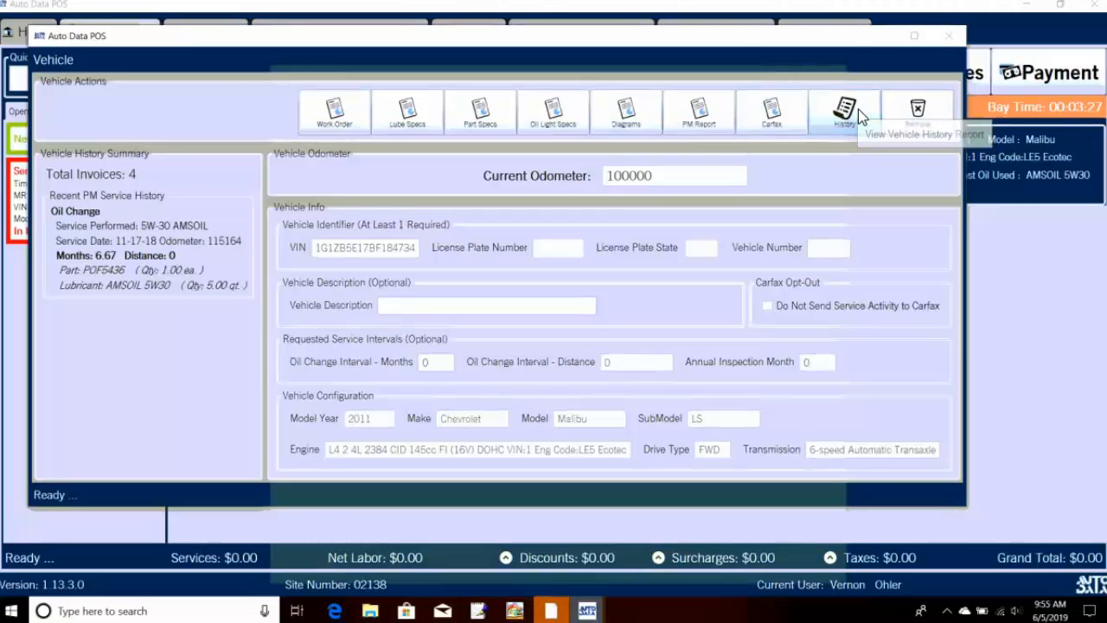
{"action": "left_click", "coordinate": [858, 109]}
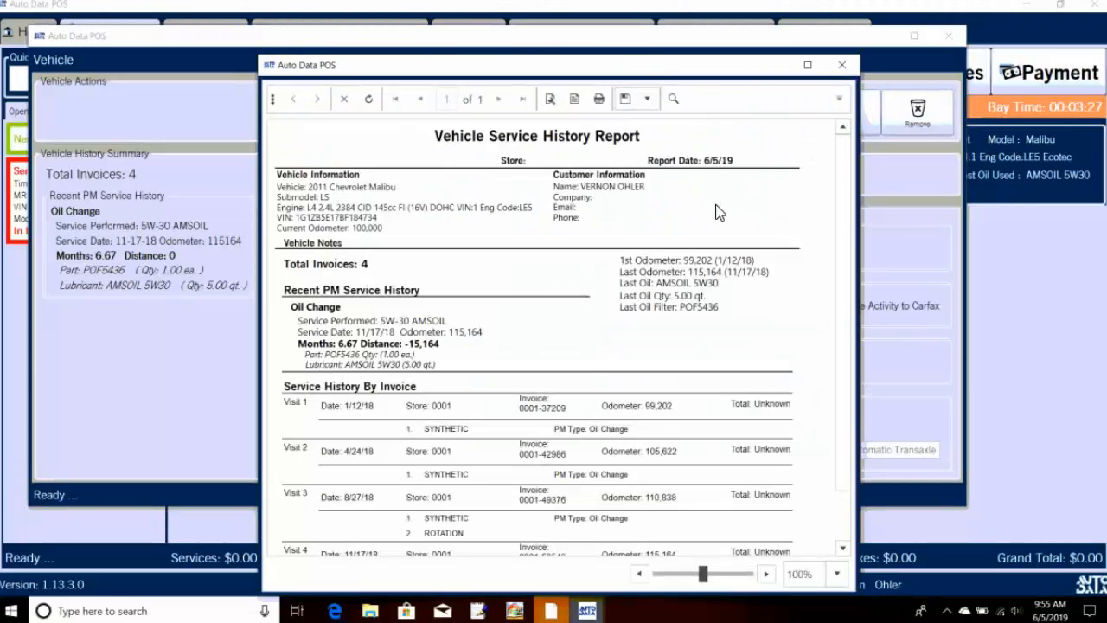
{"action": "scroll", "coordinate": [711, 227], "scroll_direction": "down", "scroll_amount": 1}
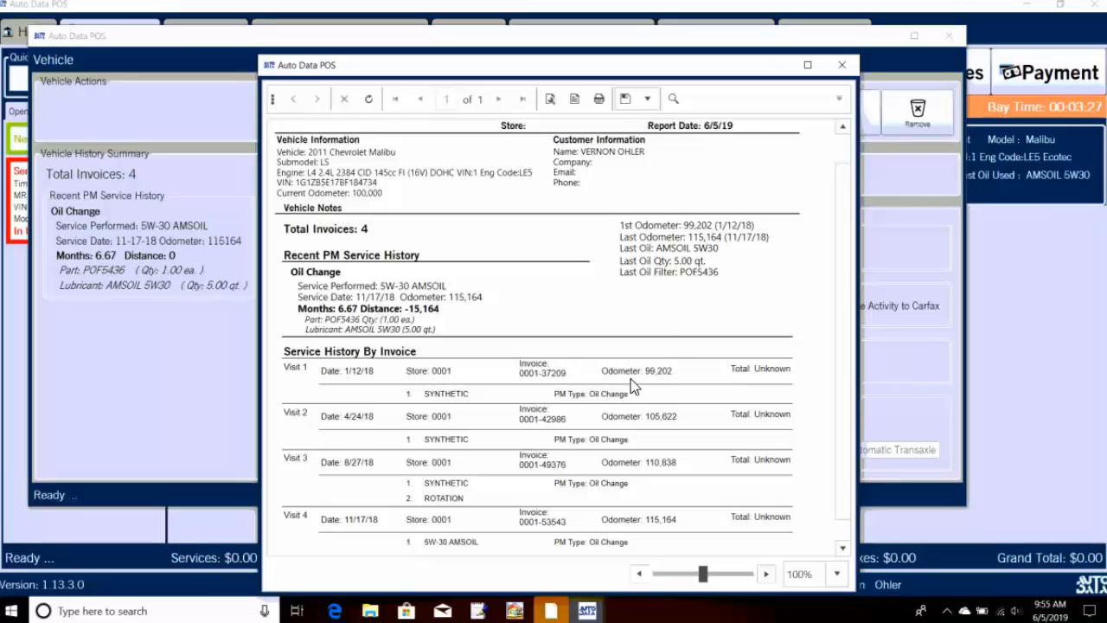
{"action": "scroll", "coordinate": [631, 380], "scroll_direction": "down", "scroll_amount": 1}
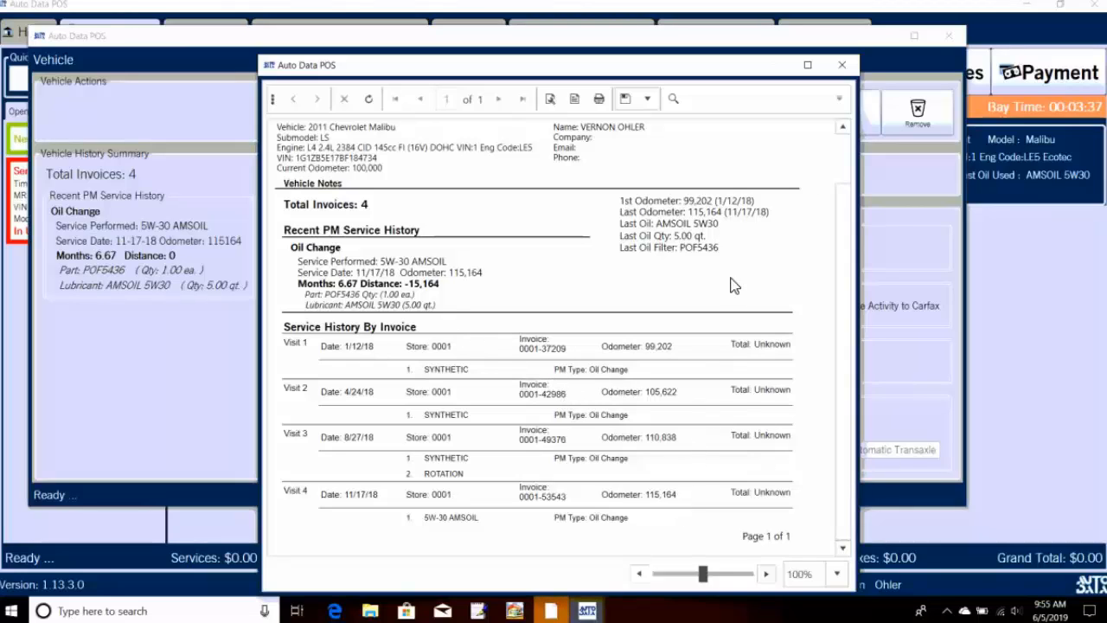
{"action": "left_click", "coordinate": [841, 69]}
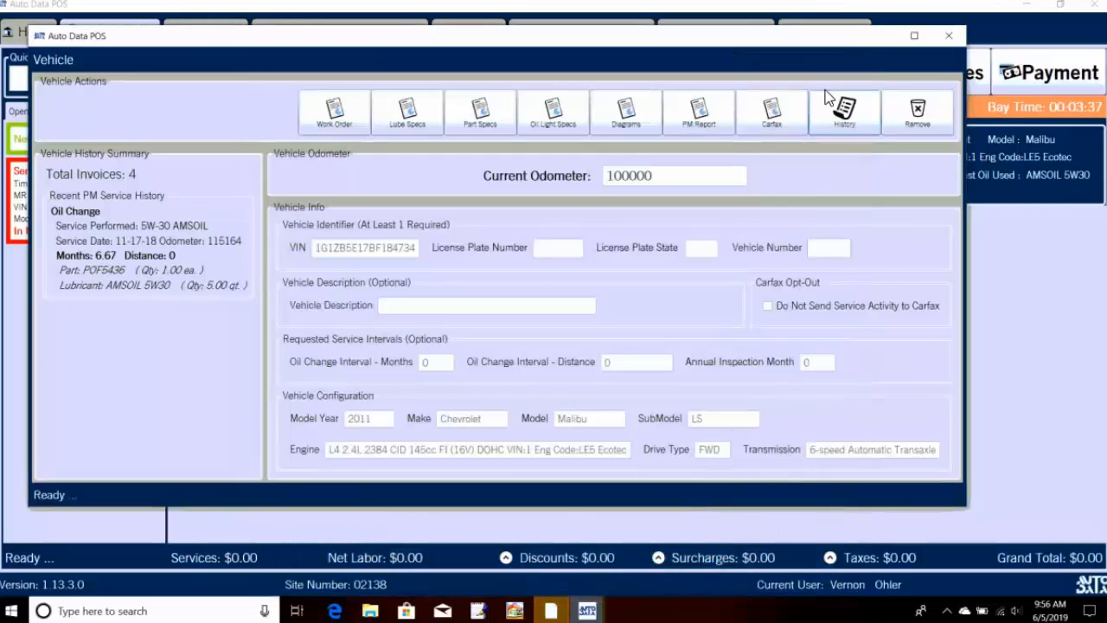
{"action": "left_click", "coordinate": [794, 124]}
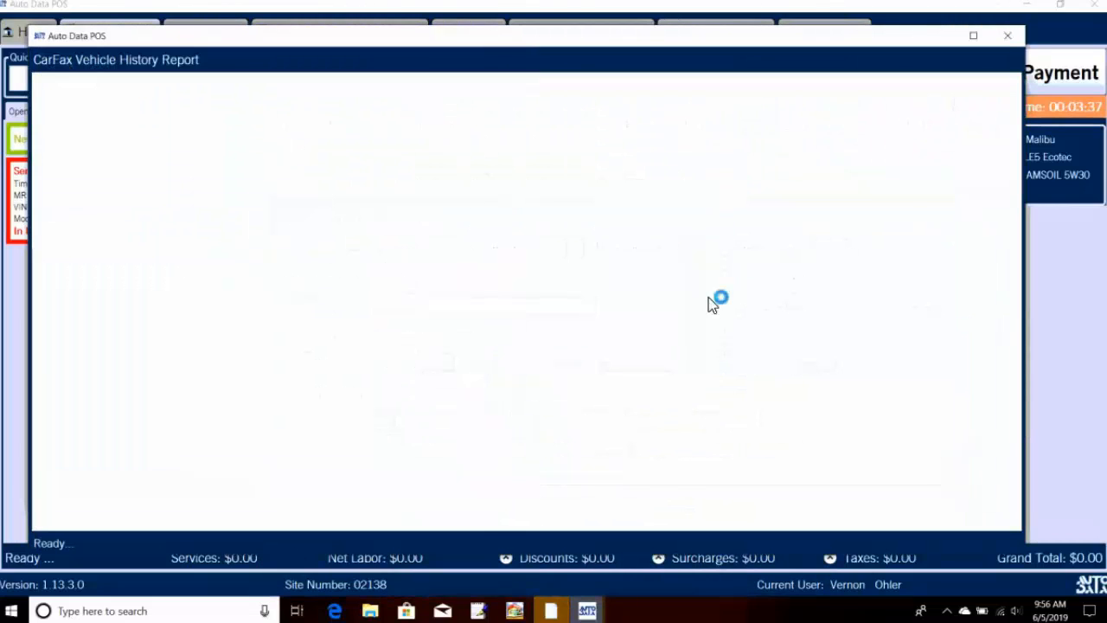
{"action": "scroll", "coordinate": [692, 275], "scroll_direction": "down", "scroll_amount": 3}
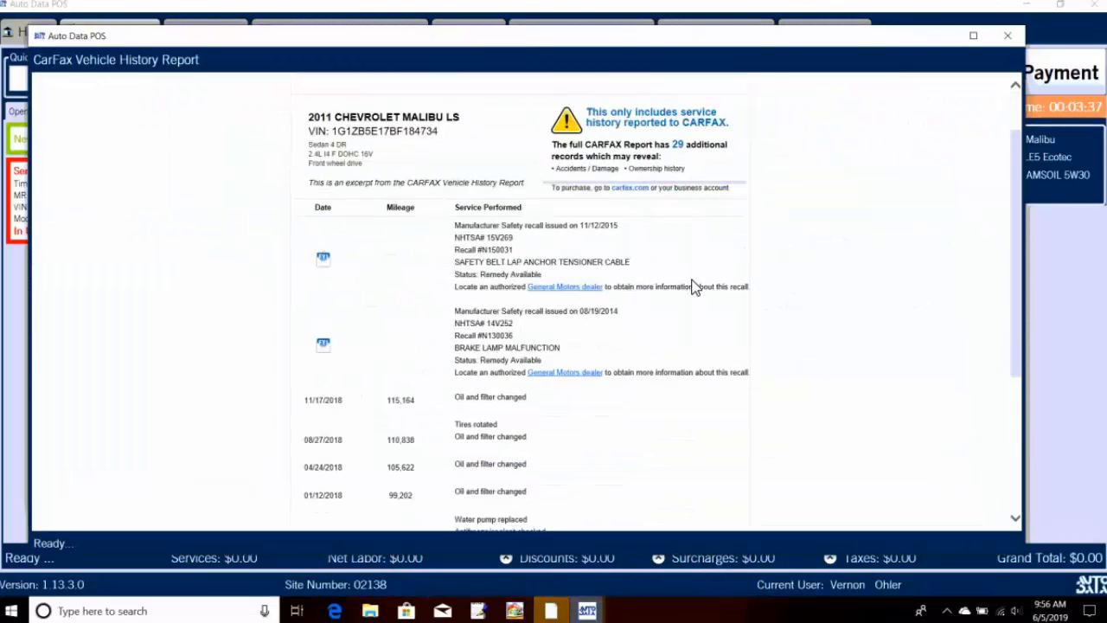
{"action": "scroll", "coordinate": [696, 294], "scroll_direction": "down", "scroll_amount": 2}
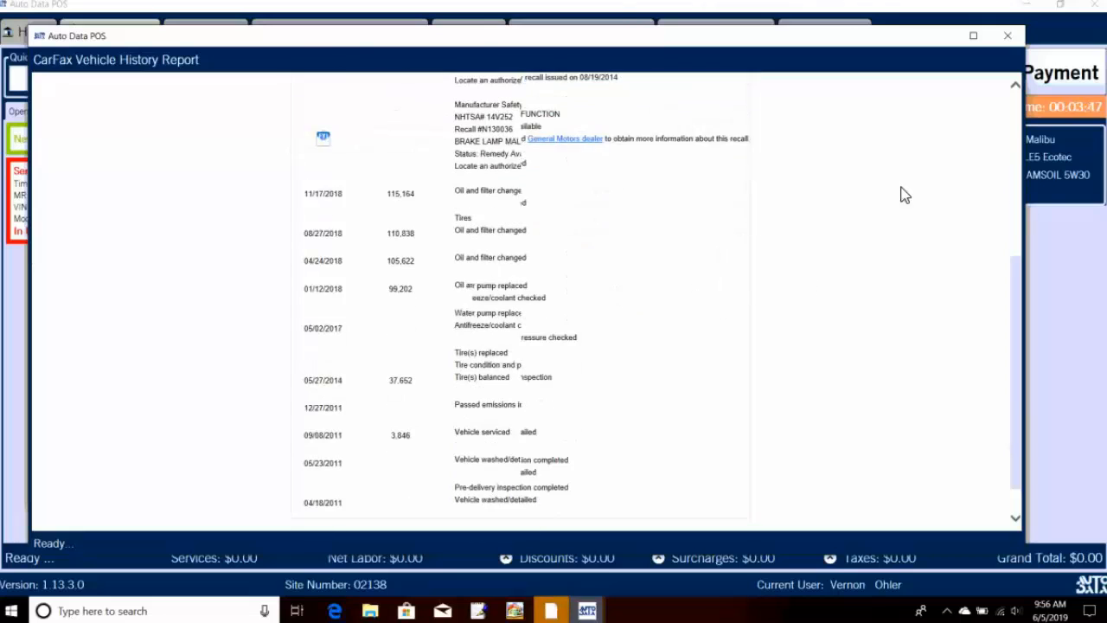
{"action": "left_click", "coordinate": [1008, 36]}
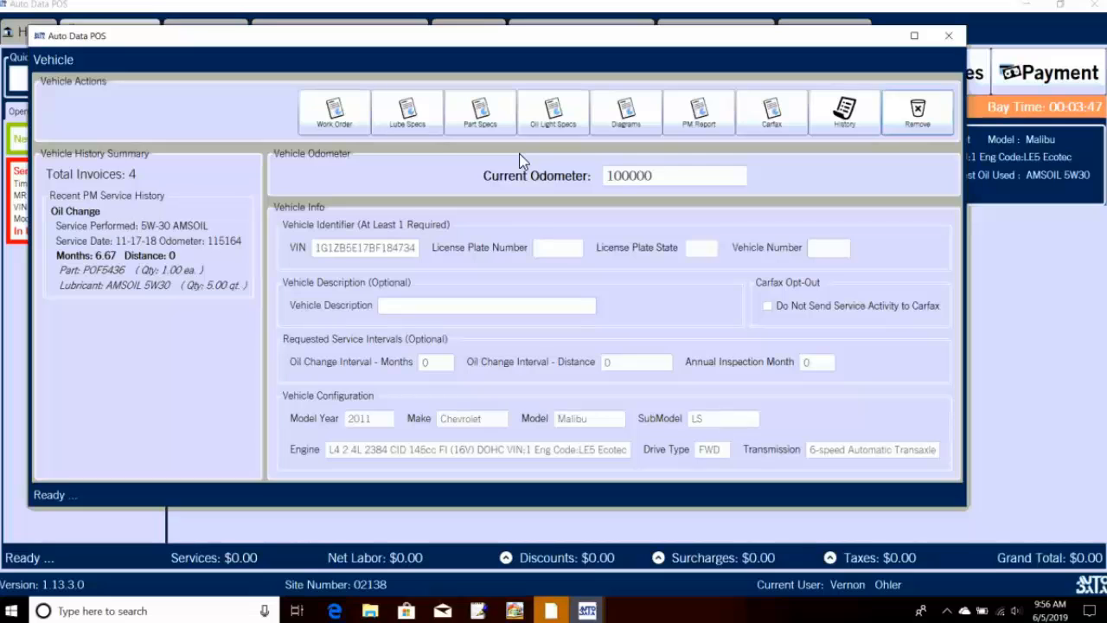
Step: Scroll through the Malibu's Lube Specs report (5 Qt, 5W-30) and close it
{"action": "left_click", "coordinate": [348, 126]}
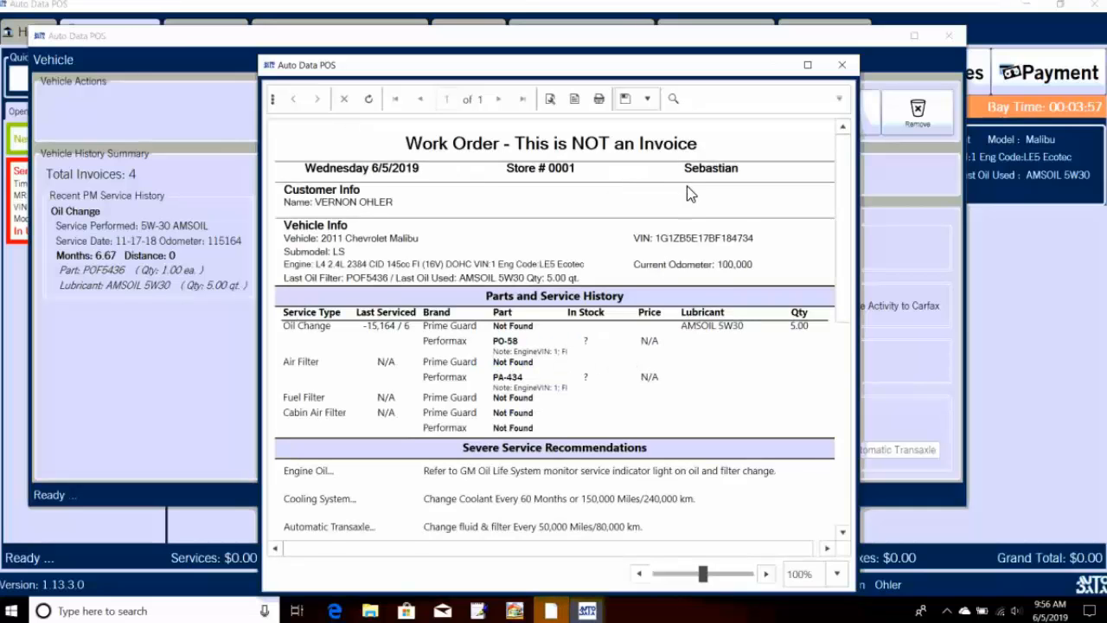
{"action": "scroll", "coordinate": [735, 198], "scroll_direction": "down", "scroll_amount": 1}
{"action": "scroll", "coordinate": [737, 200], "scroll_direction": "down", "scroll_amount": 5}
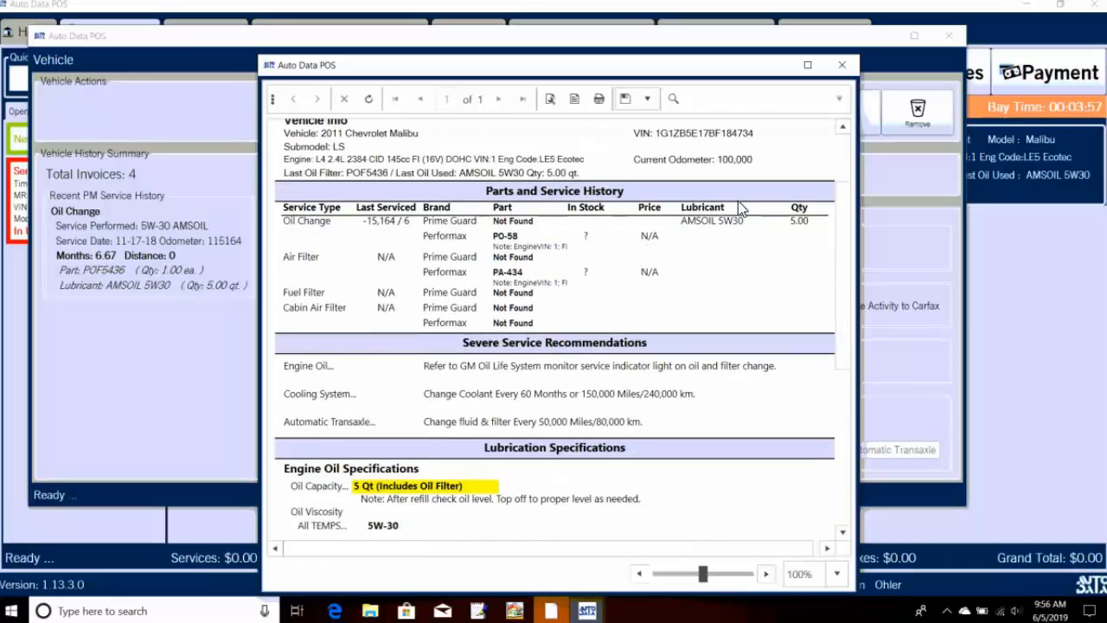
{"action": "scroll", "coordinate": [738, 205], "scroll_direction": "down", "scroll_amount": 5}
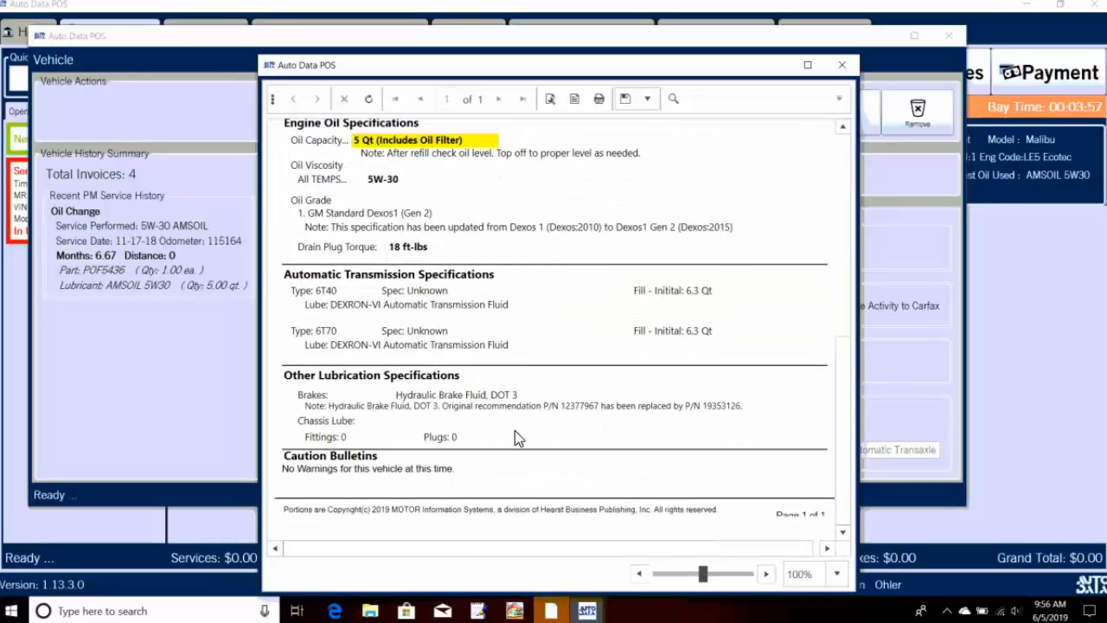
{"action": "scroll", "coordinate": [509, 381], "scroll_direction": "up", "scroll_amount": 5}
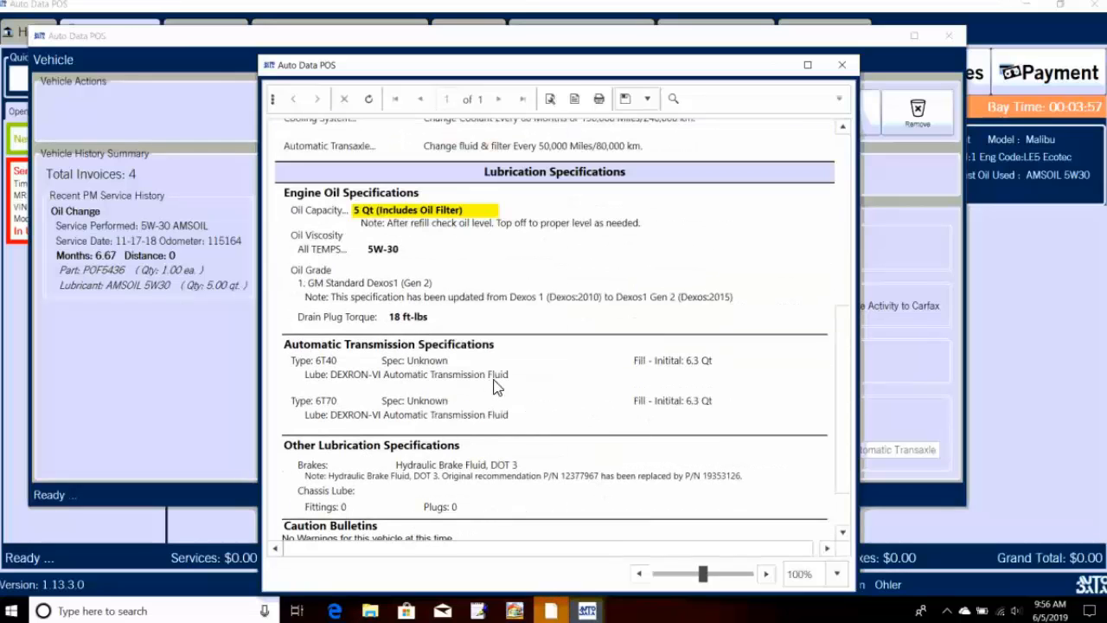
{"action": "scroll", "coordinate": [510, 378], "scroll_direction": "up", "scroll_amount": 5}
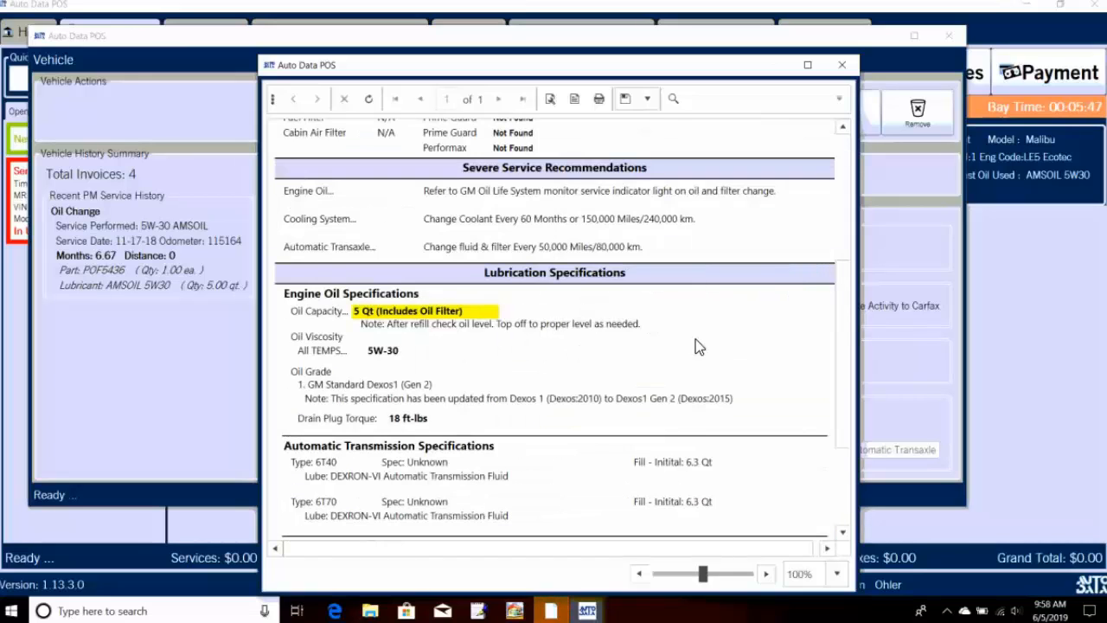
{"action": "scroll", "coordinate": [697, 344], "scroll_direction": "down", "scroll_amount": 3}
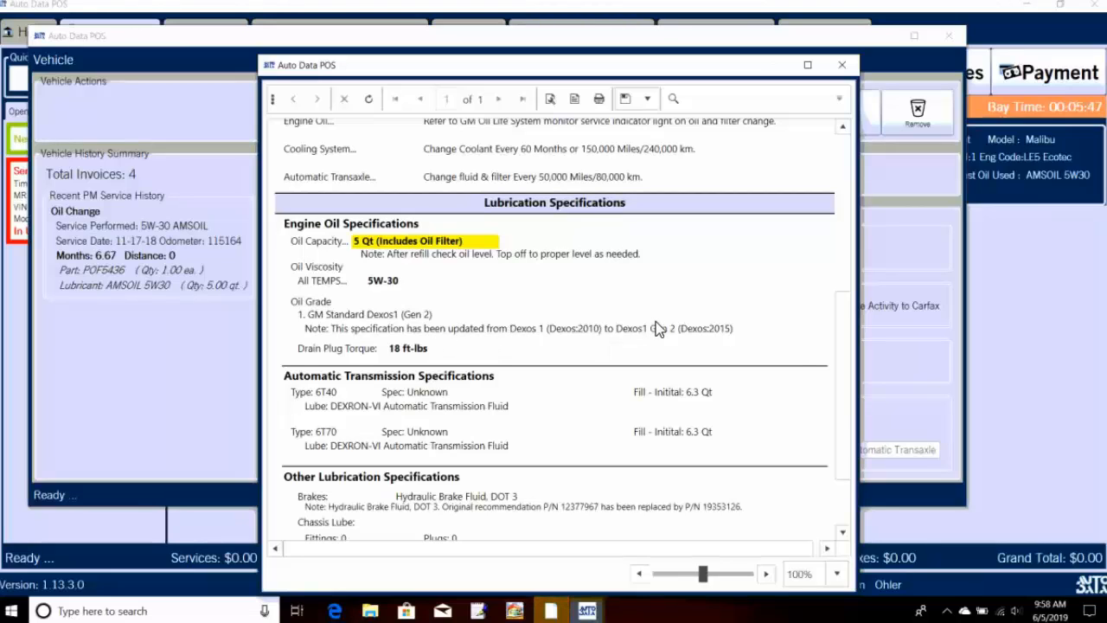
{"action": "scroll", "coordinate": [686, 317], "scroll_direction": "down", "scroll_amount": 1}
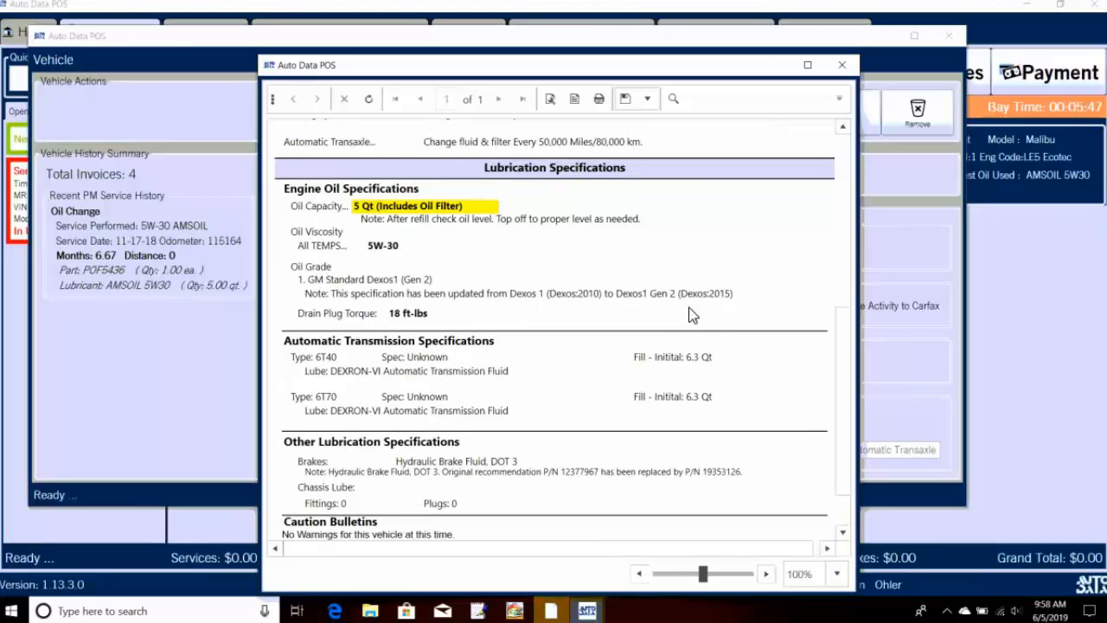
{"action": "scroll", "coordinate": [692, 314], "scroll_direction": "down", "scroll_amount": 2}
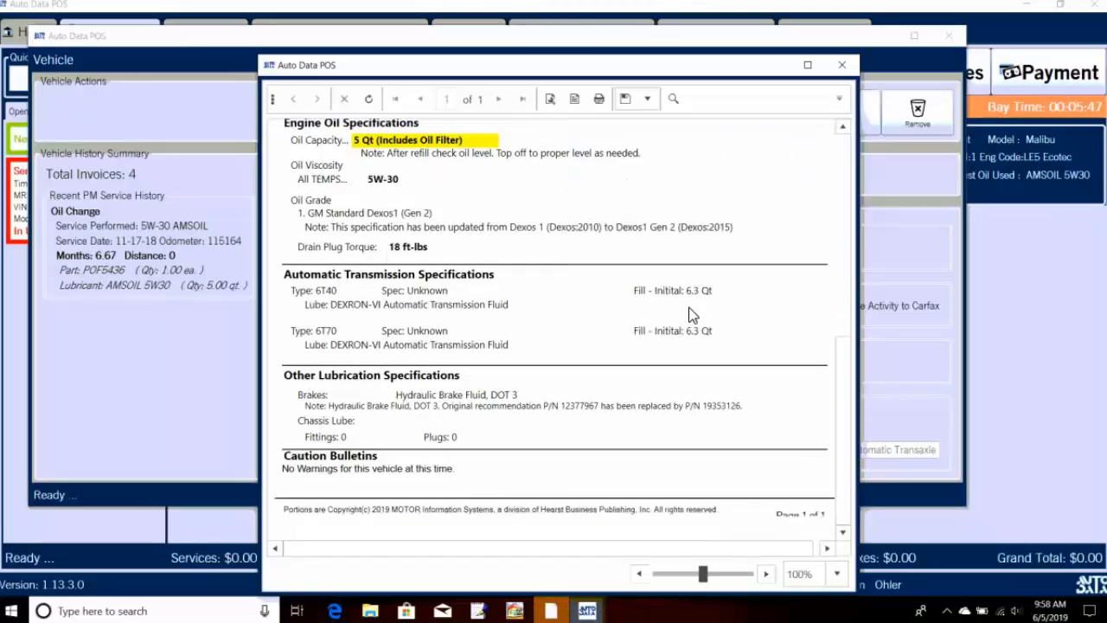
{"action": "left_click", "coordinate": [836, 74]}
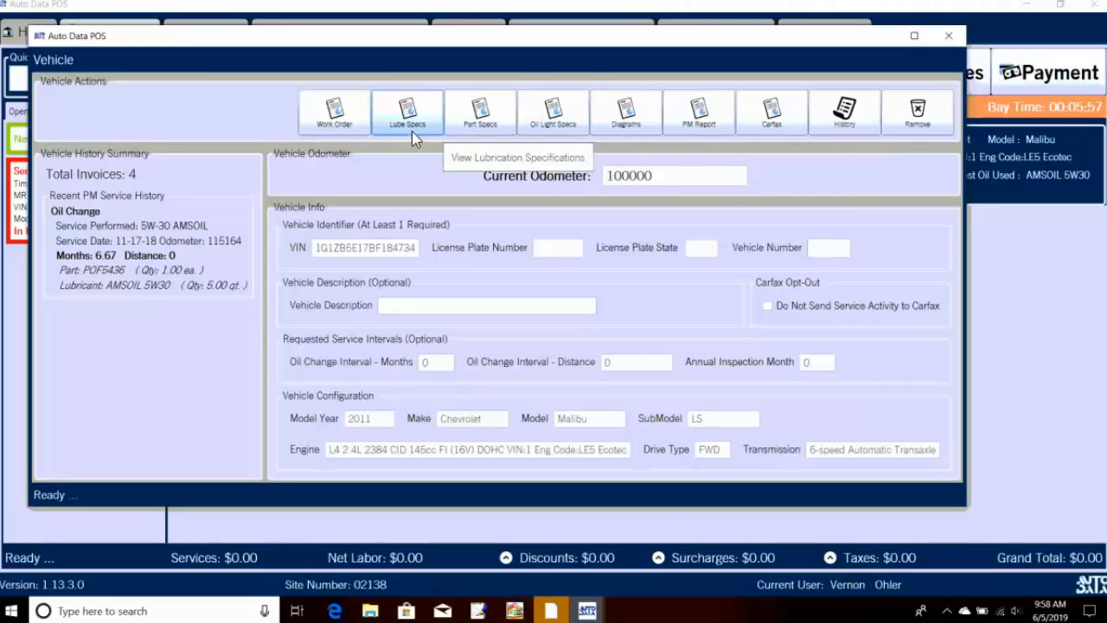
Step: Close the Vehicle window, then briefly view and close order 18468's customer and vehicle details
{"action": "left_click", "coordinate": [946, 39]}
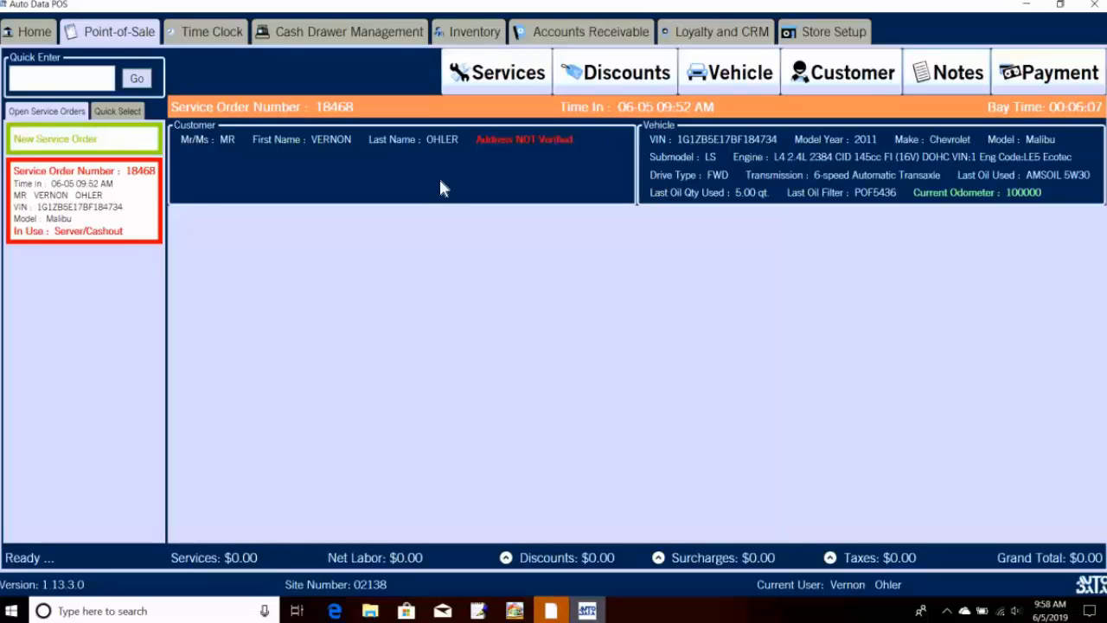
{"action": "double_click", "coordinate": [480, 180]}
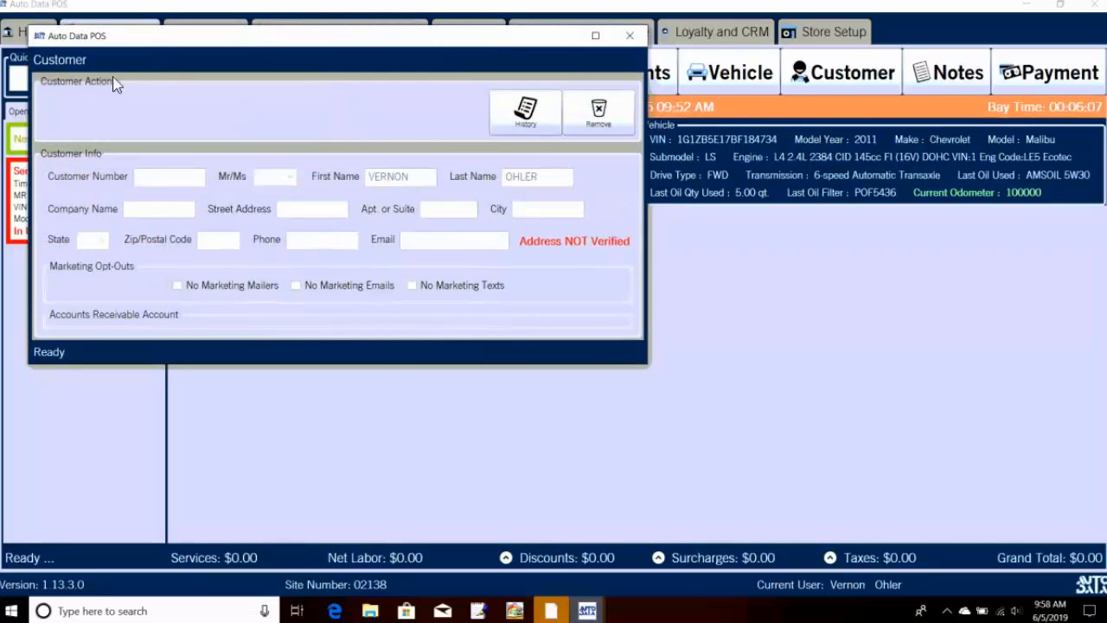
{"action": "left_click", "coordinate": [629, 38]}
{"action": "double_click", "coordinate": [665, 145]}
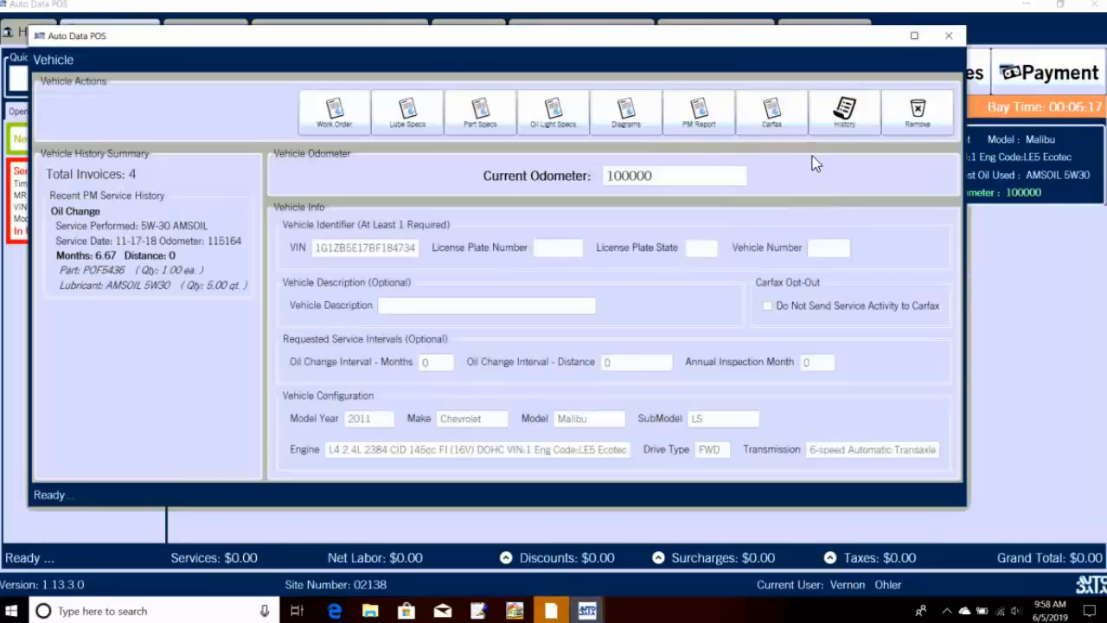
{"action": "left_click", "coordinate": [948, 35]}
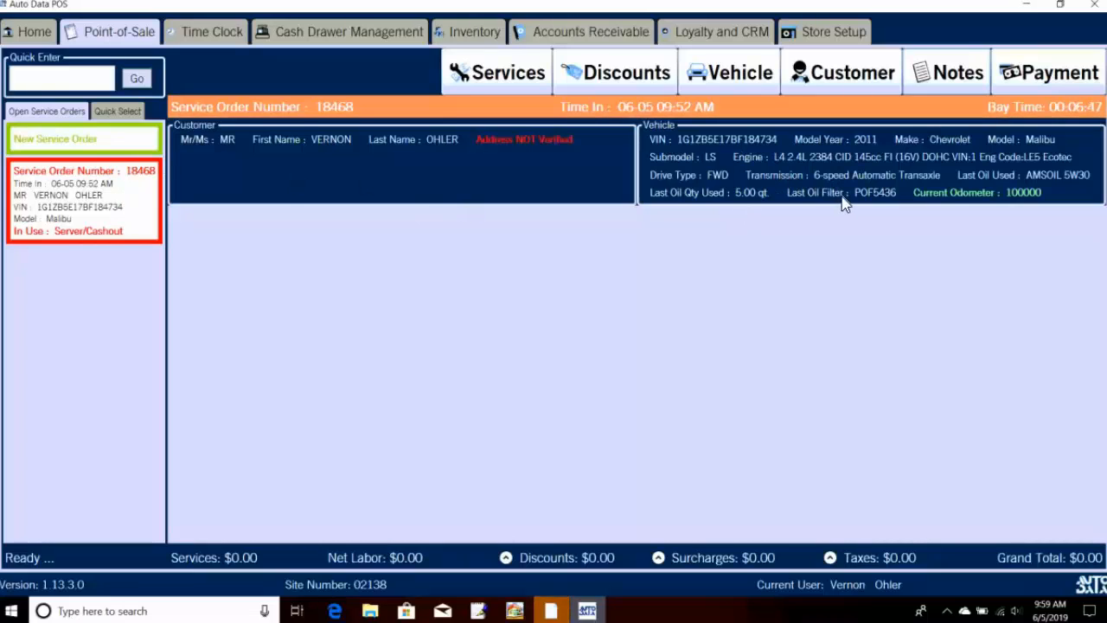
Step: Create new service order ef34b for a customer found by last name, with their 2001 GMC Yukon
{"action": "left_click", "coordinate": [136, 145]}
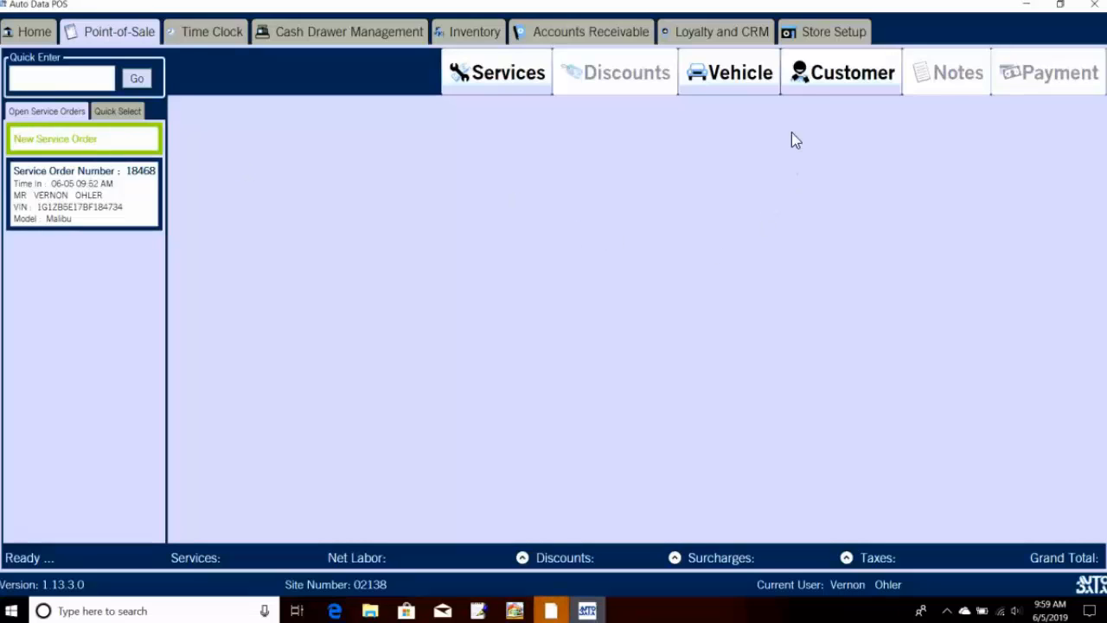
{"action": "left_click", "coordinate": [813, 79]}
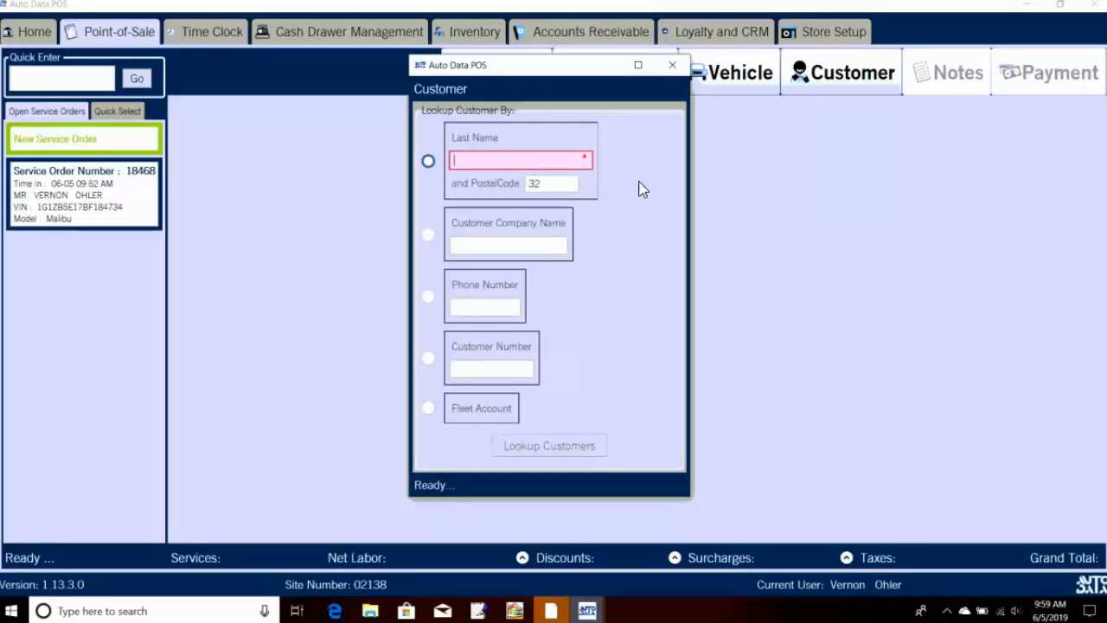
{"action": "type", "text": "smith"}
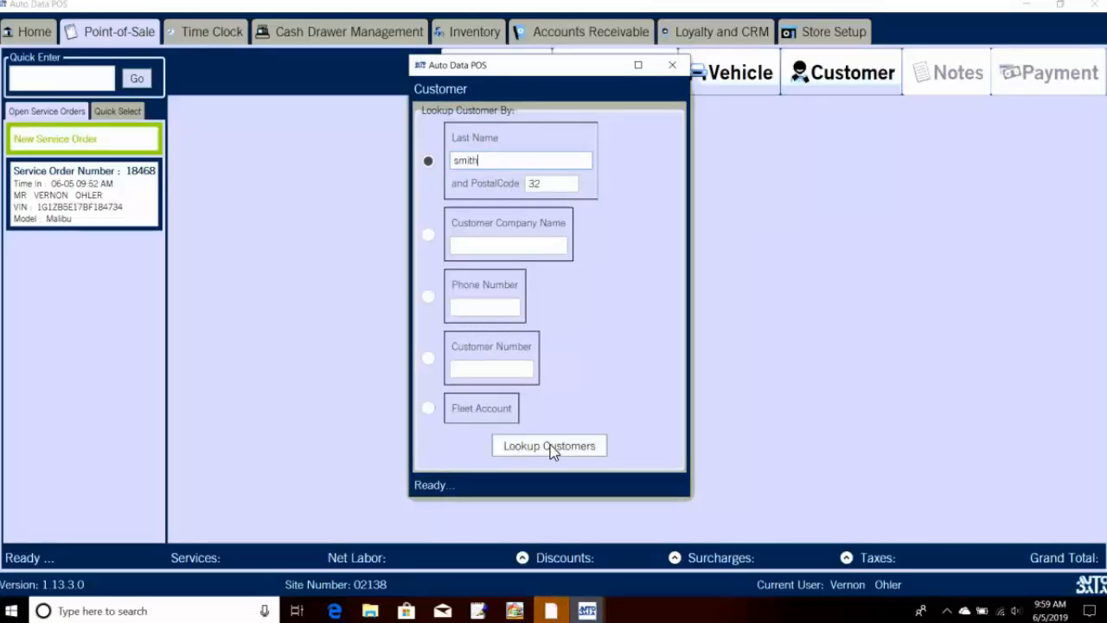
{"action": "left_click", "coordinate": [552, 448]}
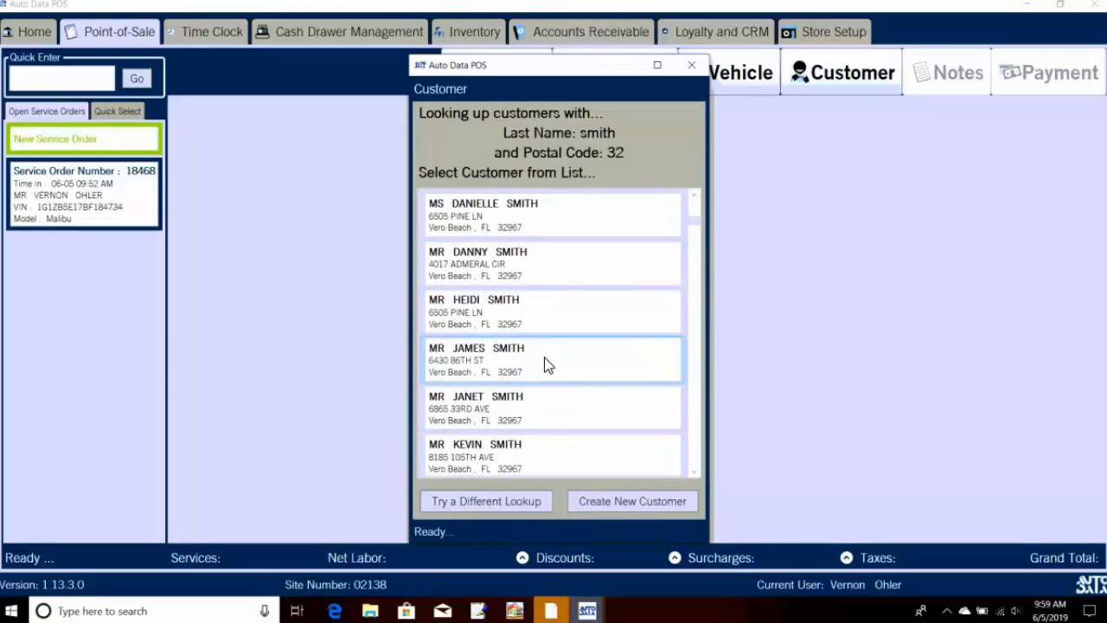
{"action": "left_click", "coordinate": [546, 364]}
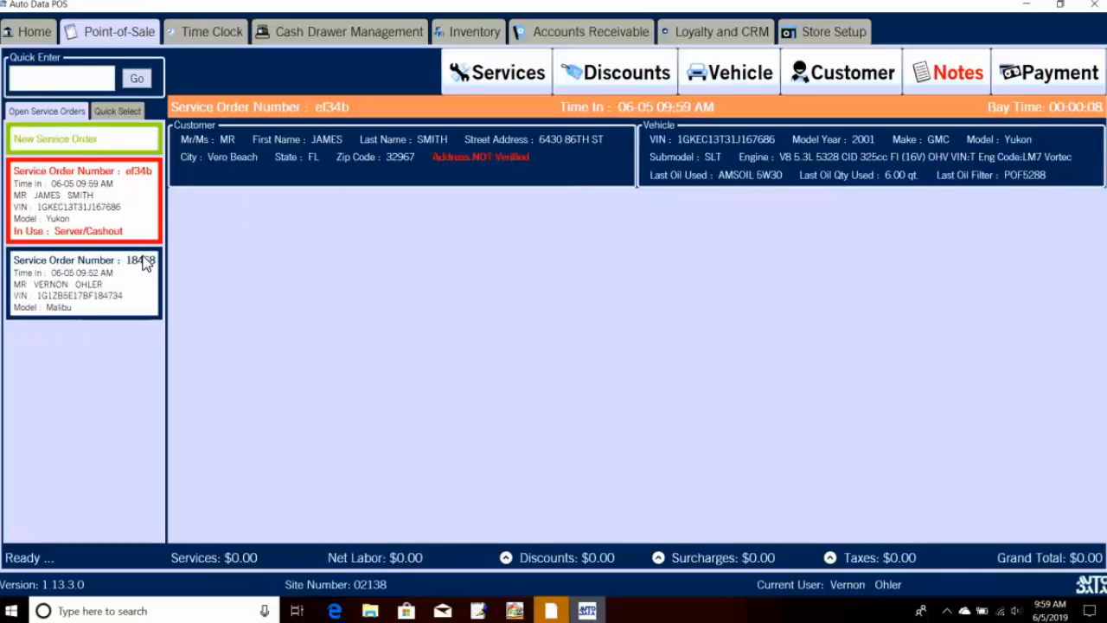
Step: Make service order 18468 active again from the Open Service Orders list
{"action": "left_click", "coordinate": [104, 298]}
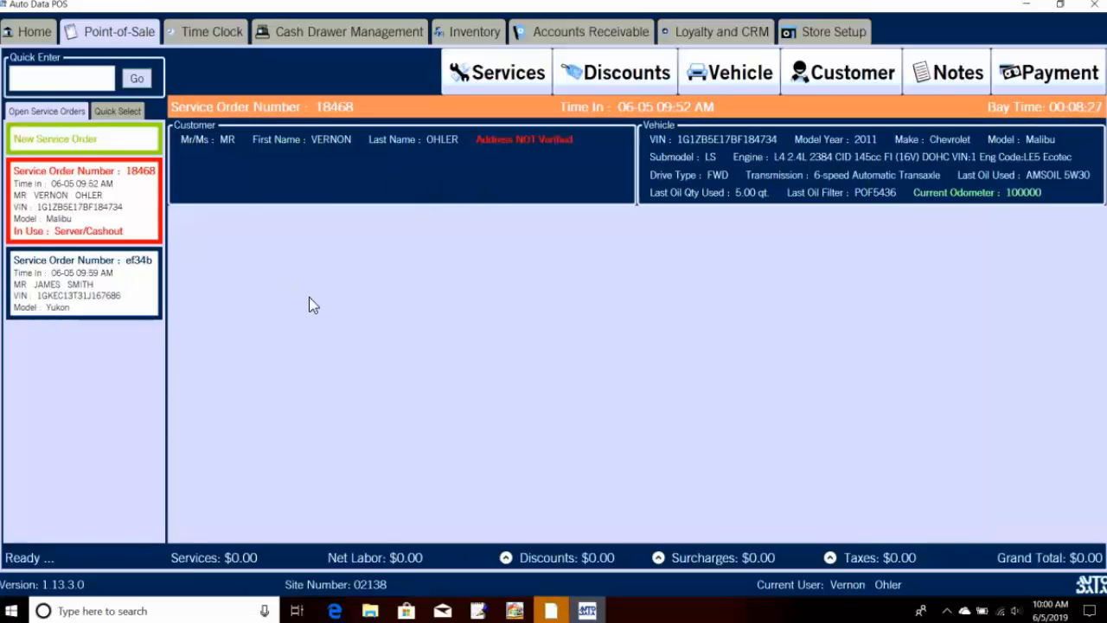
Step: Open the services list and filter it to the Lube business activity and Lube Services category
{"action": "left_click", "coordinate": [507, 77]}
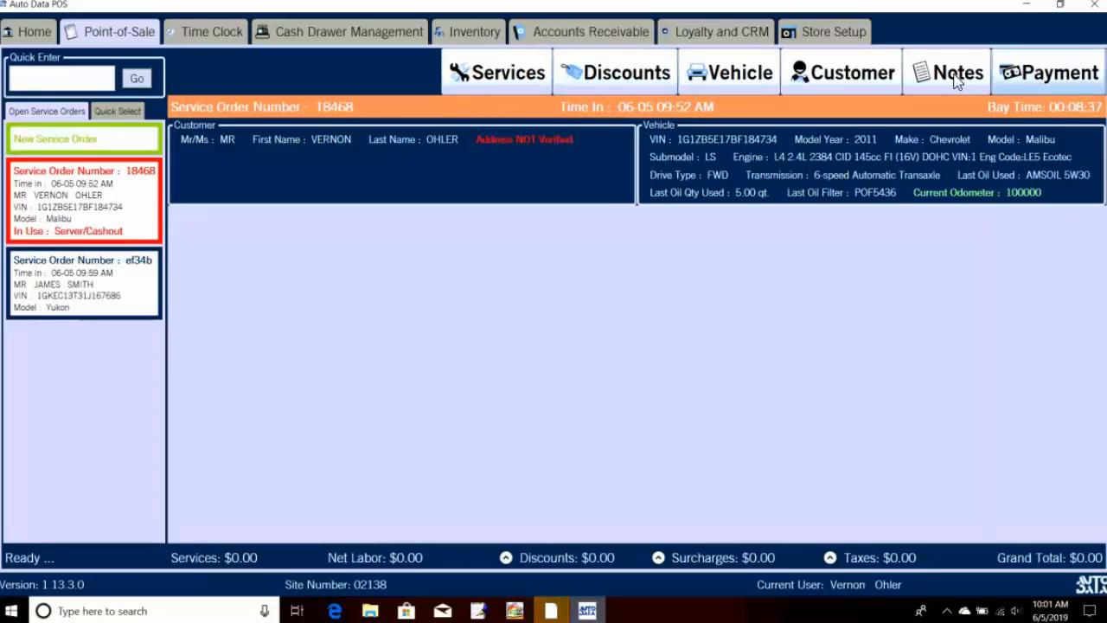
{"action": "left_click", "coordinate": [539, 75]}
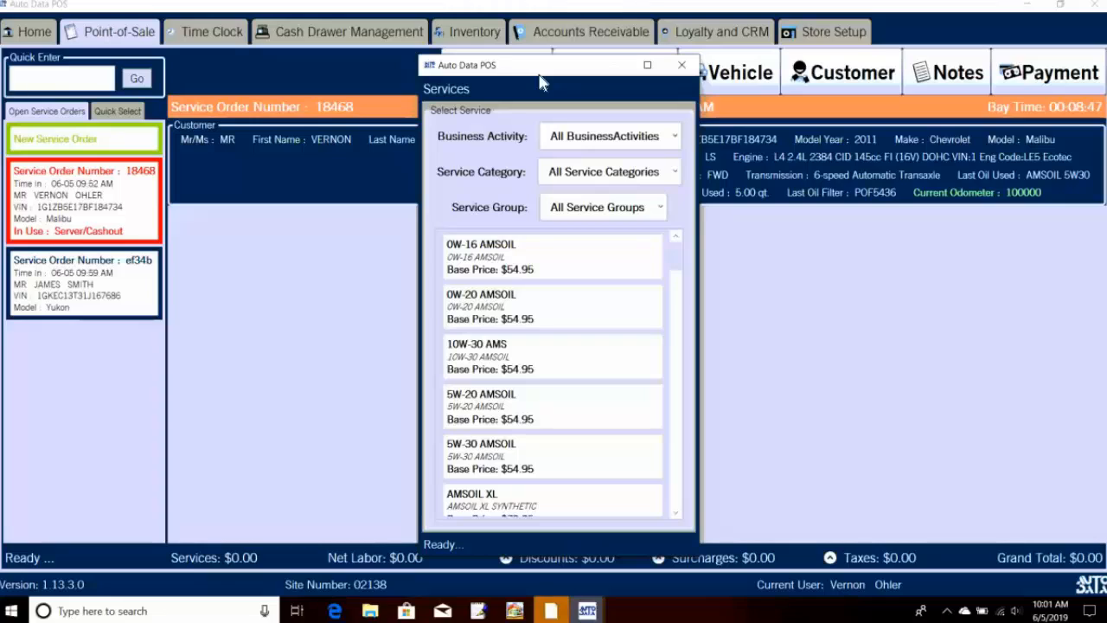
{"action": "left_click", "coordinate": [613, 135]}
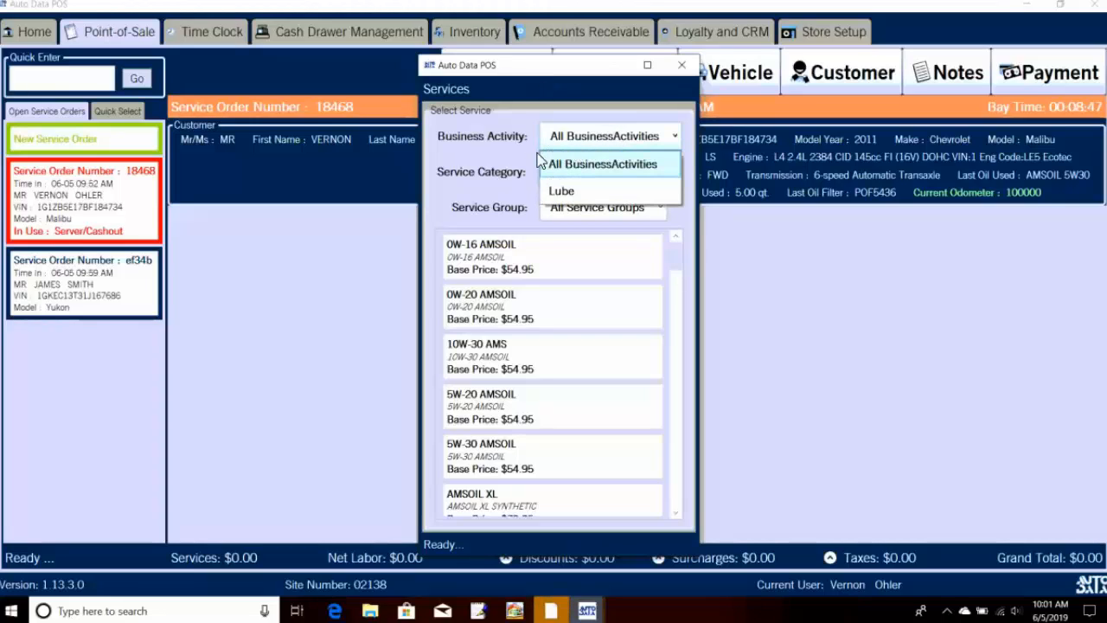
{"action": "left_click", "coordinate": [580, 188]}
{"action": "left_click", "coordinate": [583, 175]}
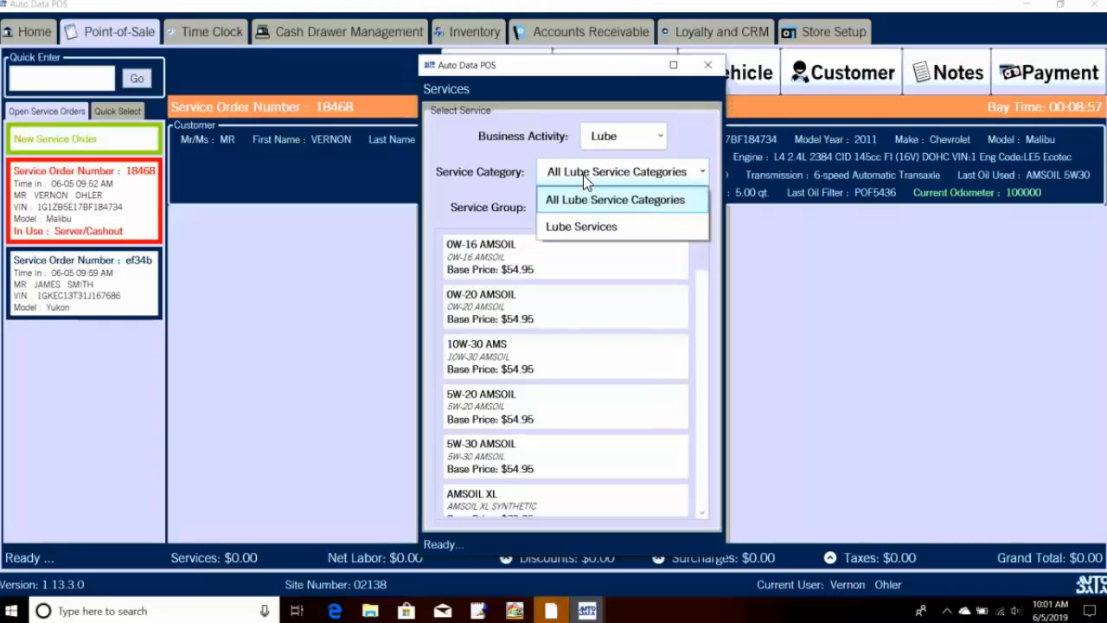
{"action": "left_click", "coordinate": [590, 227]}
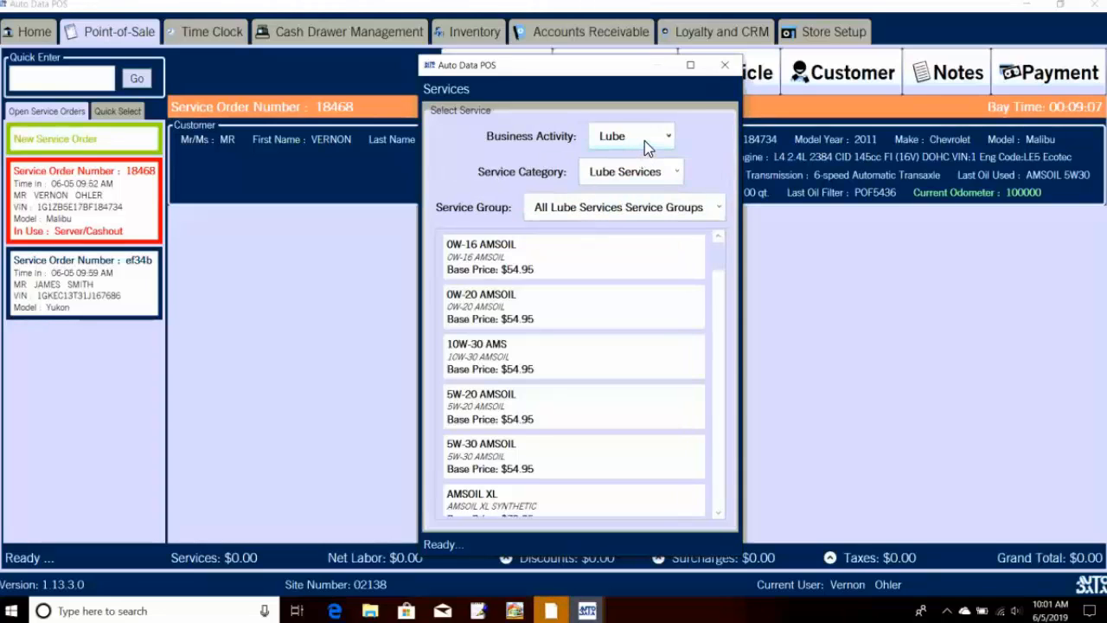
Step: Reset to all business activities and filter the service group to Full Service Oil Changes
{"action": "left_click", "coordinate": [644, 141]}
{"action": "left_click", "coordinate": [630, 164]}
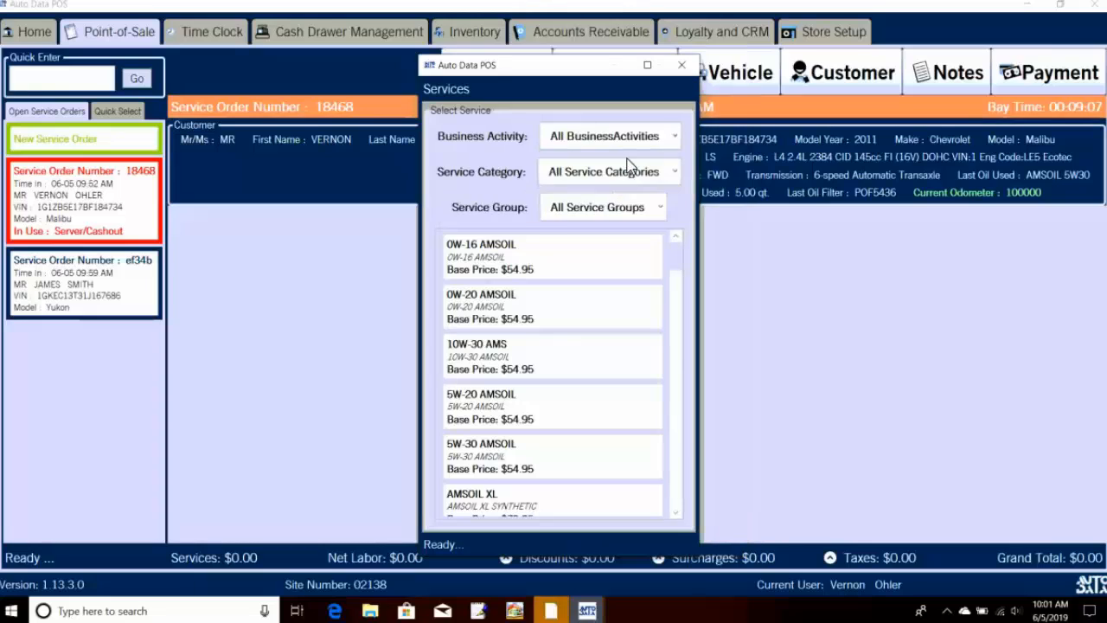
{"action": "left_click", "coordinate": [590, 210]}
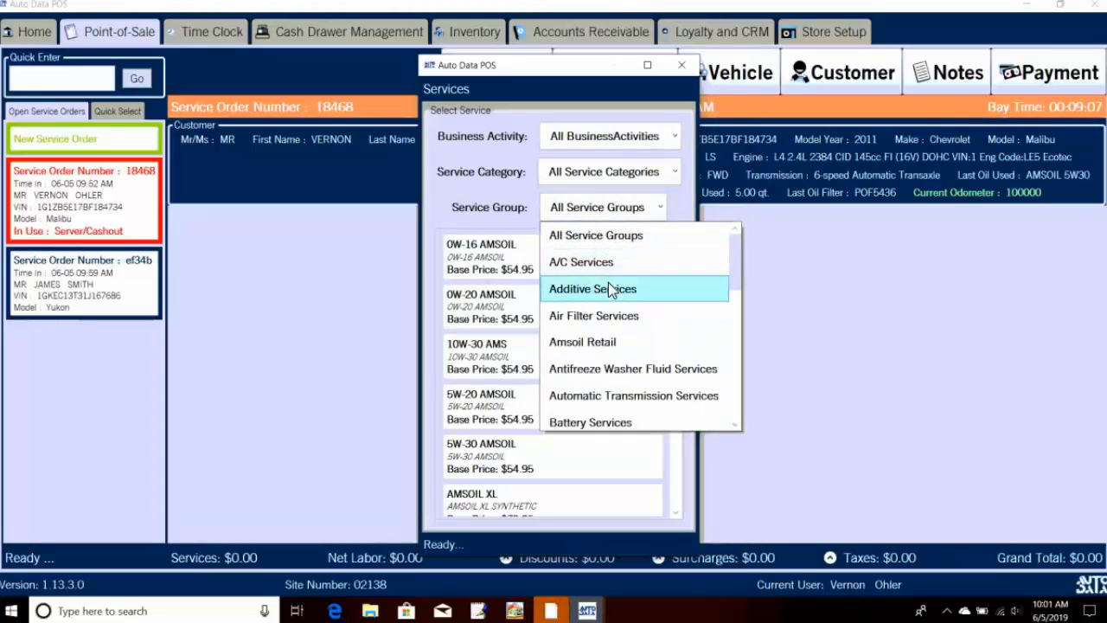
{"action": "scroll", "coordinate": [616, 294], "scroll_direction": "down", "scroll_amount": 1}
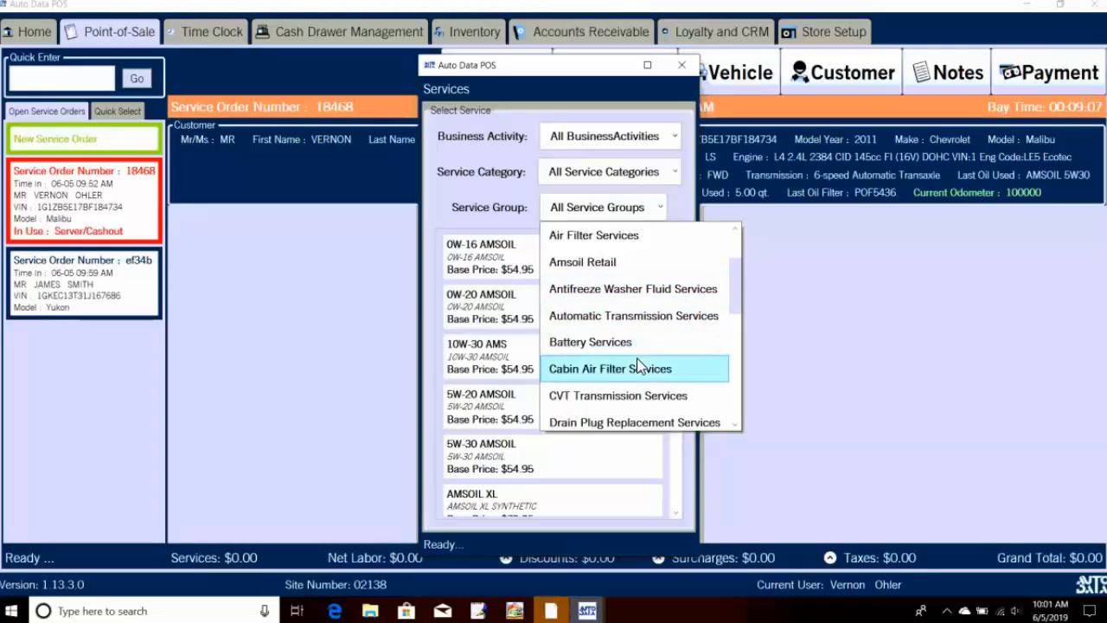
{"action": "scroll", "coordinate": [637, 365], "scroll_direction": "down", "scroll_amount": 1}
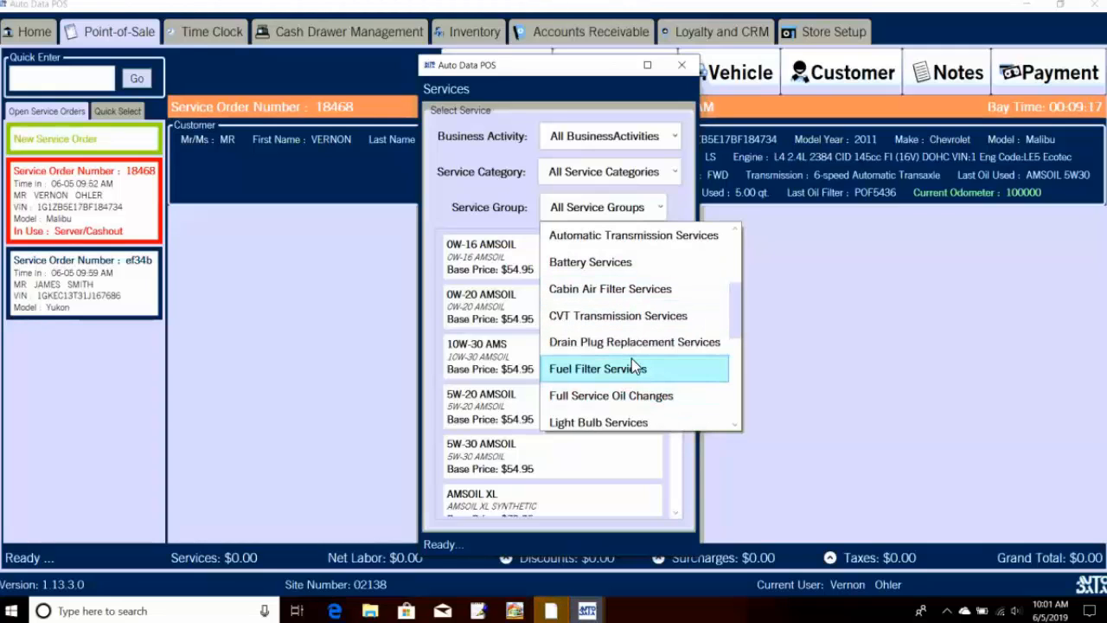
{"action": "scroll", "coordinate": [632, 358], "scroll_direction": "down", "scroll_amount": 1}
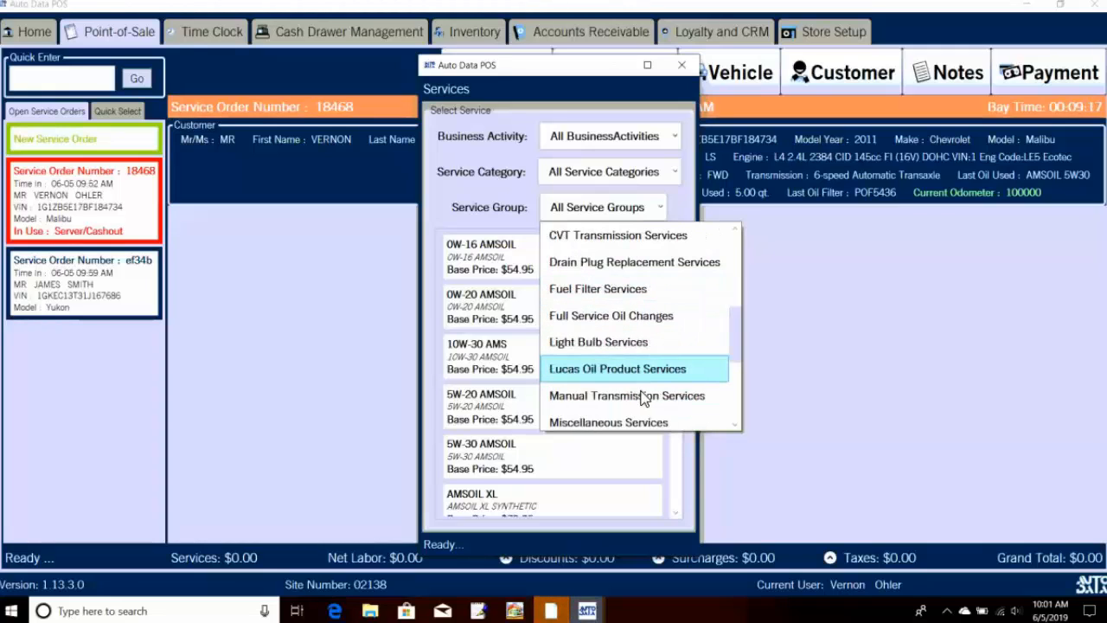
{"action": "left_click", "coordinate": [630, 317]}
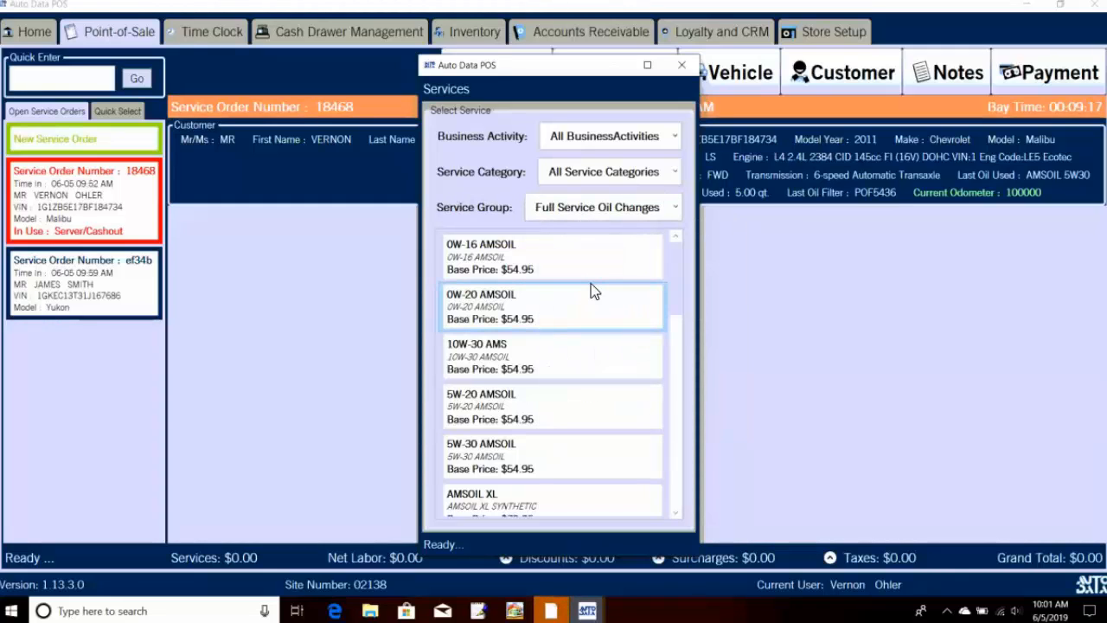
Step: Switch the service group filter to Air Filter Services, leaving the AIR FILTER replacement
{"action": "scroll", "coordinate": [592, 302], "scroll_direction": "down", "scroll_amount": 10}
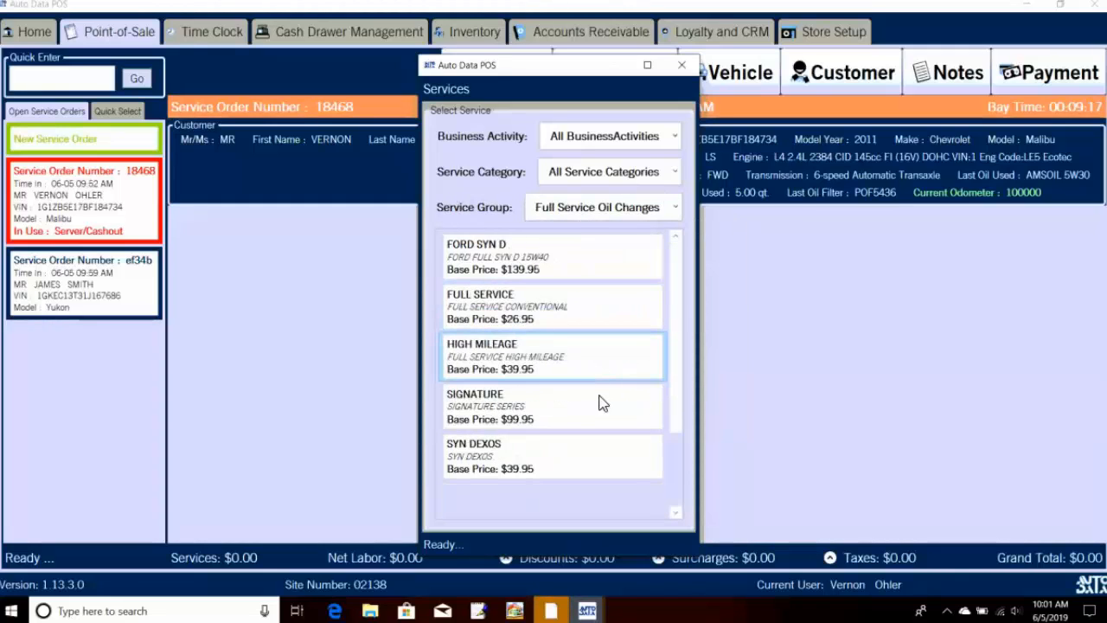
{"action": "scroll", "coordinate": [599, 403], "scroll_direction": "up", "scroll_amount": 1}
{"action": "scroll", "coordinate": [604, 404], "scroll_direction": "up", "scroll_amount": 8}
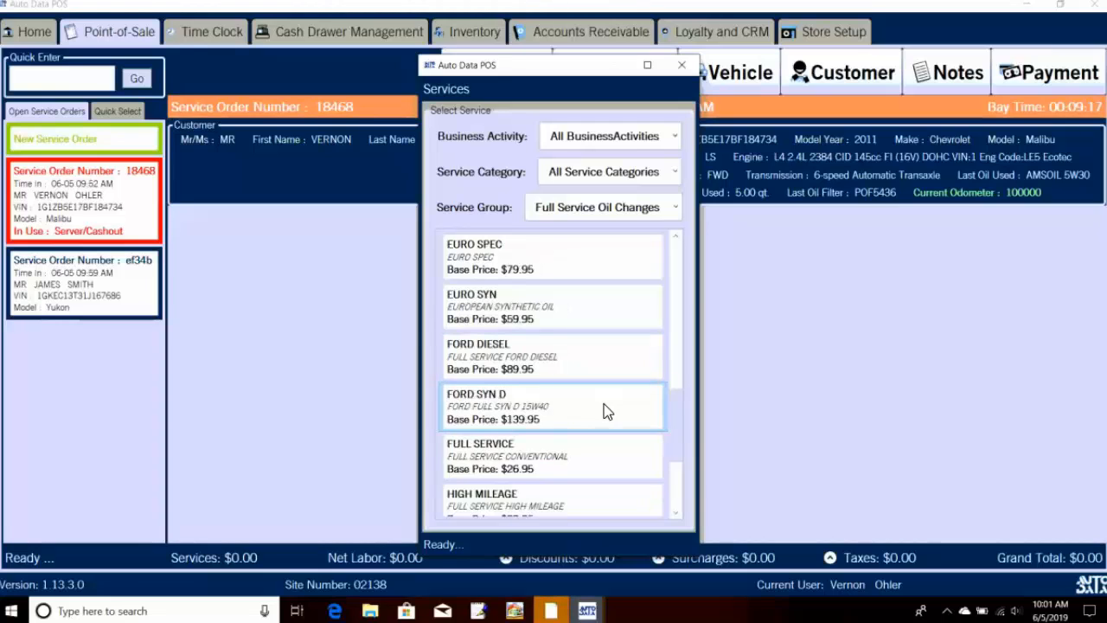
{"action": "left_click", "coordinate": [619, 216]}
{"action": "scroll", "coordinate": [603, 311], "scroll_direction": "up", "scroll_amount": 5}
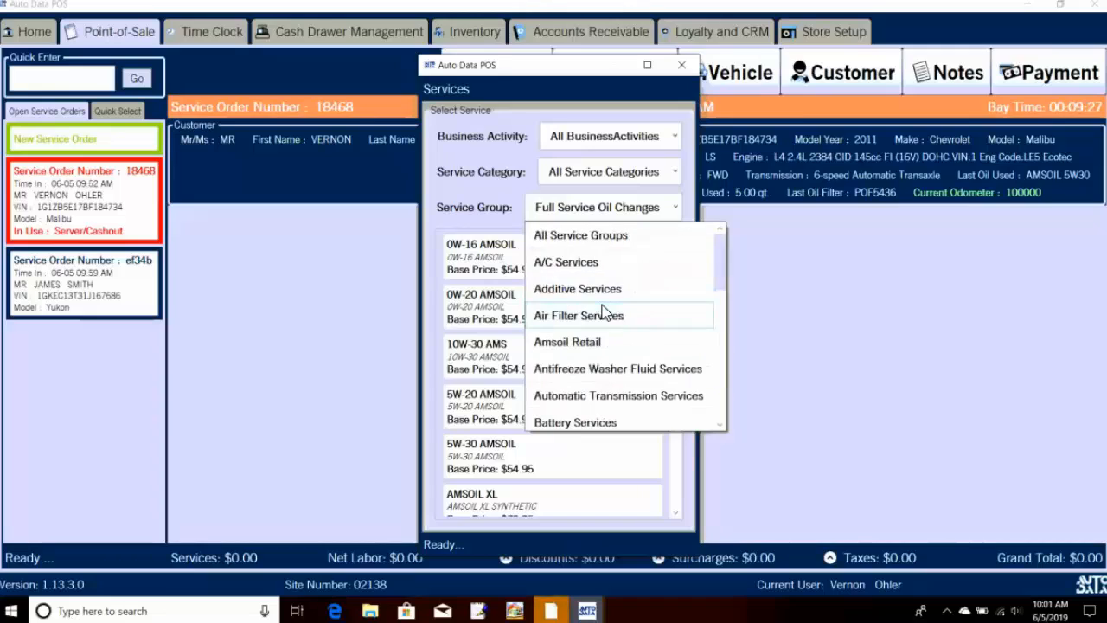
{"action": "left_click", "coordinate": [580, 315]}
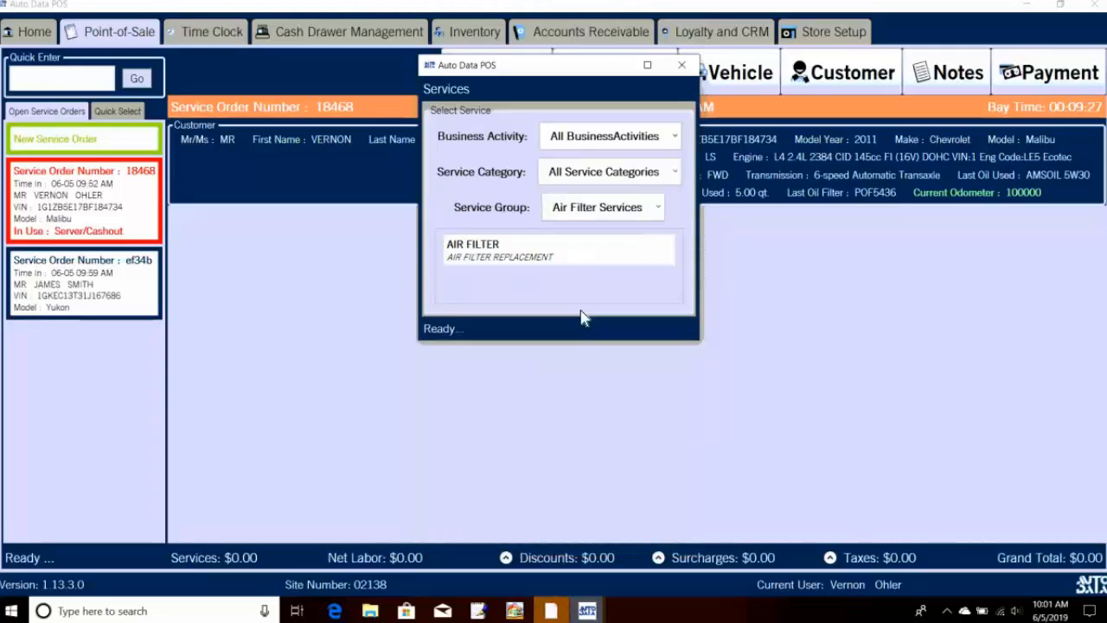
Step: Change the service group back to Full Service Oil Changes, listing the $54.95 AMSOIL oil changes
{"action": "left_click", "coordinate": [623, 208]}
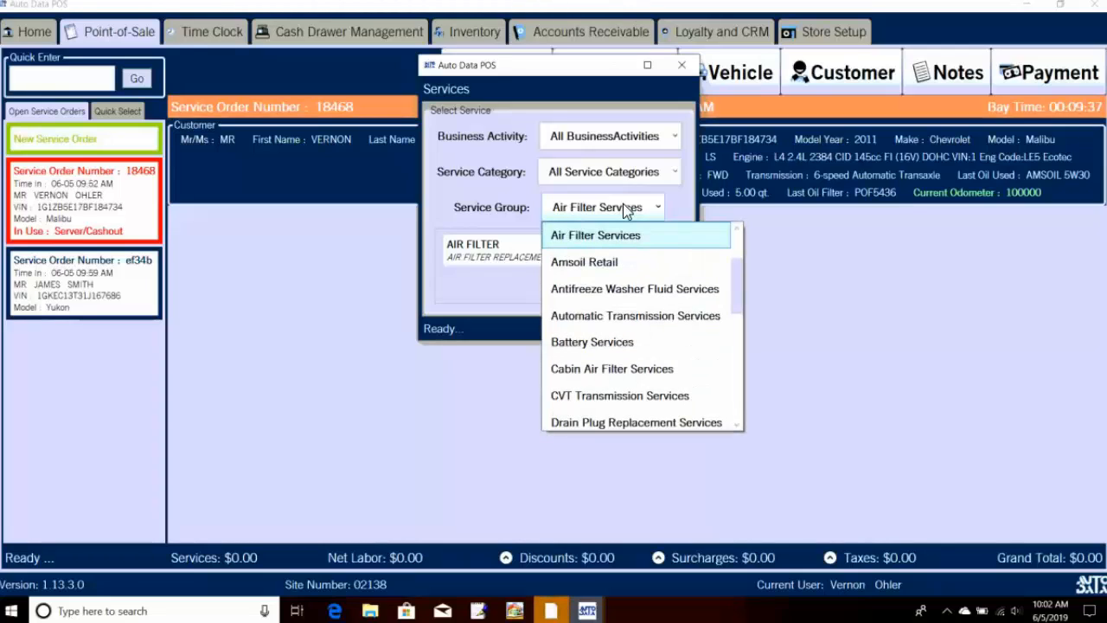
{"action": "scroll", "coordinate": [636, 366], "scroll_direction": "down", "scroll_amount": 2}
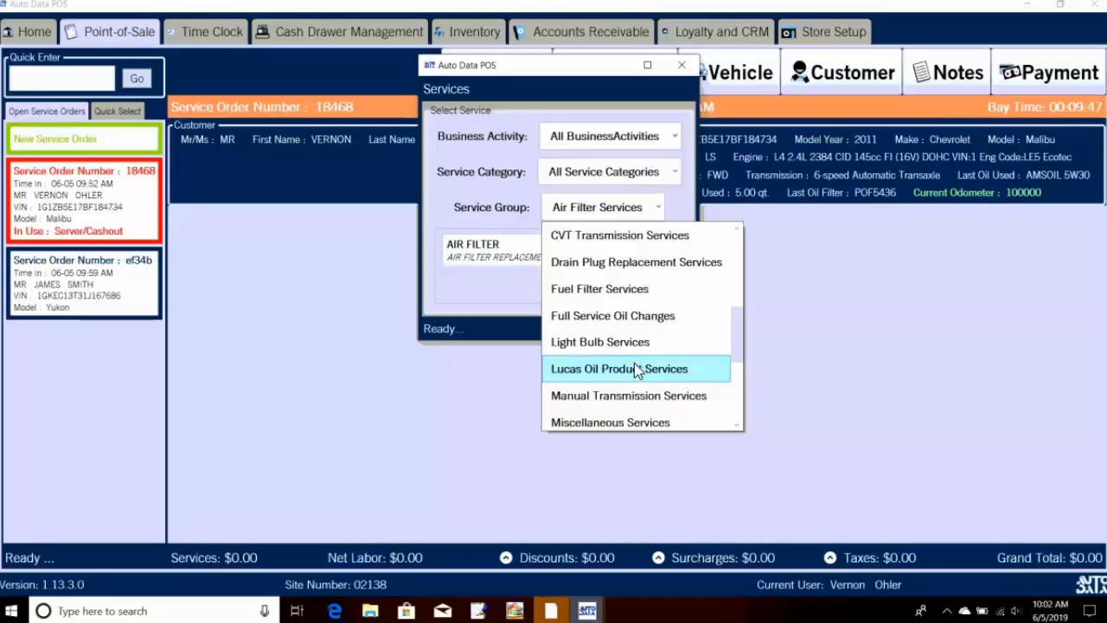
{"action": "scroll", "coordinate": [636, 370], "scroll_direction": "down", "scroll_amount": 1}
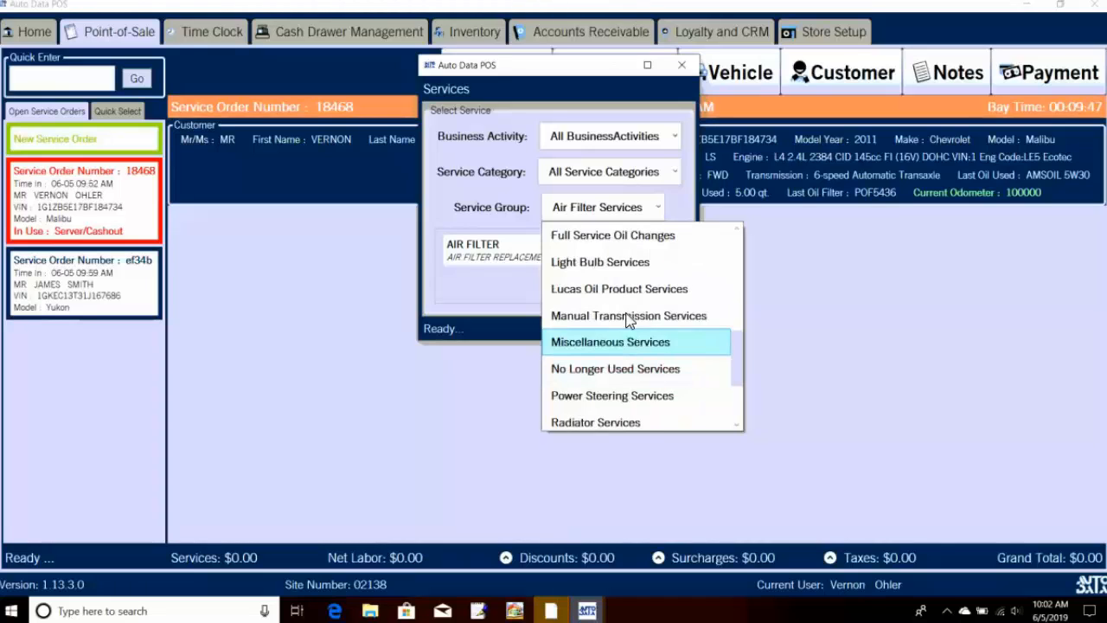
{"action": "left_click", "coordinate": [642, 238]}
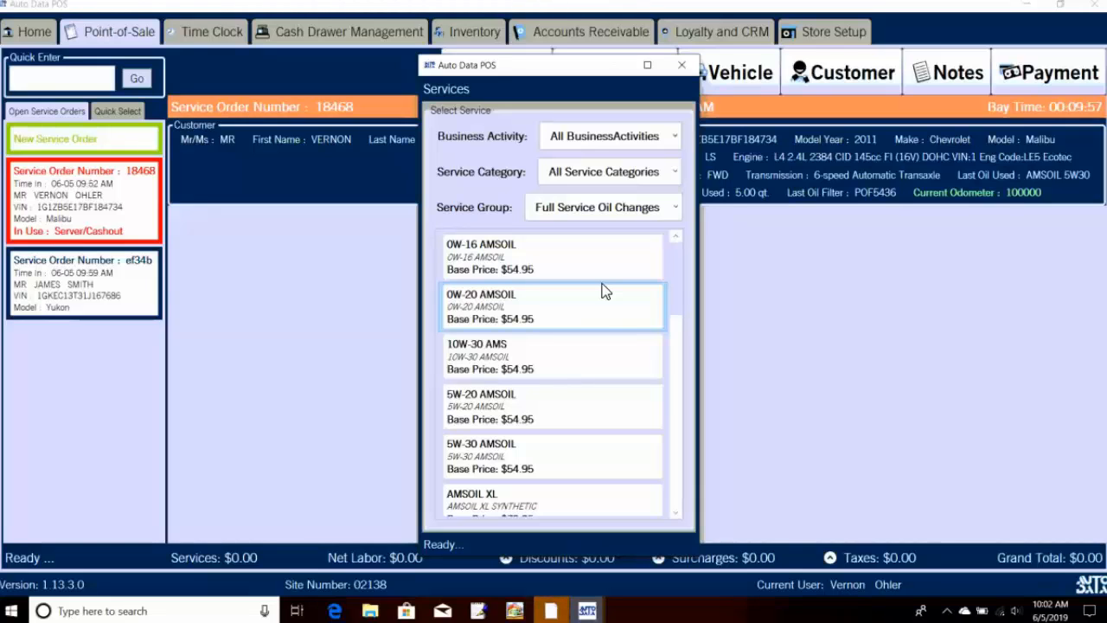
Step: Add the 5W-30 AMSOIL oil change service to order 18468
{"action": "left_click", "coordinate": [498, 471]}
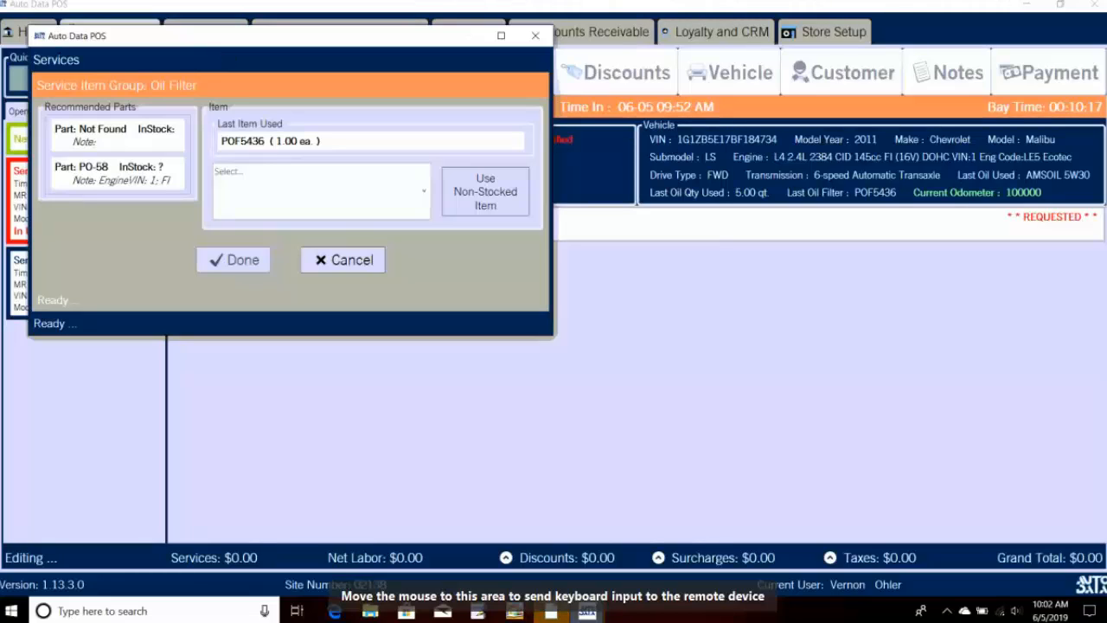
Step: Choose POF5436 as the oil filter after recommended part PO-58 is not found
{"action": "left_click", "coordinate": [132, 134]}
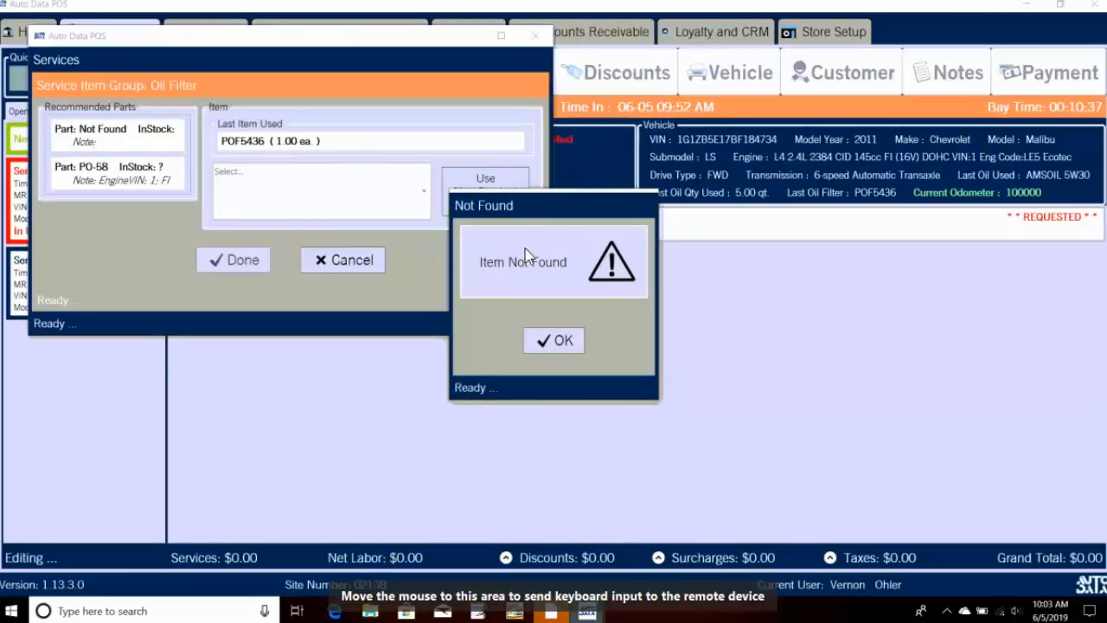
{"action": "left_click", "coordinate": [569, 341]}
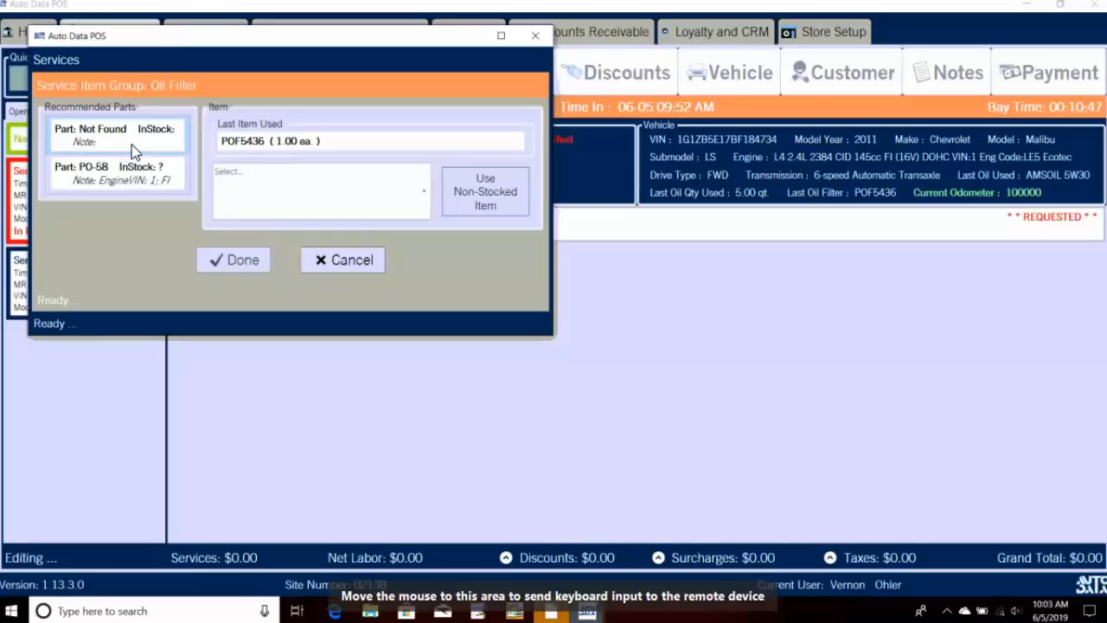
{"action": "left_click", "coordinate": [362, 208]}
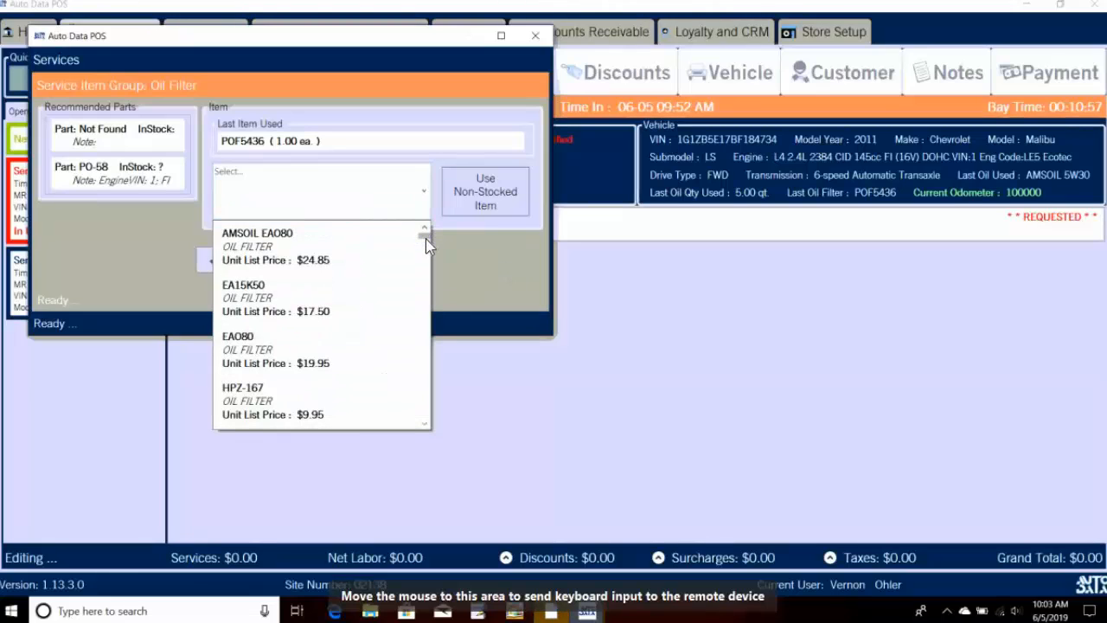
{"action": "left_click_drag", "start_coordinate": [425, 241], "coordinate": [409, 347]}
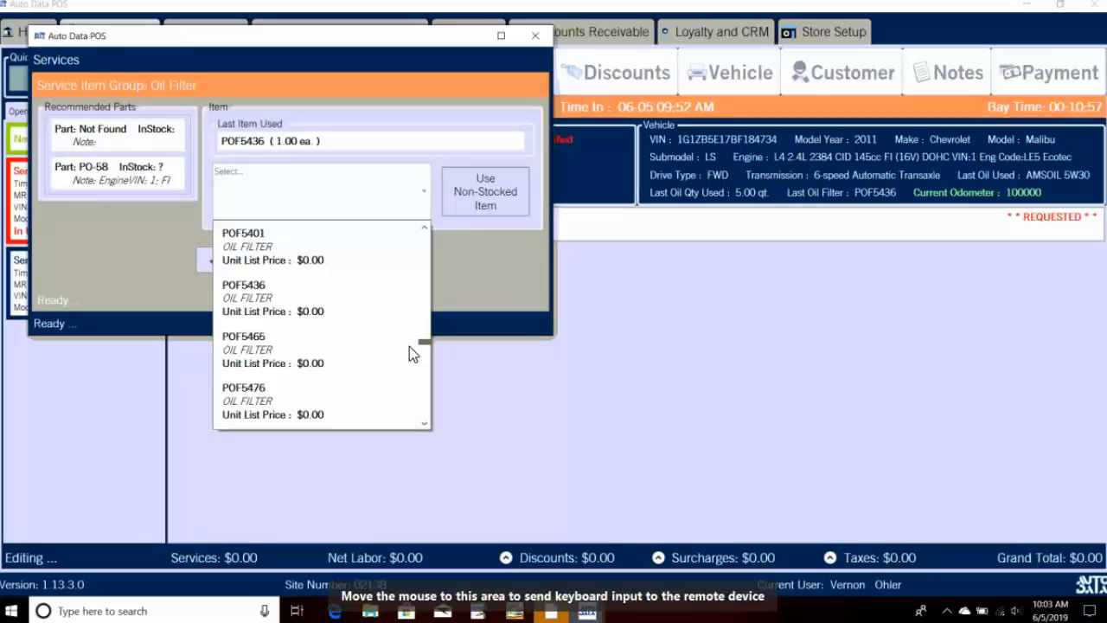
{"action": "left_click", "coordinate": [327, 315]}
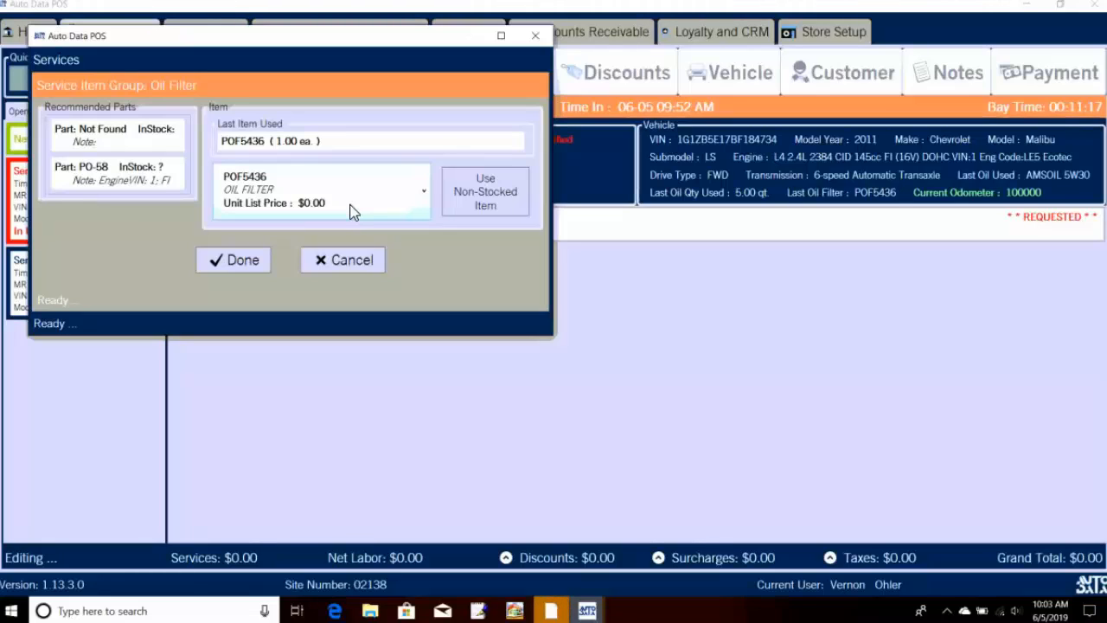
Step: Confirm the POF5436 filter and add 5 qt of AMSOIL 5W30 oil to the oil change line
{"action": "left_click", "coordinate": [259, 269]}
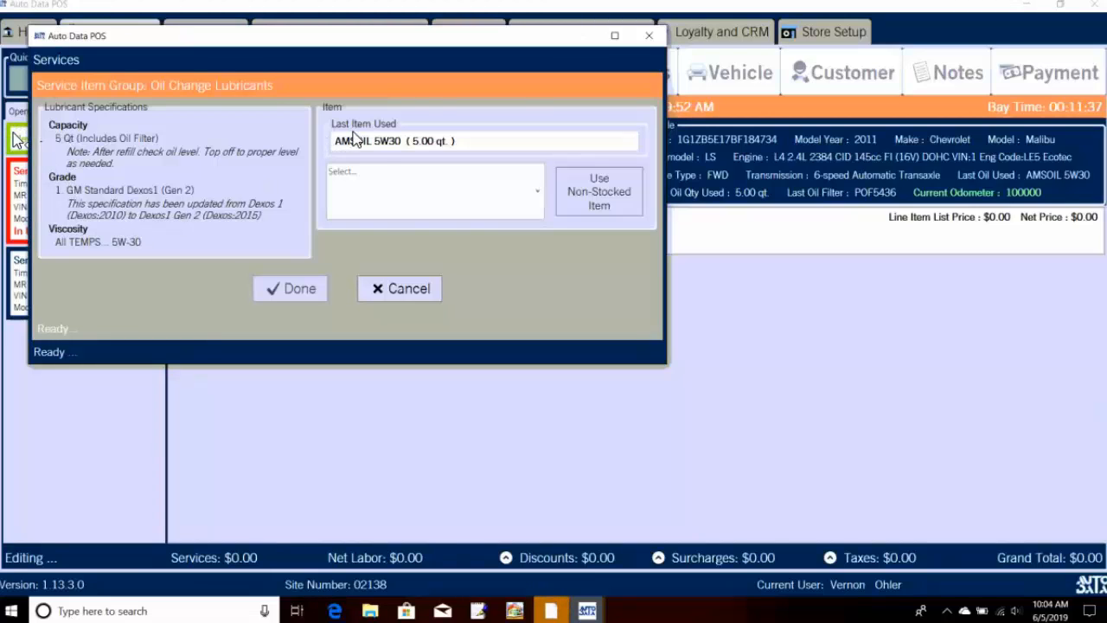
{"action": "left_click", "coordinate": [387, 139]}
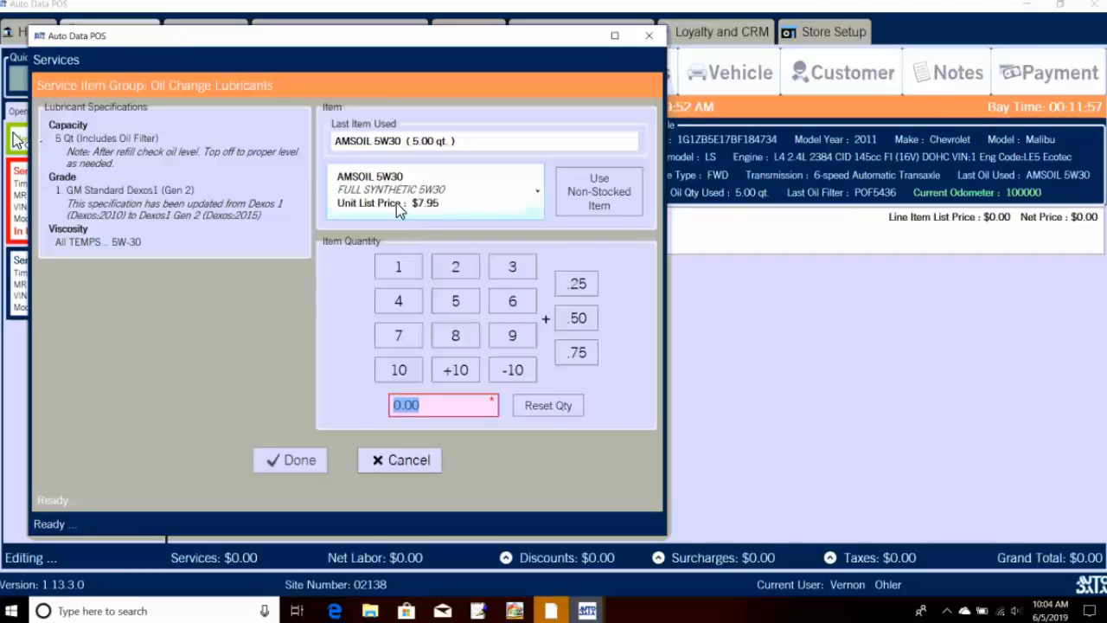
{"action": "type", "text": "5"}
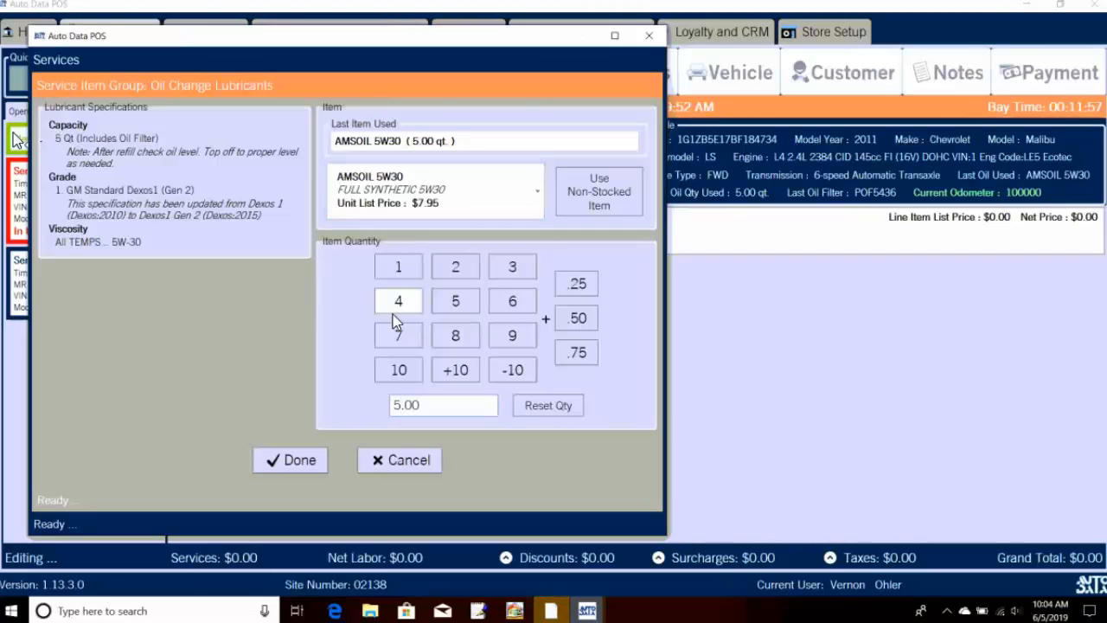
{"action": "left_click", "coordinate": [309, 463]}
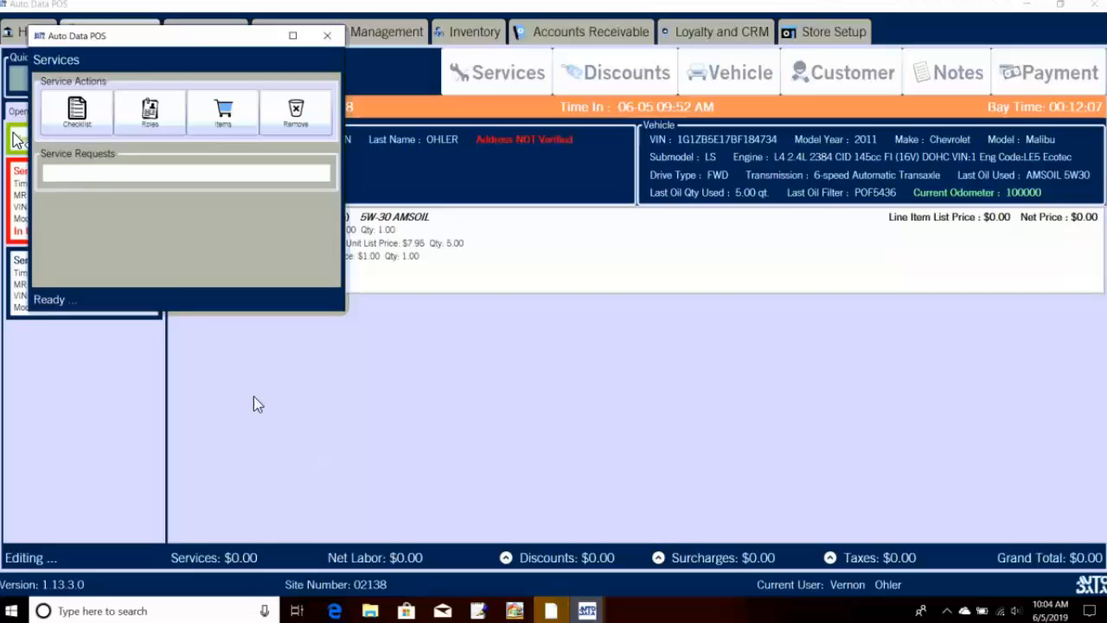
Step: Set Oil Light to RESET DONE, mark Transmission, Diff/TransAx and P.S. Fluid N/A, and save the checklist
{"action": "left_click", "coordinate": [82, 122]}
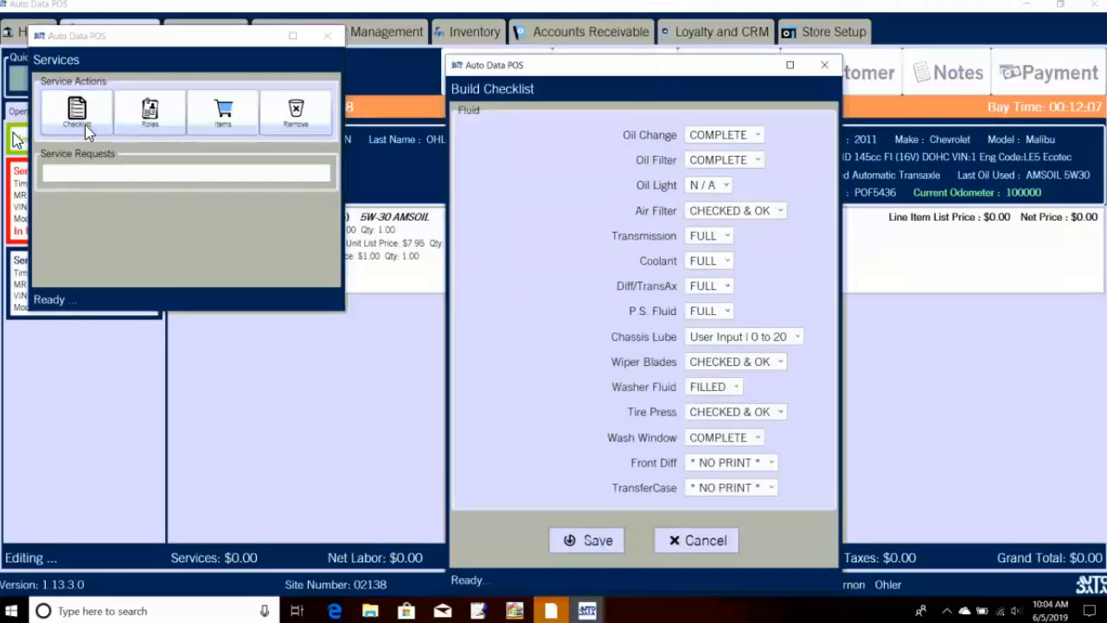
{"action": "left_click", "coordinate": [726, 191]}
{"action": "left_click", "coordinate": [726, 219]}
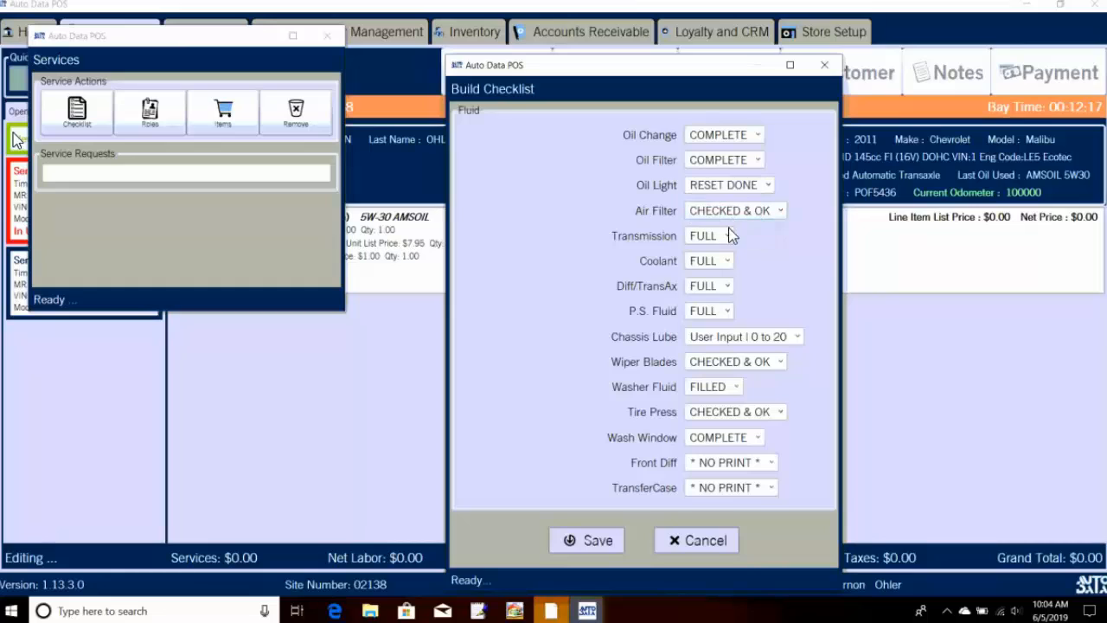
{"action": "left_click", "coordinate": [710, 246]}
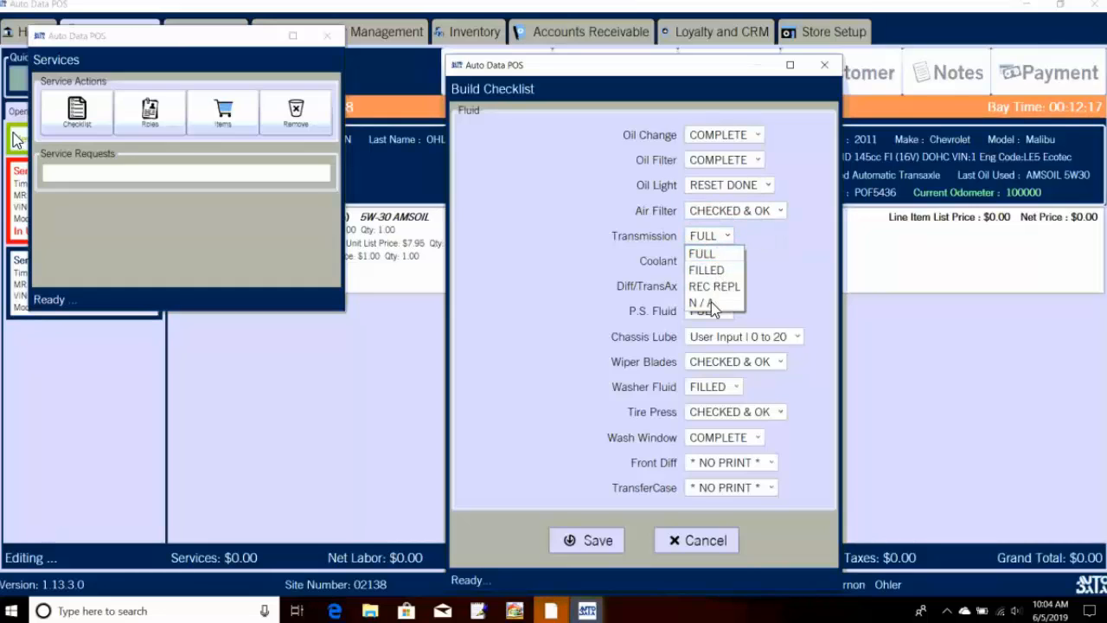
{"action": "left_click", "coordinate": [710, 303]}
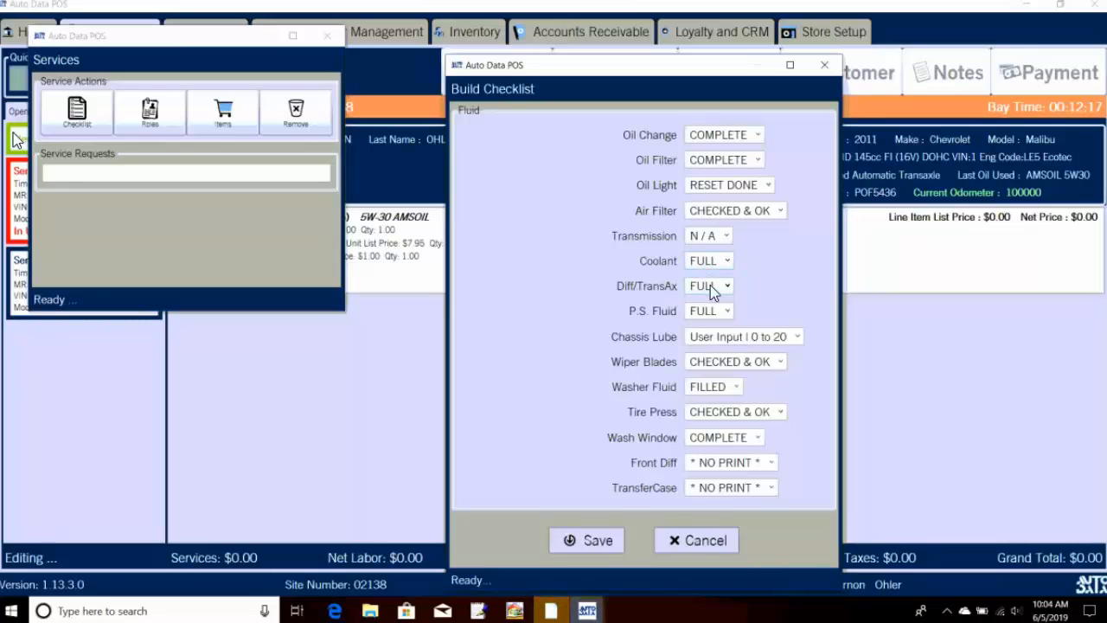
{"action": "left_click", "coordinate": [708, 287]}
{"action": "left_click", "coordinate": [699, 353]}
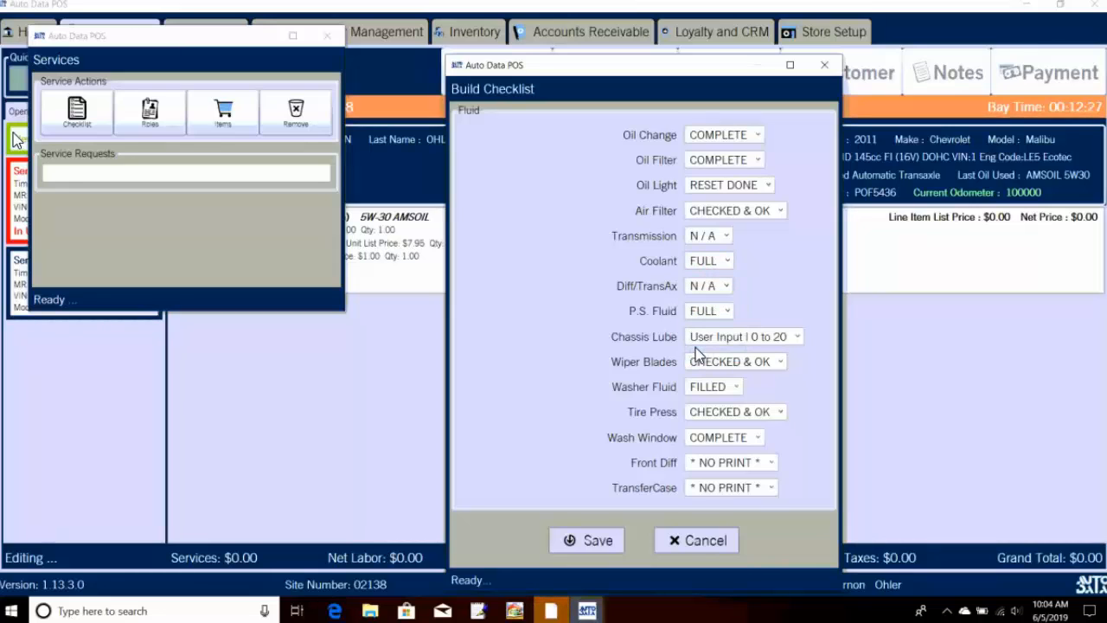
{"action": "left_click", "coordinate": [702, 313]}
{"action": "left_click", "coordinate": [701, 364]}
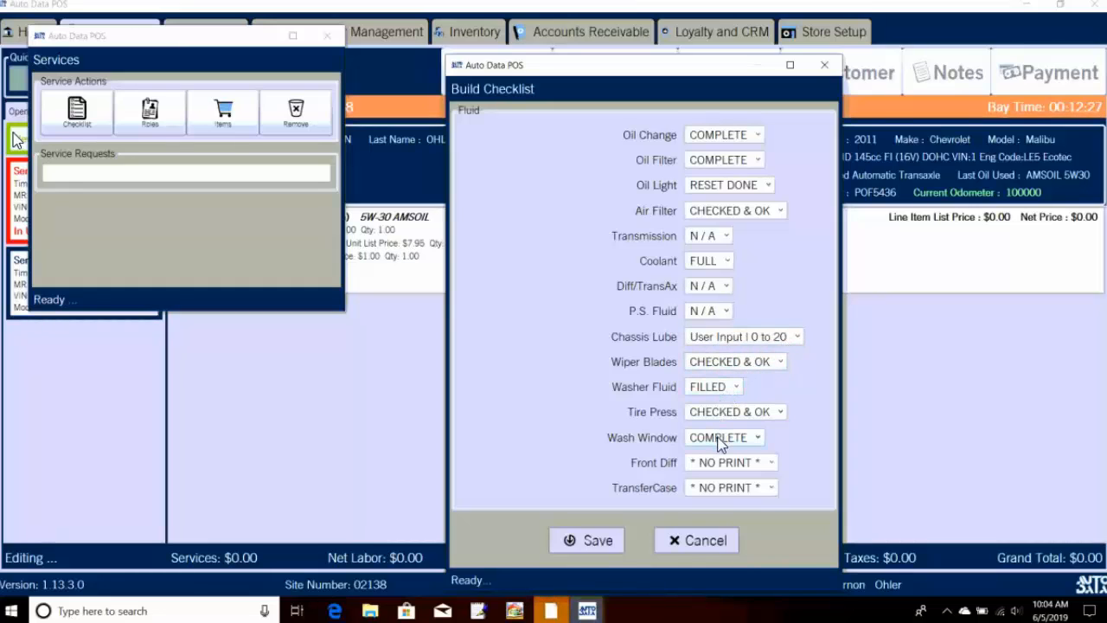
{"action": "left_click", "coordinate": [616, 540]}
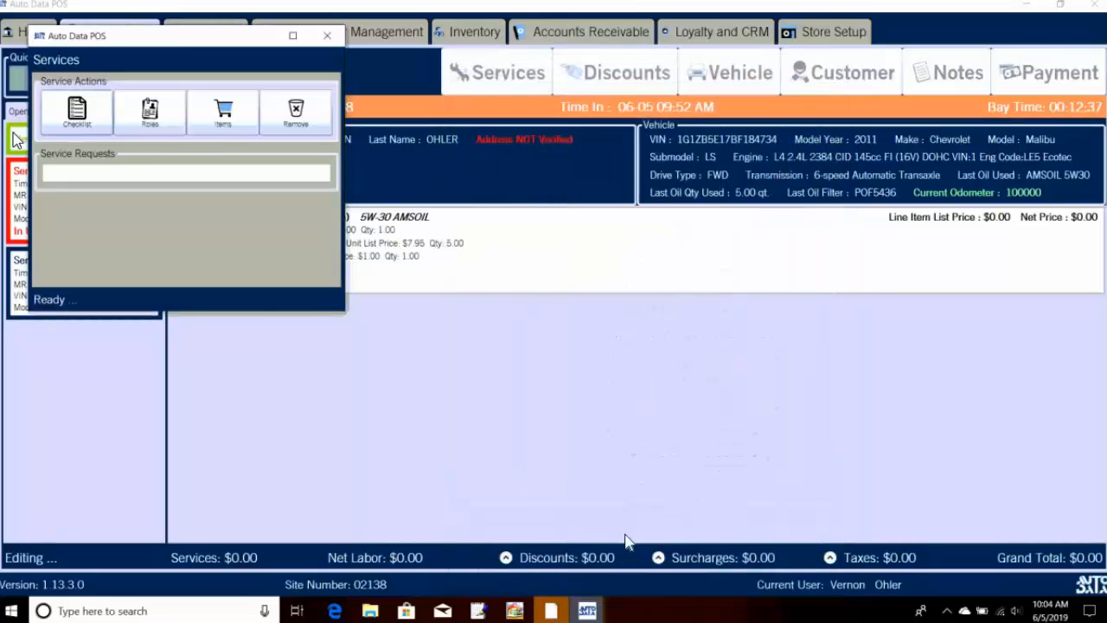
Step: Give the clocked-in employee the Courtesy, Lower, Safety and Upper F/S Labor roles on the oil change
{"action": "left_click", "coordinate": [173, 116]}
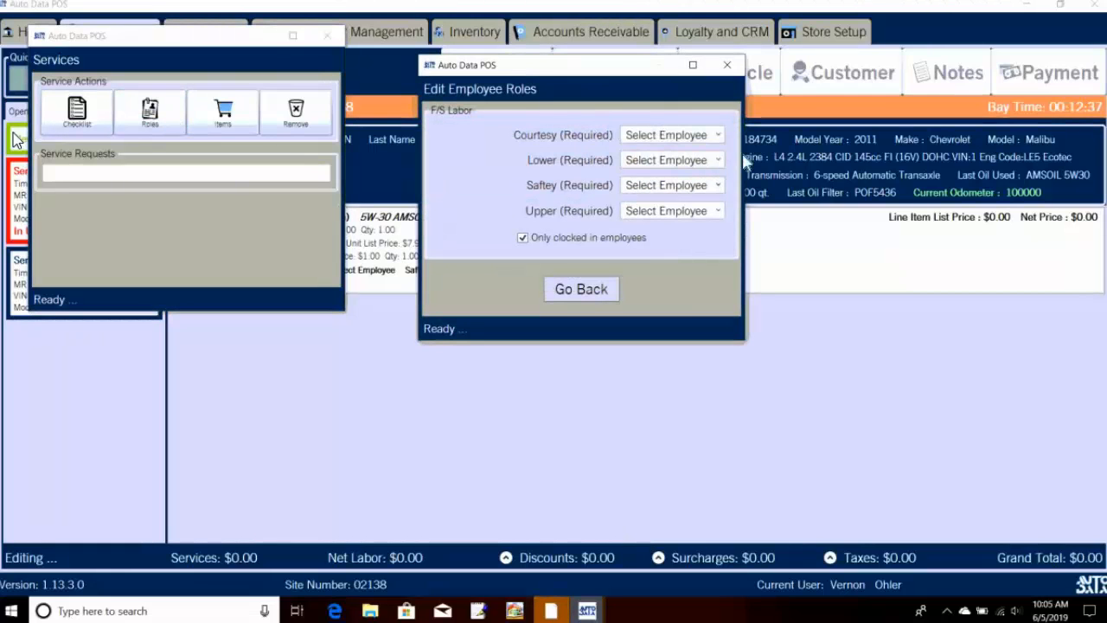
{"action": "left_click", "coordinate": [688, 135]}
{"action": "left_click", "coordinate": [683, 159]}
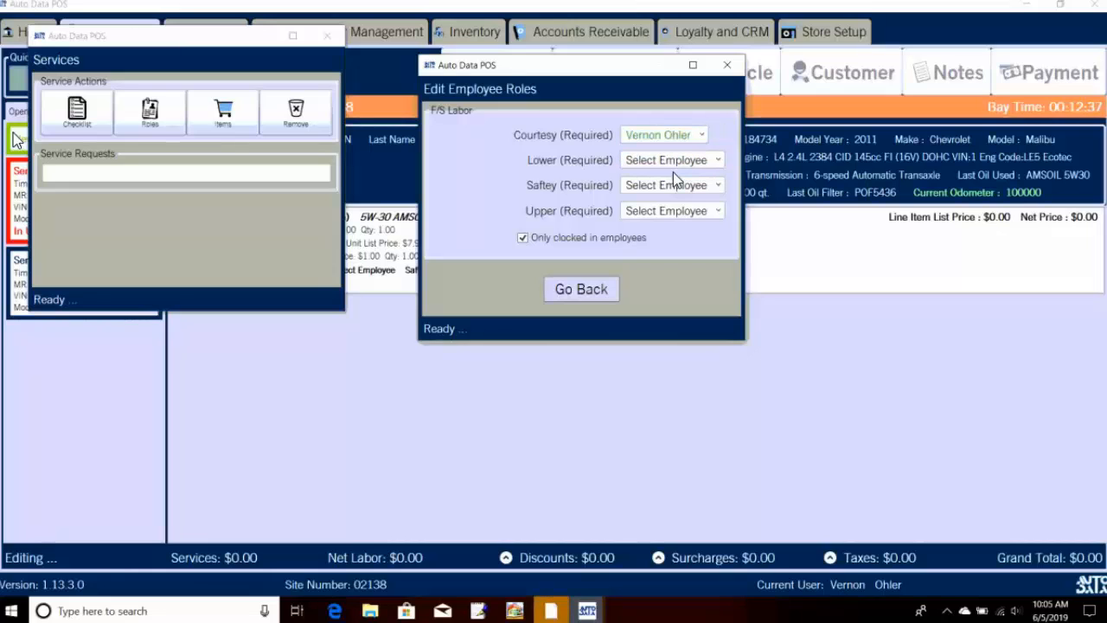
{"action": "left_click", "coordinate": [673, 160]}
{"action": "left_click", "coordinate": [656, 194]}
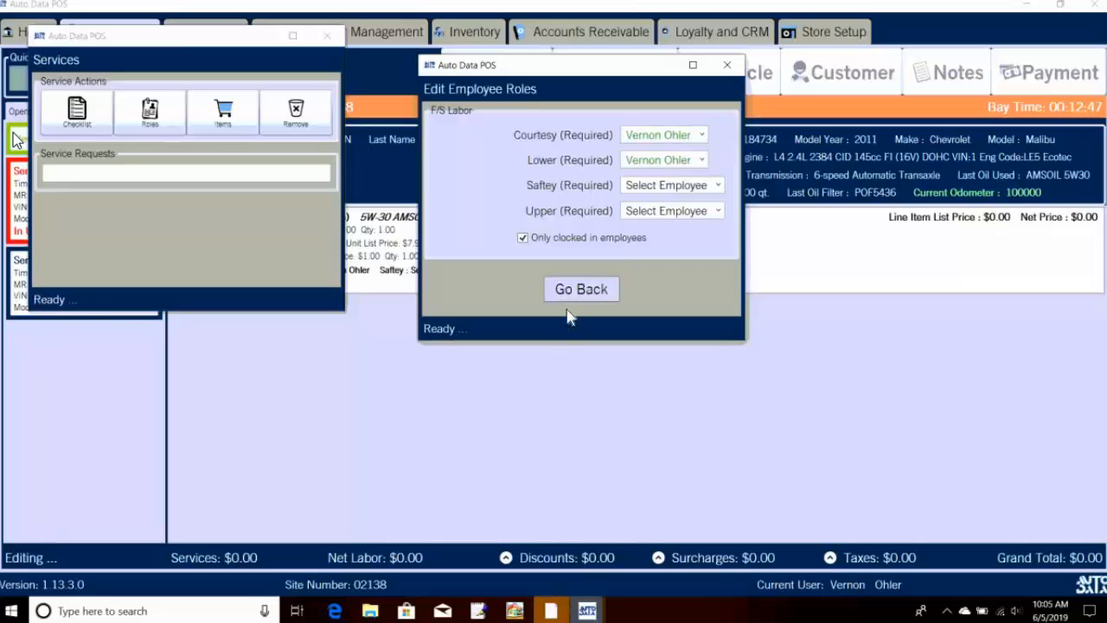
{"action": "left_click", "coordinate": [637, 187]}
{"action": "left_click", "coordinate": [642, 221]}
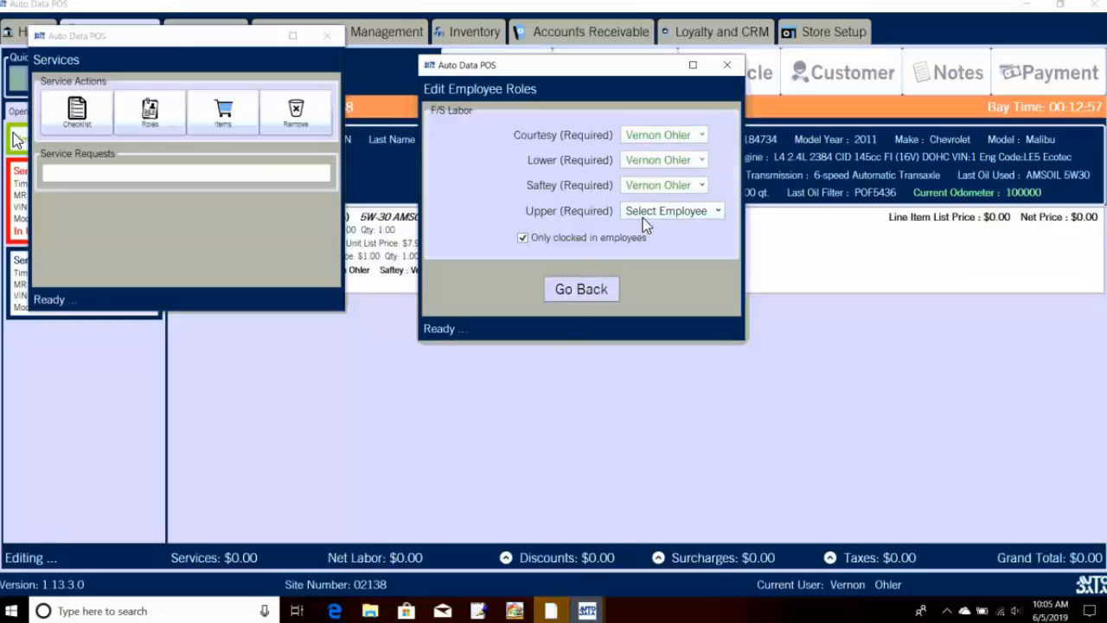
{"action": "left_click", "coordinate": [643, 212]}
{"action": "left_click", "coordinate": [654, 229]}
{"action": "left_click", "coordinate": [652, 213]}
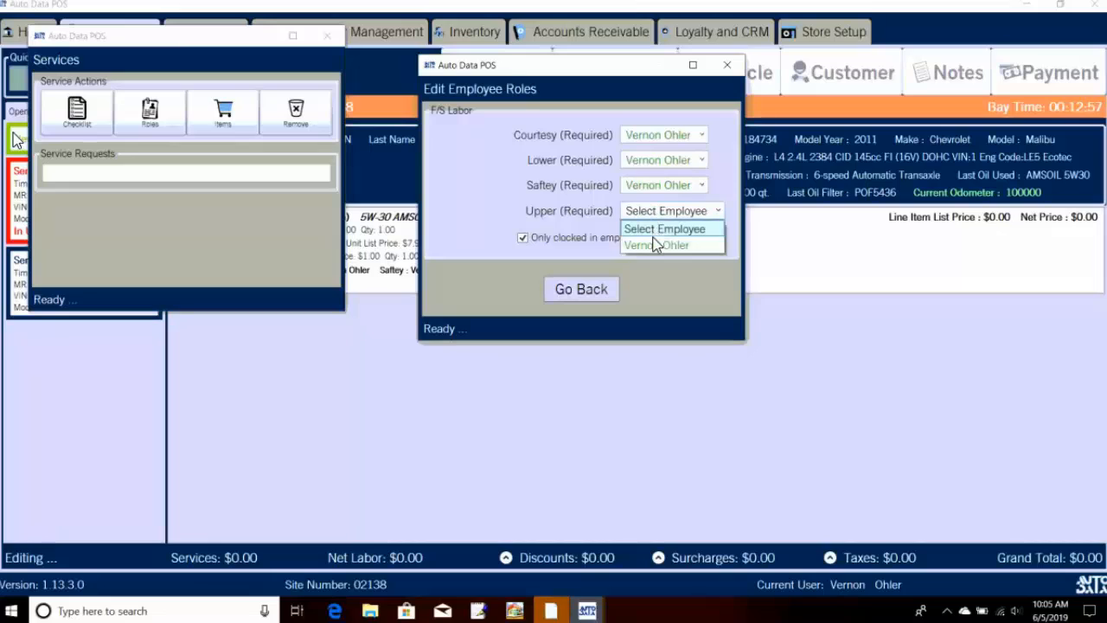
{"action": "left_click", "coordinate": [656, 246]}
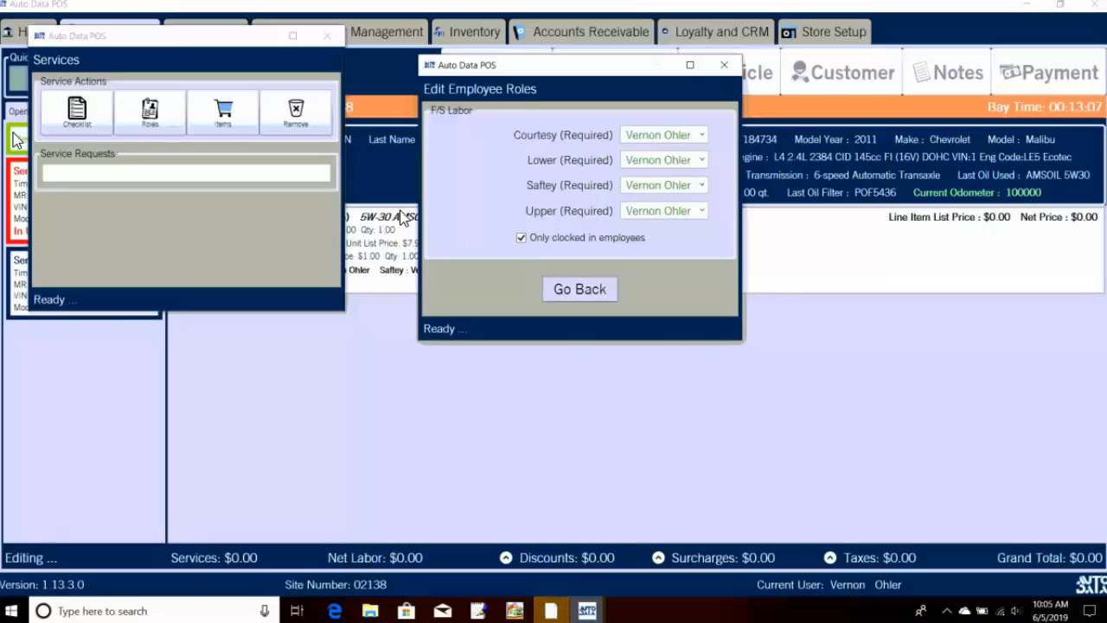
{"action": "left_click", "coordinate": [560, 293]}
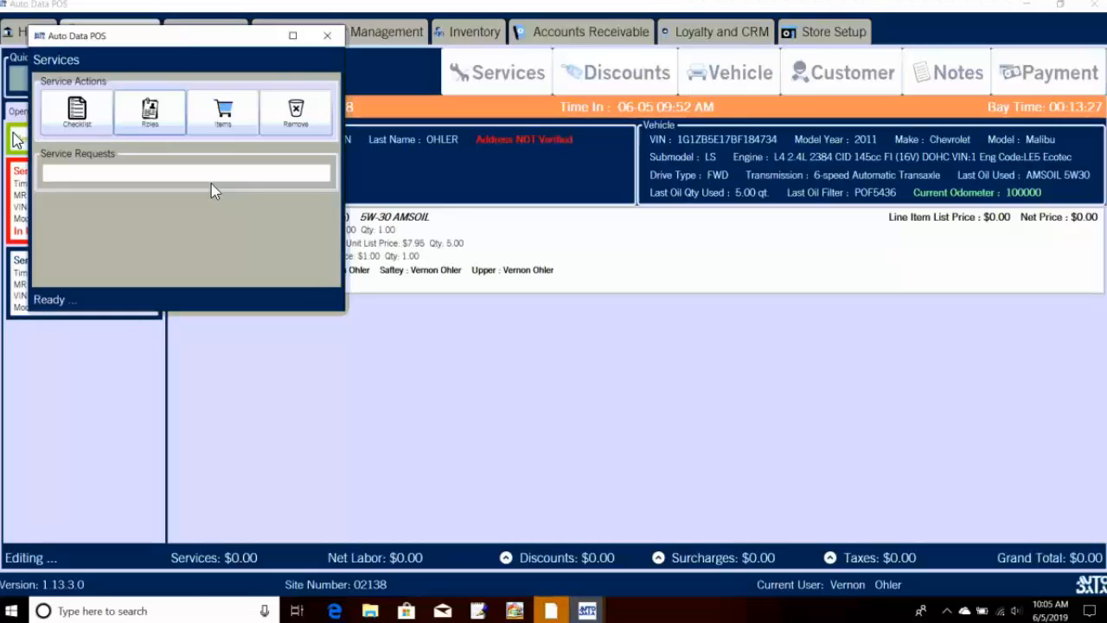
Step: Keep the oil change's existing service items and close the Services window
{"action": "left_click", "coordinate": [225, 131]}
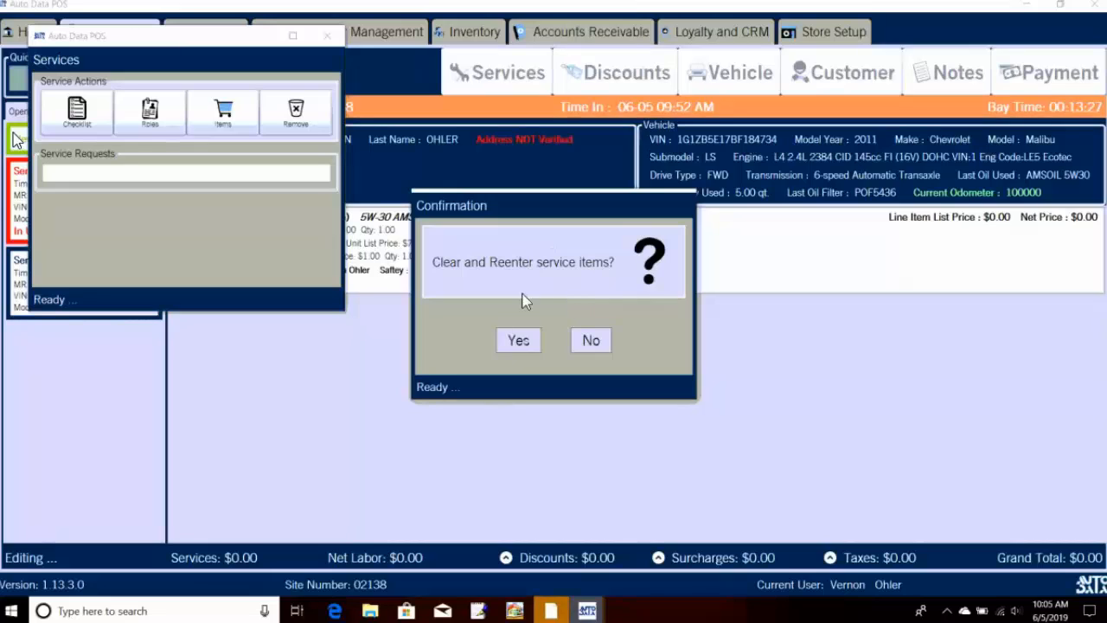
{"action": "left_click", "coordinate": [592, 341]}
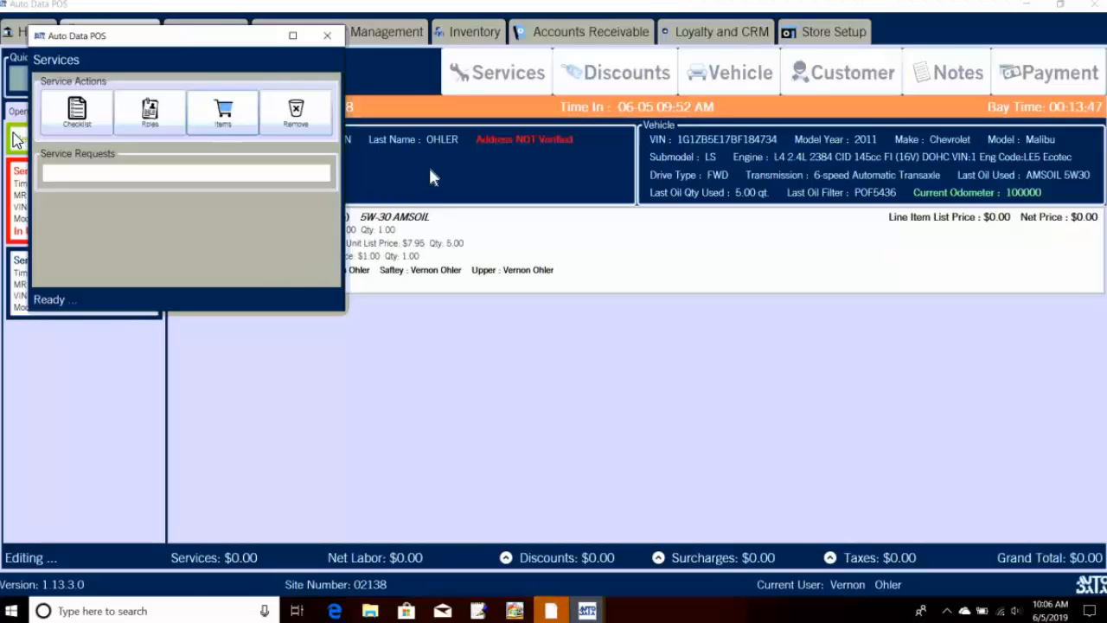
{"action": "left_click", "coordinate": [327, 35]}
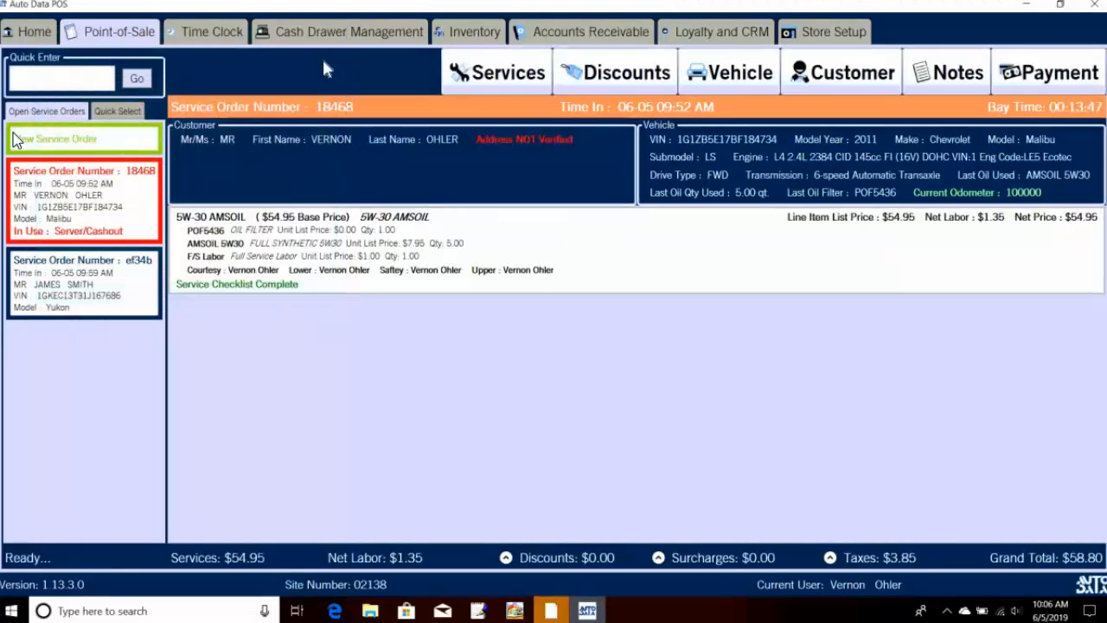
Step: Check the customer's details, then reopen and close the oil change's service actions unchanged
{"action": "left_click", "coordinate": [426, 174]}
{"action": "left_click", "coordinate": [633, 39]}
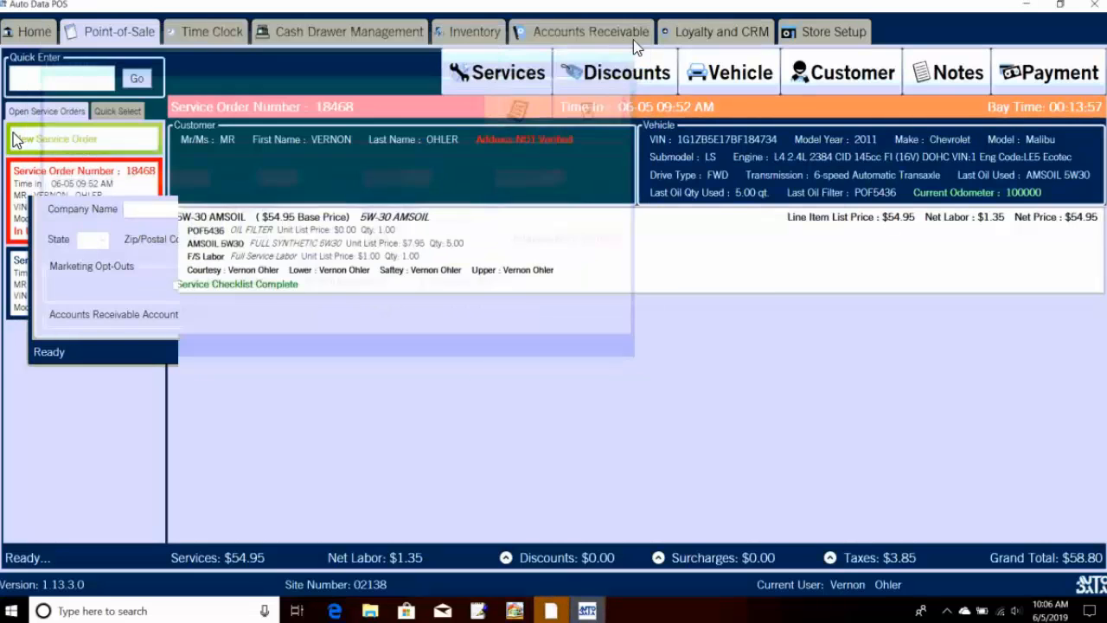
{"action": "left_click", "coordinate": [475, 256]}
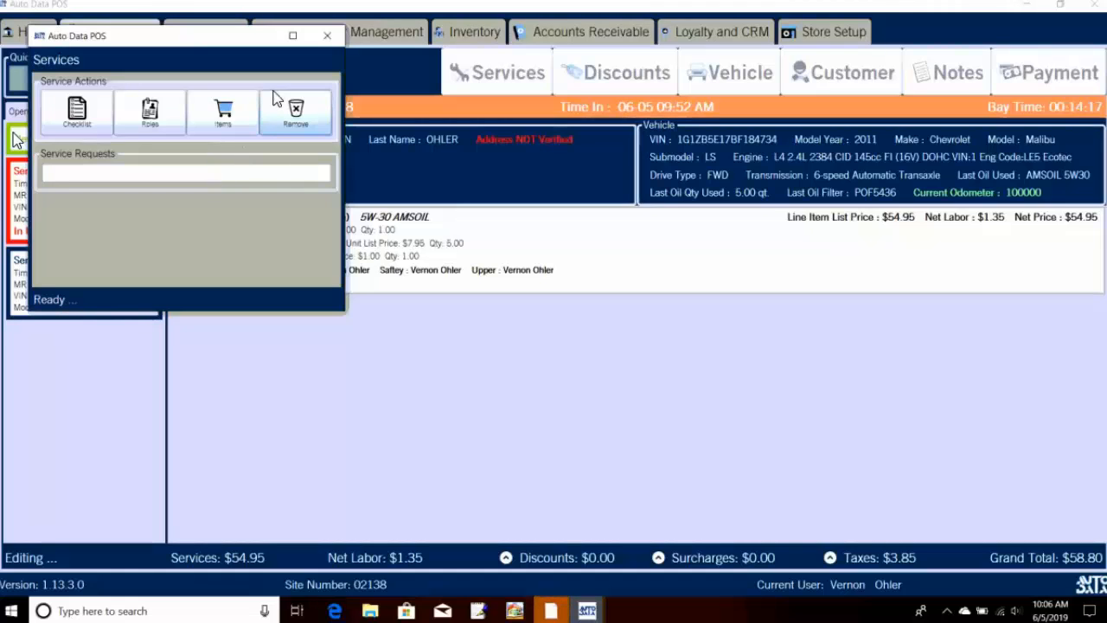
{"action": "left_click", "coordinate": [317, 40]}
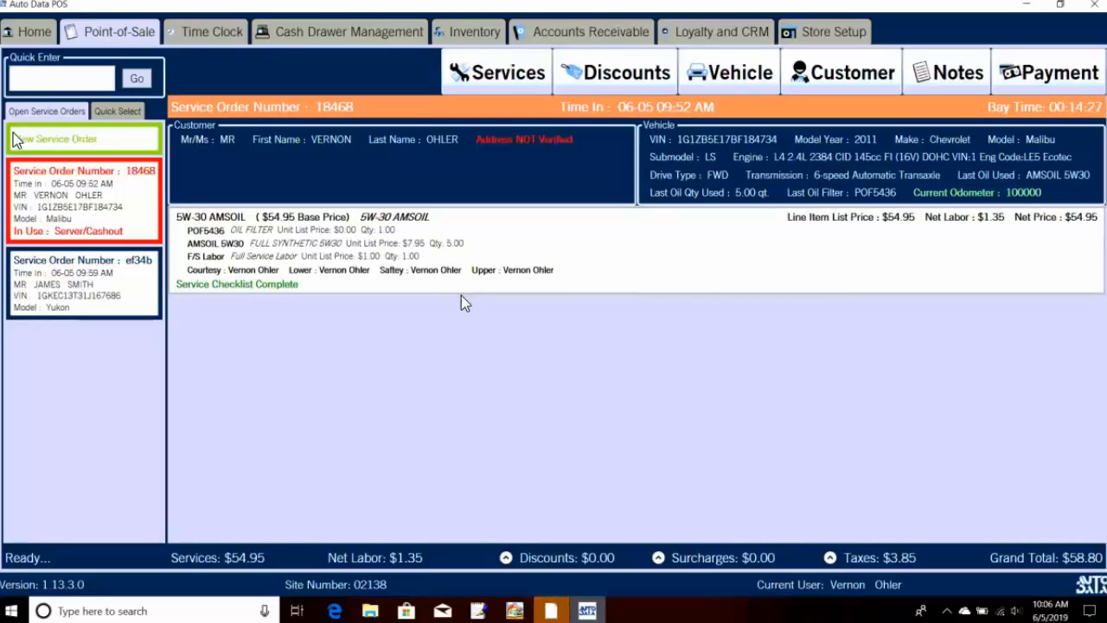
Step: Filter services to Air Filter Services and add the AIR FILTER replacement to order 18468
{"action": "left_click", "coordinate": [487, 84]}
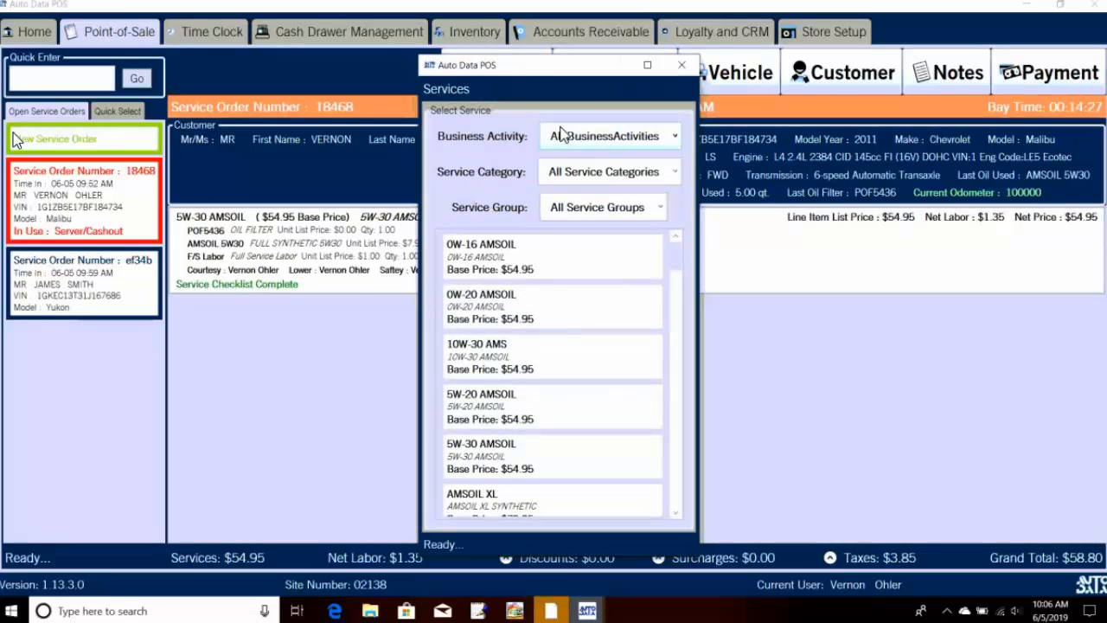
{"action": "left_click", "coordinate": [601, 209]}
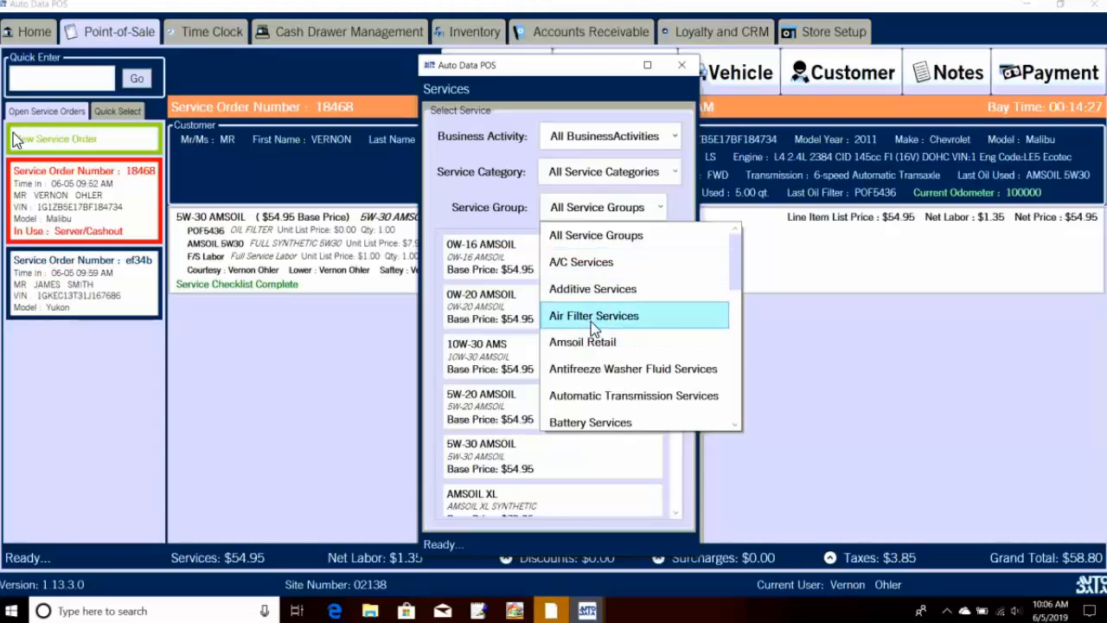
{"action": "left_click", "coordinate": [593, 322]}
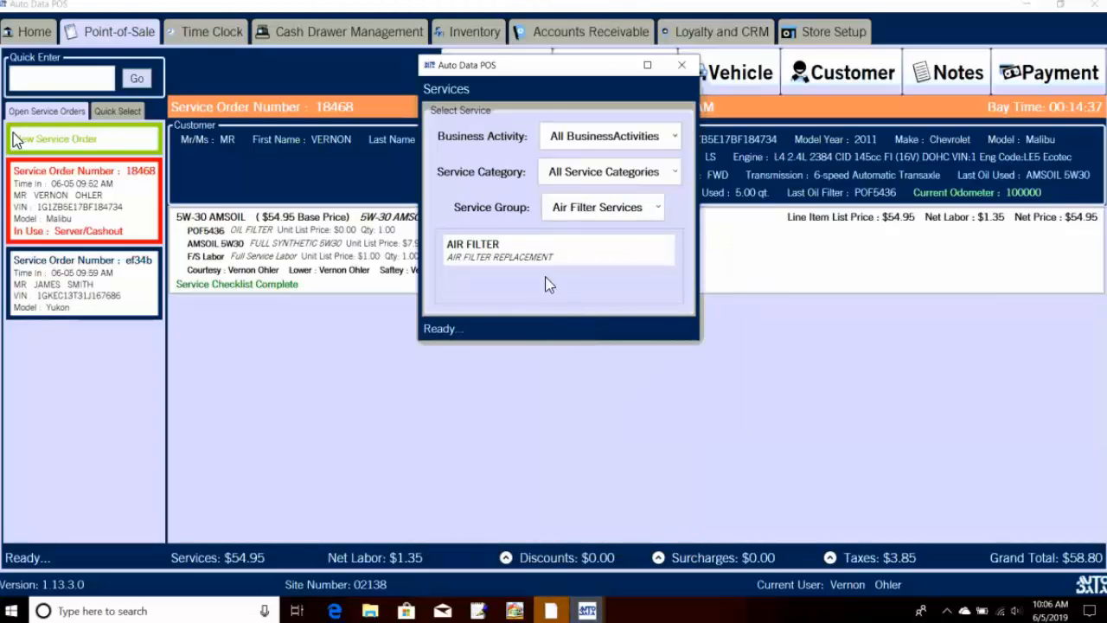
{"action": "double_click", "coordinate": [538, 256]}
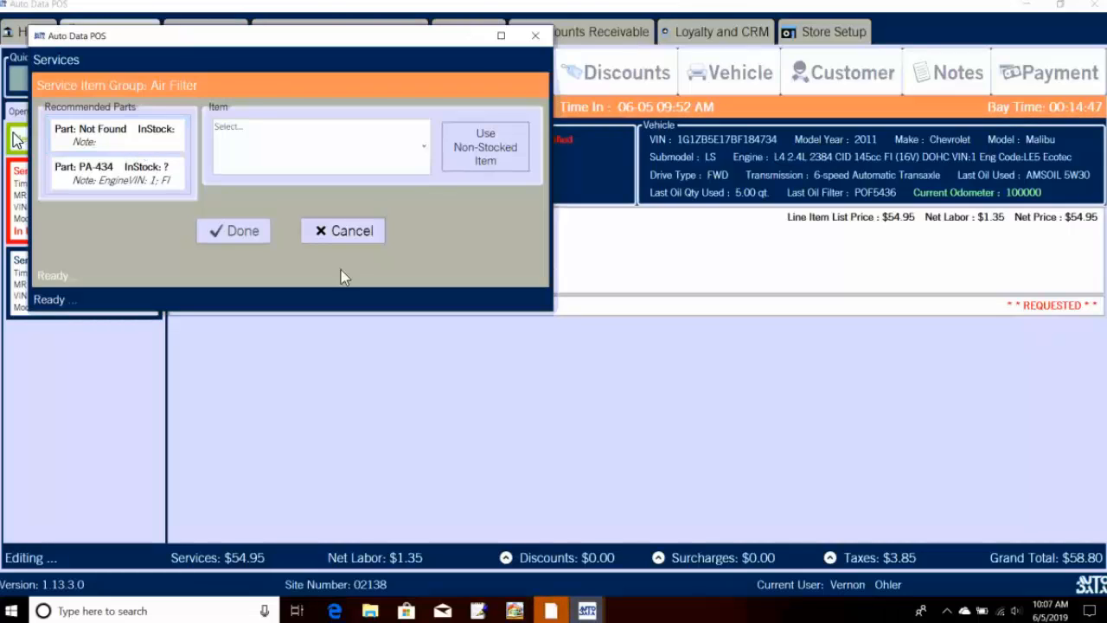
Step: Select air filter part PAF5431 at $14.95 after PA-434 is not found, and finish the service
{"action": "left_click", "coordinate": [176, 143]}
{"action": "left_click", "coordinate": [553, 344]}
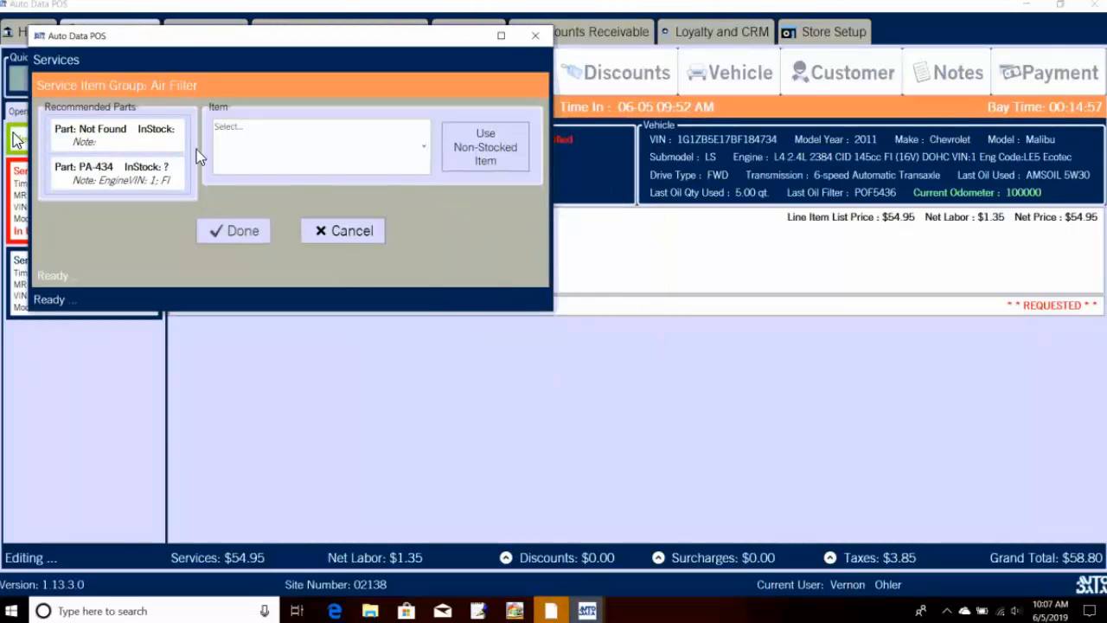
{"action": "left_click", "coordinate": [267, 151]}
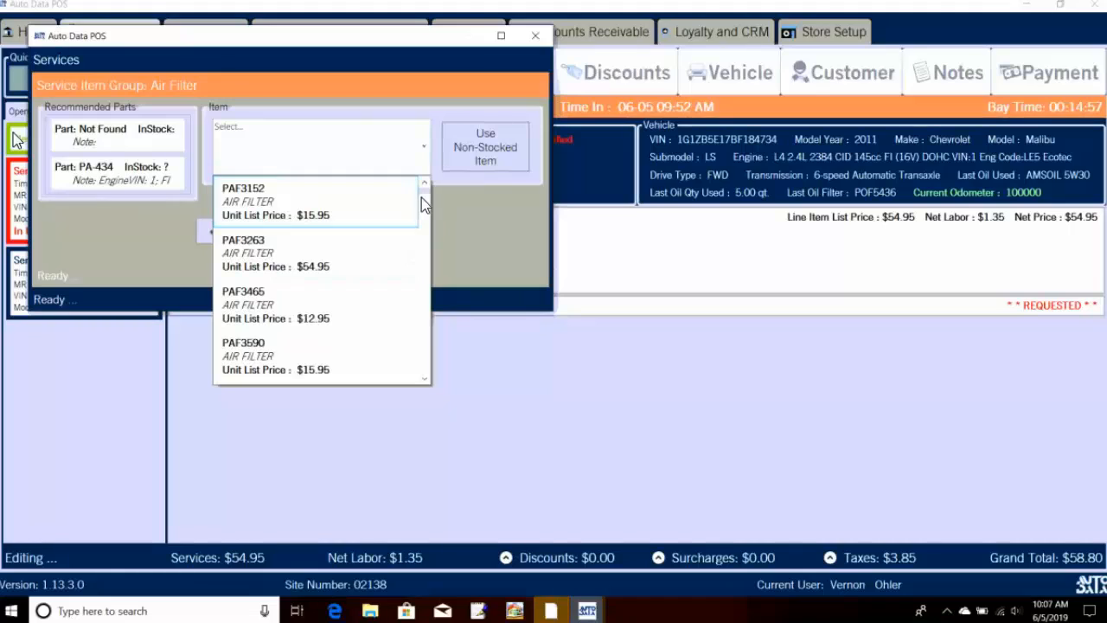
{"action": "left_click_drag", "start_coordinate": [423, 191], "coordinate": [431, 262]}
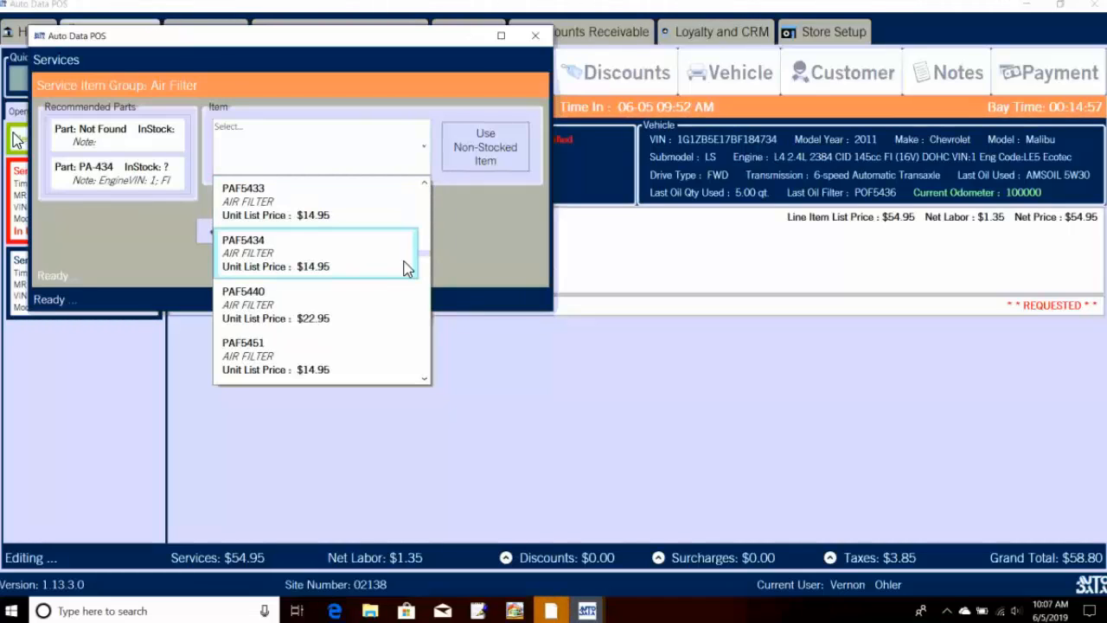
{"action": "left_click", "coordinate": [424, 184]}
{"action": "left_click", "coordinate": [424, 184]}
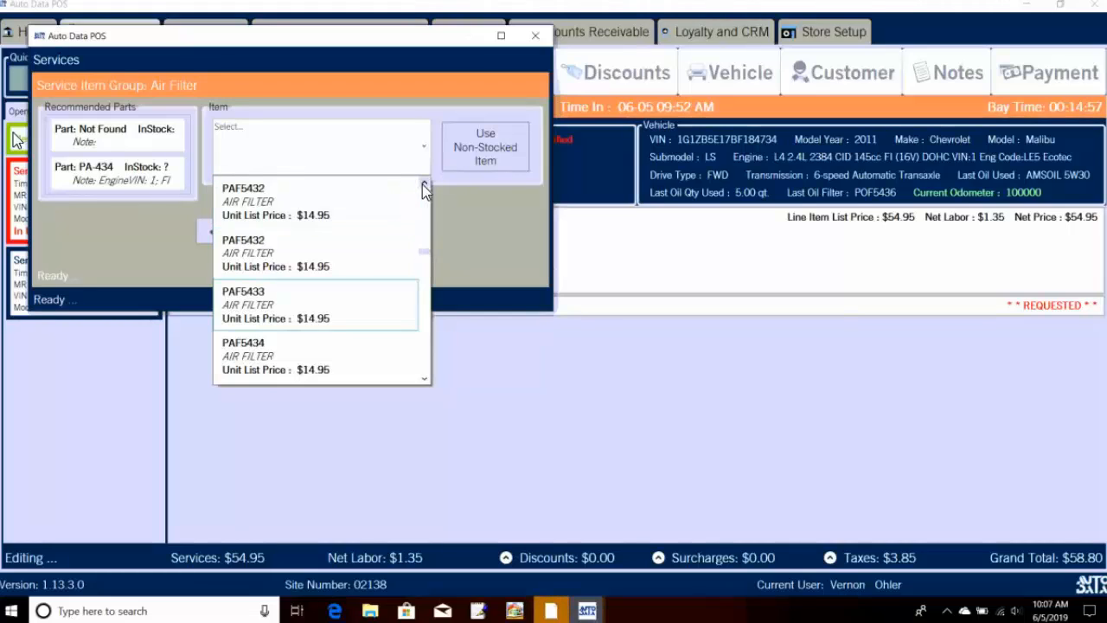
{"action": "left_click", "coordinate": [382, 201]}
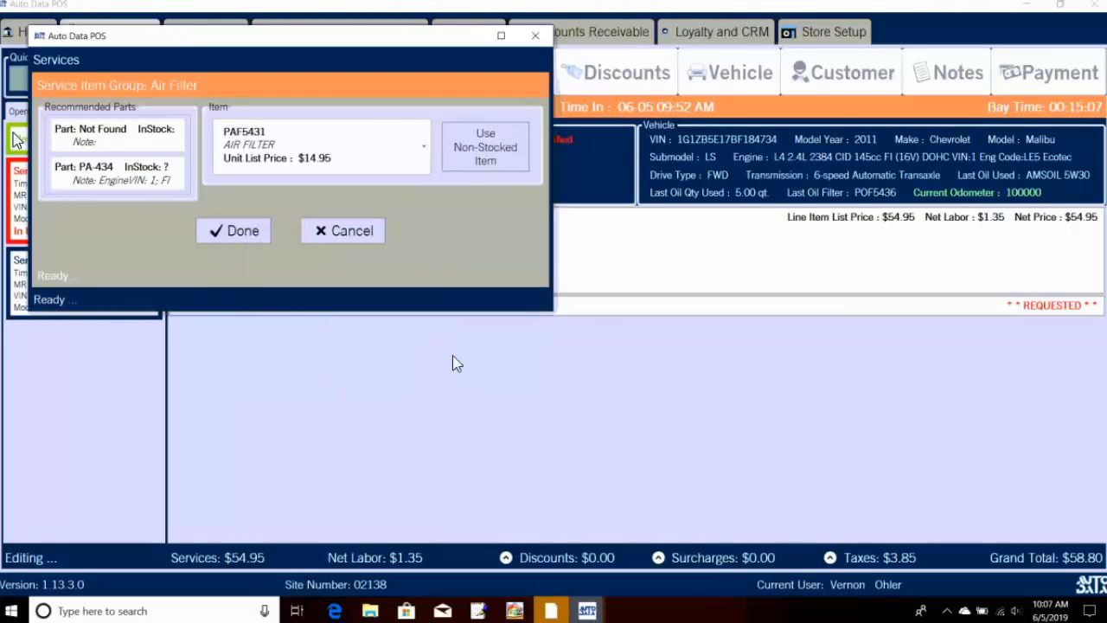
{"action": "left_click", "coordinate": [221, 233]}
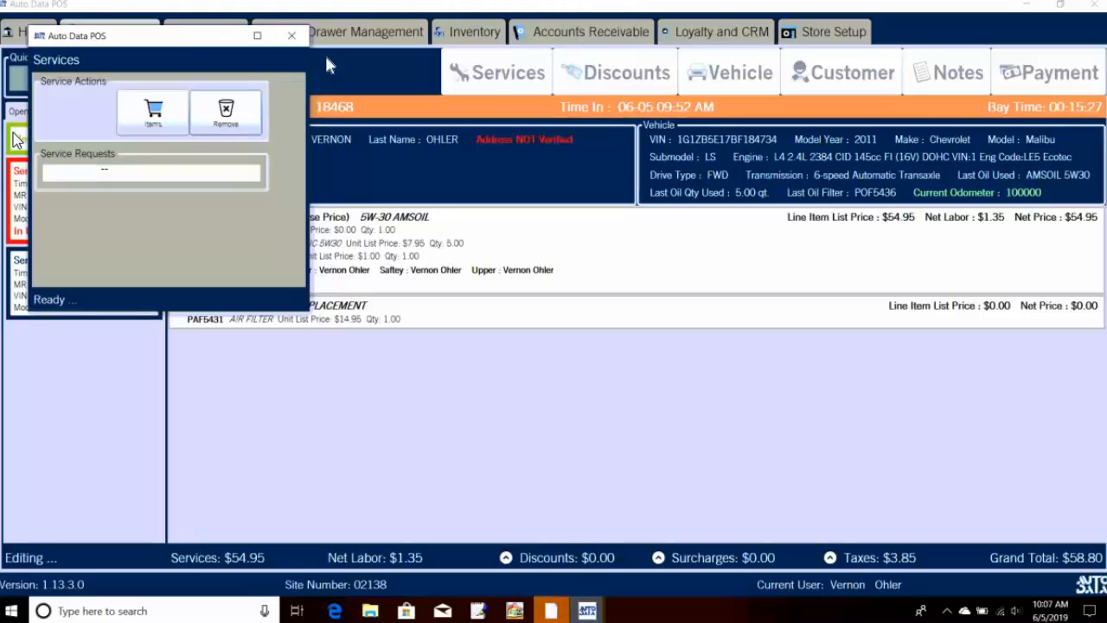
{"action": "left_click", "coordinate": [291, 36]}
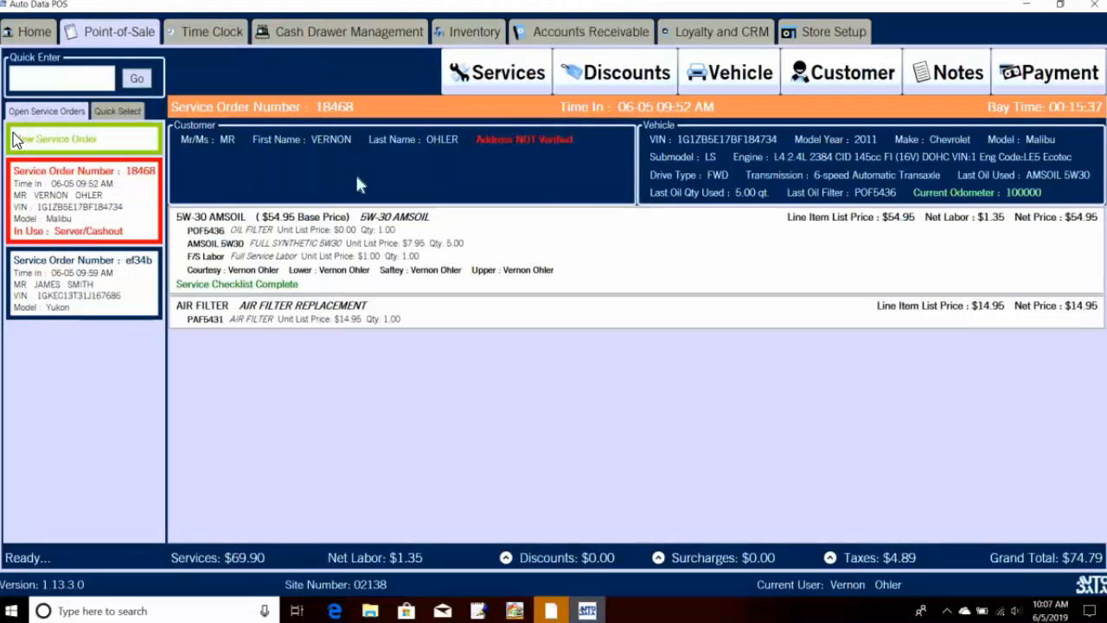
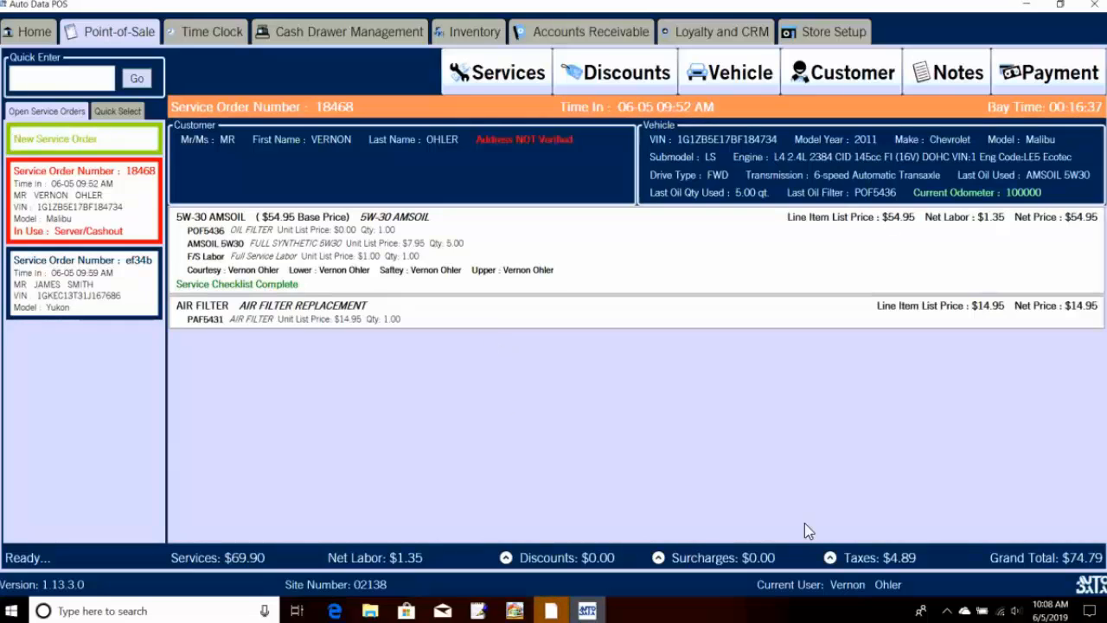
Step: Apply the 3.00 OFF discount to order 18468 and check the tax and discount breakdowns
{"action": "left_click", "coordinate": [832, 561]}
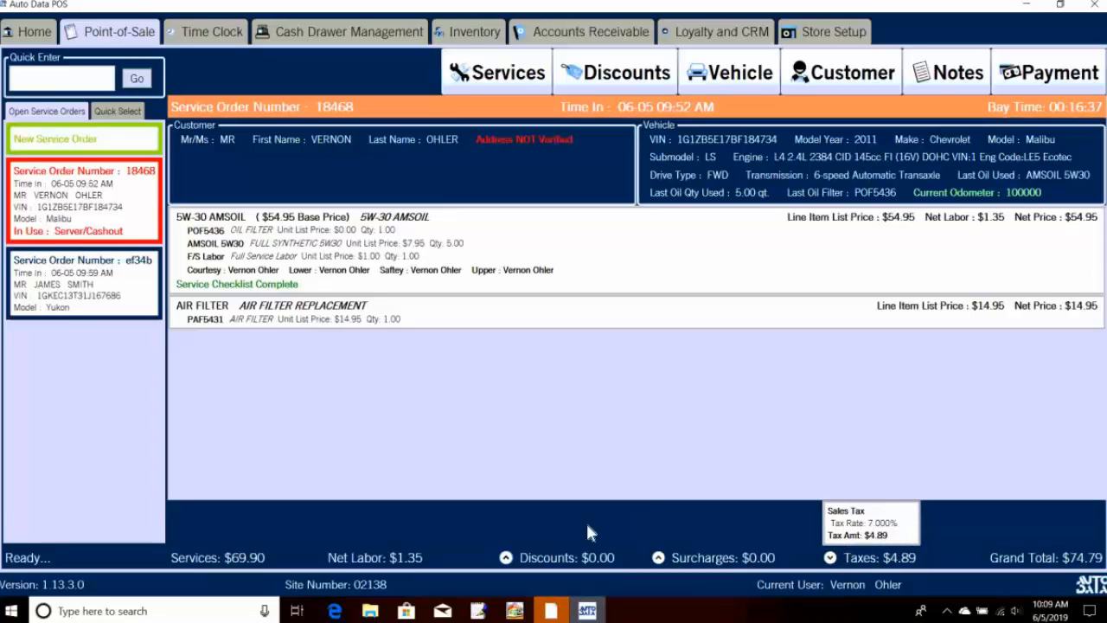
{"action": "left_click", "coordinate": [621, 83]}
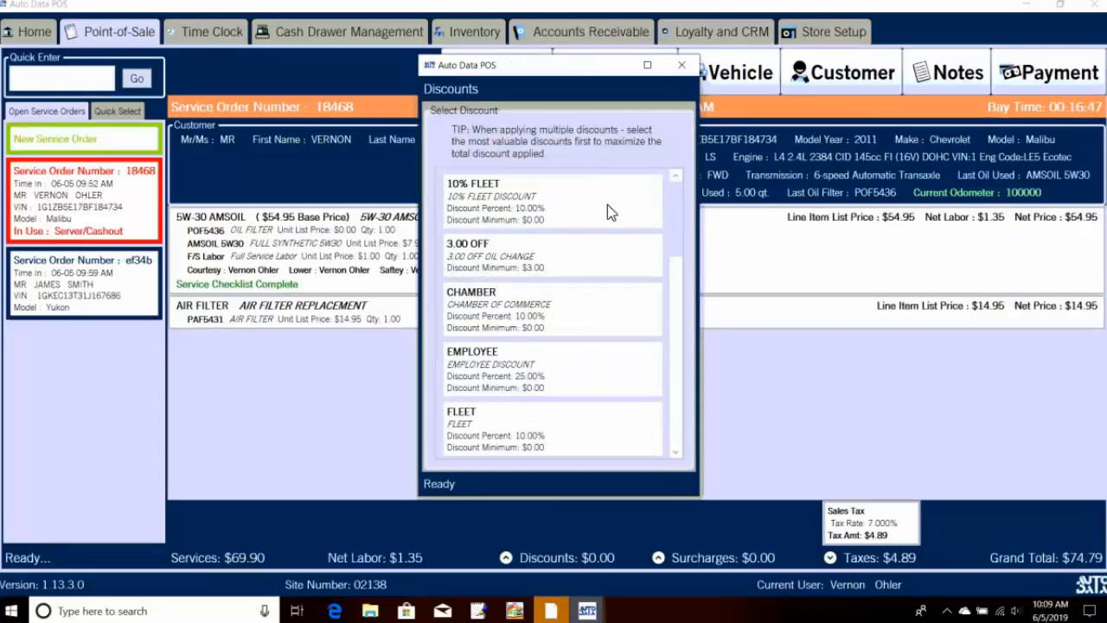
{"action": "left_click", "coordinate": [592, 268]}
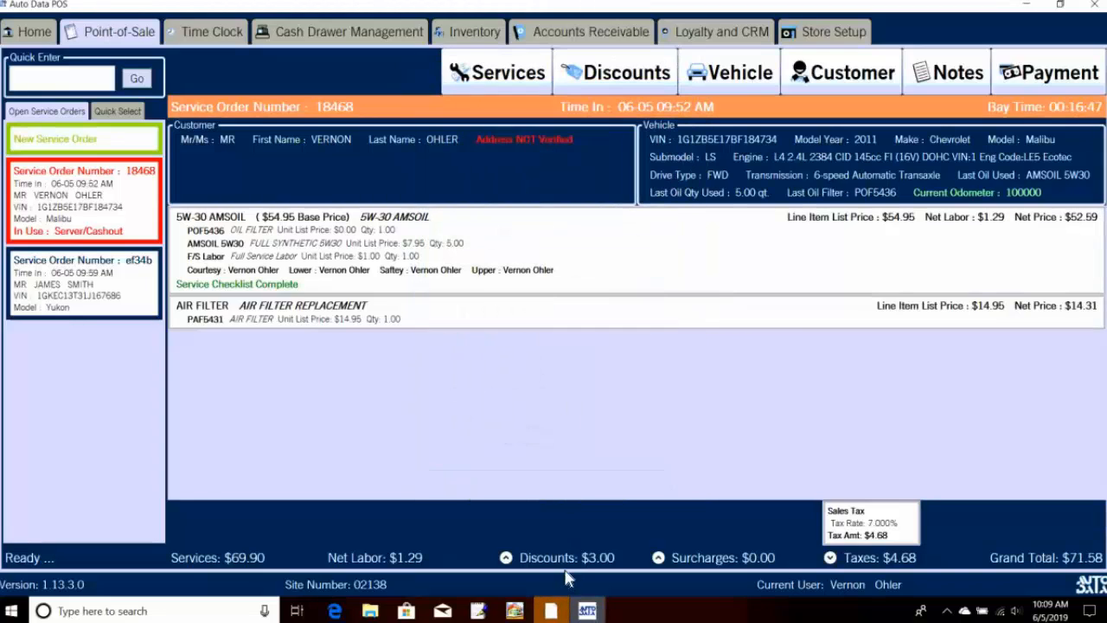
{"action": "left_click", "coordinate": [507, 559]}
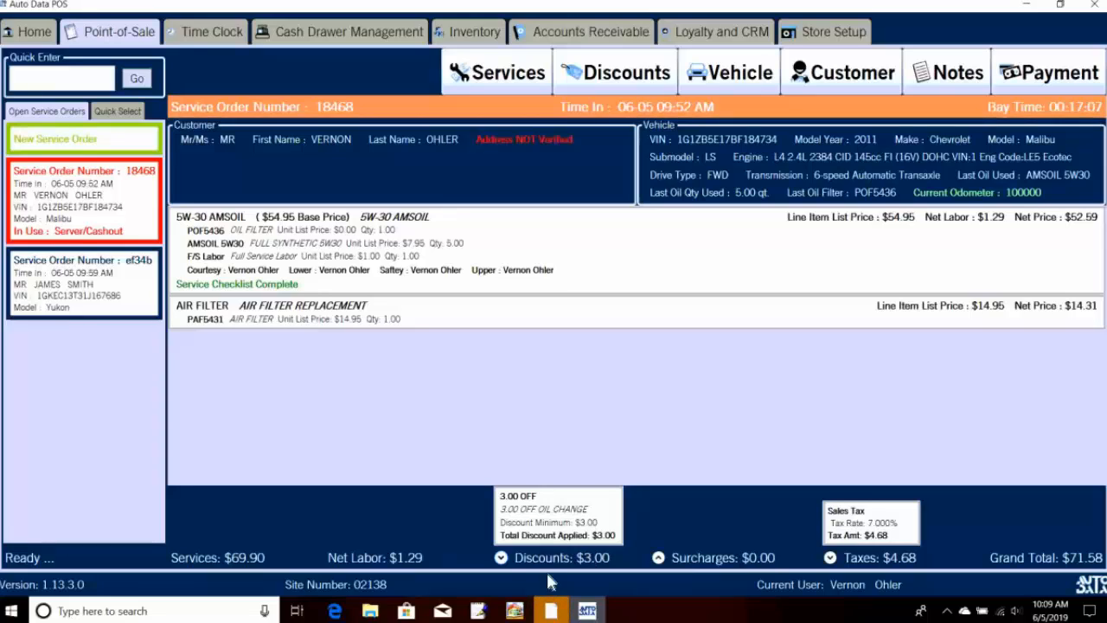
{"action": "left_click", "coordinate": [515, 558]}
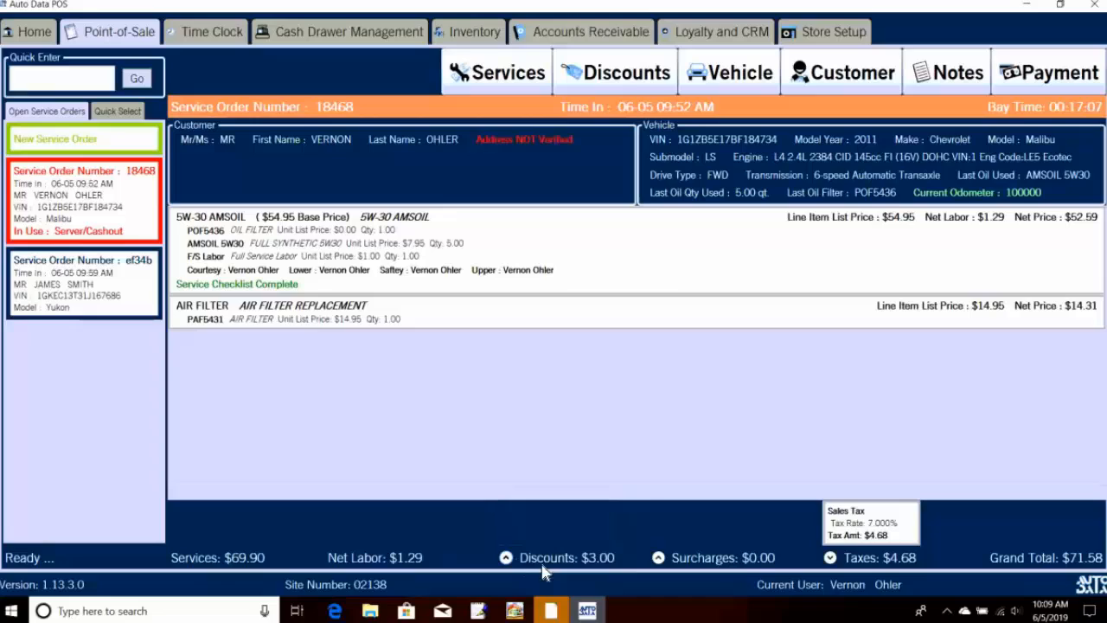
{"action": "left_click", "coordinate": [829, 558]}
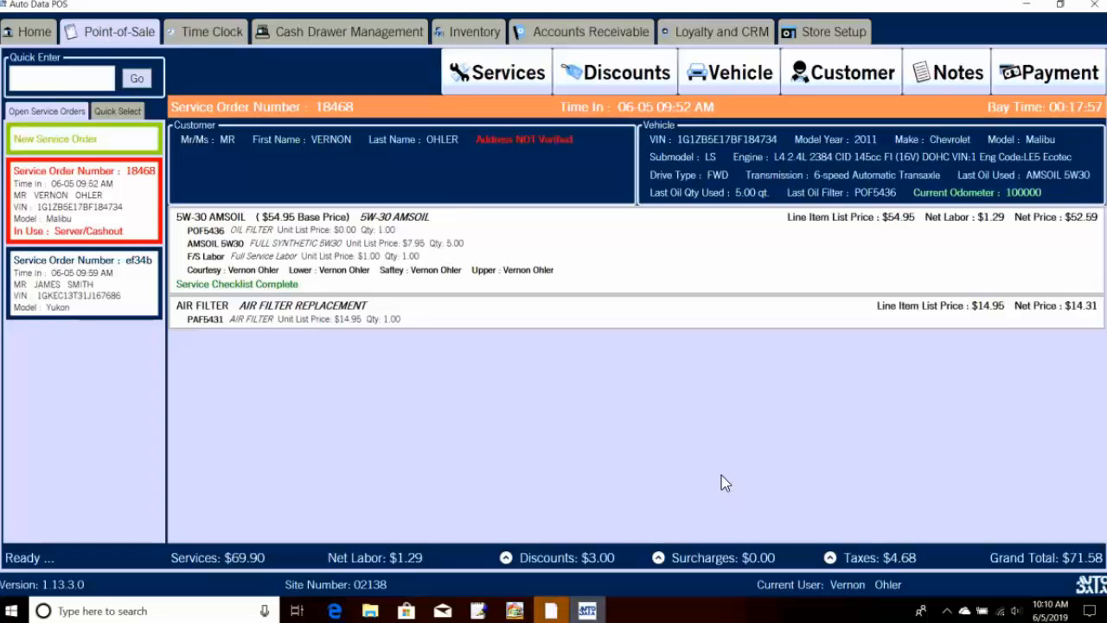
Step: Open the notes for service order 18468
{"action": "left_click", "coordinate": [945, 67]}
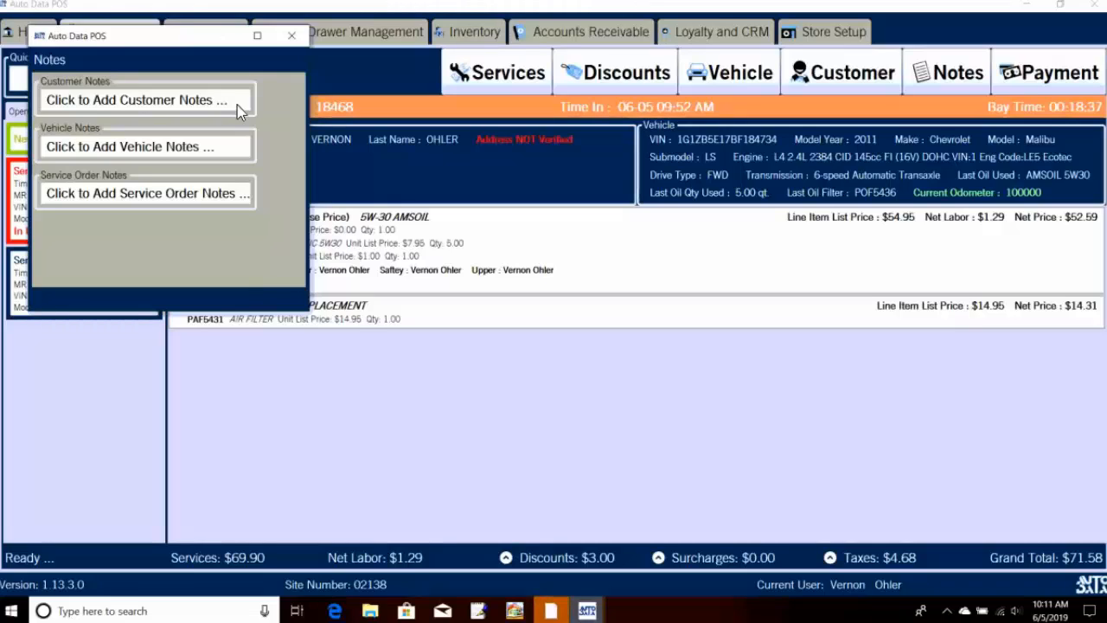
Step: Look over the customer notes and selectable notes list unchanged, then start on vehicle notes
{"action": "left_click", "coordinate": [237, 105]}
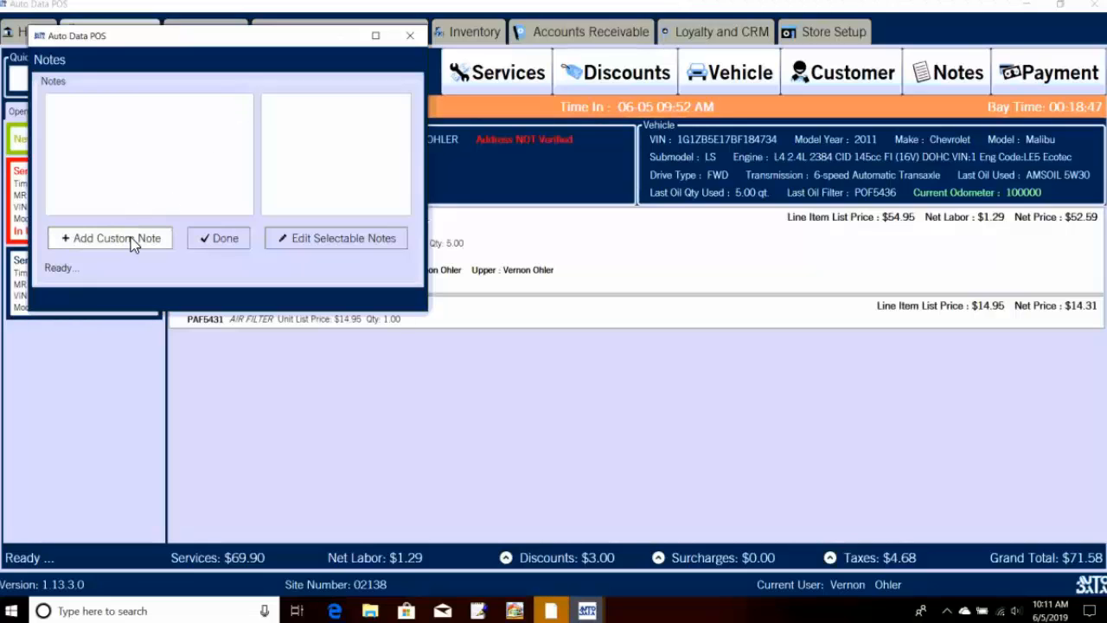
{"action": "left_click", "coordinate": [293, 241]}
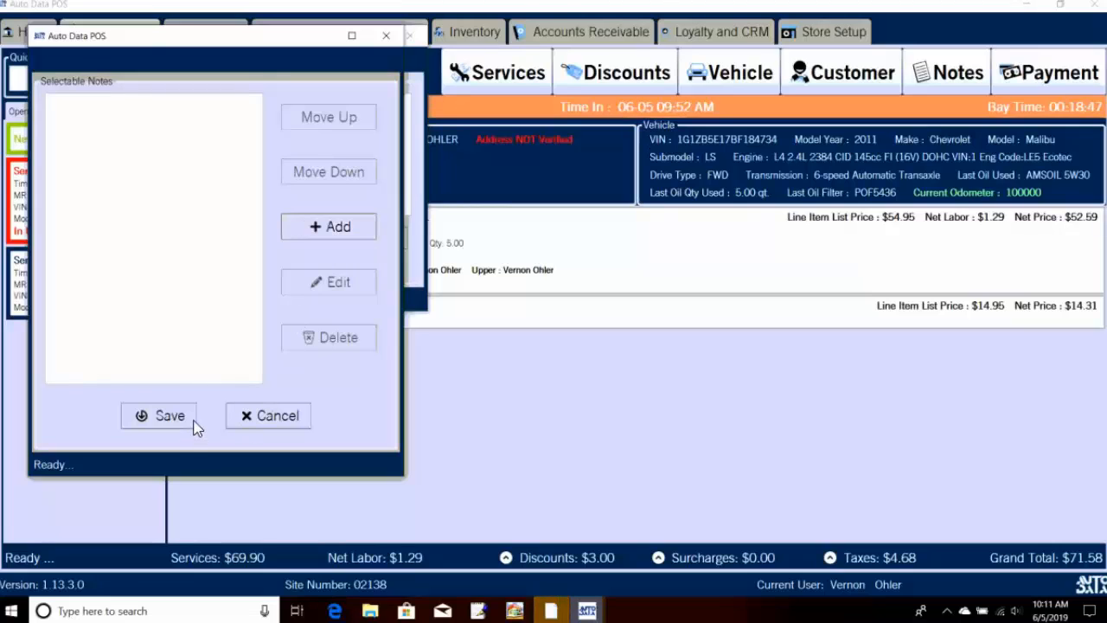
{"action": "left_click", "coordinate": [246, 416]}
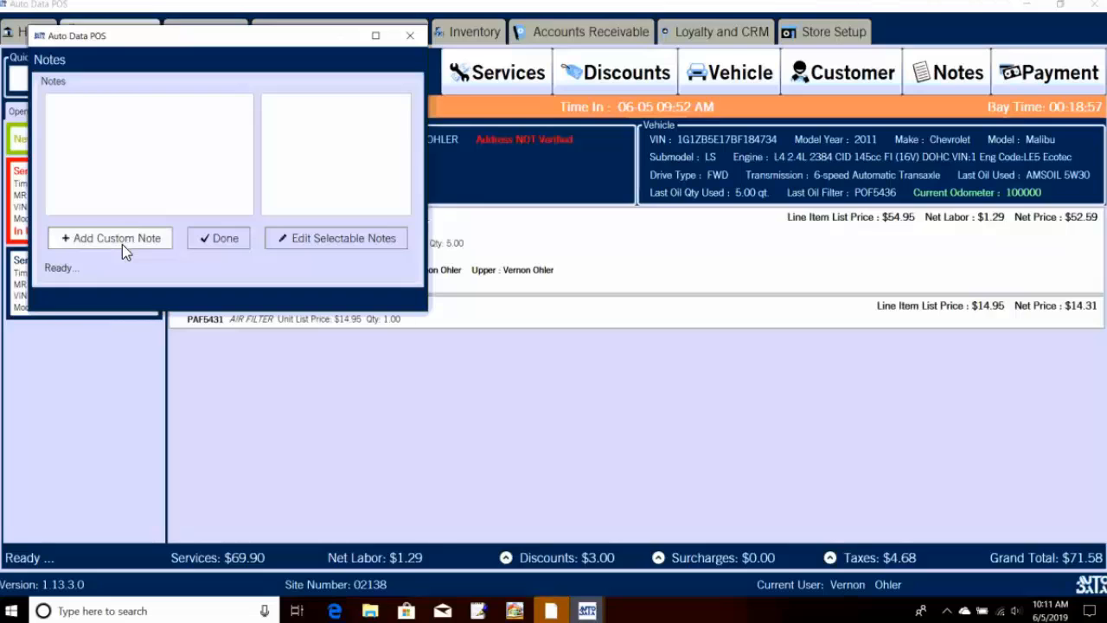
{"action": "left_click", "coordinate": [241, 245]}
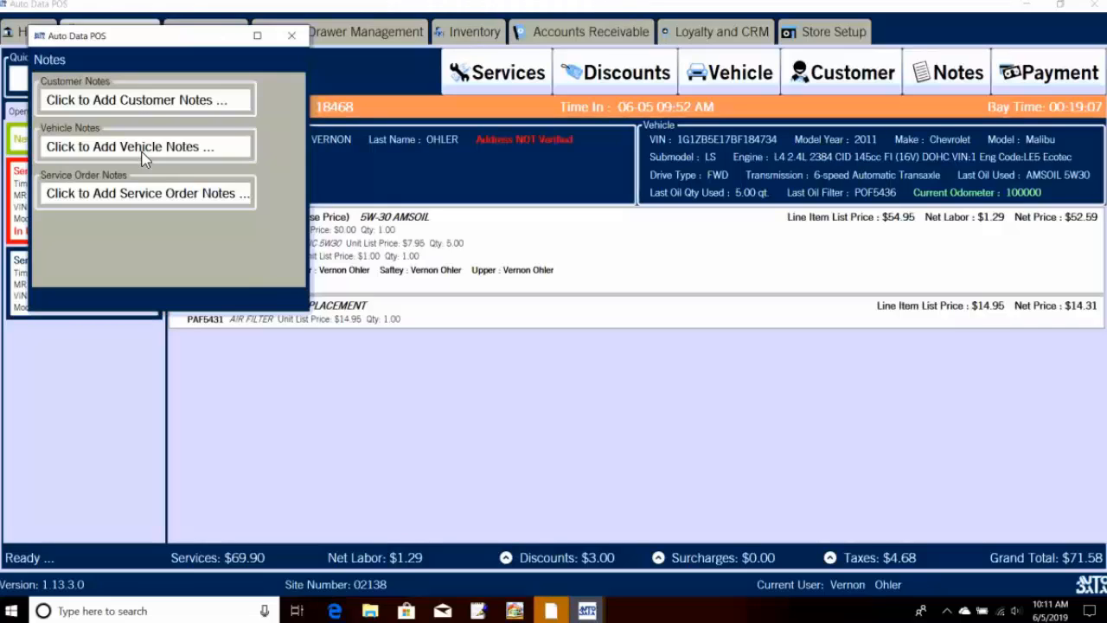
{"action": "left_click", "coordinate": [135, 198]}
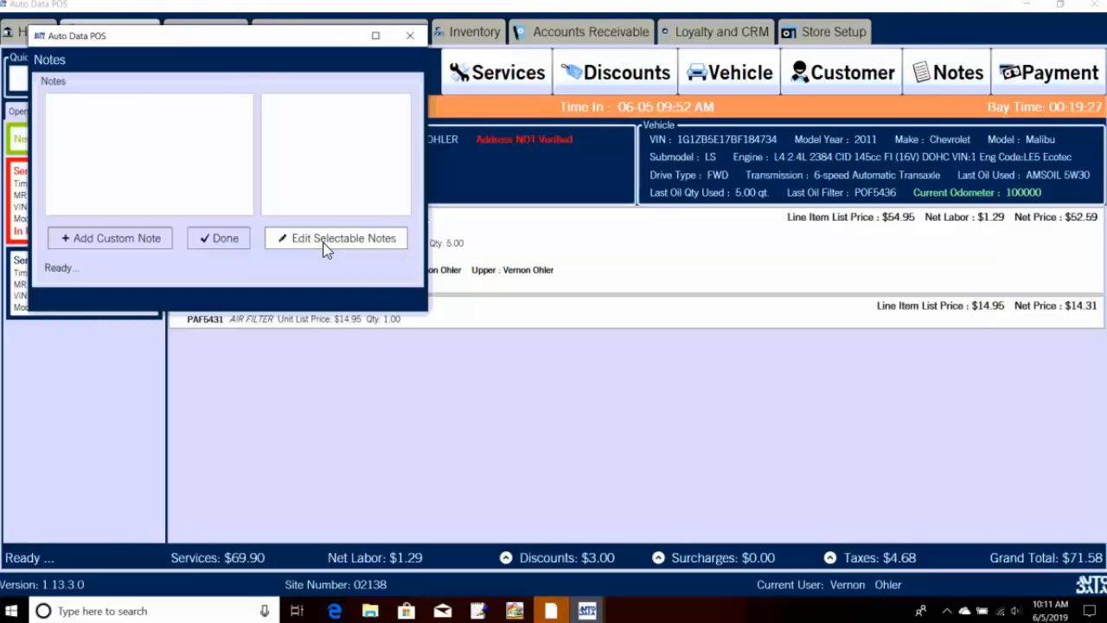
Step: Draft a test custom vehicle note, erase and cancel it, then close the Notes window
{"action": "left_click", "coordinate": [148, 238]}
{"action": "left_click", "coordinate": [148, 126]}
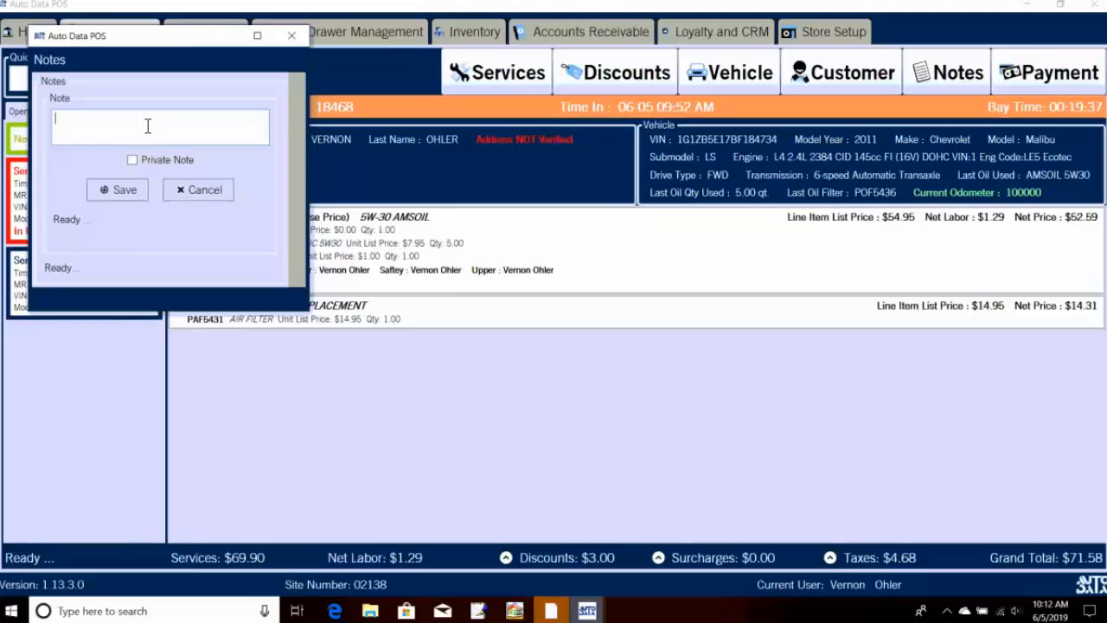
{"action": "type", "text": "dfjhfhfjkhejfhewjfhkejwhf"}
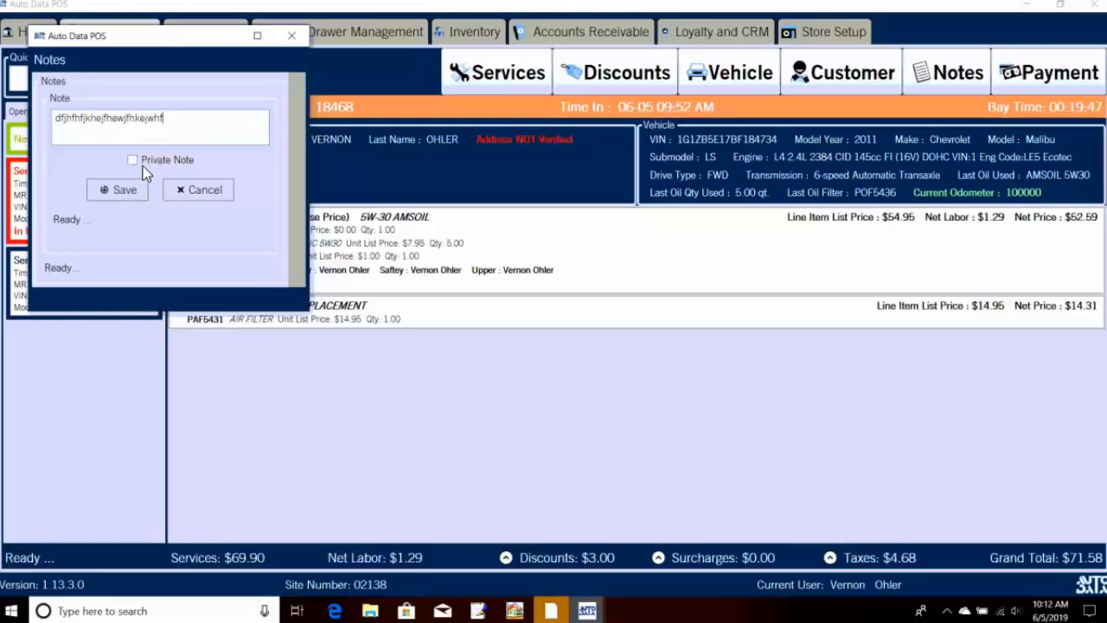
{"action": "key", "text": "BackSpace"}
{"action": "key", "text": "BackSpace"}
{"action": "key", "text": "BackSpace"}
{"action": "key", "text": "BackSpace"}
{"action": "key", "text": "BackSpace"}
{"action": "key", "text": "BackSpace"}
{"action": "key", "text": "BackSpace"}
{"action": "key", "text": "BackSpace"}
{"action": "key", "text": "BackSpace"}
{"action": "key", "text": "BackSpace"}
{"action": "key", "text": "BackSpace"}
{"action": "key", "text": "BackSpace"}
{"action": "key", "text": "BackSpace"}
{"action": "key", "text": "BackSpace"}
{"action": "key", "text": "BackSpace"}
{"action": "key", "text": "BackSpace"}
{"action": "key", "text": "BackSpace"}
{"action": "key", "text": "BackSpace"}
{"action": "key", "text": "BackSpace"}
{"action": "key", "text": "BackSpace"}
{"action": "key", "text": "BackSpace"}
{"action": "key", "text": "BackSpace"}
{"action": "key", "text": "BackSpace"}
{"action": "key", "text": "BackSpace"}
{"action": "key", "text": "BackSpace"}
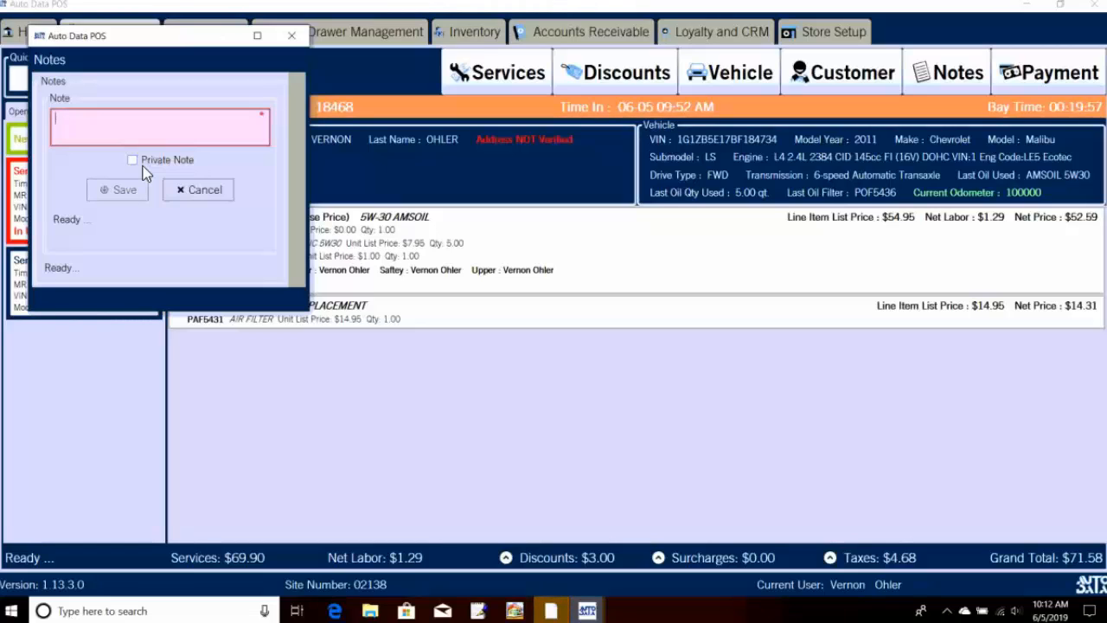
{"action": "left_click", "coordinate": [197, 190]}
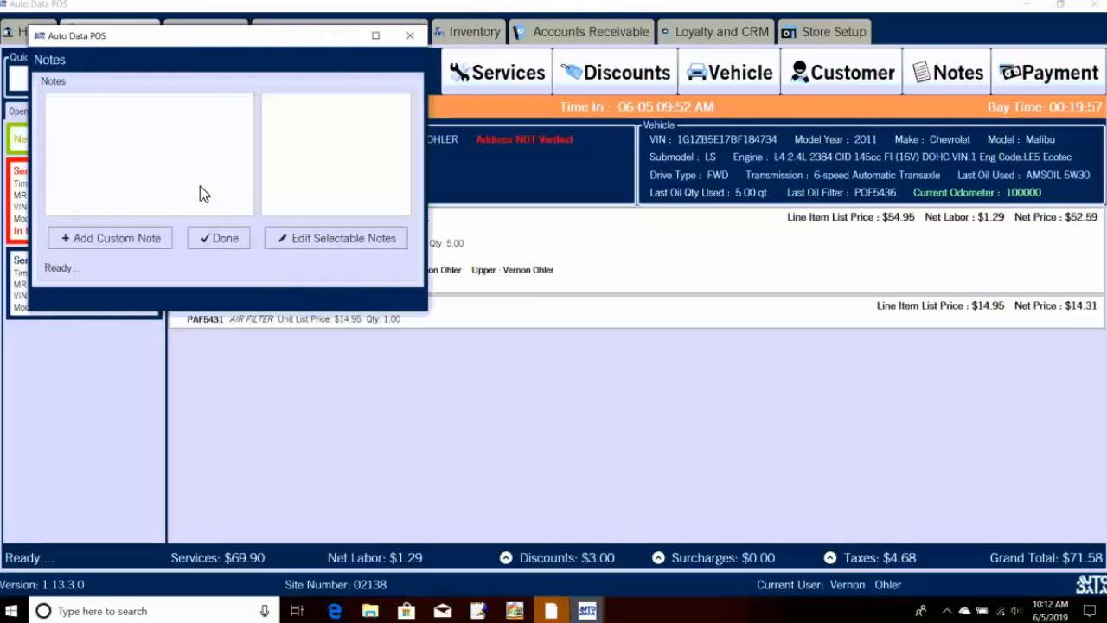
{"action": "left_click", "coordinate": [208, 245]}
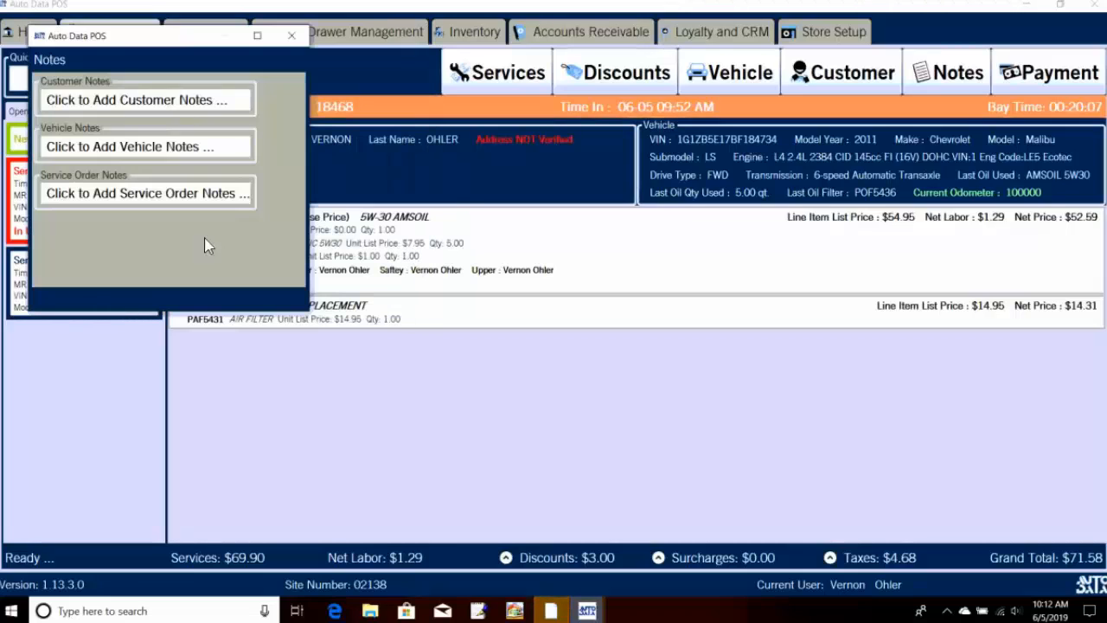
{"action": "left_click", "coordinate": [292, 35]}
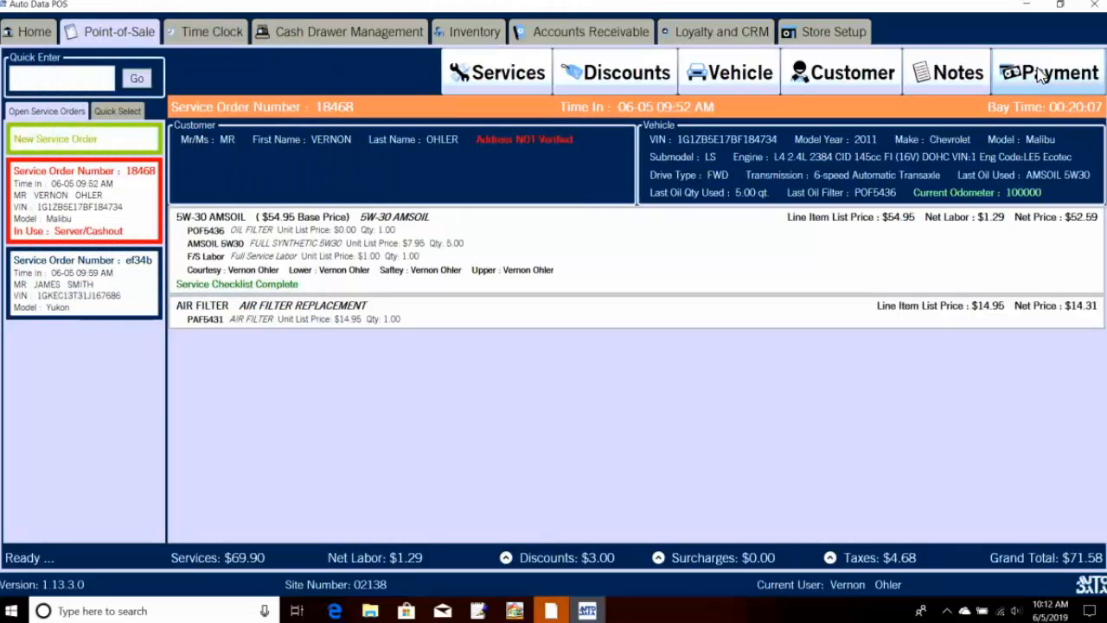
Step: Try the Estimate, Visa and Cash payment options, dismissing the cash-back limit warning
{"action": "left_click", "coordinate": [1041, 74]}
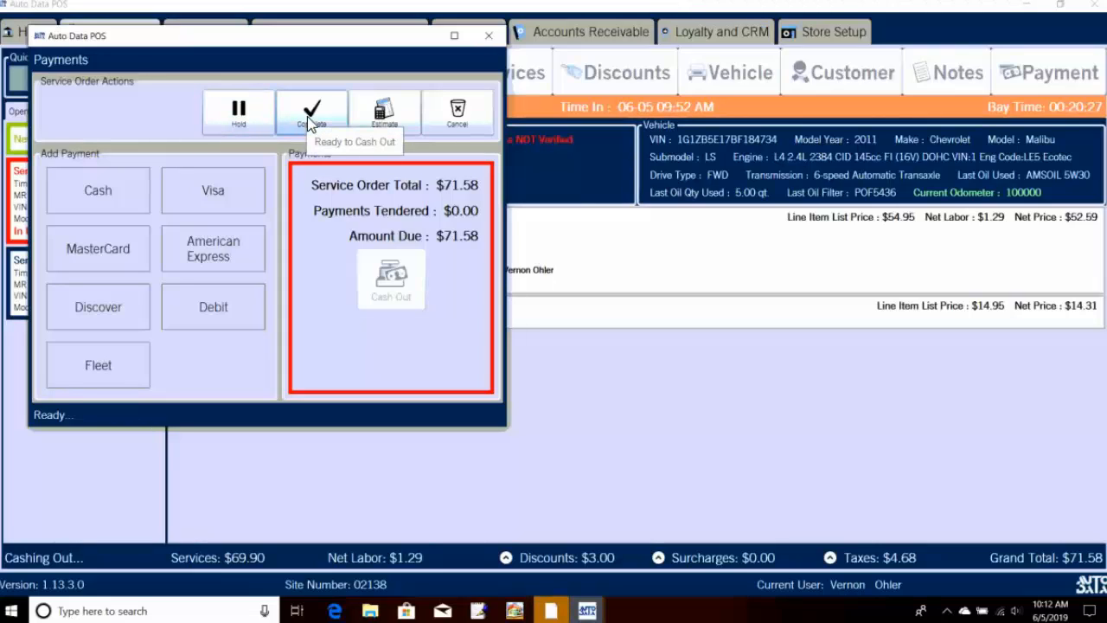
{"action": "left_click", "coordinate": [379, 107]}
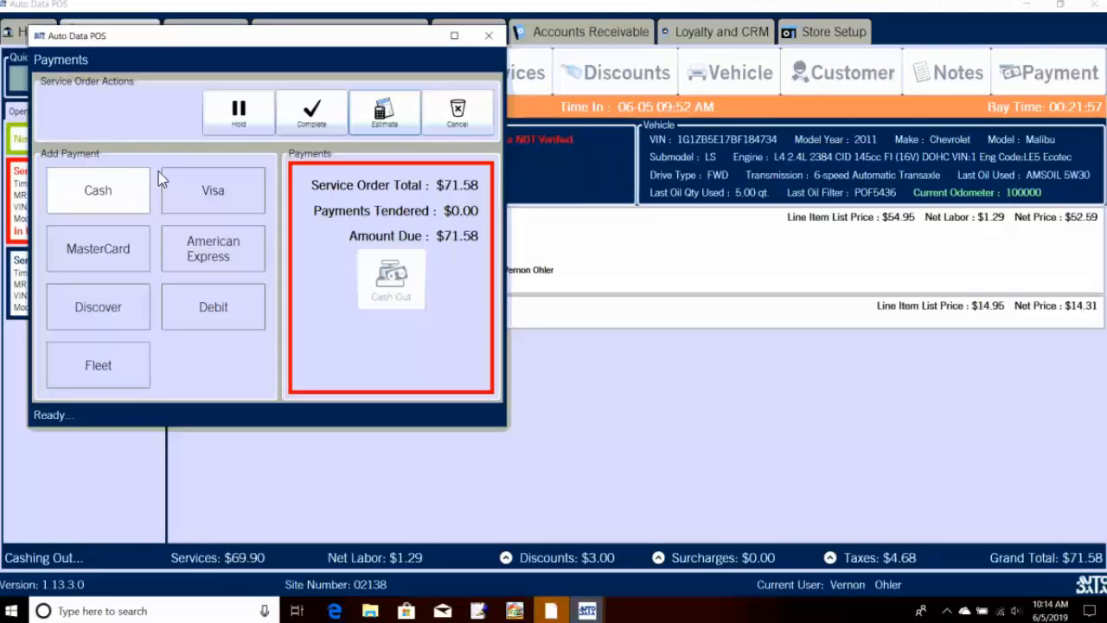
{"action": "left_click", "coordinate": [221, 193]}
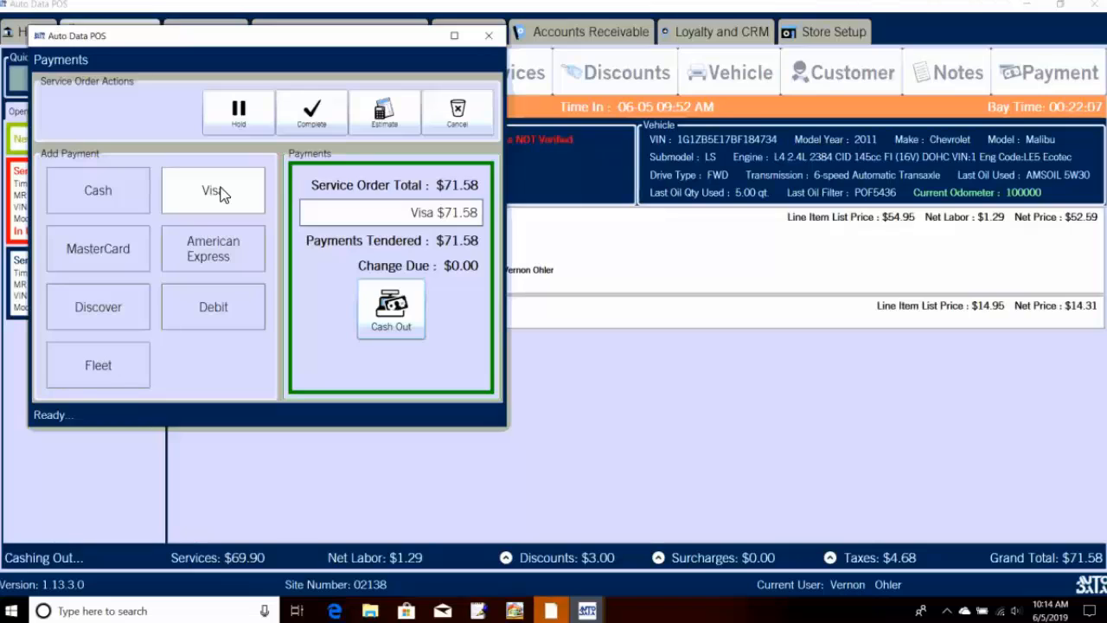
{"action": "left_click", "coordinate": [132, 201]}
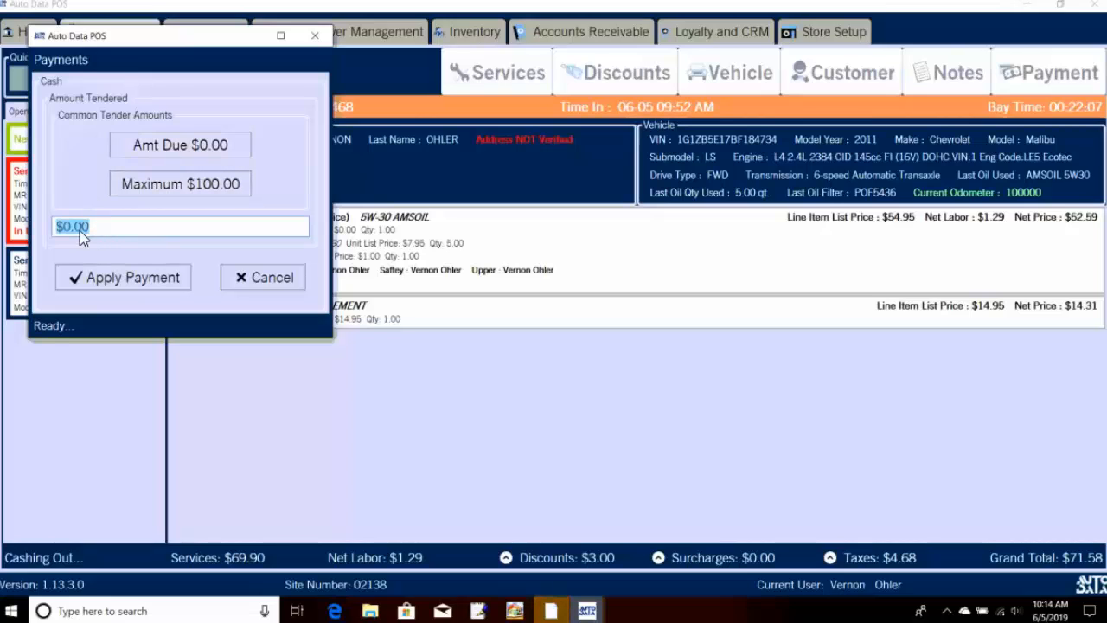
{"action": "left_click", "coordinate": [240, 287]}
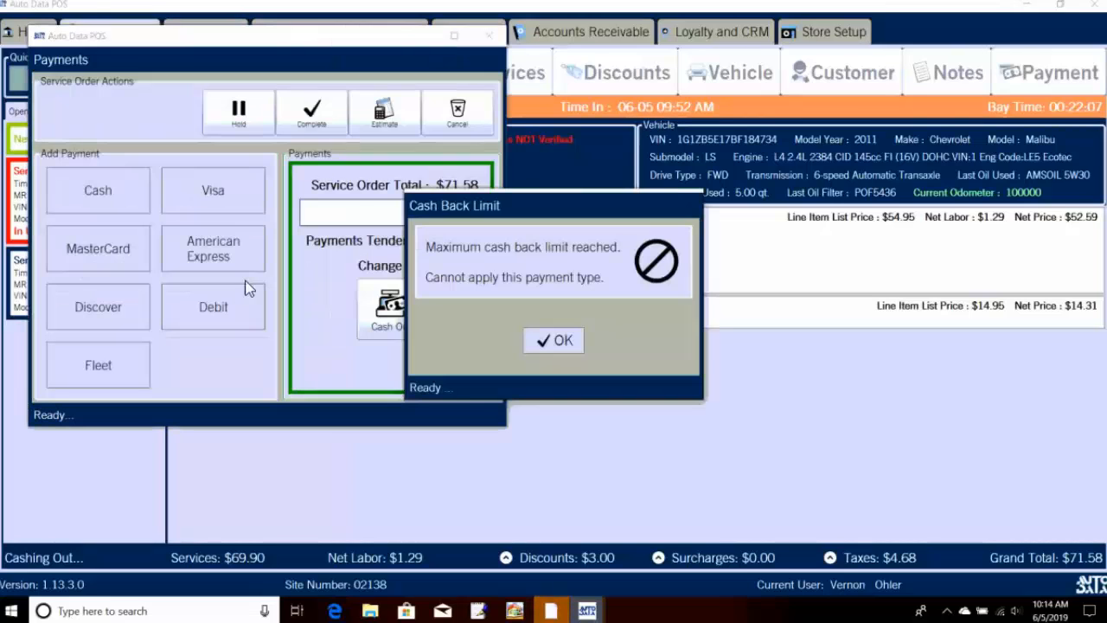
{"action": "left_click", "coordinate": [550, 339]}
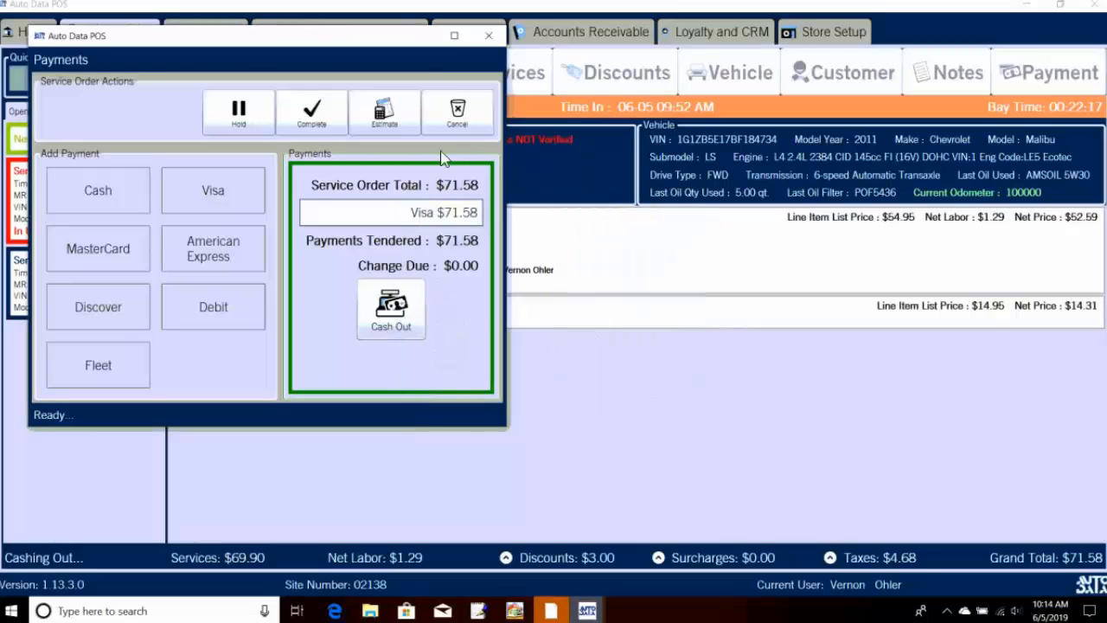
Step: Decline cancelling the order, then close and reopen Payments with $71.58 due
{"action": "left_click", "coordinate": [456, 128]}
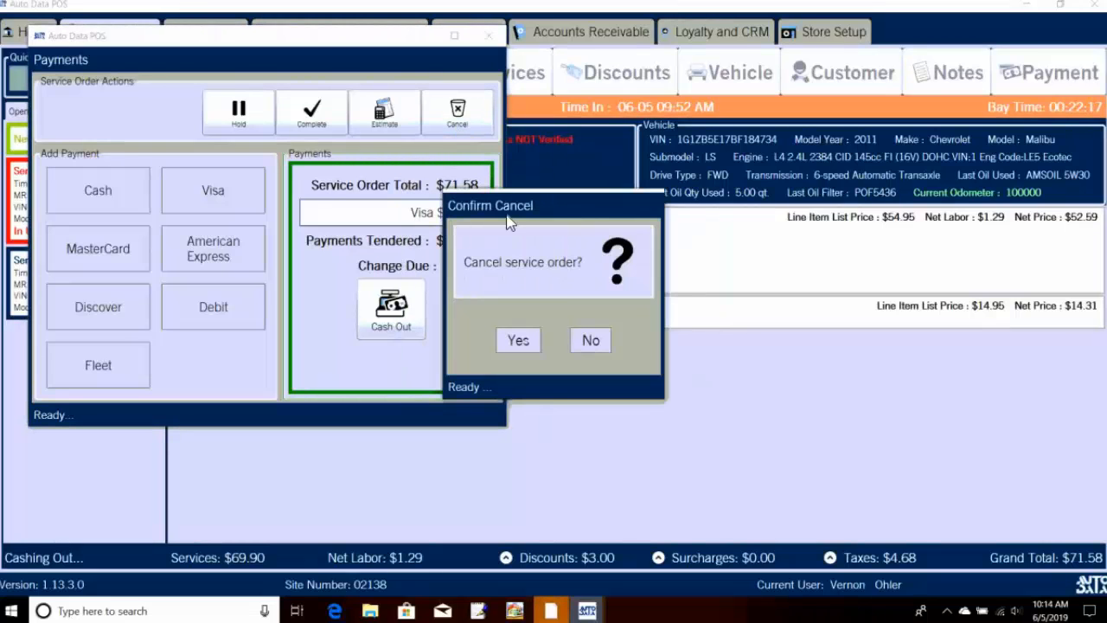
{"action": "left_click", "coordinate": [588, 340]}
{"action": "left_click", "coordinate": [487, 36]}
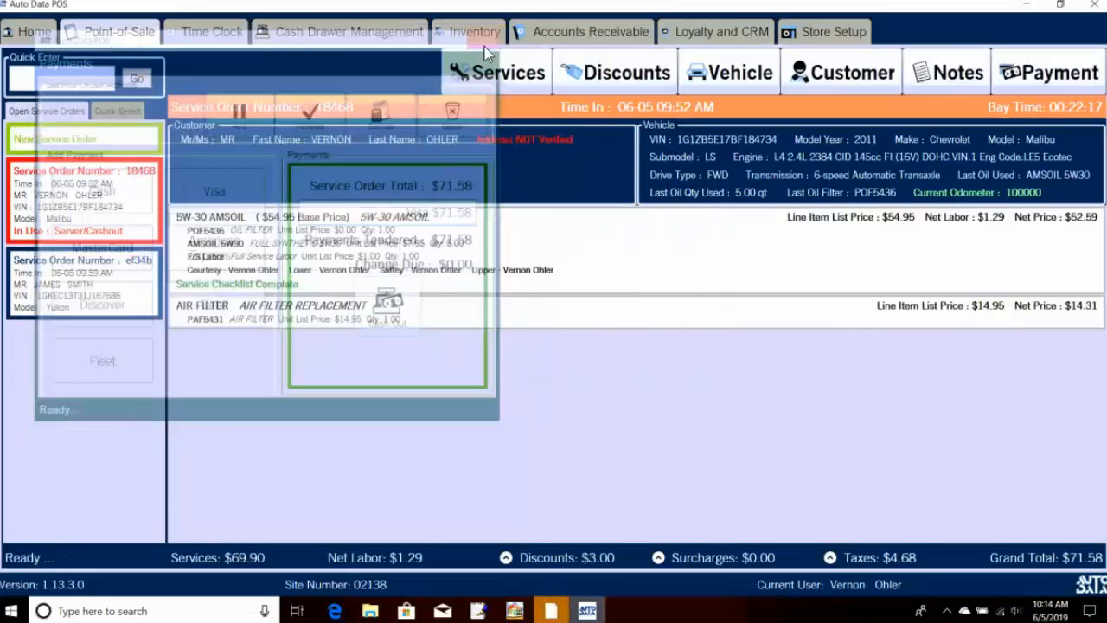
{"action": "left_click", "coordinate": [1029, 74]}
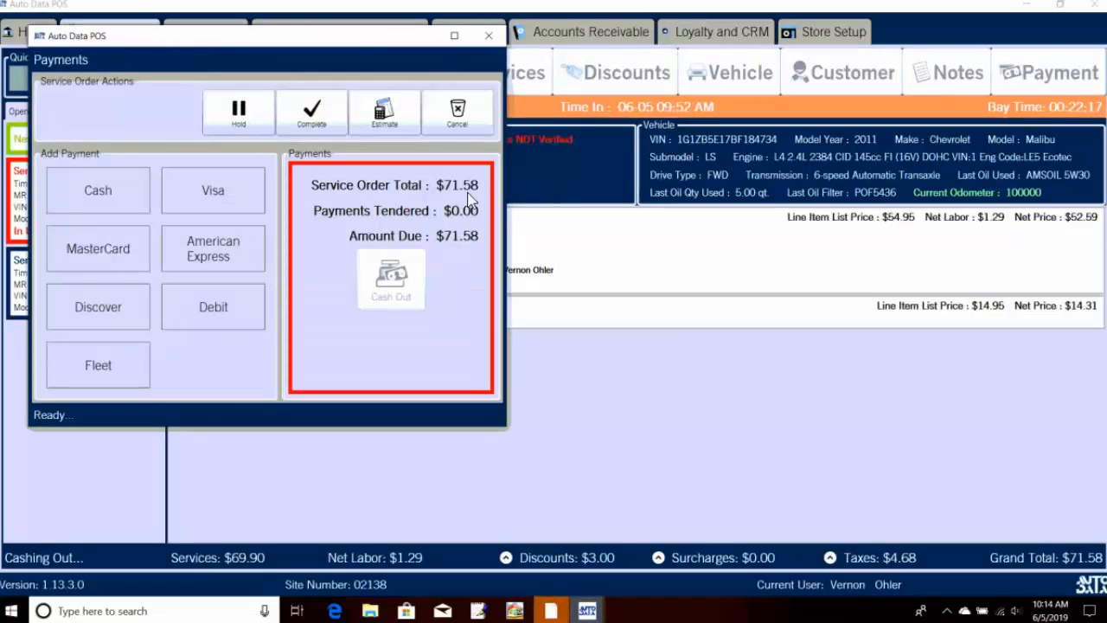
Step: Apply a $75.00 cash payment to the $71.58 order and cash out with $3.42 change
{"action": "left_click", "coordinate": [104, 202]}
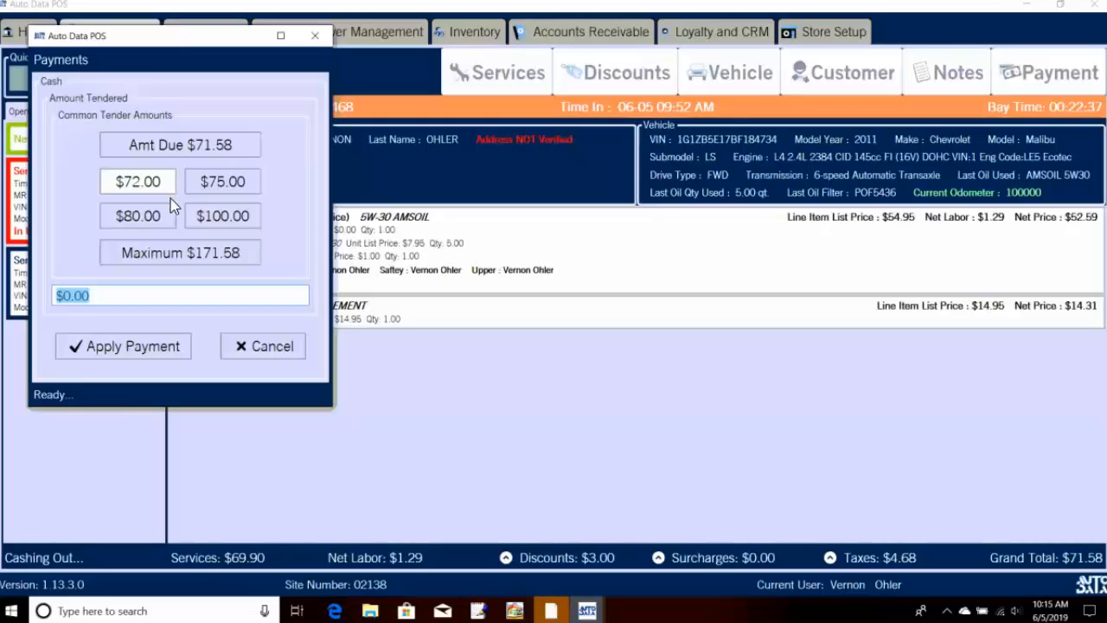
{"action": "left_click", "coordinate": [234, 190]}
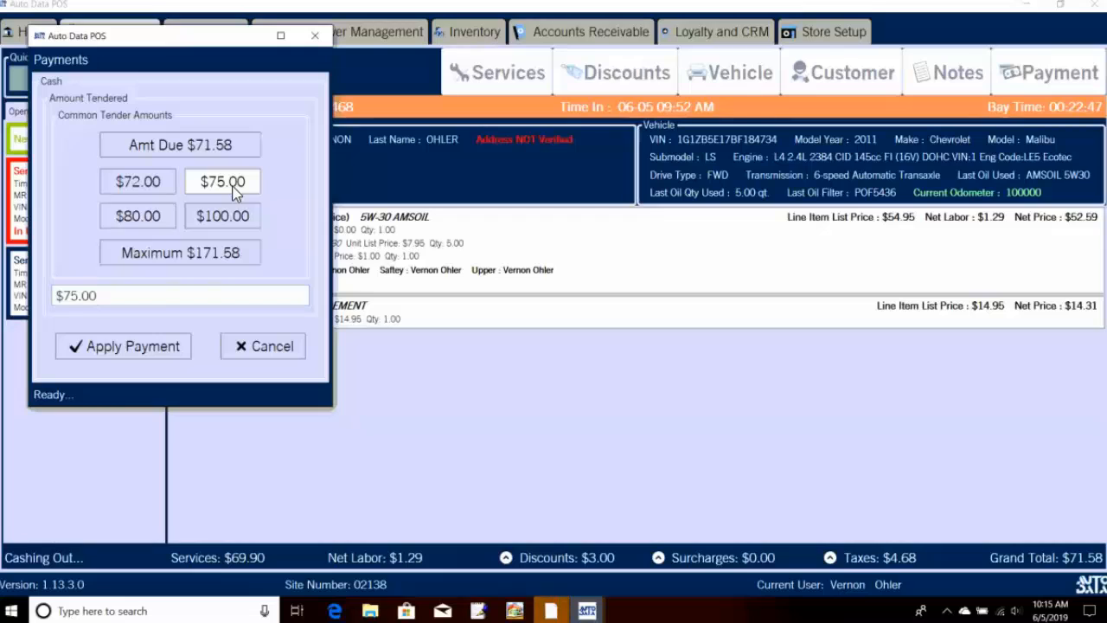
{"action": "left_click", "coordinate": [160, 354]}
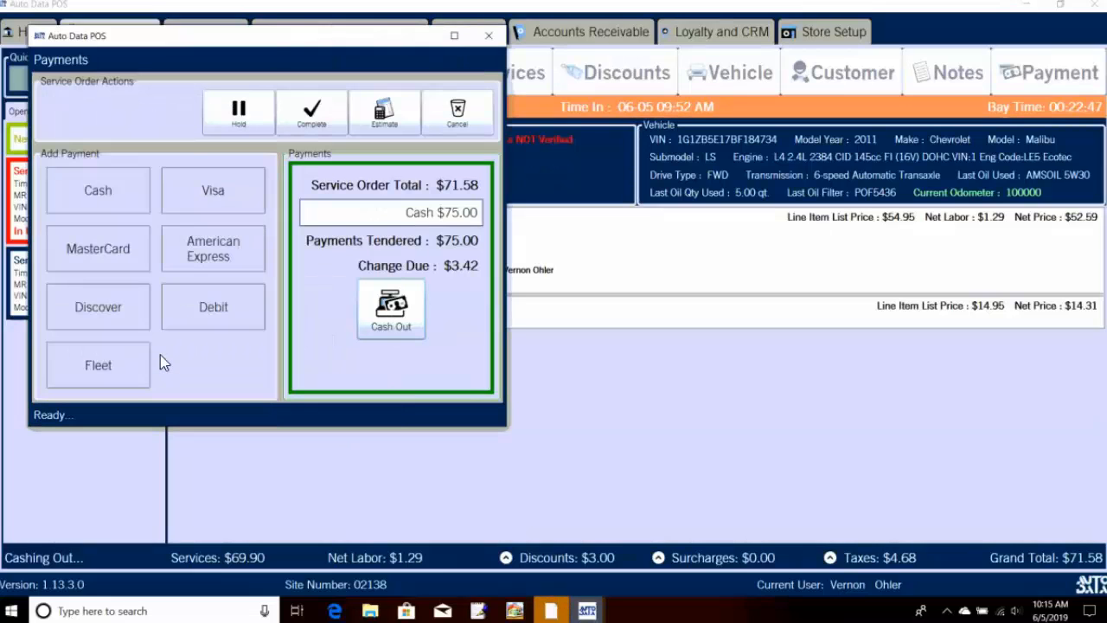
{"action": "left_click", "coordinate": [395, 315]}
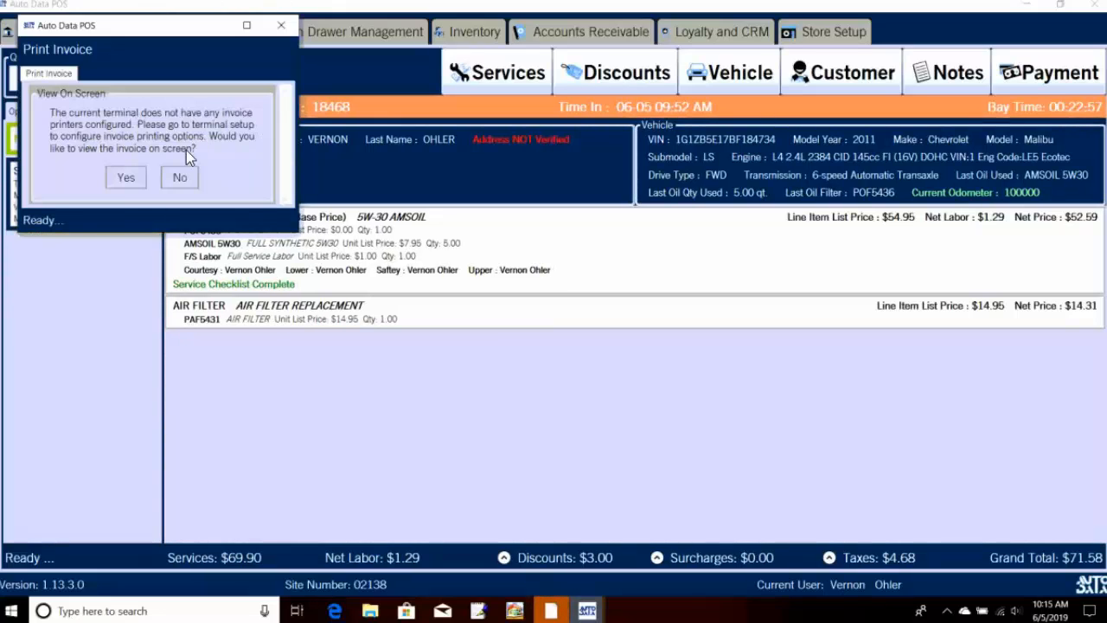
Step: Read through the paid invoice for order 18468, close it, and acknowledge $3.42 change due
{"action": "left_click", "coordinate": [125, 179]}
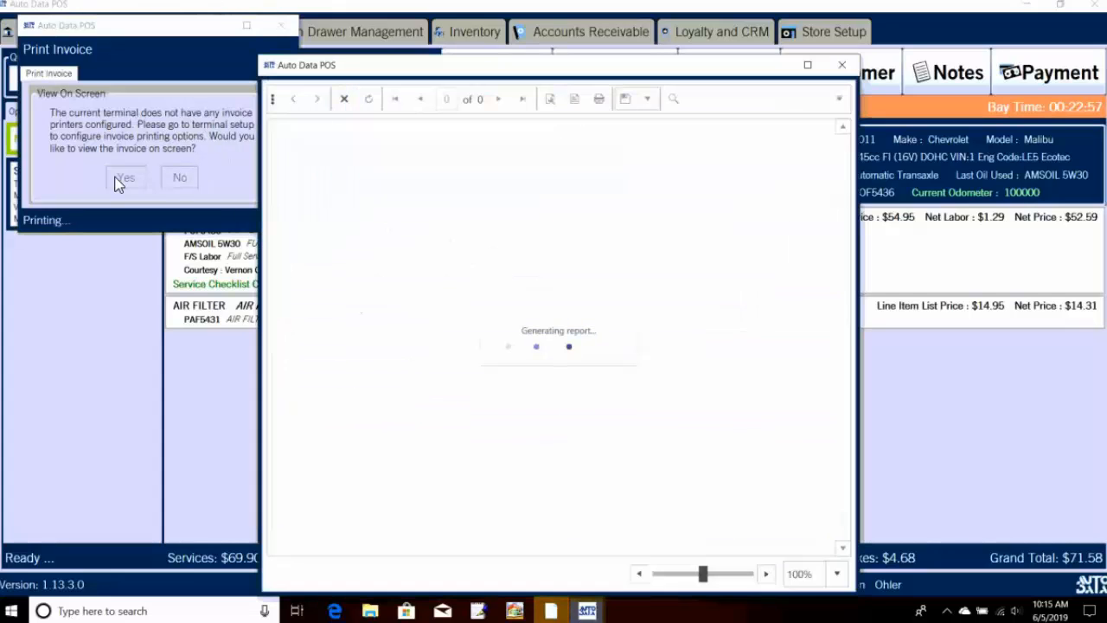
{"action": "scroll", "coordinate": [631, 315], "scroll_direction": "down", "scroll_amount": 1}
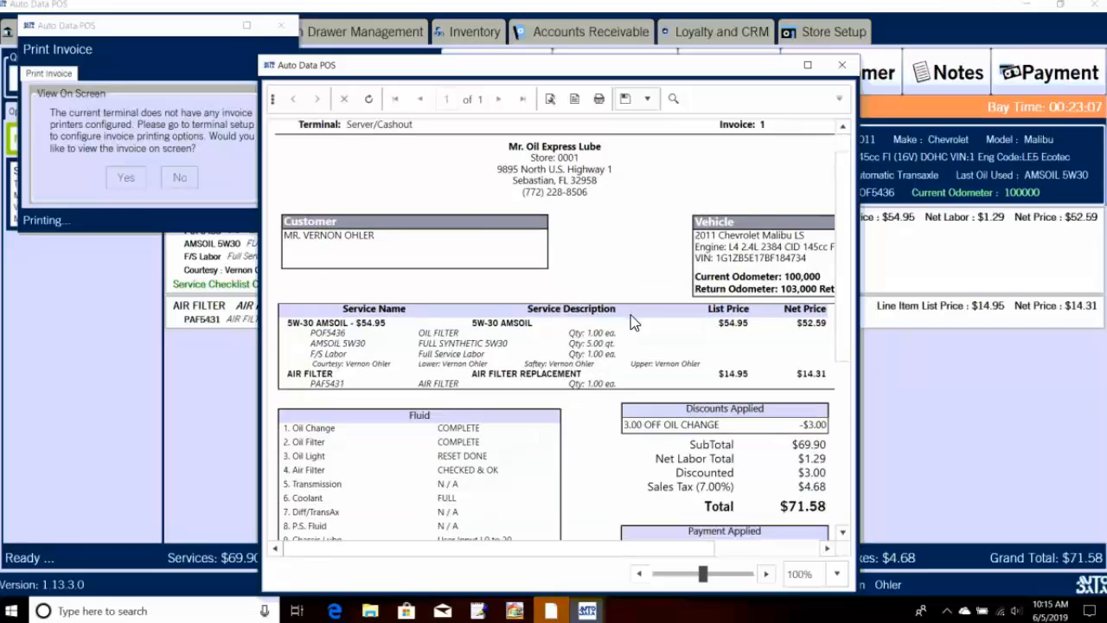
{"action": "scroll", "coordinate": [630, 335], "scroll_direction": "down", "scroll_amount": 3}
{"action": "scroll", "coordinate": [630, 337], "scroll_direction": "down", "scroll_amount": 3}
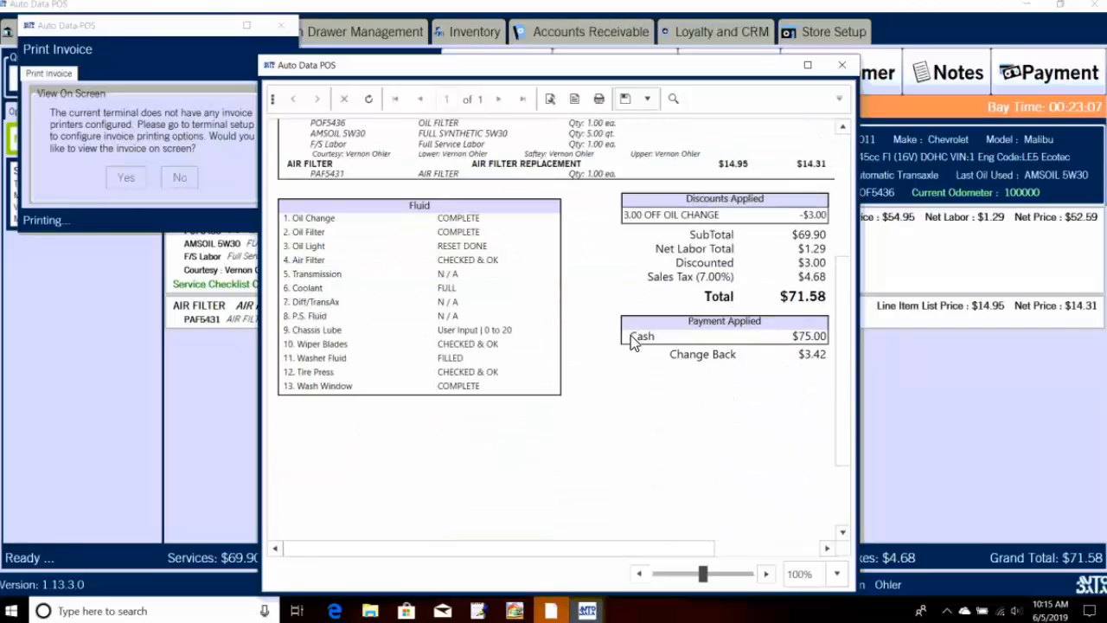
{"action": "scroll", "coordinate": [724, 453], "scroll_direction": "down", "scroll_amount": 1}
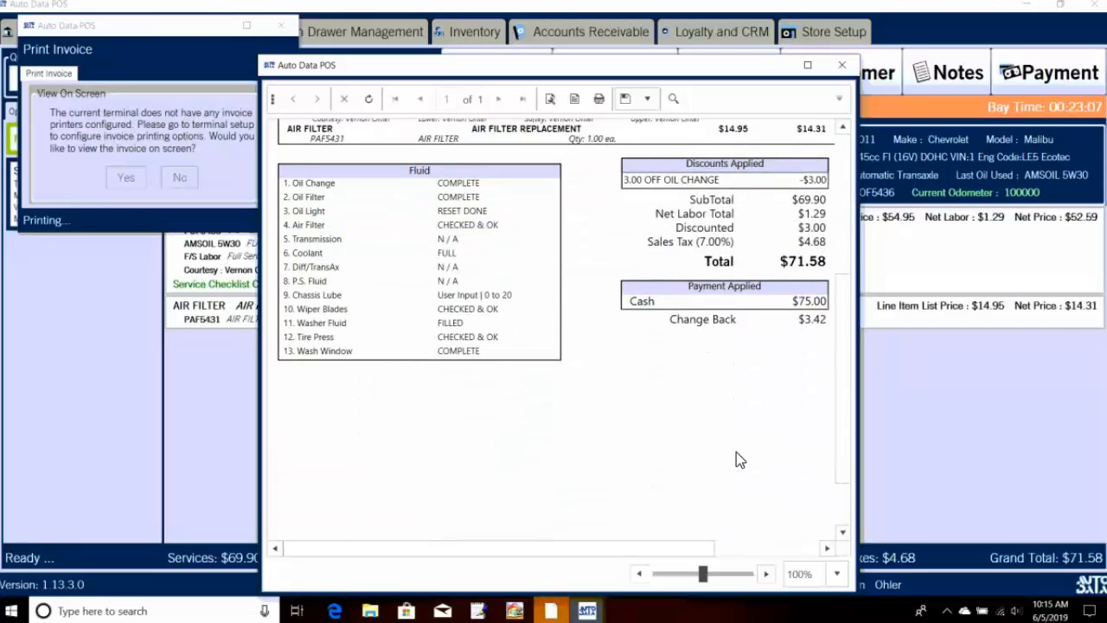
{"action": "scroll", "coordinate": [745, 348], "scroll_direction": "up", "scroll_amount": 8}
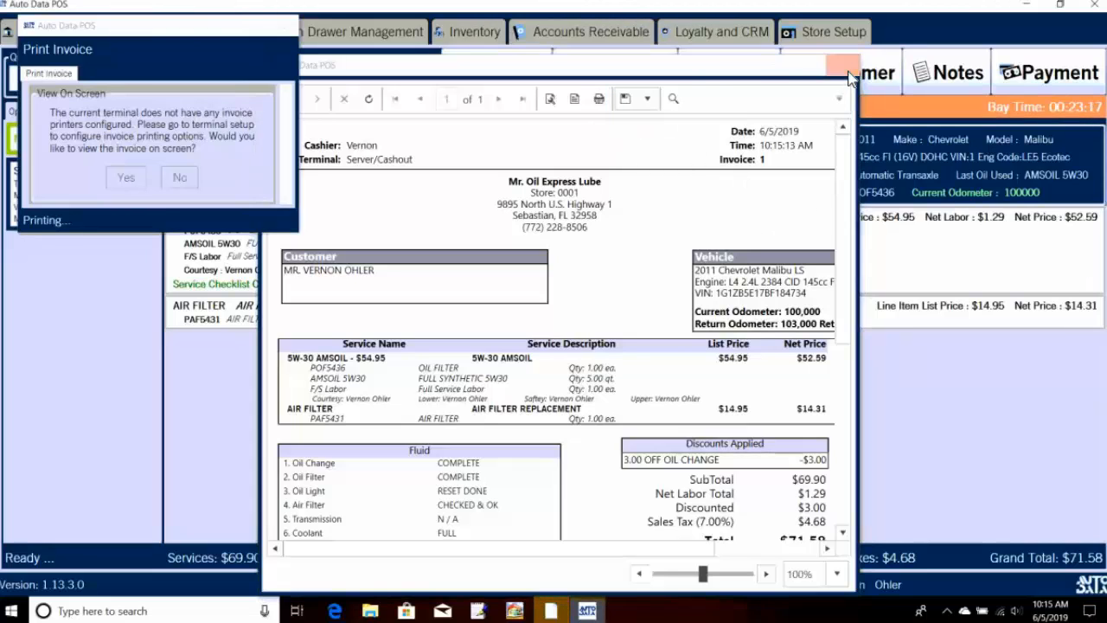
{"action": "left_click", "coordinate": [848, 73]}
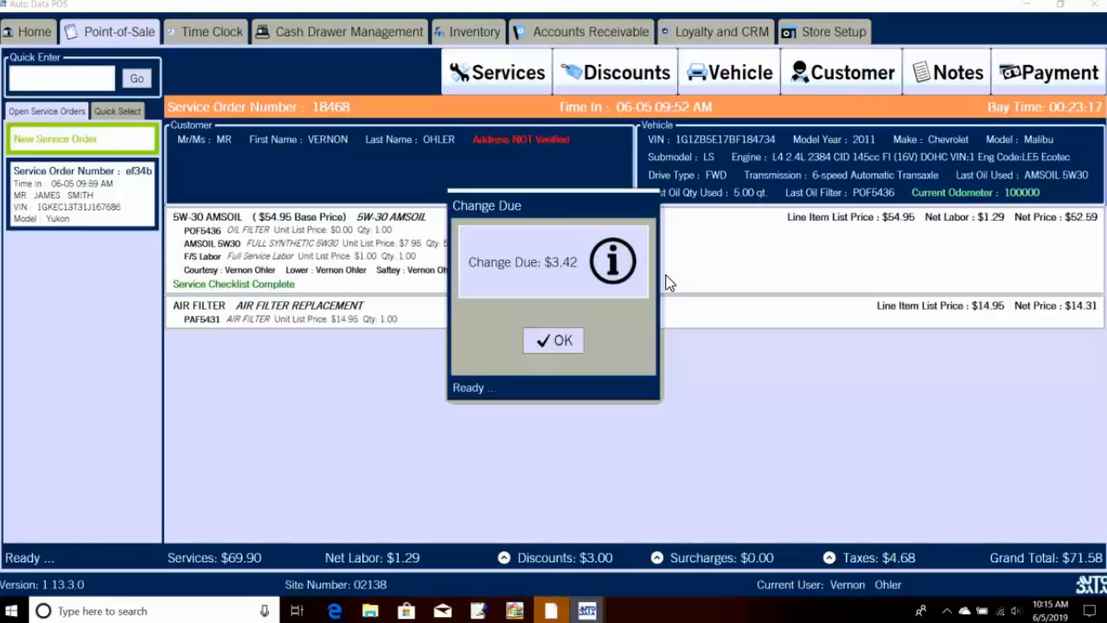
{"action": "left_click", "coordinate": [551, 342]}
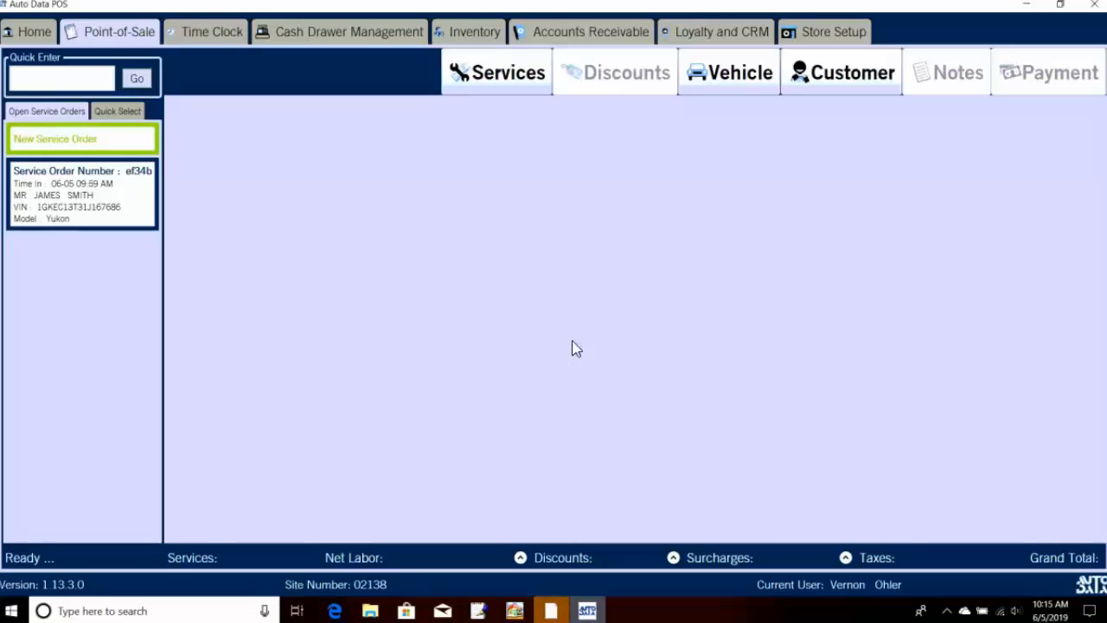
Step: Record odometer 151 on the remaining open order, then remove its vehicle
{"action": "left_click", "coordinate": [149, 200]}
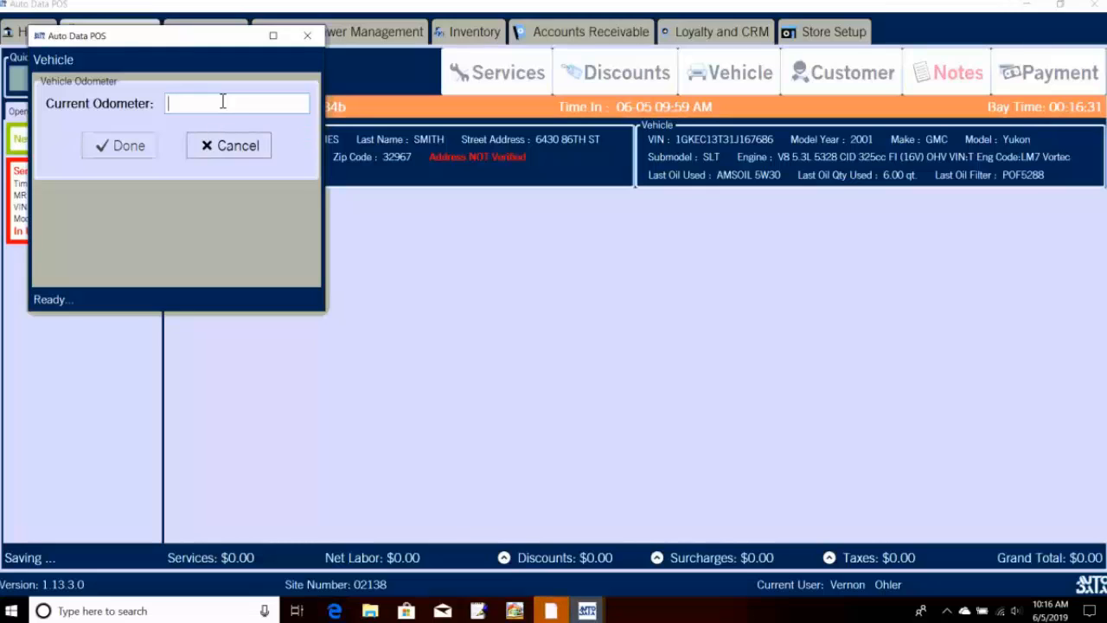
{"action": "type", "text": "151"}
{"action": "left_click", "coordinate": [95, 144]}
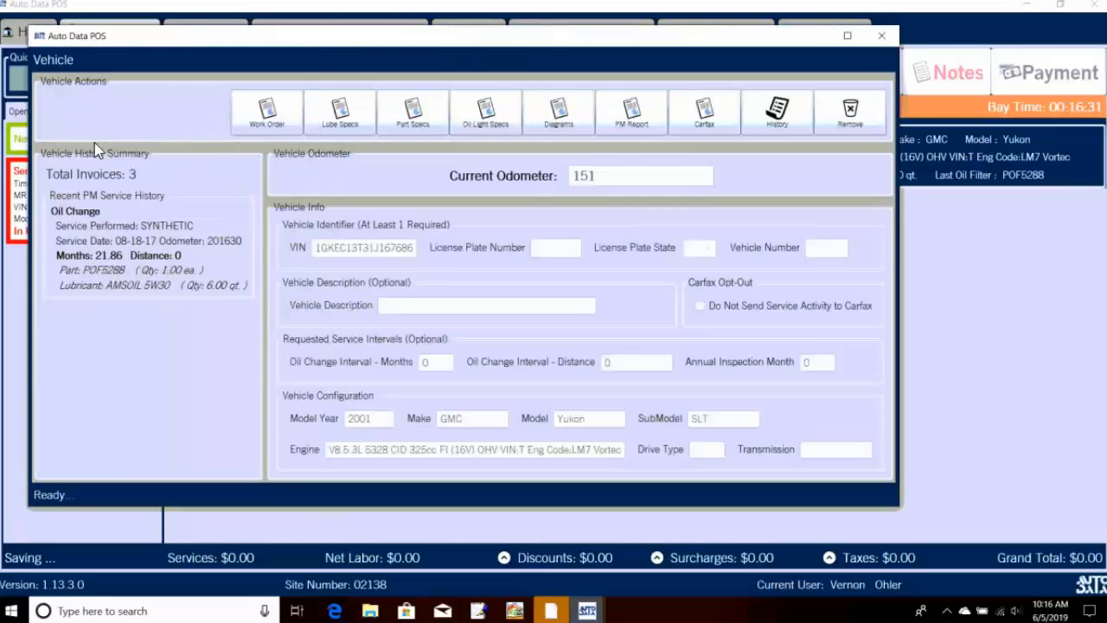
{"action": "left_click", "coordinate": [824, 105]}
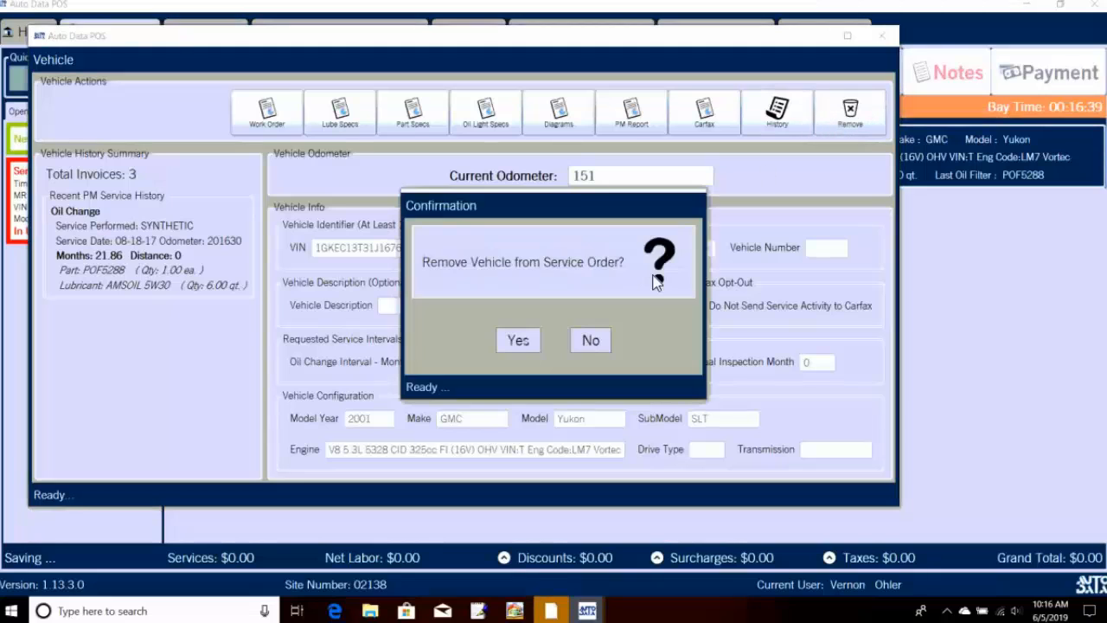
{"action": "left_click", "coordinate": [516, 338]}
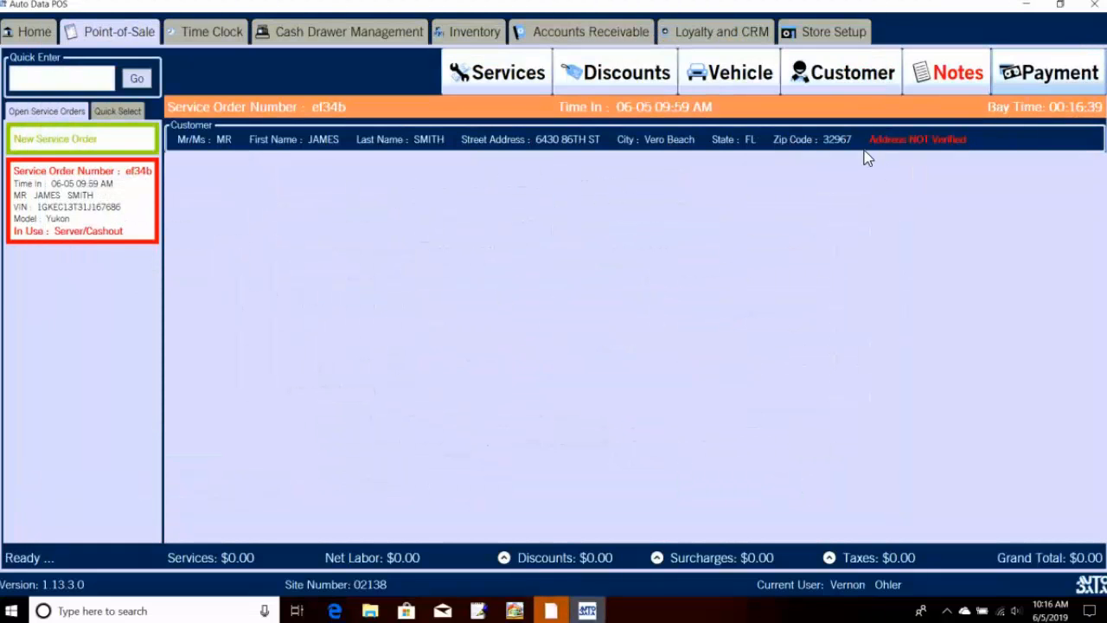
Step: Cancel the empty service order and go to the Store Setup area
{"action": "left_click", "coordinate": [1020, 89]}
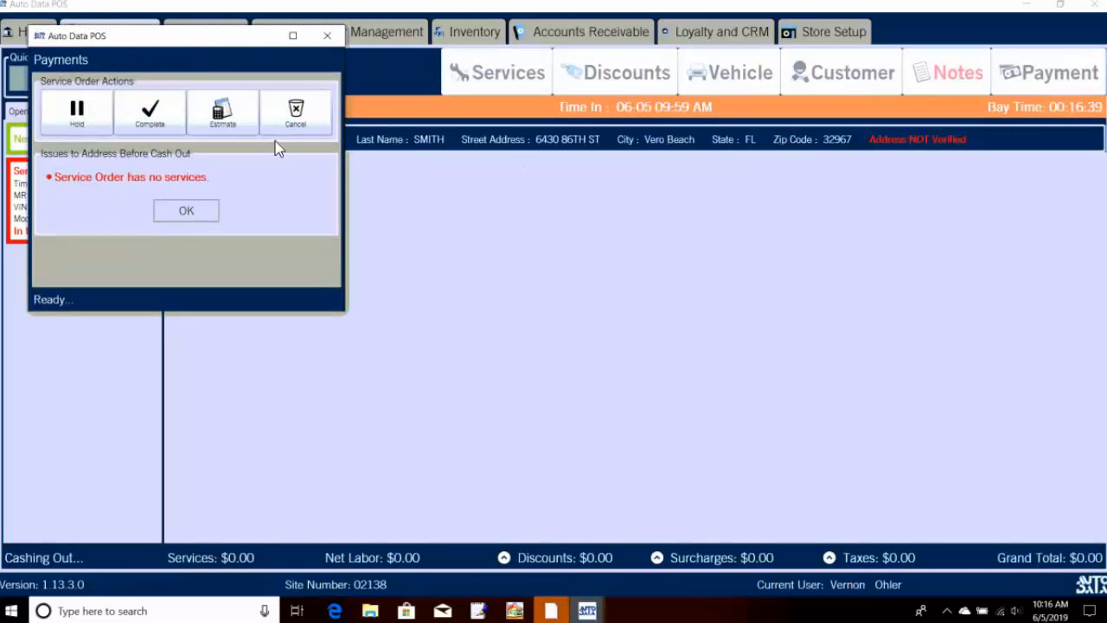
{"action": "left_click", "coordinate": [291, 113]}
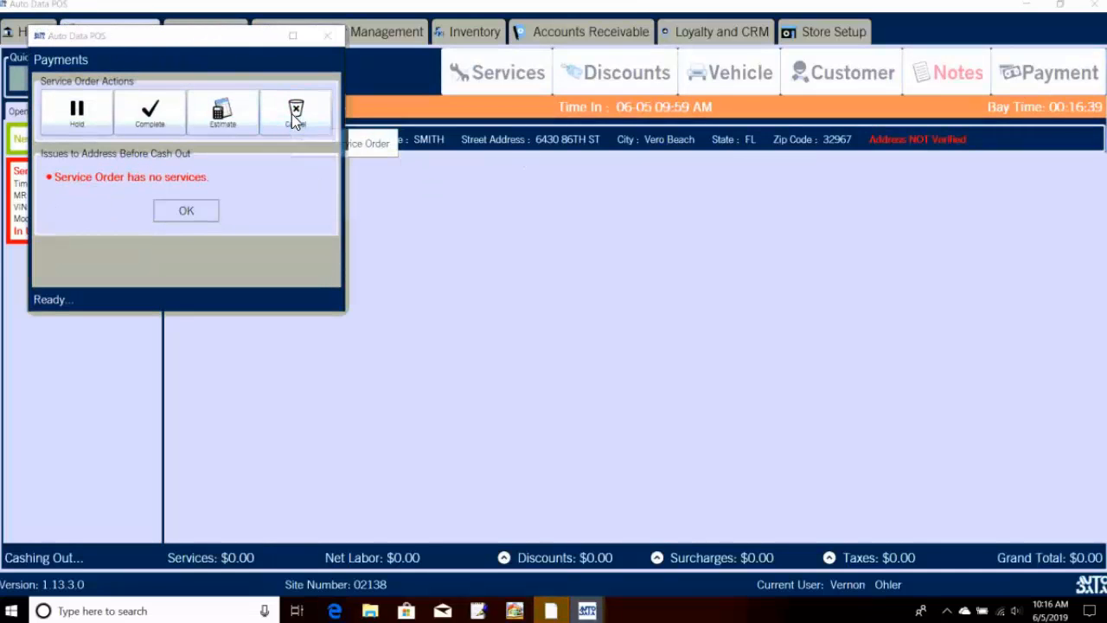
{"action": "left_click", "coordinate": [515, 341]}
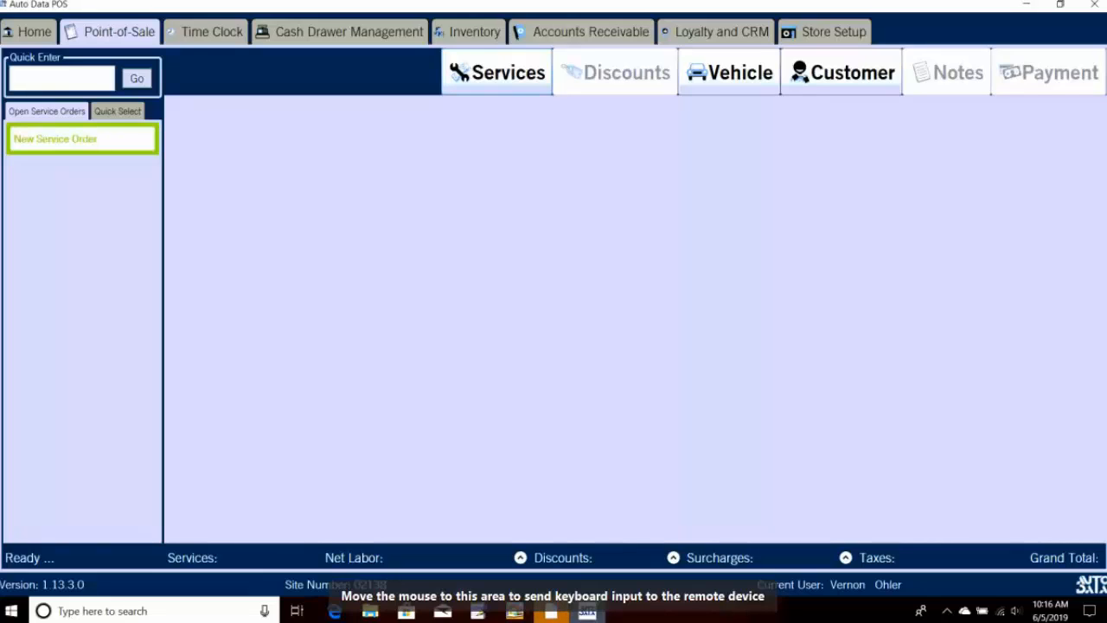
{"action": "left_click", "coordinate": [814, 28]}
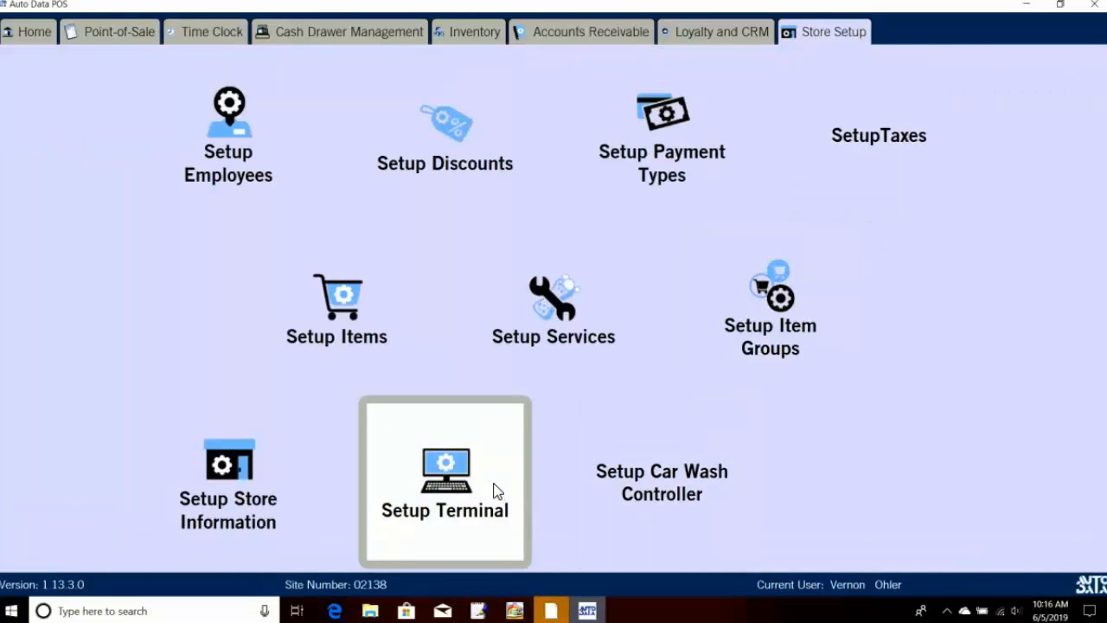
Step: In terminal setup, add 0W-20 AMSOIL as a quick select button in the first slot
{"action": "left_click", "coordinate": [496, 490]}
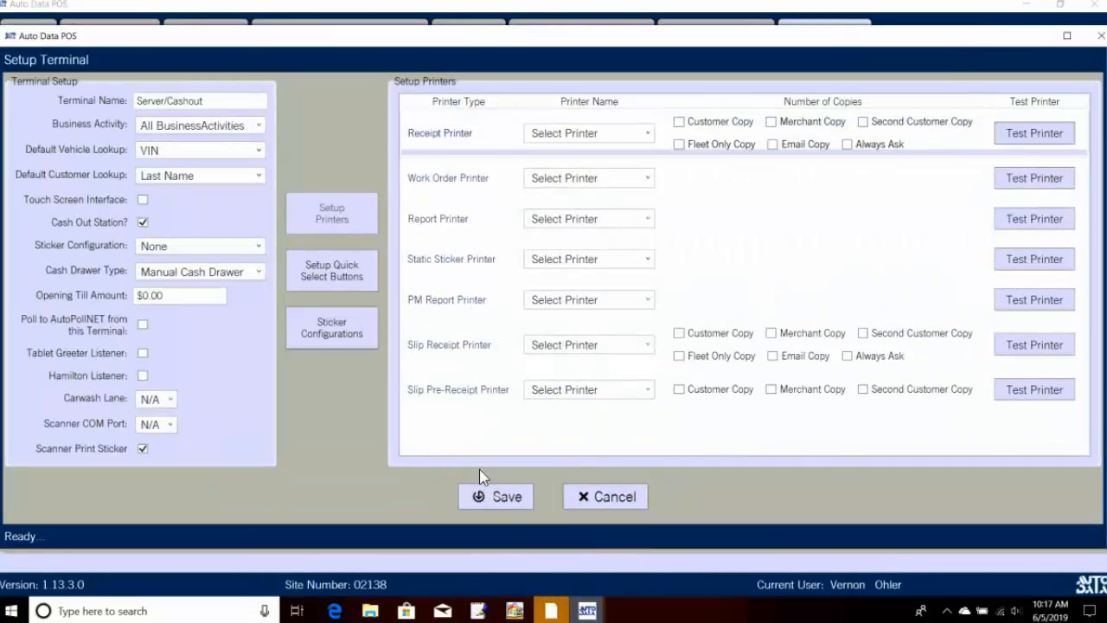
{"action": "left_click", "coordinate": [367, 275]}
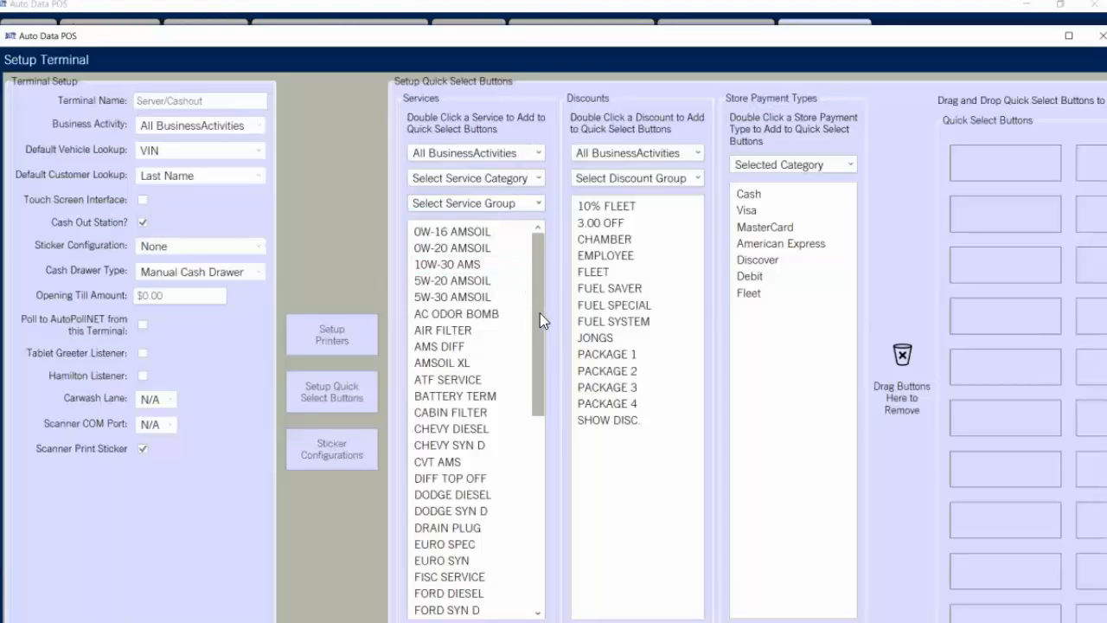
{"action": "scroll", "coordinate": [540, 326], "scroll_direction": "down", "scroll_amount": 2}
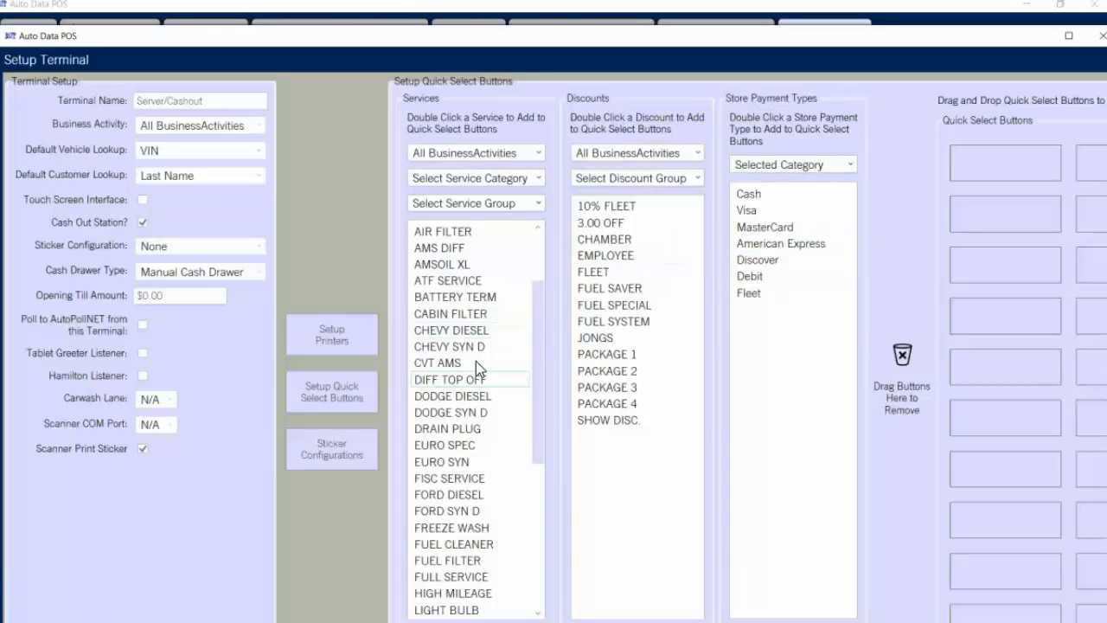
{"action": "scroll", "coordinate": [488, 360], "scroll_direction": "up", "scroll_amount": 2}
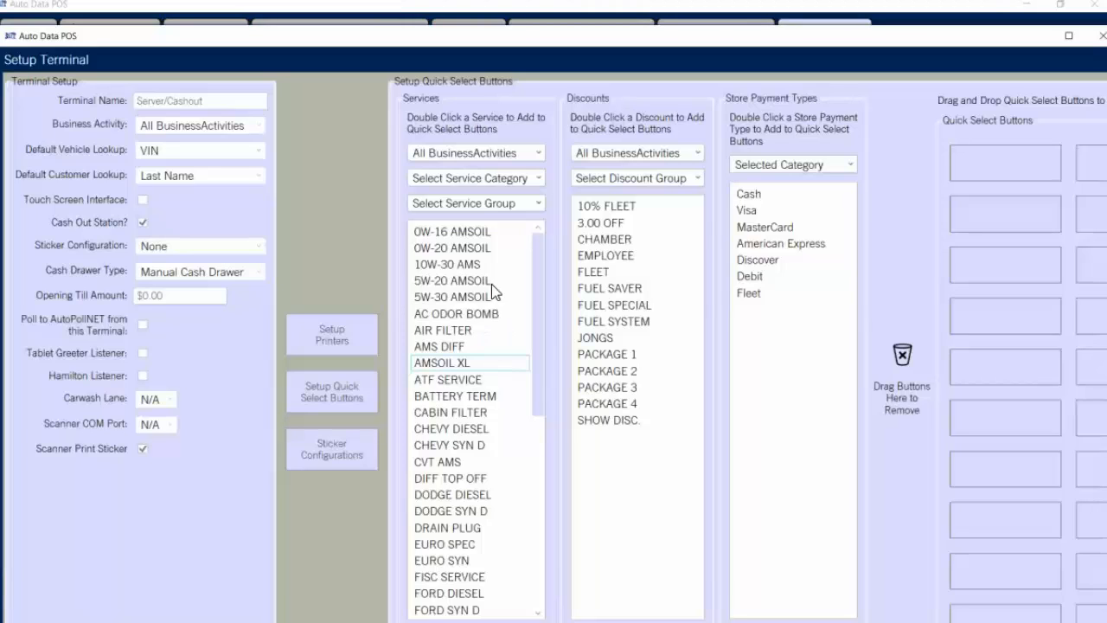
{"action": "double_click", "coordinate": [461, 249]}
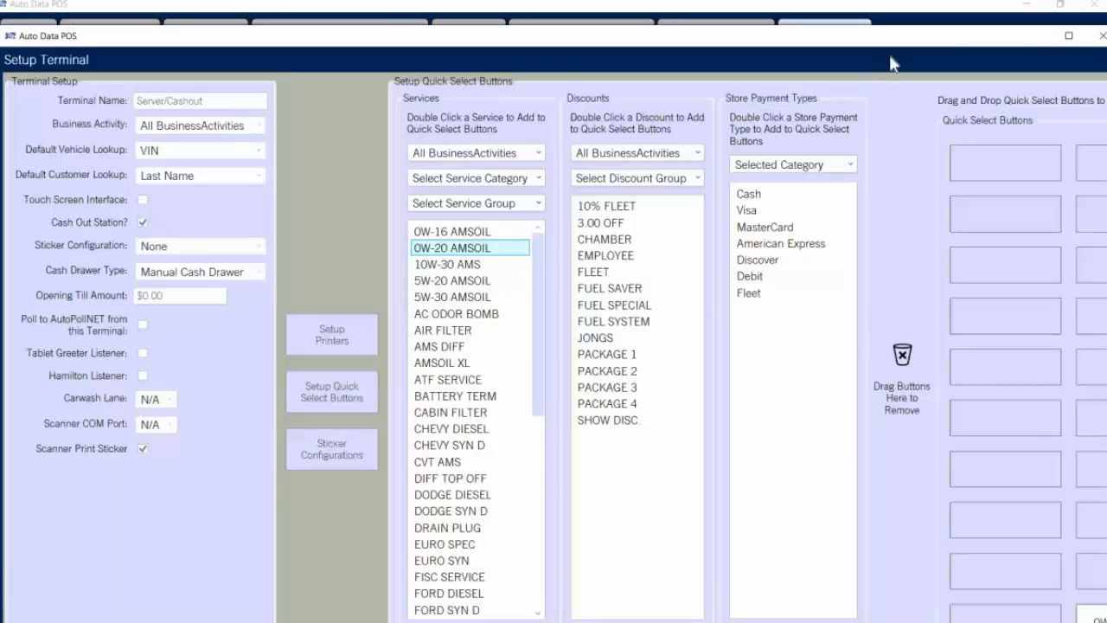
{"action": "left_click", "coordinate": [1066, 39]}
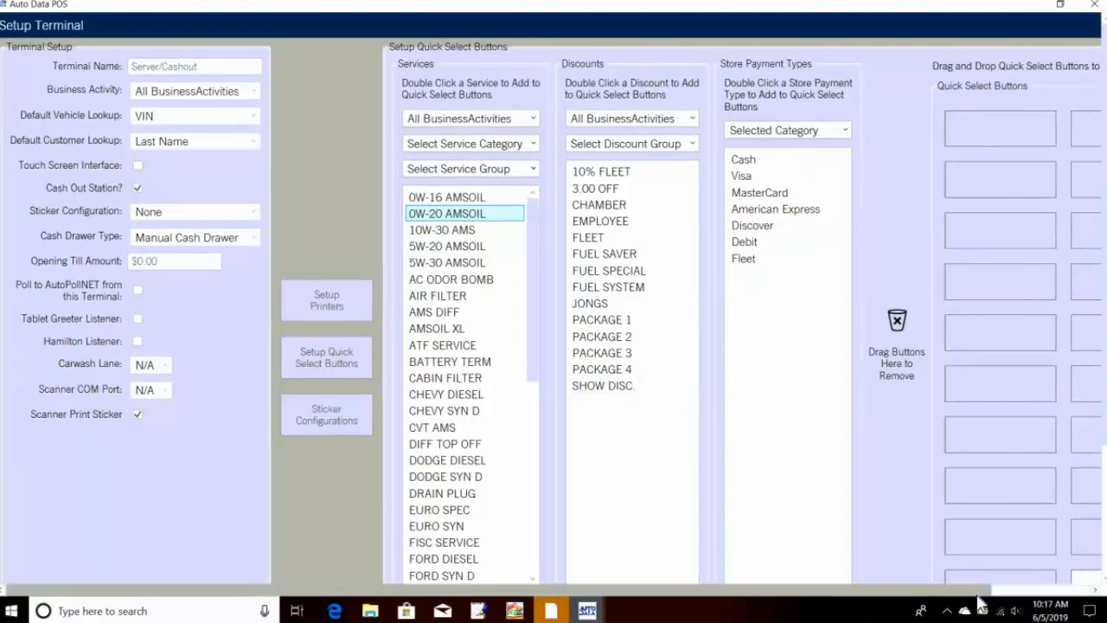
{"action": "left_click_drag", "start_coordinate": [978, 592], "coordinate": [1069, 595]}
{"action": "scroll", "coordinate": [1001, 473], "scroll_direction": "down", "scroll_amount": 3}
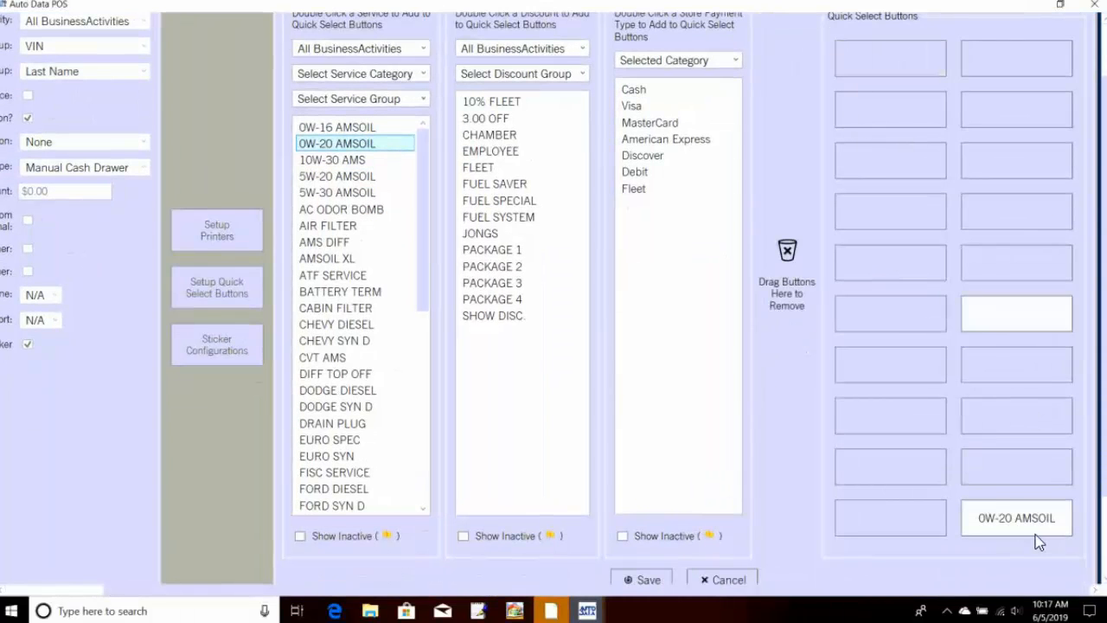
{"action": "left_click_drag", "start_coordinate": [1021, 524], "coordinate": [890, 75]}
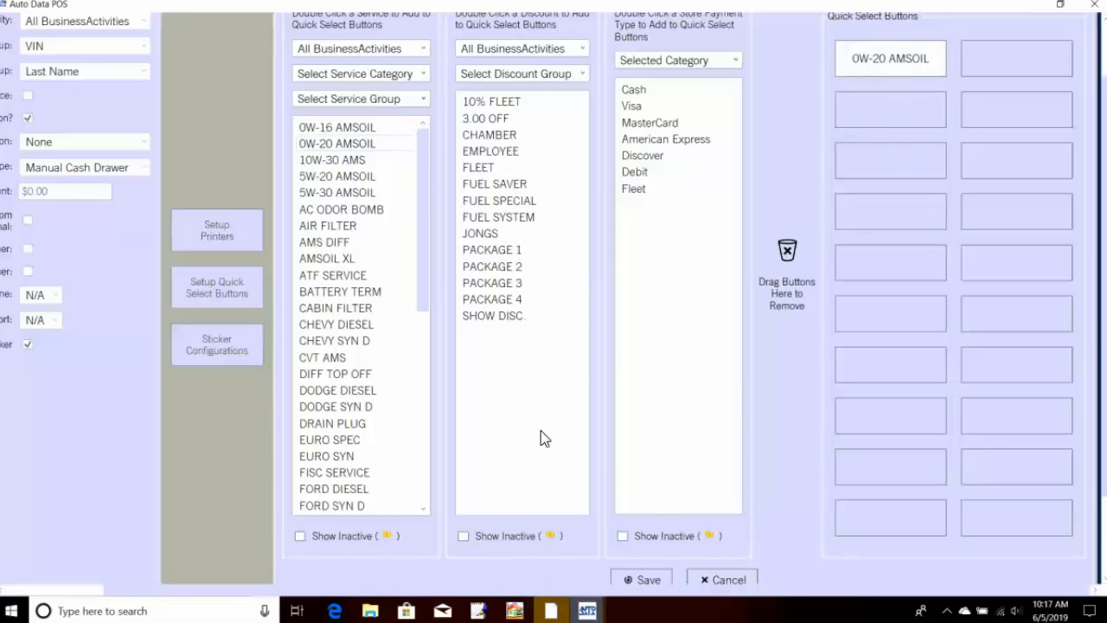
Step: Add Visa and 3.00 OFF quick select buttons and save the terminal settings
{"action": "double_click", "coordinate": [656, 105]}
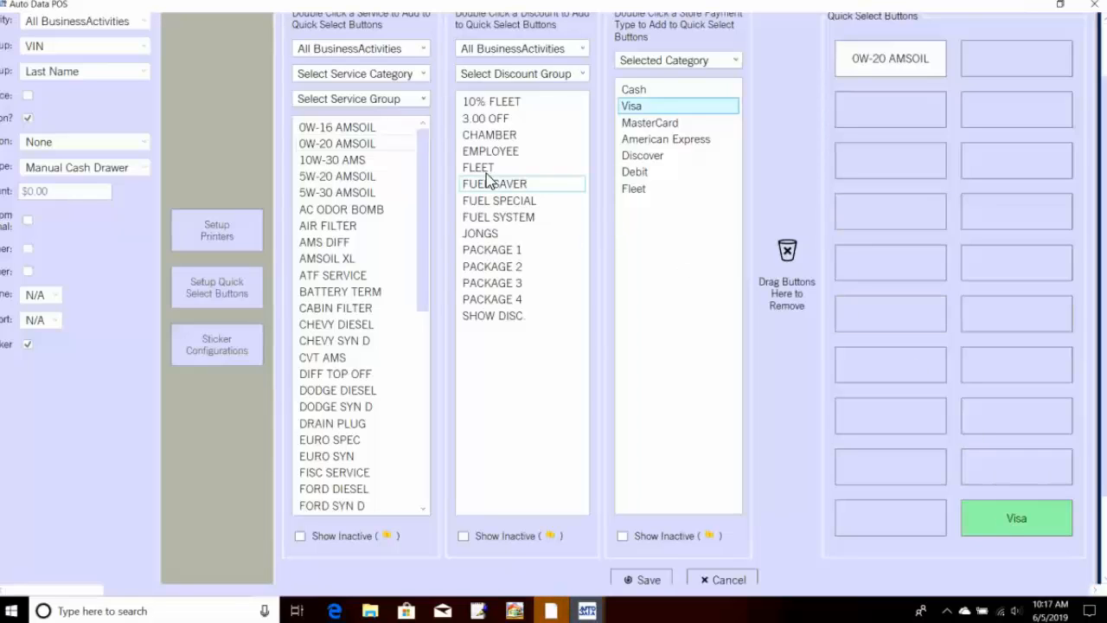
{"action": "double_click", "coordinate": [496, 122]}
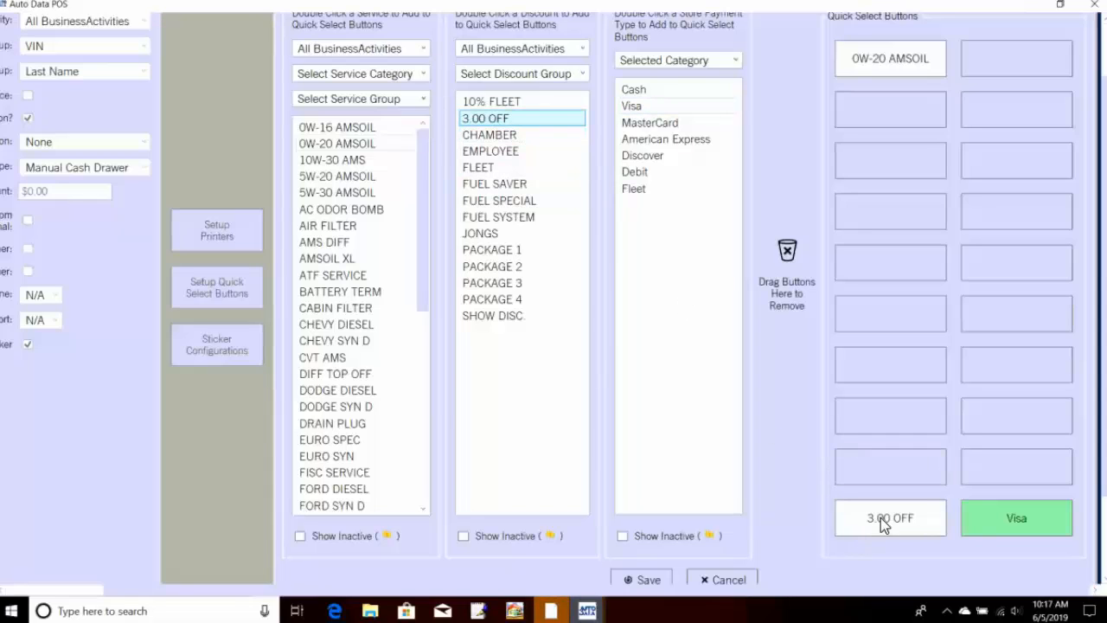
{"action": "left_click", "coordinate": [645, 582]}
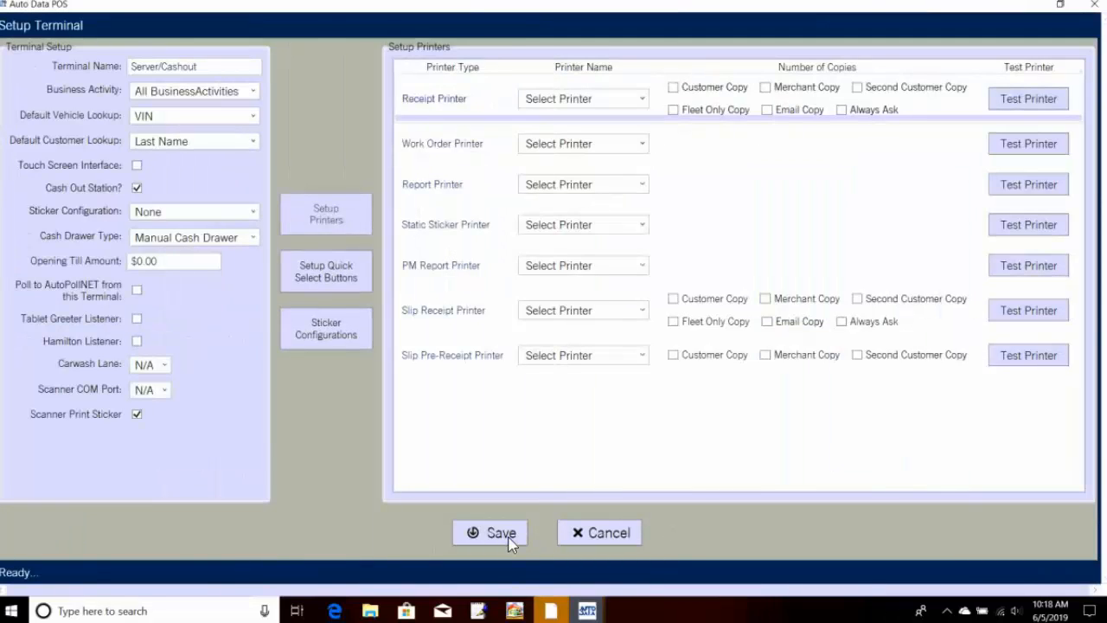
{"action": "left_click", "coordinate": [510, 540]}
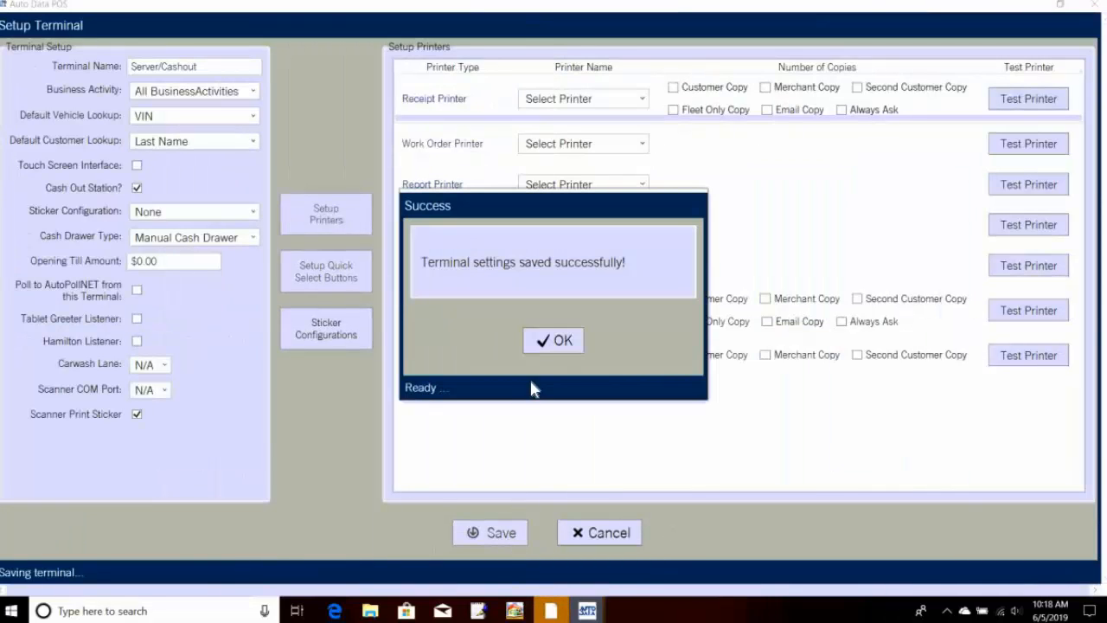
{"action": "left_click", "coordinate": [563, 341]}
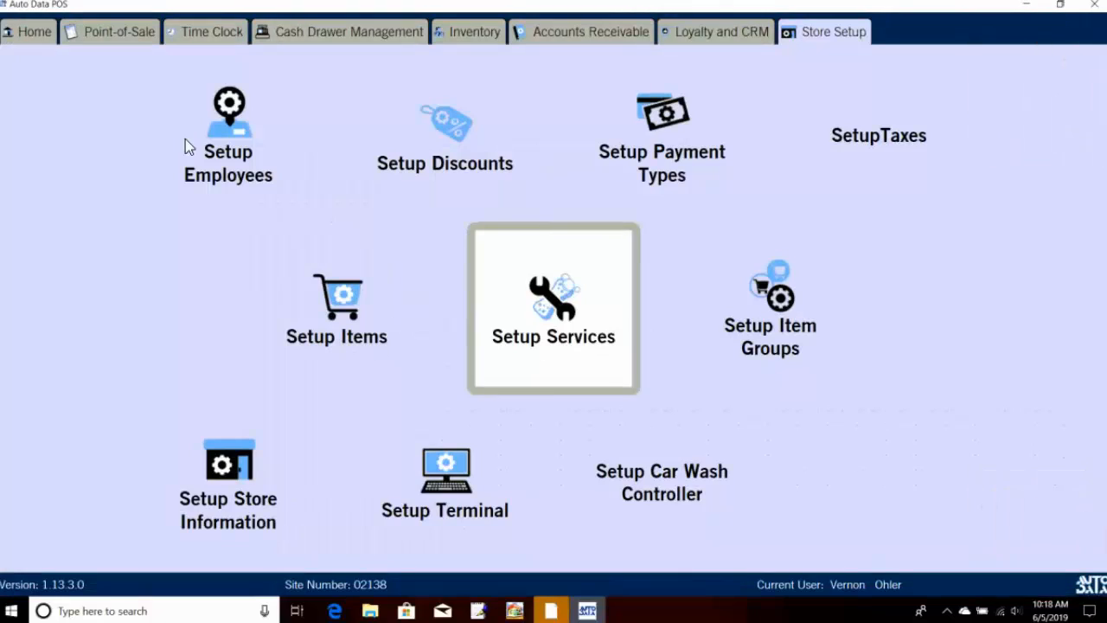
Step: Quick-add the 0W-20 AMSOIL service to a new service order, skipping the oil filter choice
{"action": "left_click", "coordinate": [121, 32]}
{"action": "left_click", "coordinate": [118, 112]}
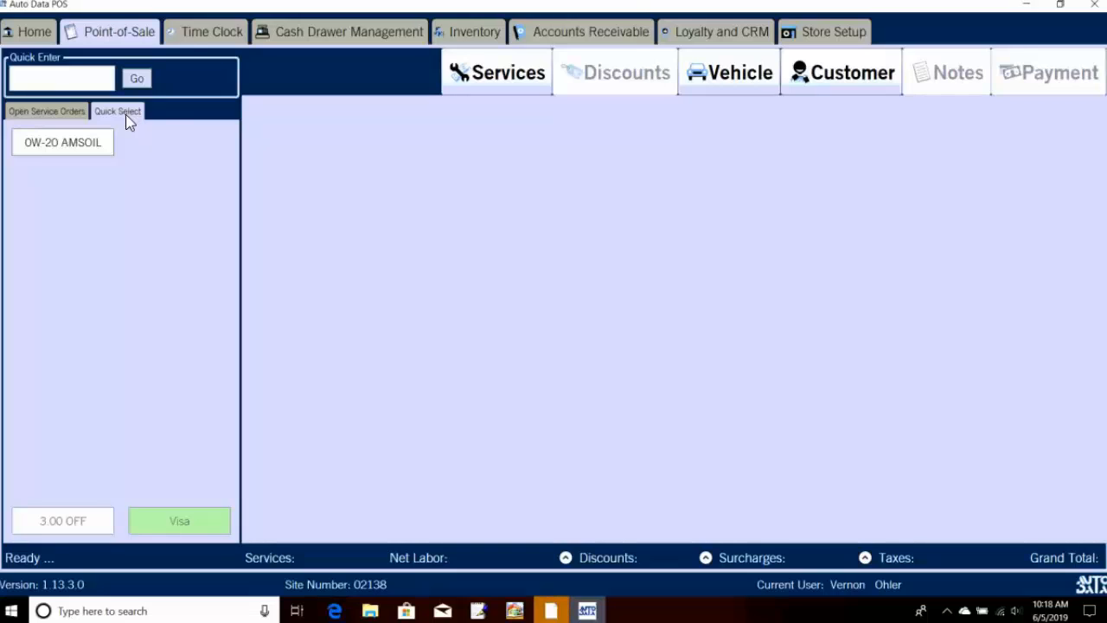
{"action": "left_click", "coordinate": [81, 144]}
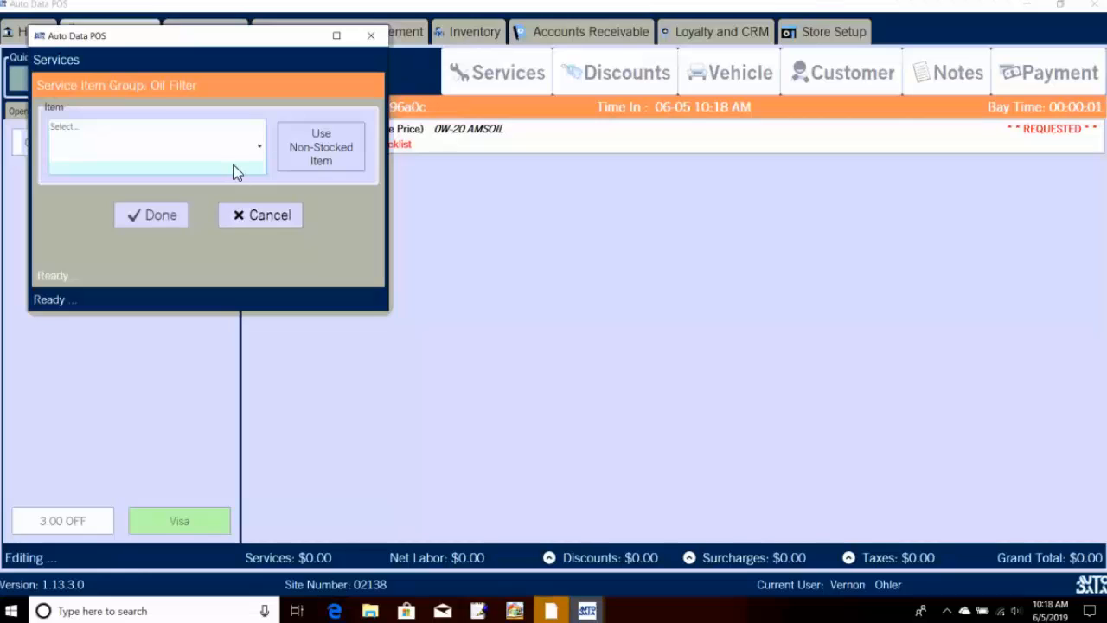
{"action": "left_click", "coordinate": [234, 167]}
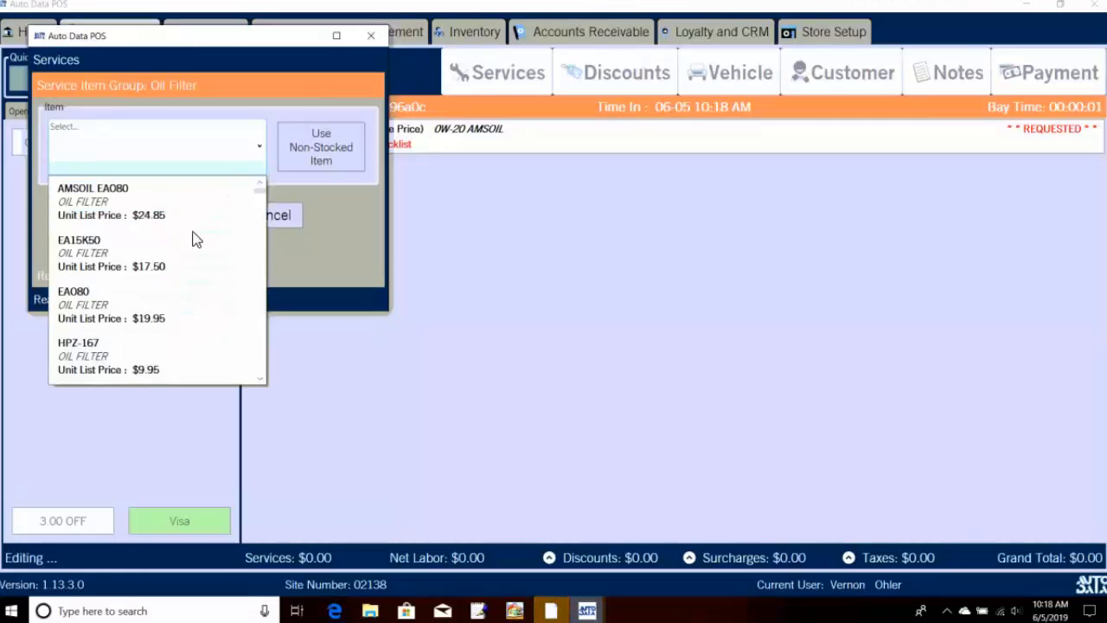
{"action": "left_click", "coordinate": [297, 214]}
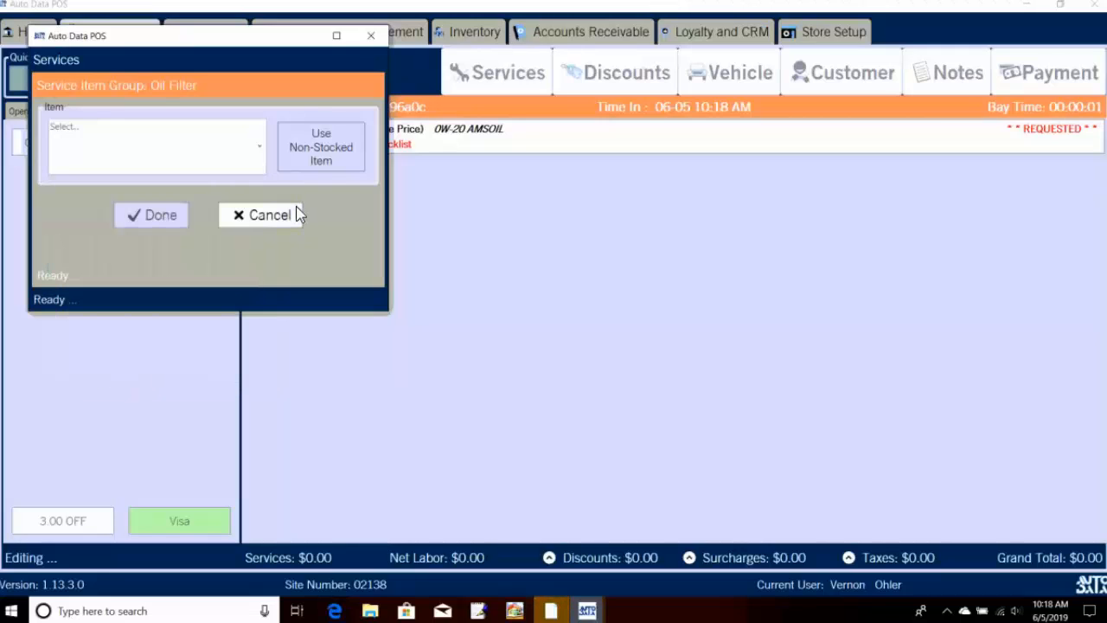
{"action": "left_click", "coordinate": [298, 215]}
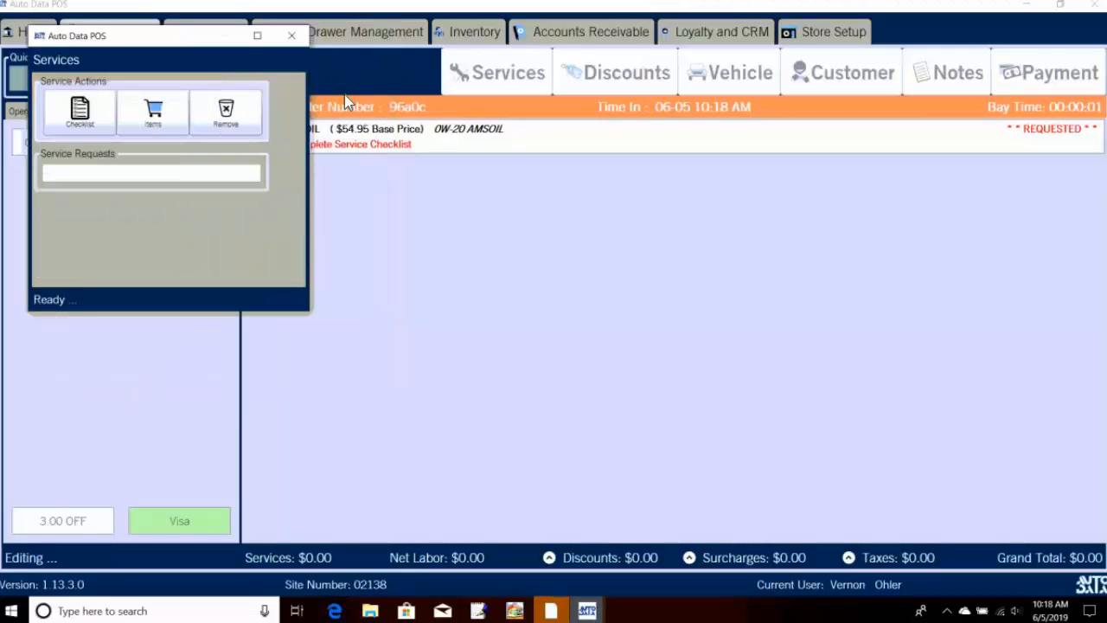
{"action": "left_click", "coordinate": [295, 35]}
Step: Remove the 0W-20 AMSOIL service from the order, leaving it at $0.00
{"action": "left_click", "coordinate": [741, 149]}
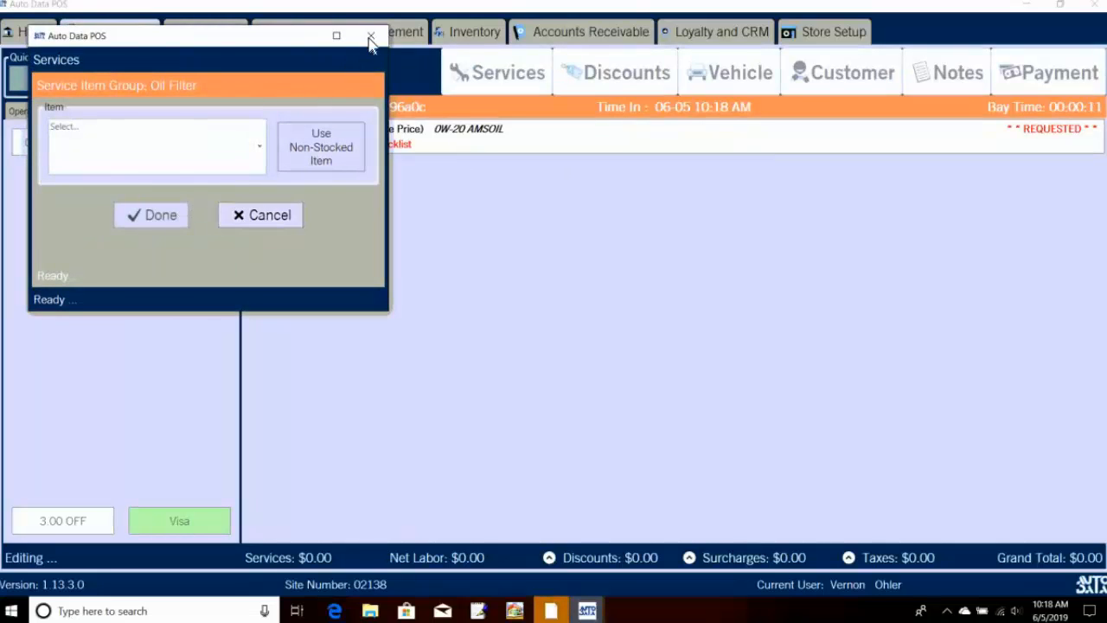
{"action": "left_click", "coordinate": [274, 216]}
{"action": "left_click", "coordinate": [237, 111]}
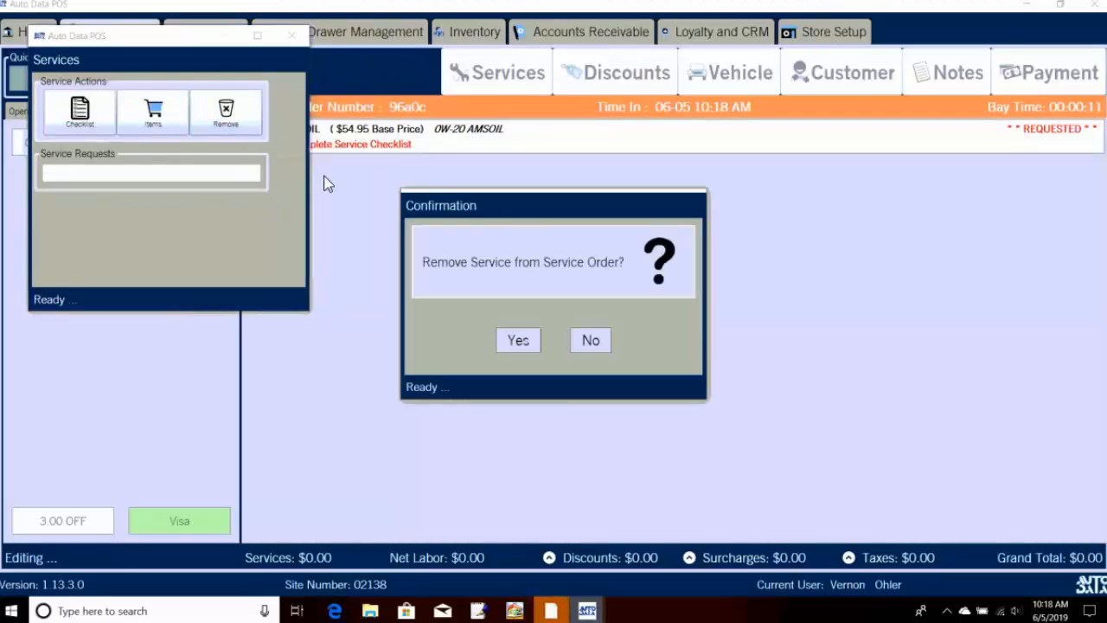
{"action": "left_click", "coordinate": [522, 343]}
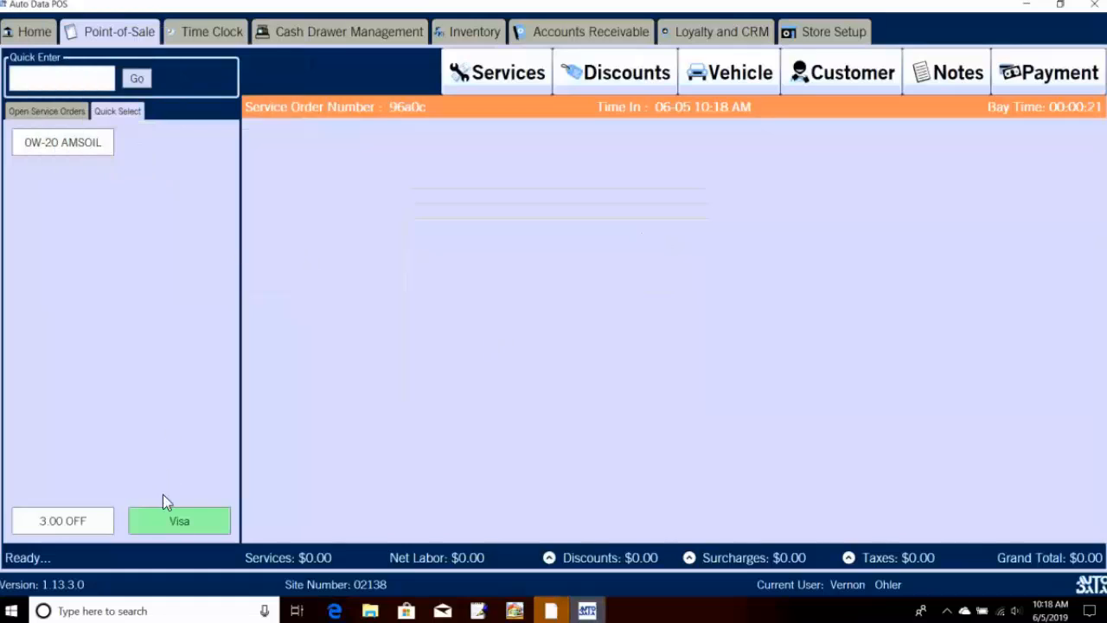
{"action": "left_click", "coordinate": [65, 114]}
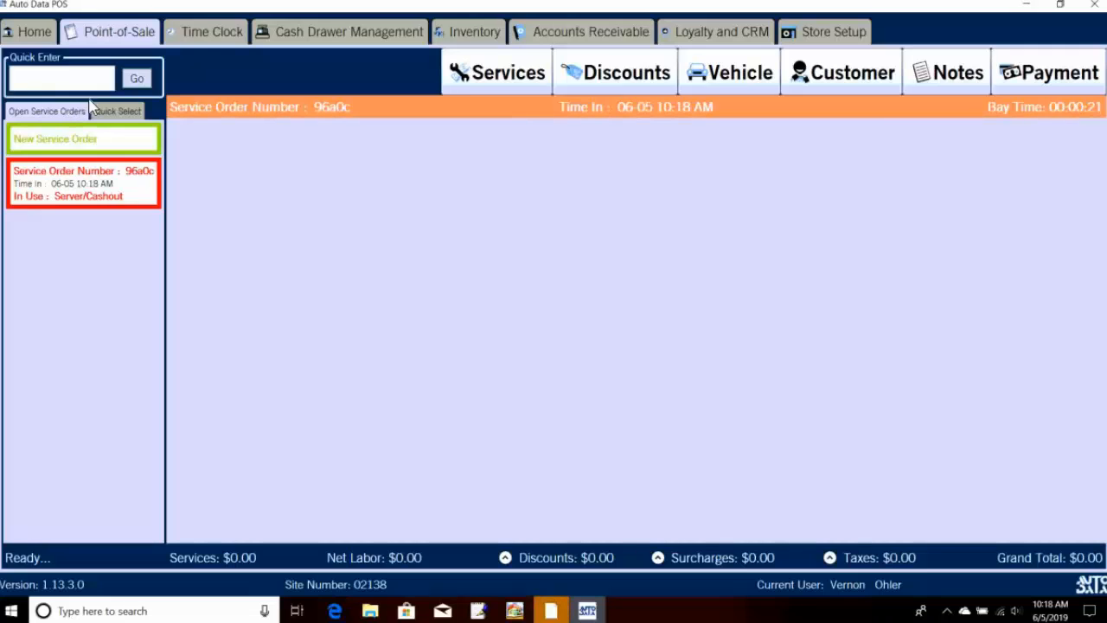
{"action": "left_click", "coordinate": [107, 116]}
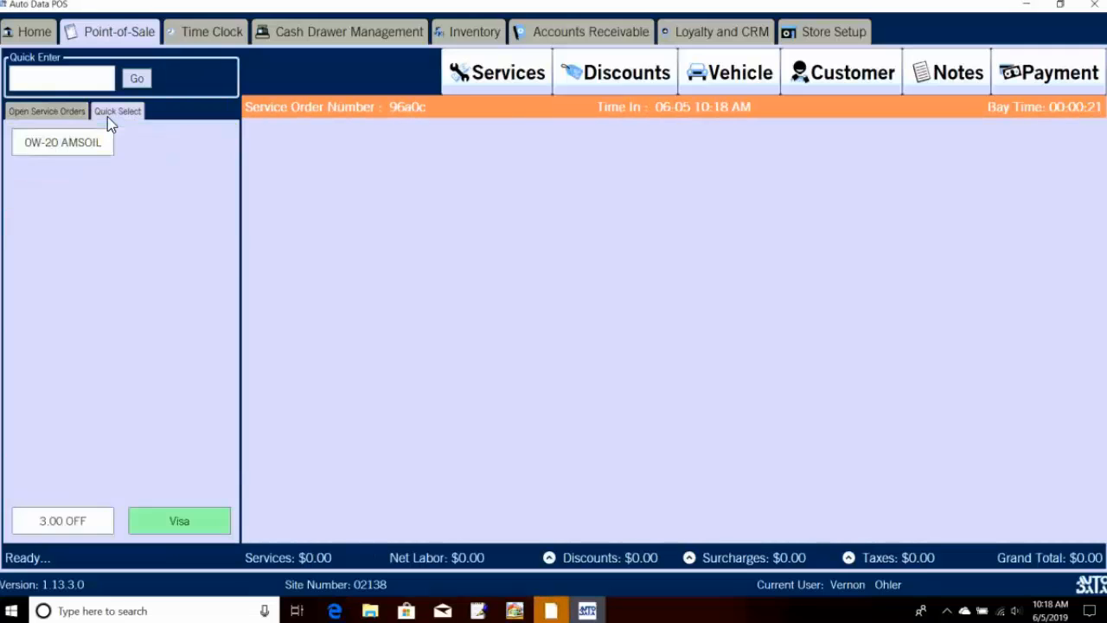
{"action": "left_click", "coordinate": [161, 527]}
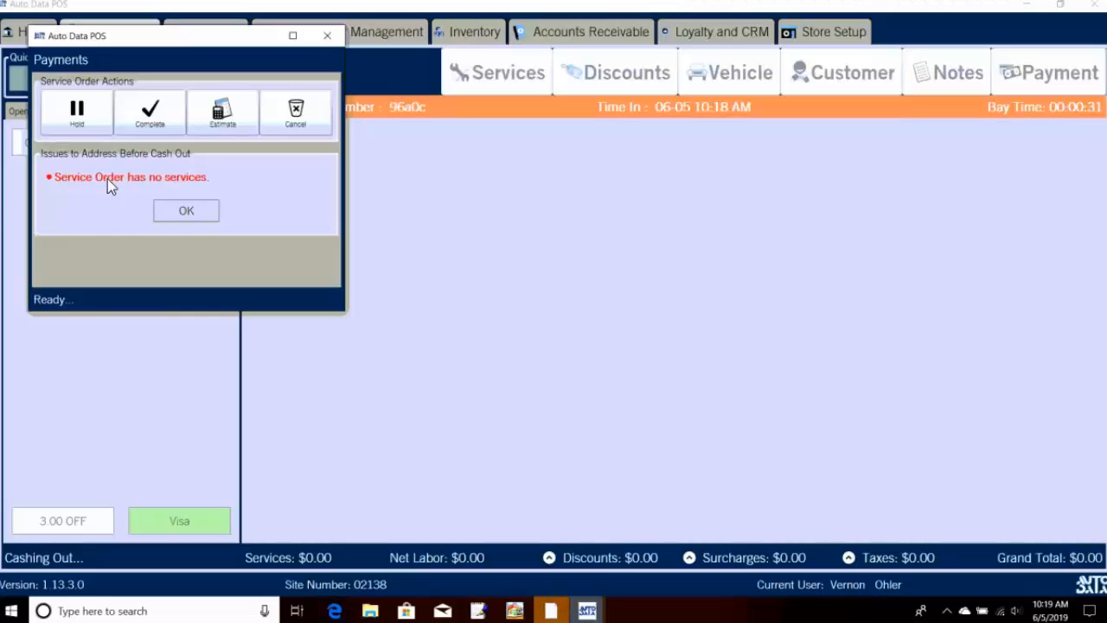
{"action": "left_click", "coordinate": [137, 131]}
{"action": "left_click", "coordinate": [328, 37]}
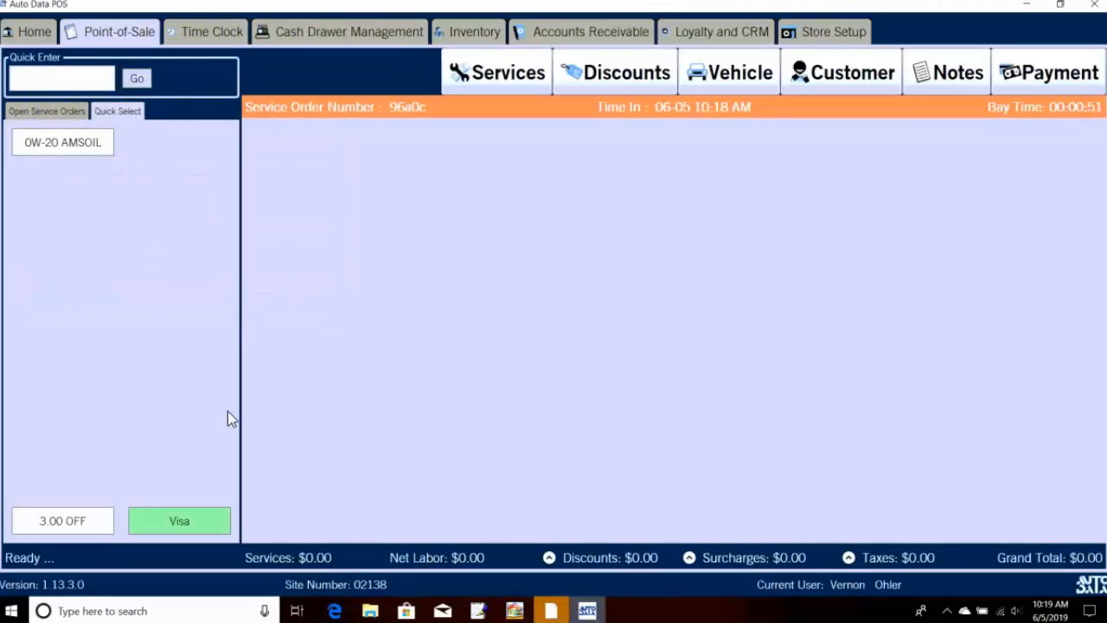
Step: Drag the Visa button to the trash in this terminal's Quick Select button setup
{"action": "left_click", "coordinate": [840, 41]}
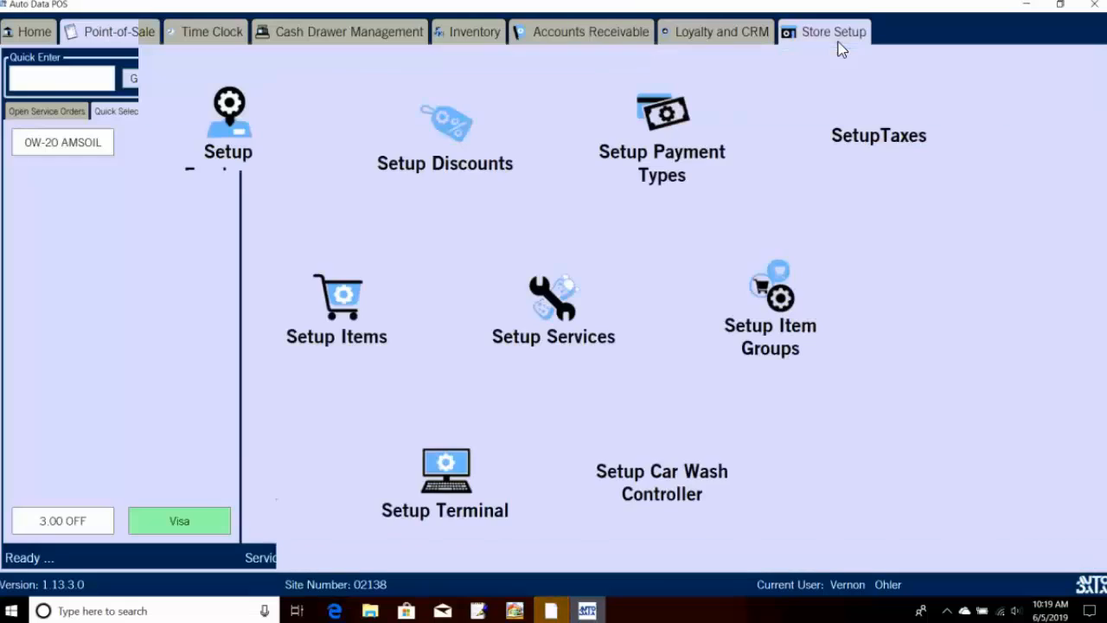
{"action": "left_click", "coordinate": [450, 495]}
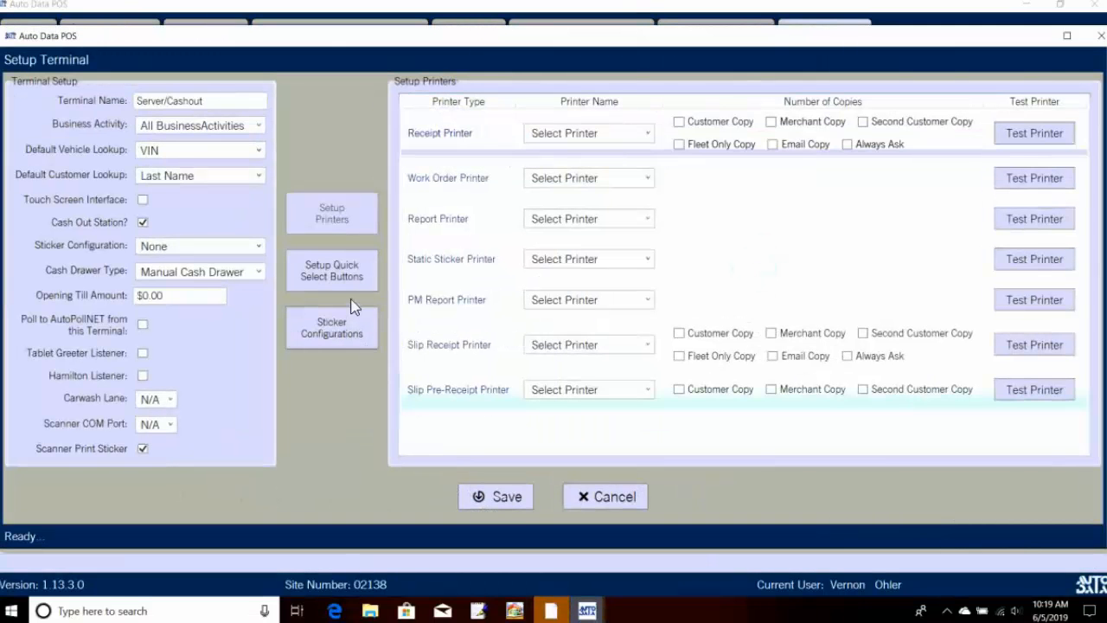
{"action": "left_click", "coordinate": [349, 284]}
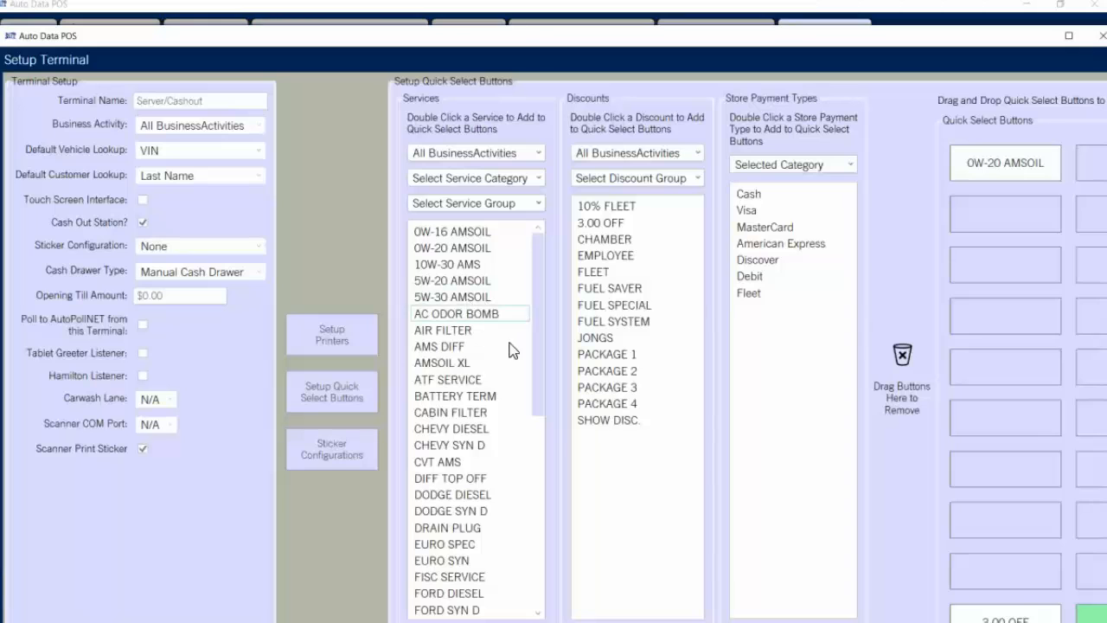
{"action": "scroll", "coordinate": [511, 346], "scroll_direction": "down", "scroll_amount": 2}
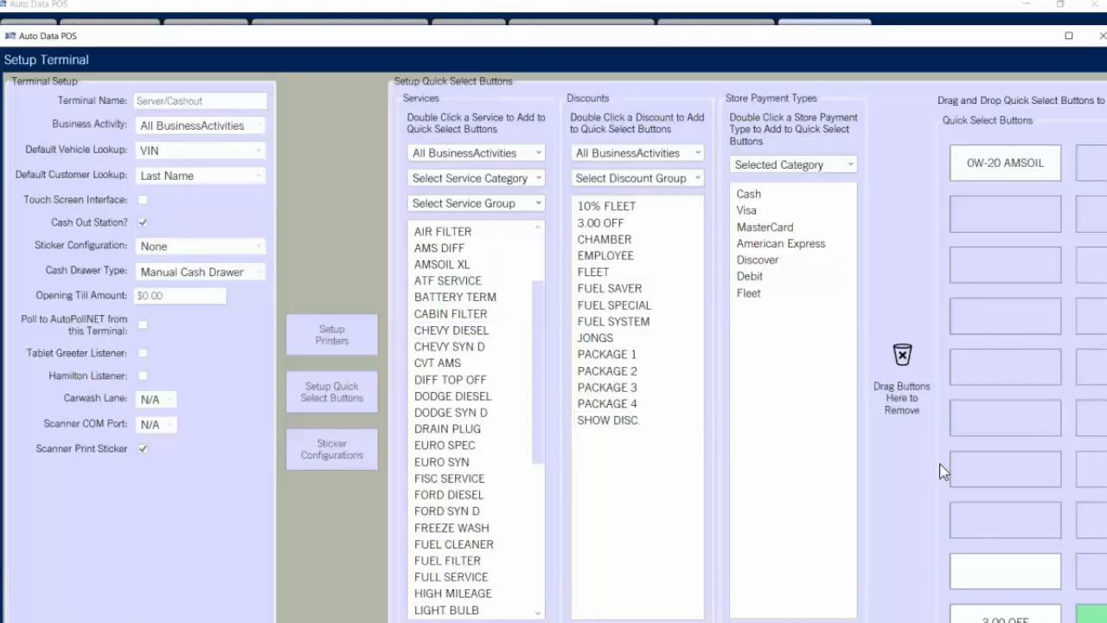
{"action": "left_click", "coordinate": [1068, 36]}
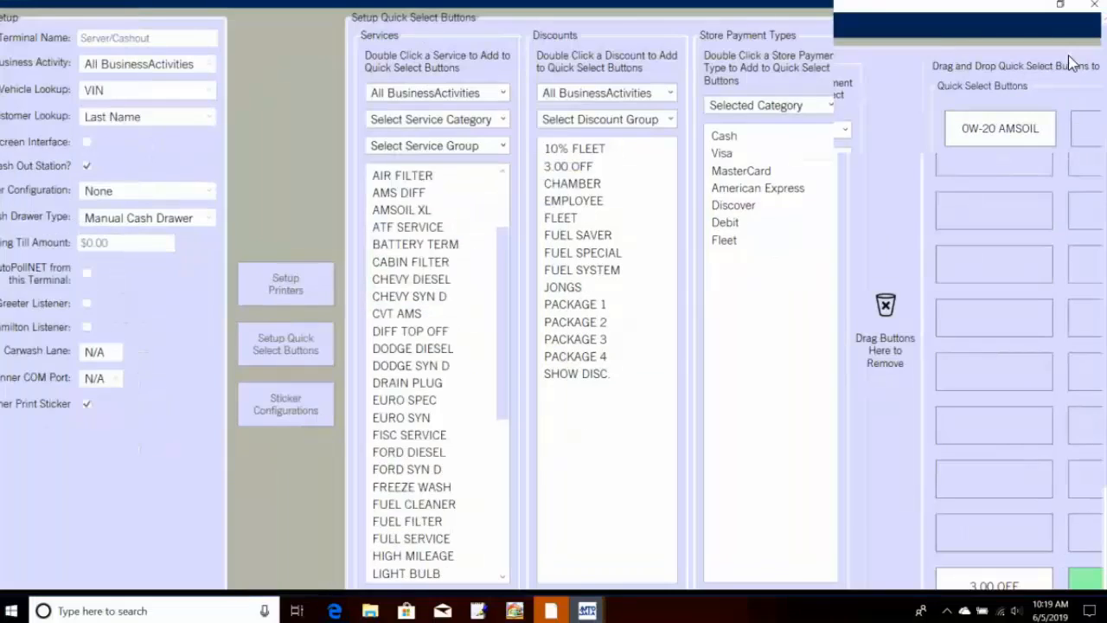
{"action": "scroll", "coordinate": [1038, 432], "scroll_direction": "down", "scroll_amount": 1}
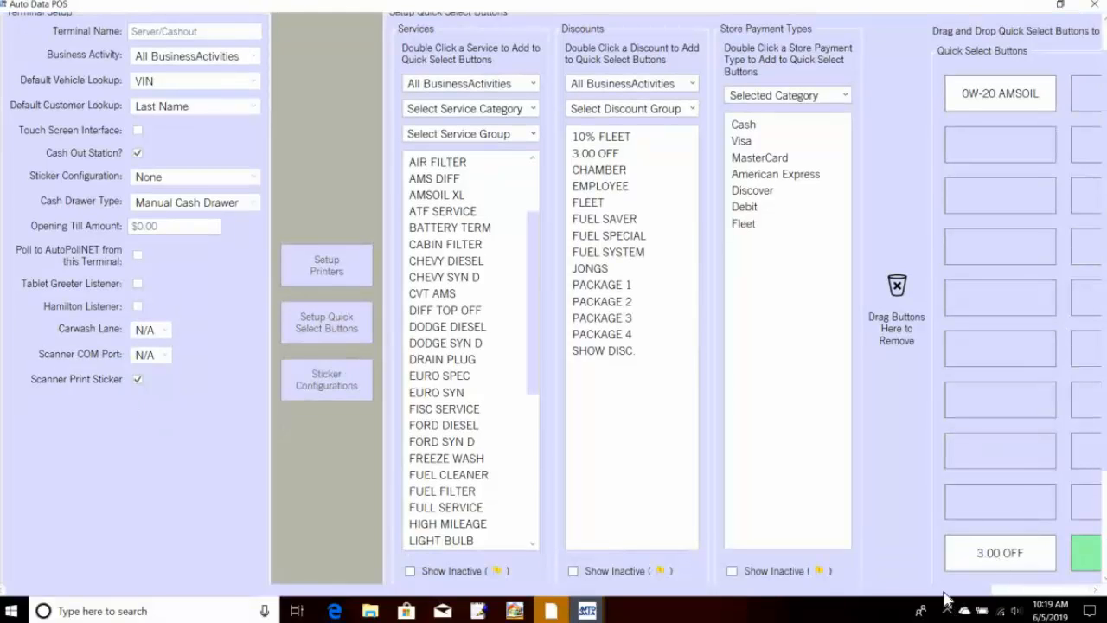
{"action": "left_click_drag", "start_coordinate": [943, 591], "coordinate": [1013, 590]}
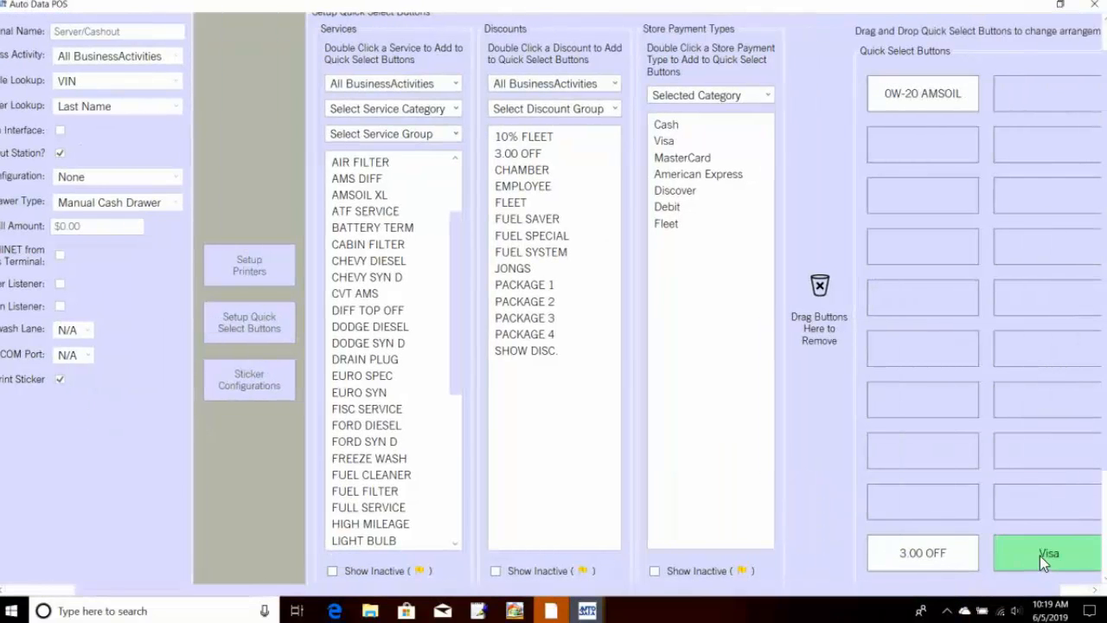
{"action": "left_click_drag", "start_coordinate": [1040, 555], "coordinate": [816, 330]}
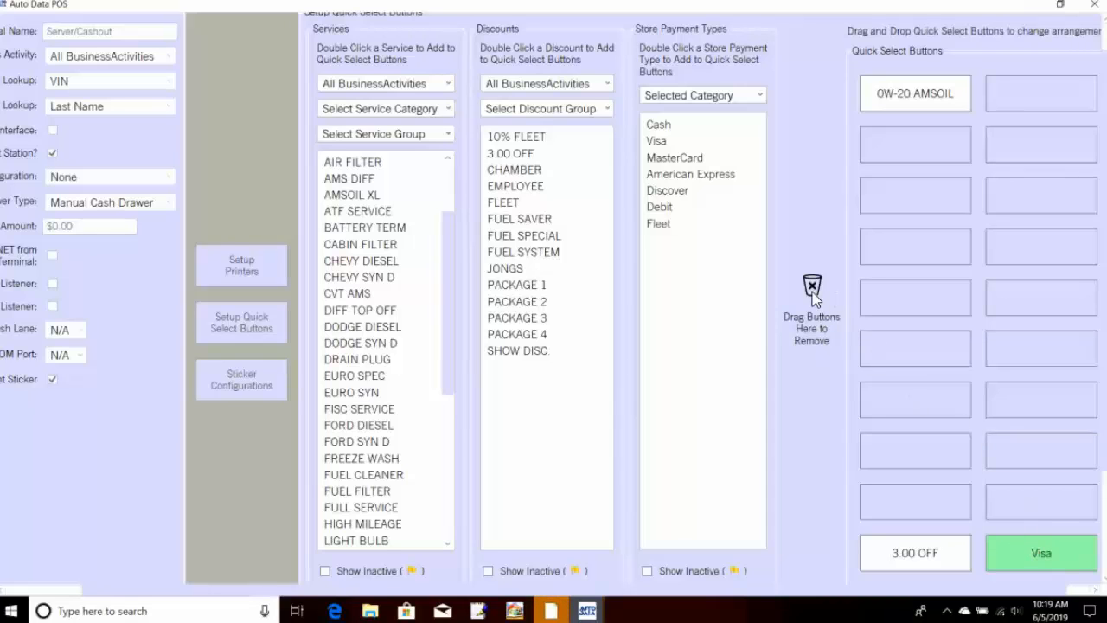
{"action": "left_click_drag", "start_coordinate": [813, 296], "coordinate": [813, 294]}
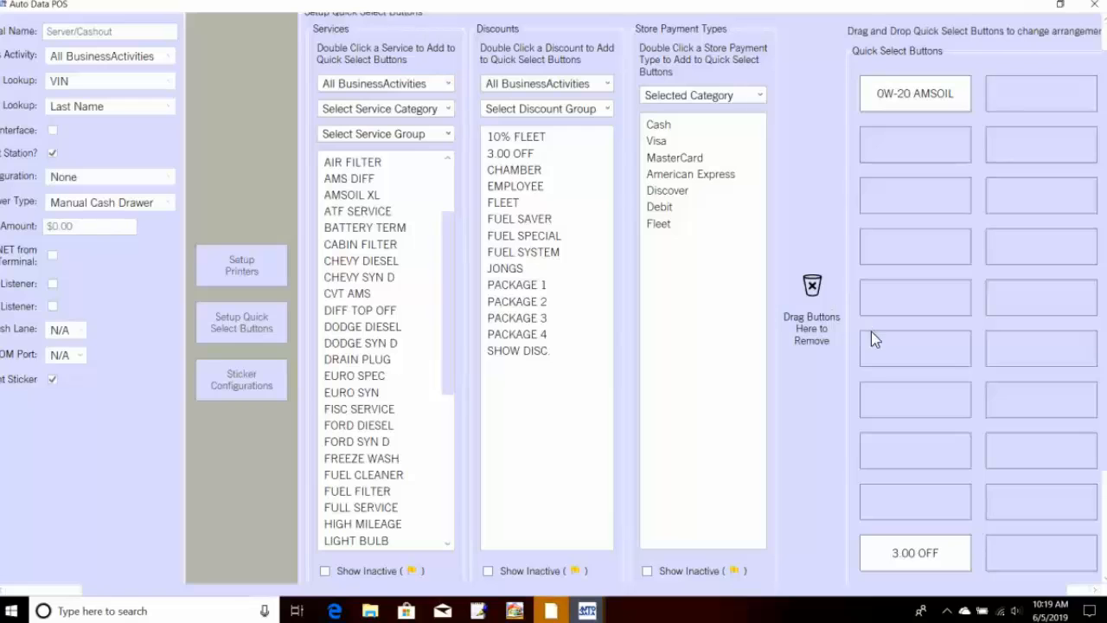
Step: Save the quick-select changes and the terminal settings, acknowledging the confirmation
{"action": "scroll", "coordinate": [801, 401], "scroll_direction": "down", "scroll_amount": 2}
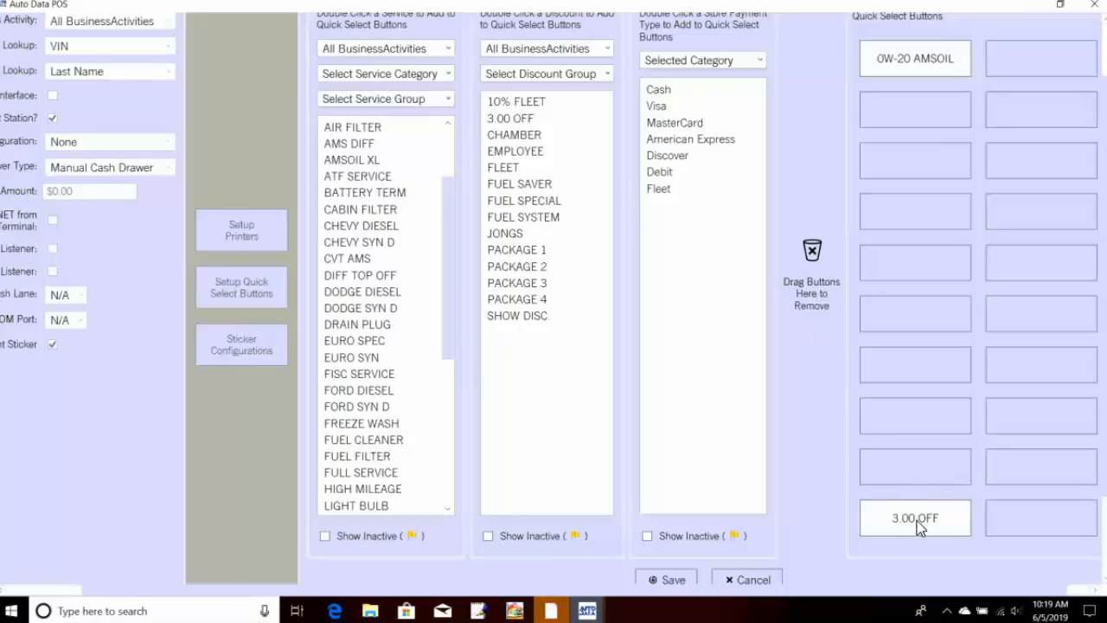
{"action": "left_click", "coordinate": [671, 580]}
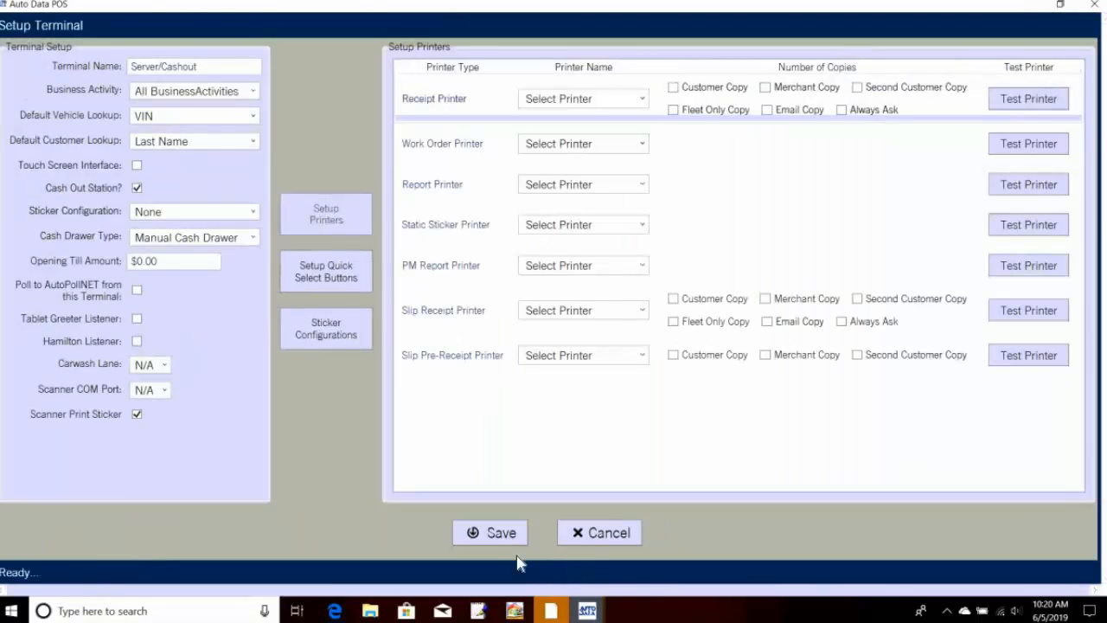
{"action": "left_click", "coordinate": [496, 544]}
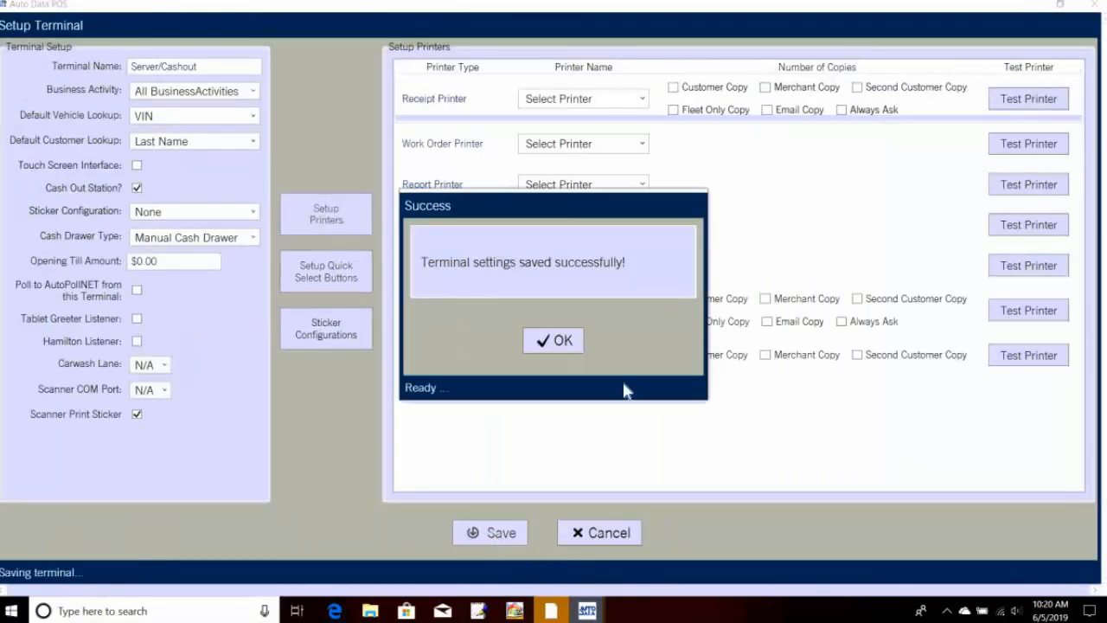
{"action": "left_click", "coordinate": [567, 338]}
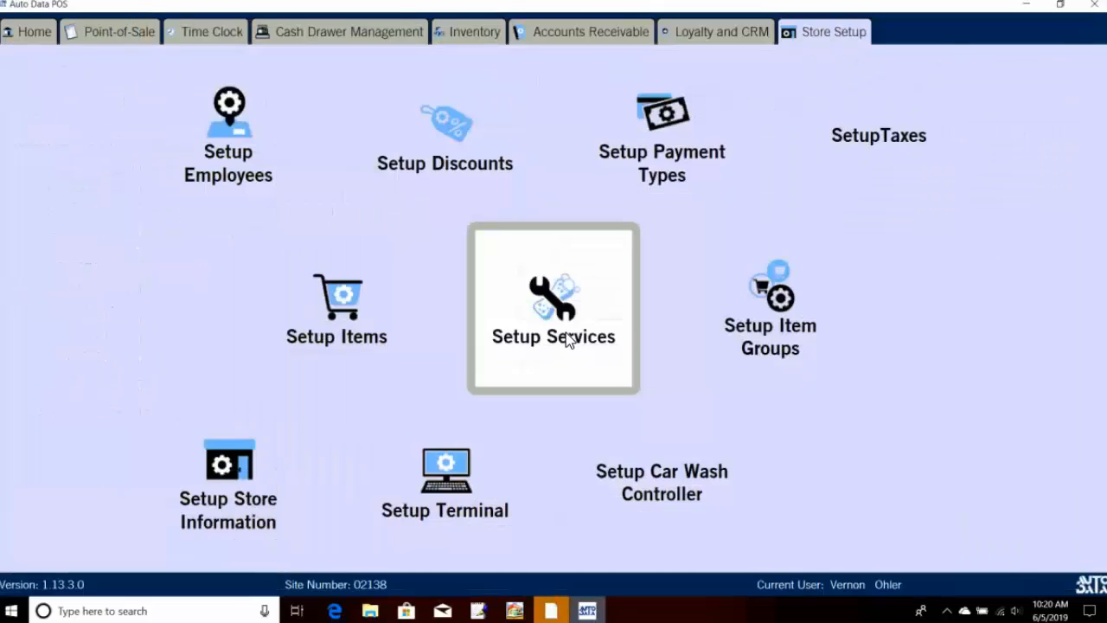
{"action": "left_click", "coordinate": [278, 33]}
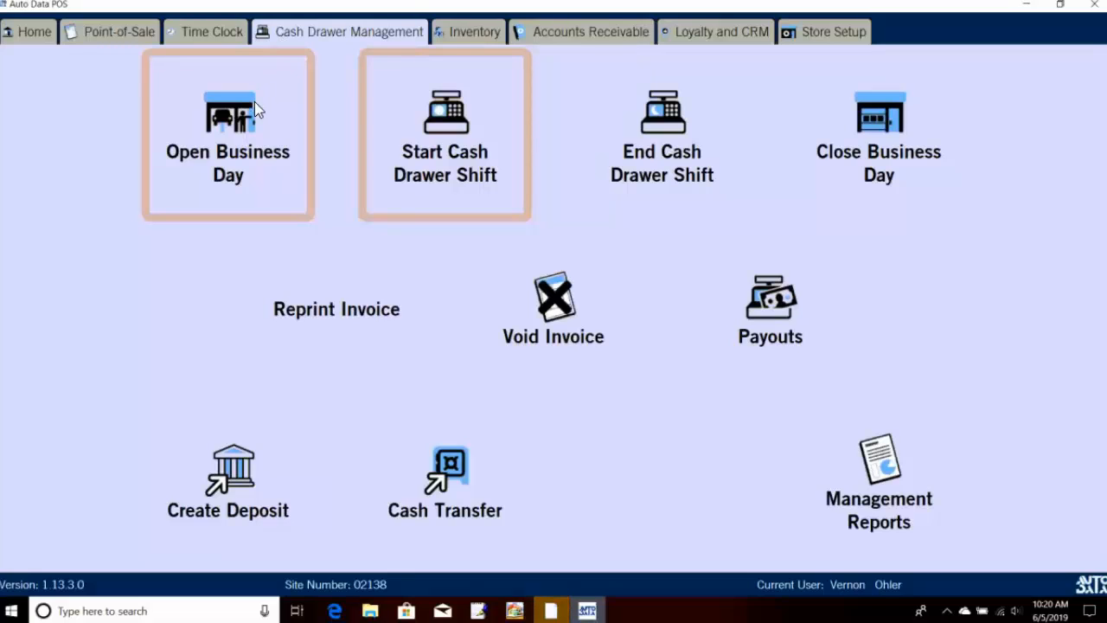
{"action": "left_click", "coordinate": [233, 35]}
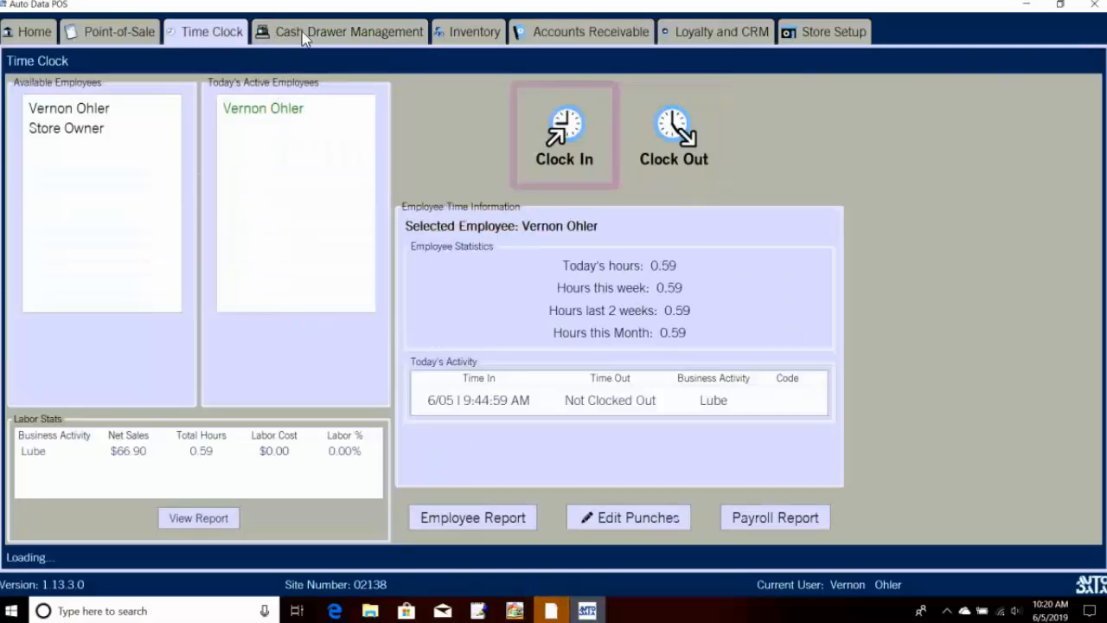
{"action": "left_click", "coordinate": [302, 32]}
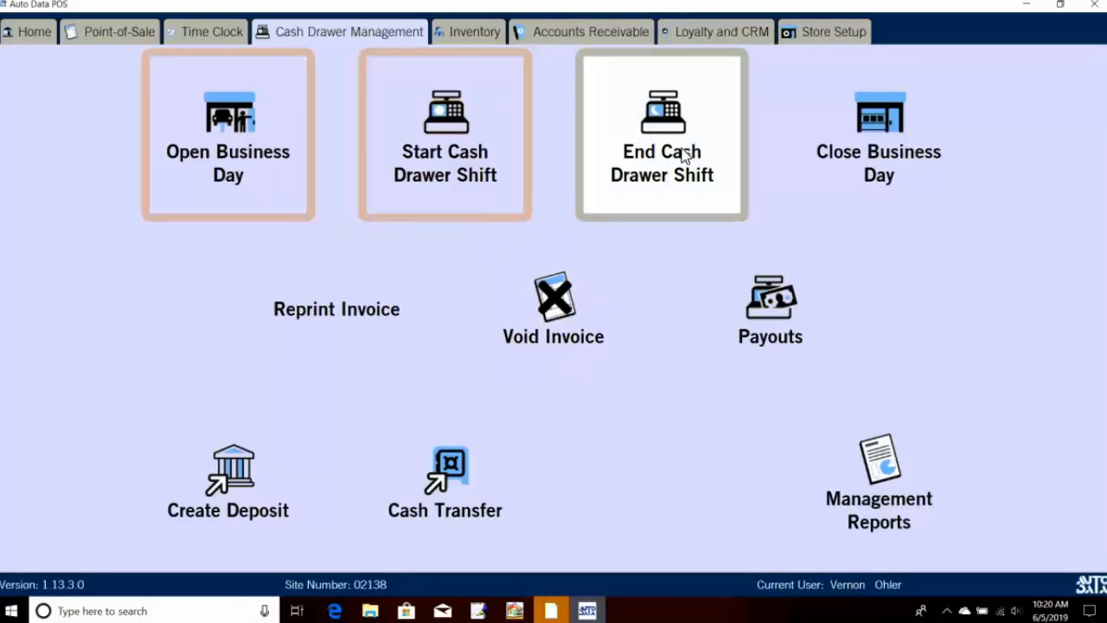
{"action": "left_click", "coordinate": [555, 317]}
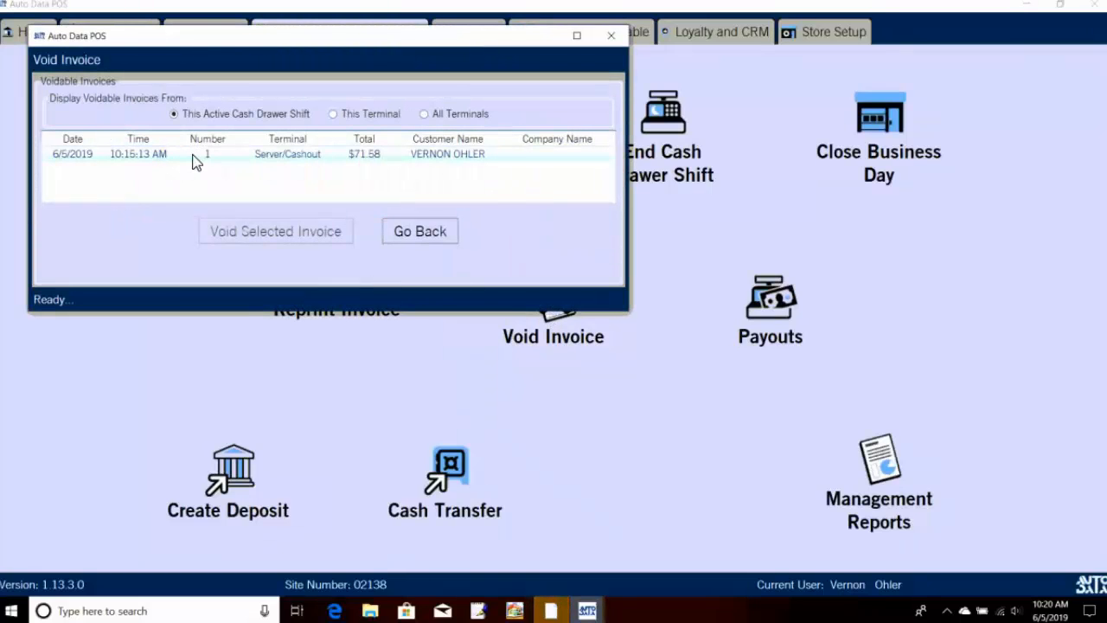
{"action": "left_click", "coordinate": [197, 156]}
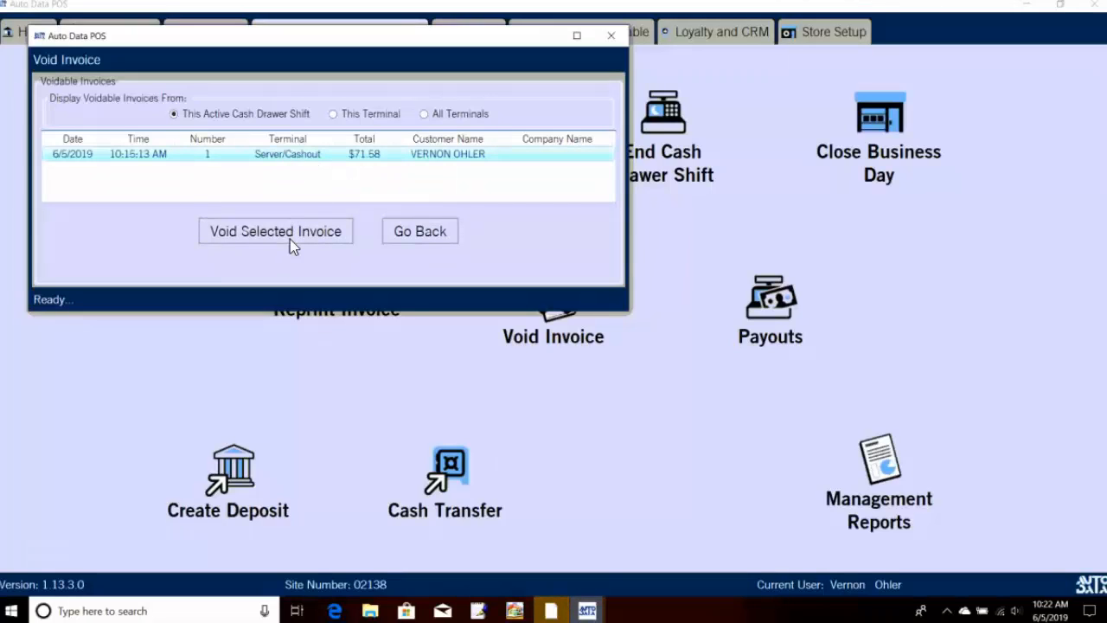
{"action": "left_click", "coordinate": [445, 235]}
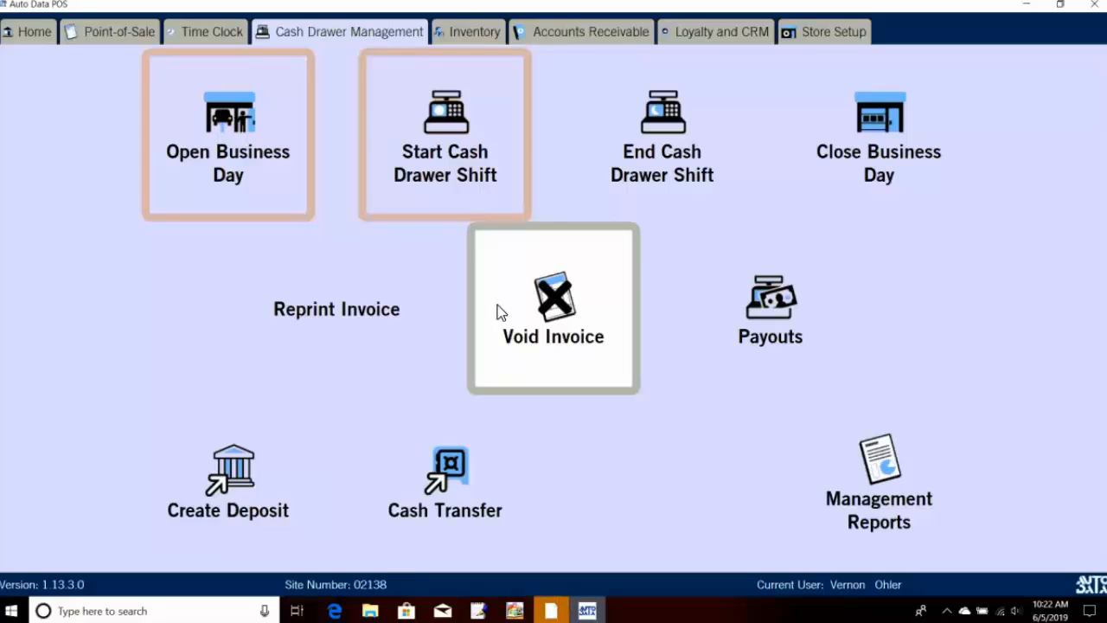
Step: Set the invoice reprint search's start date to 5/1/2019
{"action": "left_click", "coordinate": [397, 311]}
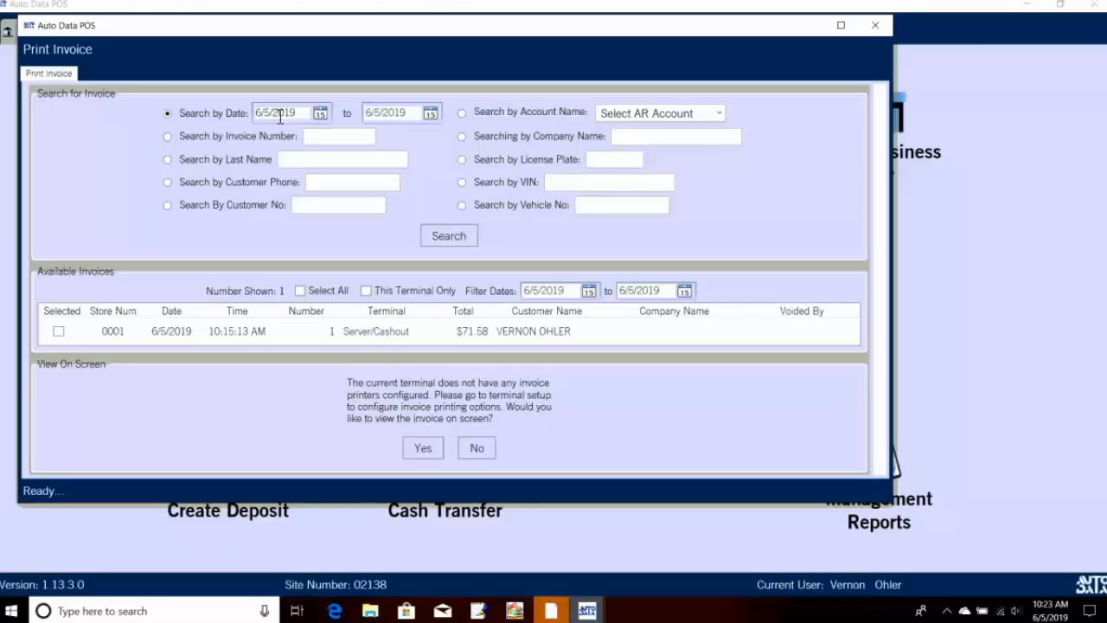
{"action": "left_click", "coordinate": [321, 117]}
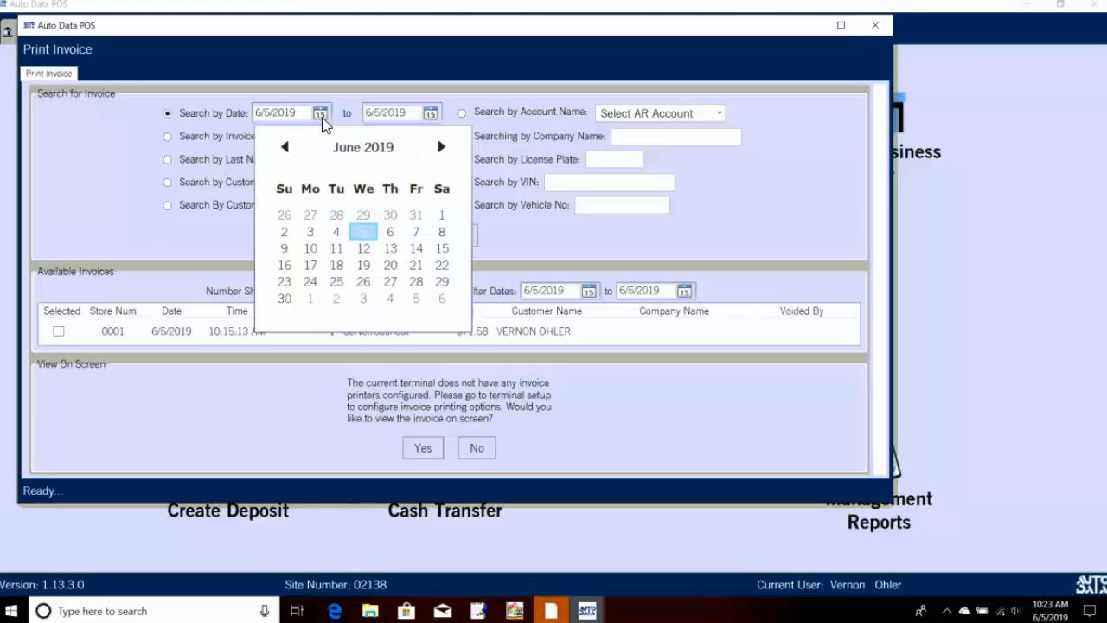
{"action": "left_click", "coordinate": [285, 147]}
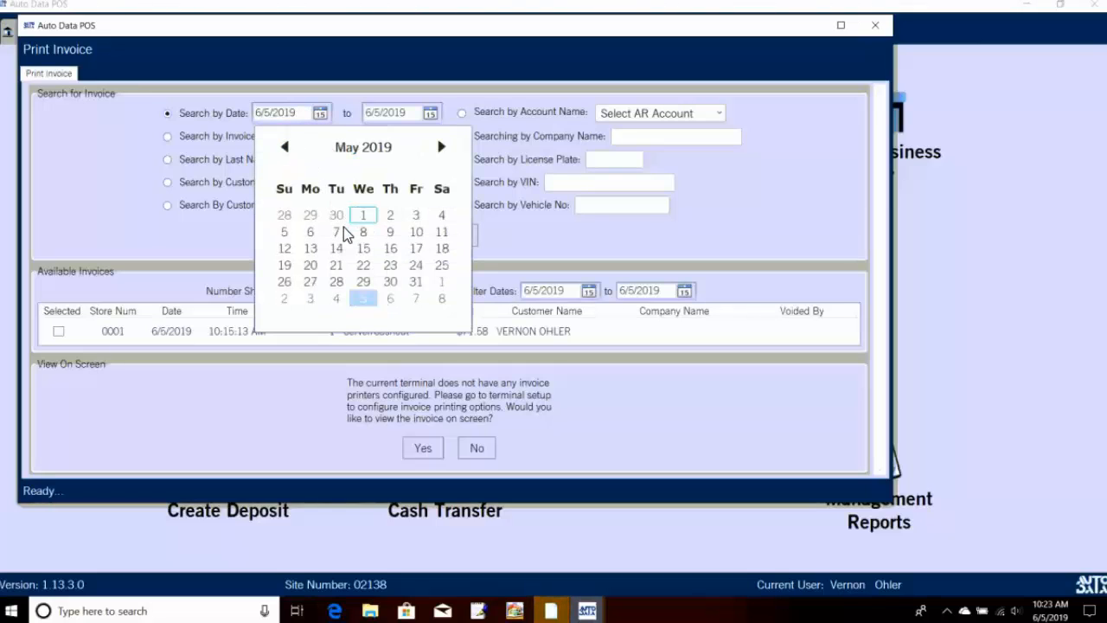
{"action": "left_click", "coordinate": [362, 216]}
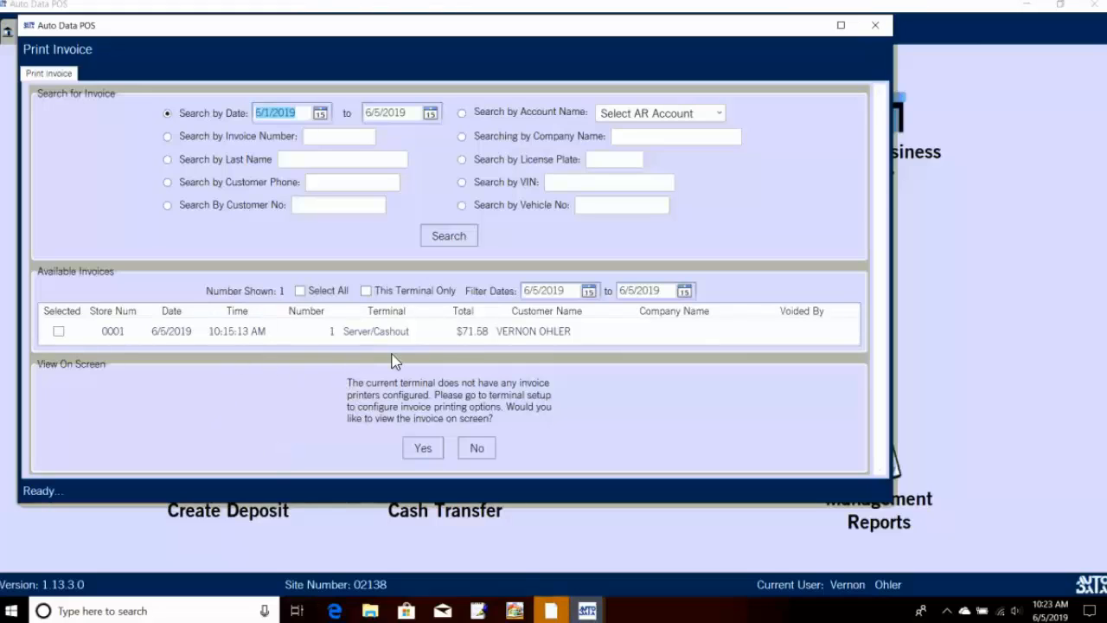
Step: Search by invoice number 1 and tick that invoice for reprinting
{"action": "left_click", "coordinate": [171, 136]}
{"action": "left_click", "coordinate": [320, 136]}
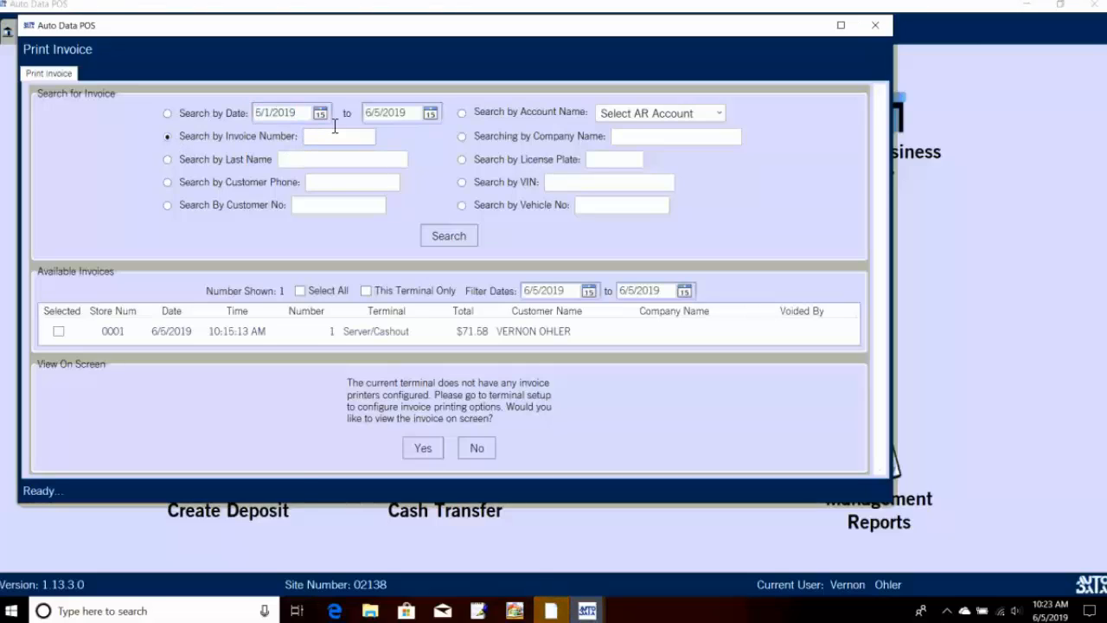
{"action": "type", "text": "1"}
{"action": "left_click", "coordinate": [459, 236]}
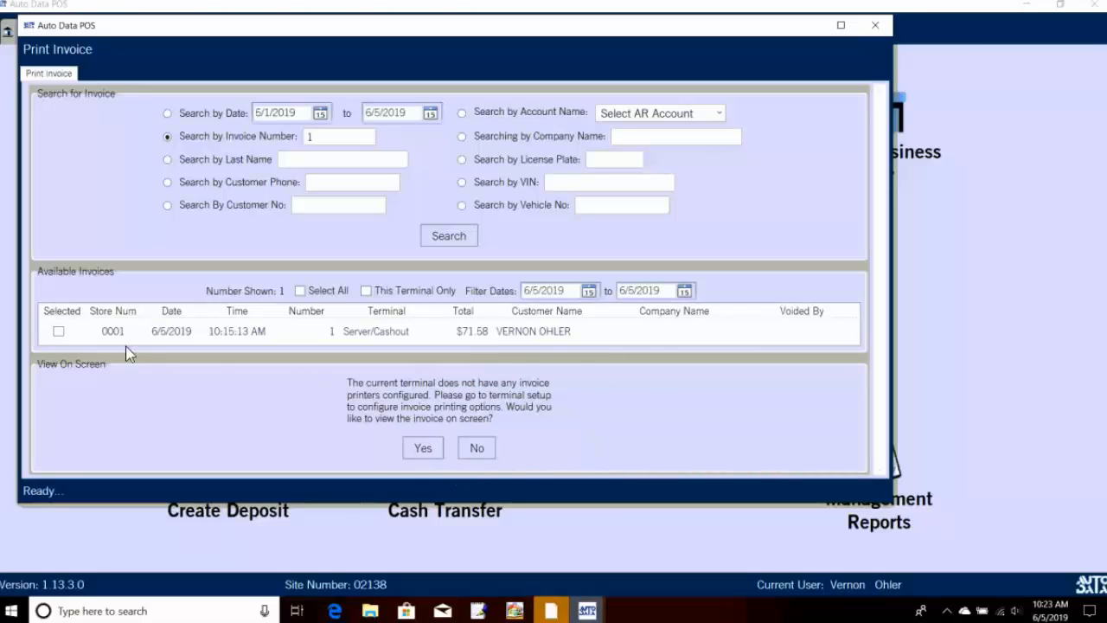
{"action": "left_click", "coordinate": [63, 333]}
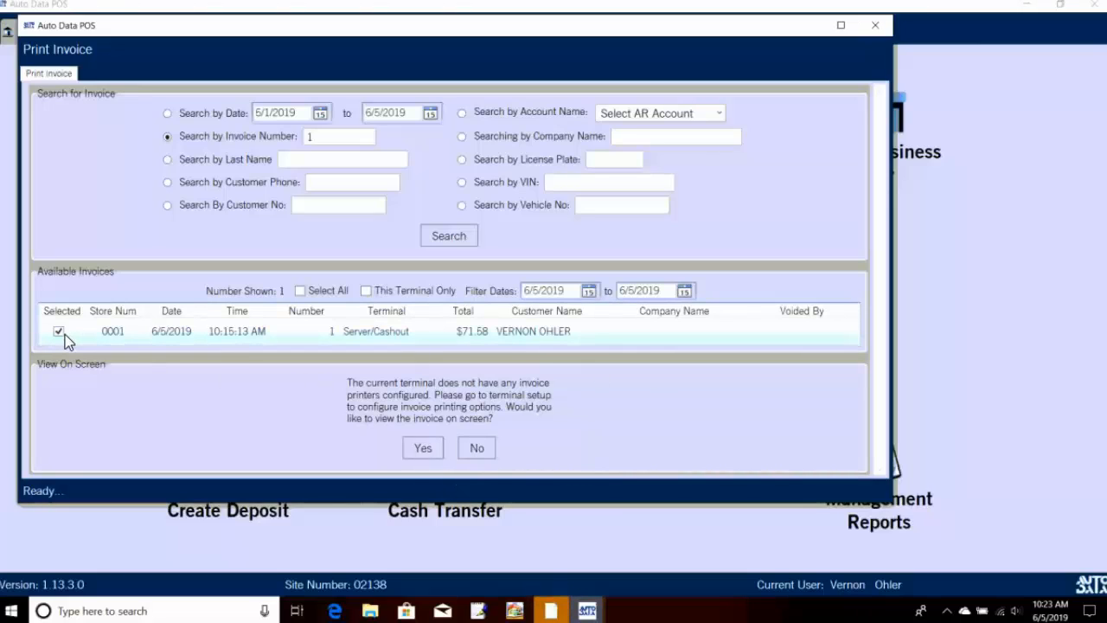
{"action": "left_click", "coordinate": [424, 457]}
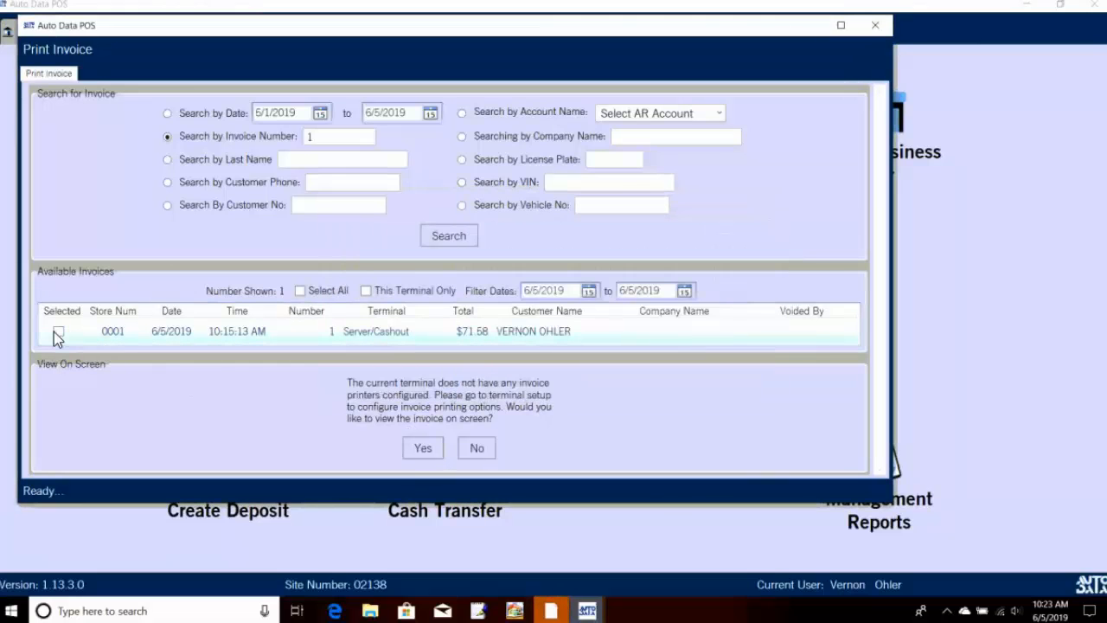
{"action": "left_click", "coordinate": [59, 332]}
Step: Preview invoice 1 on screen, then close the preview and the Print Invoice window
{"action": "left_click", "coordinate": [422, 447]}
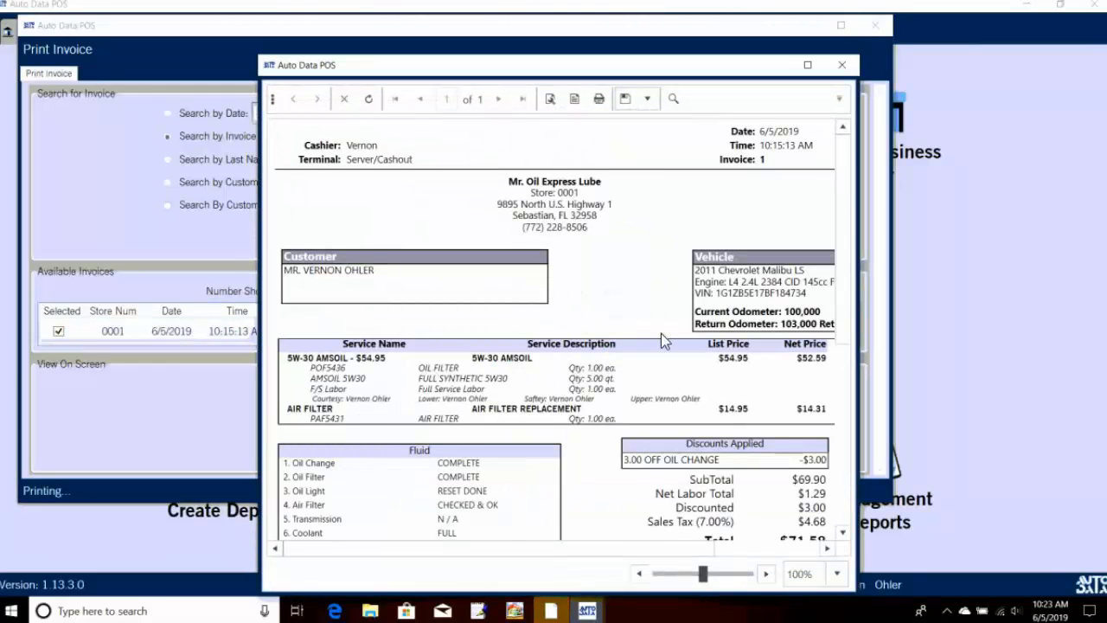
{"action": "scroll", "coordinate": [661, 333], "scroll_direction": "down", "scroll_amount": 1}
{"action": "scroll", "coordinate": [670, 341], "scroll_direction": "down", "scroll_amount": 8}
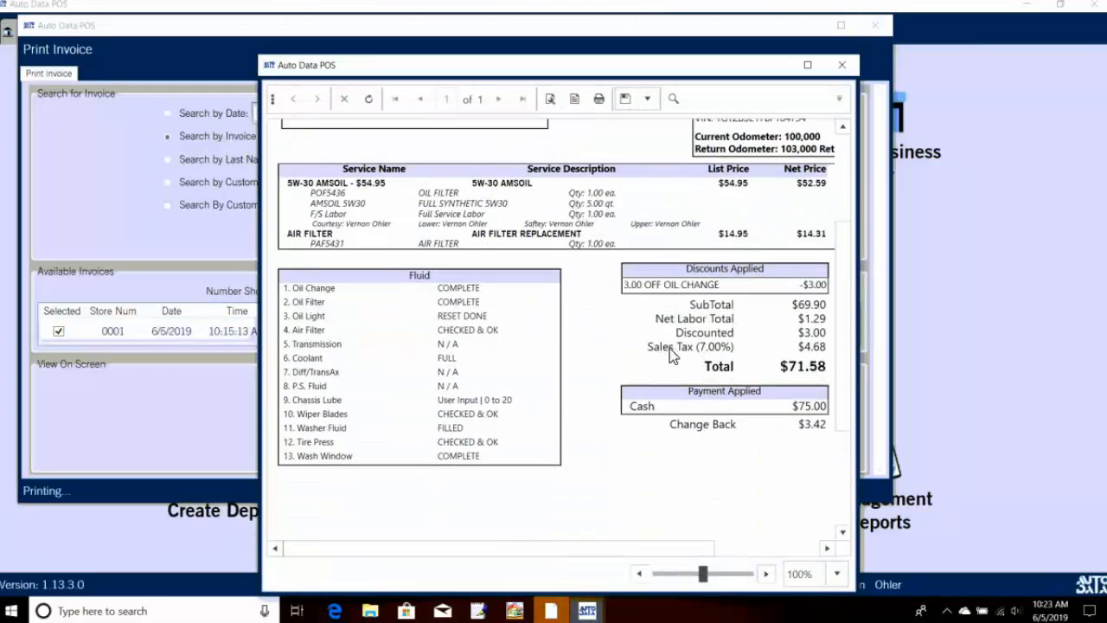
{"action": "scroll", "coordinate": [783, 372], "scroll_direction": "up", "scroll_amount": 5}
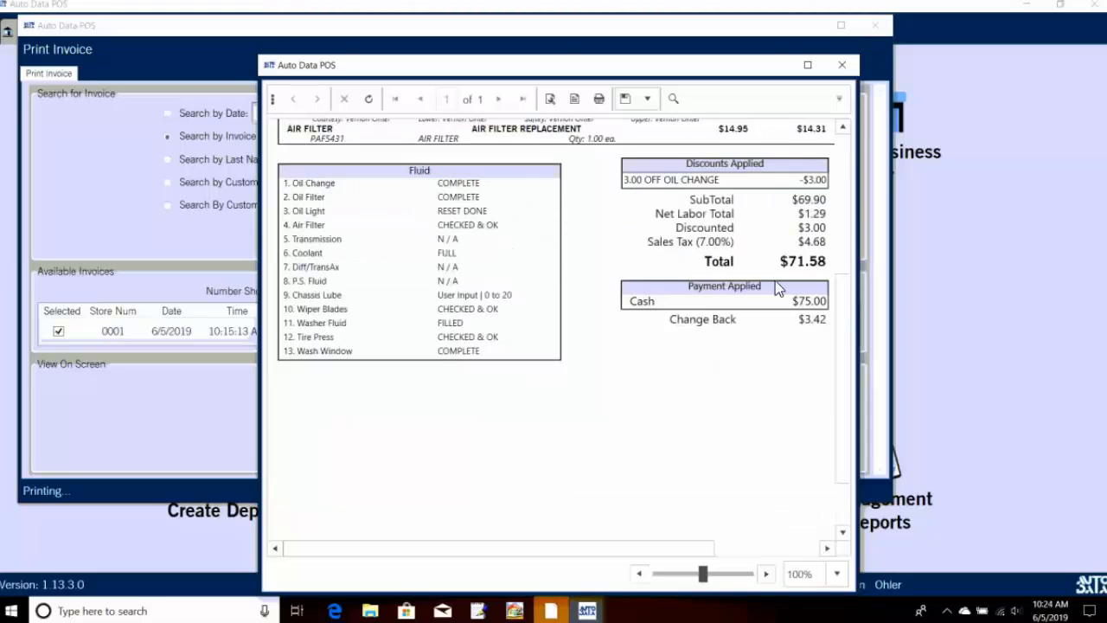
{"action": "left_click", "coordinate": [842, 67]}
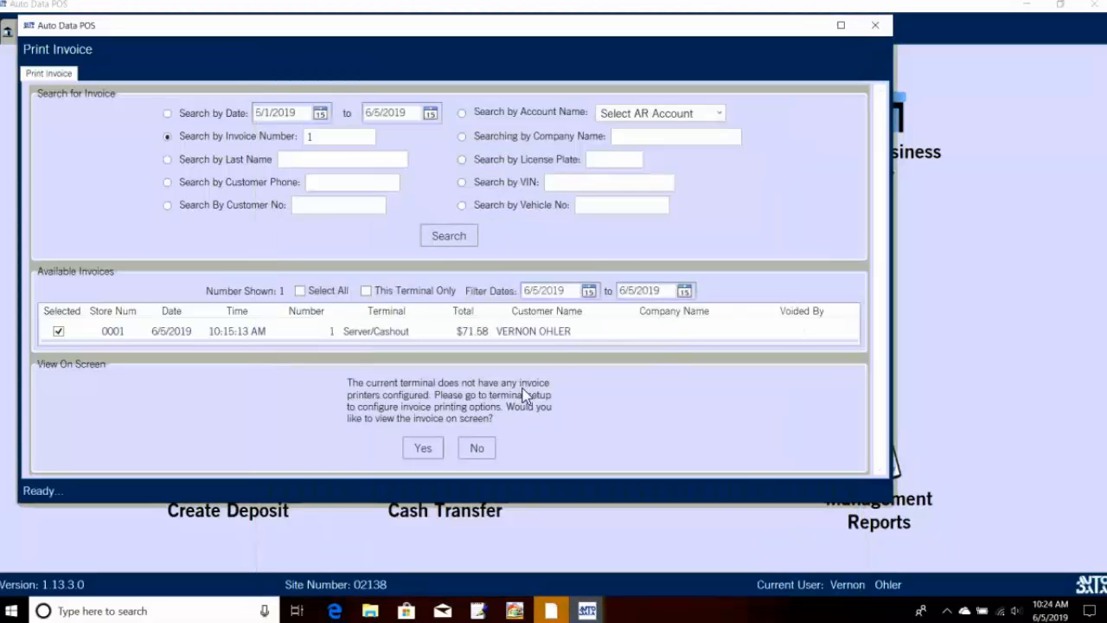
{"action": "left_click", "coordinate": [476, 448]}
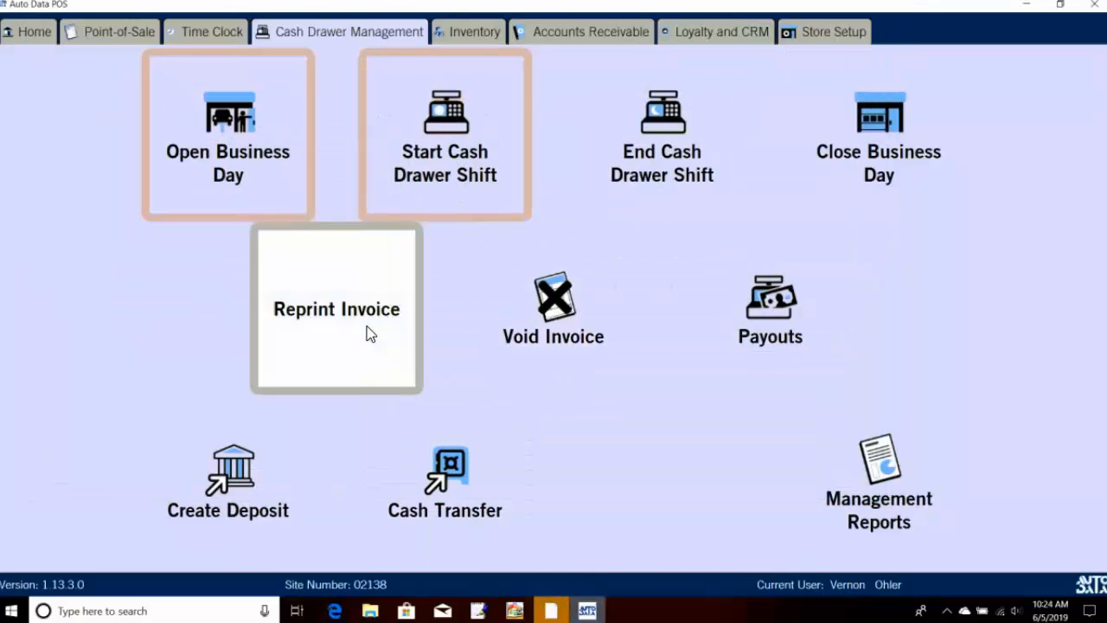
{"action": "left_click", "coordinate": [765, 320]}
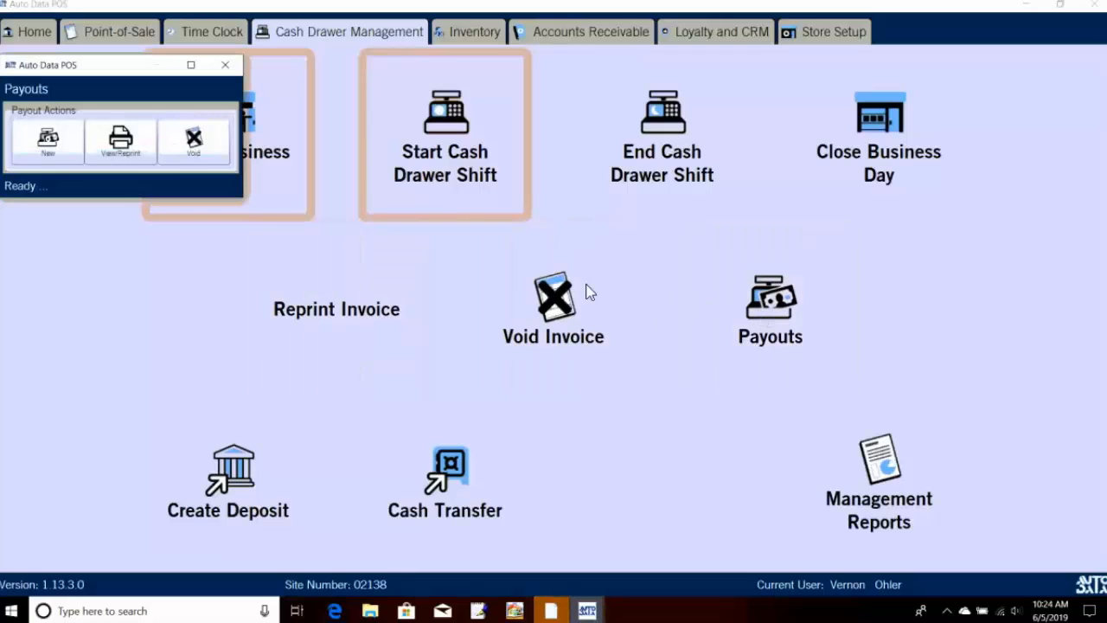
{"action": "left_click", "coordinate": [36, 151]}
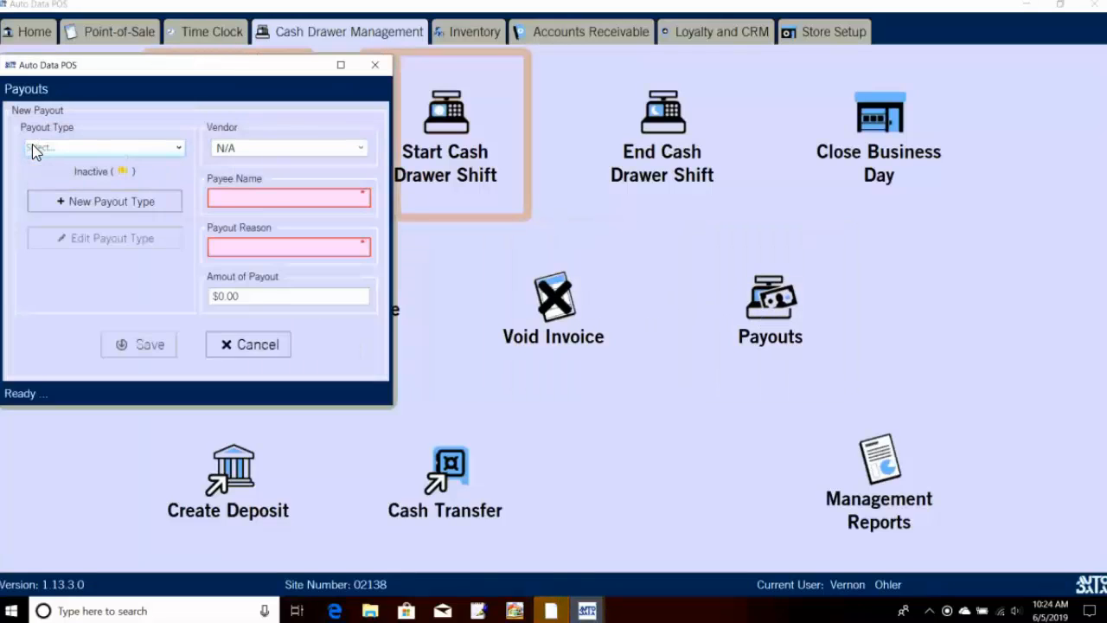
{"action": "left_click", "coordinate": [160, 152]}
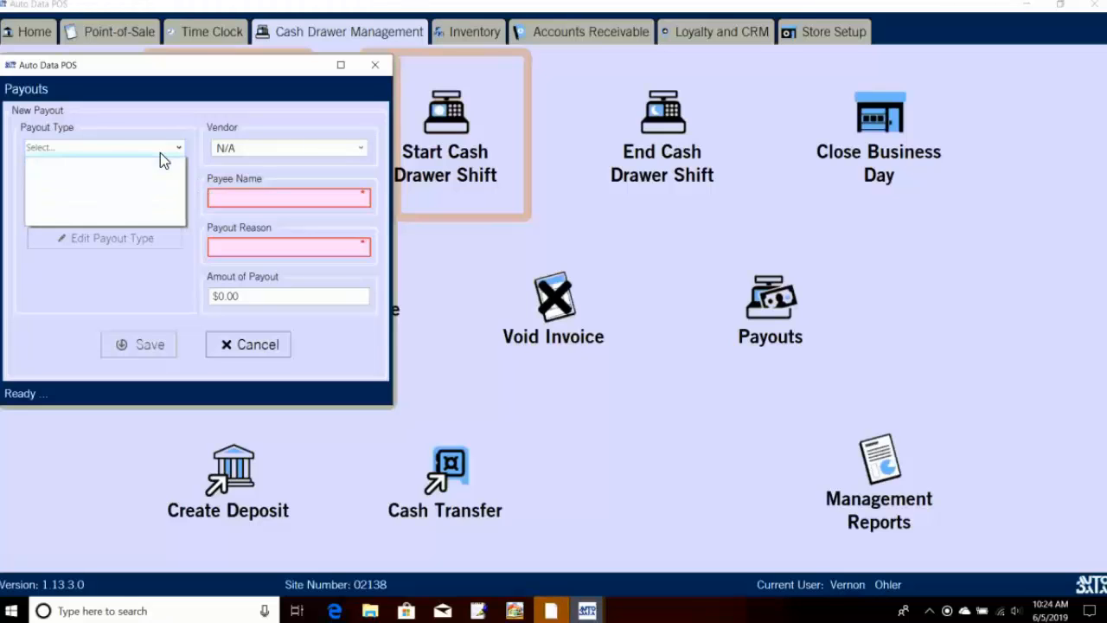
{"action": "left_click", "coordinate": [104, 276]}
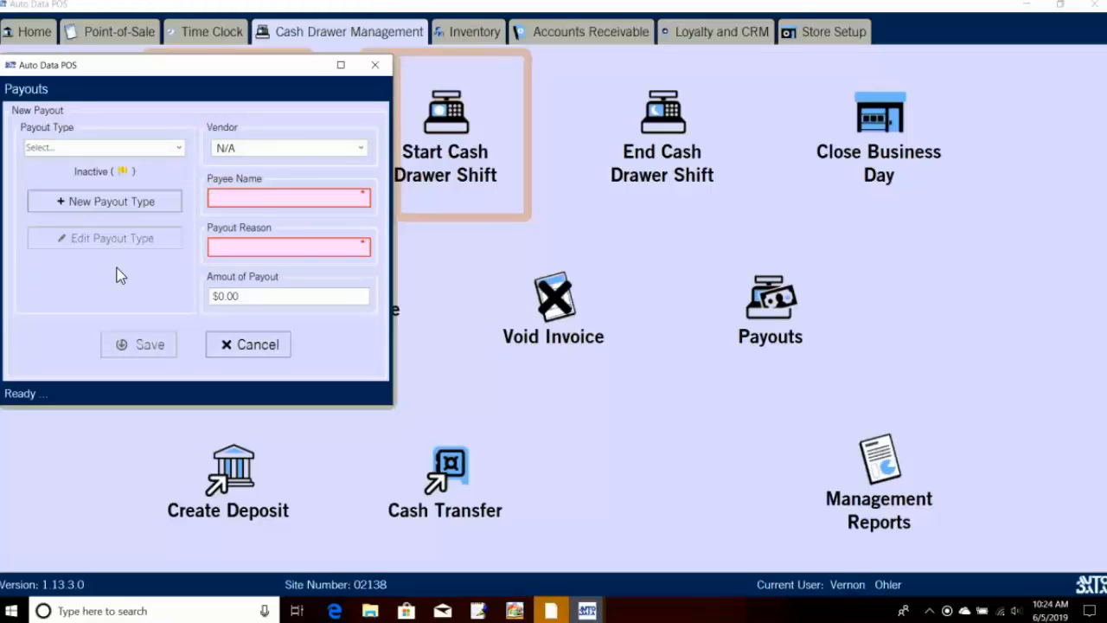
{"action": "left_click", "coordinate": [227, 345]}
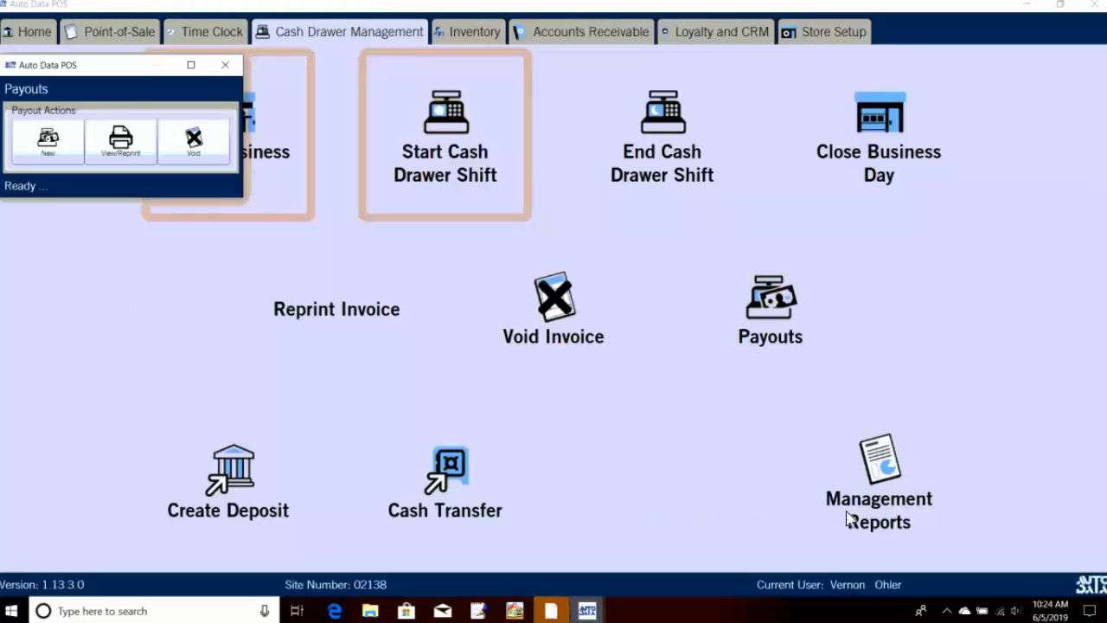
{"action": "left_click", "coordinate": [225, 65]}
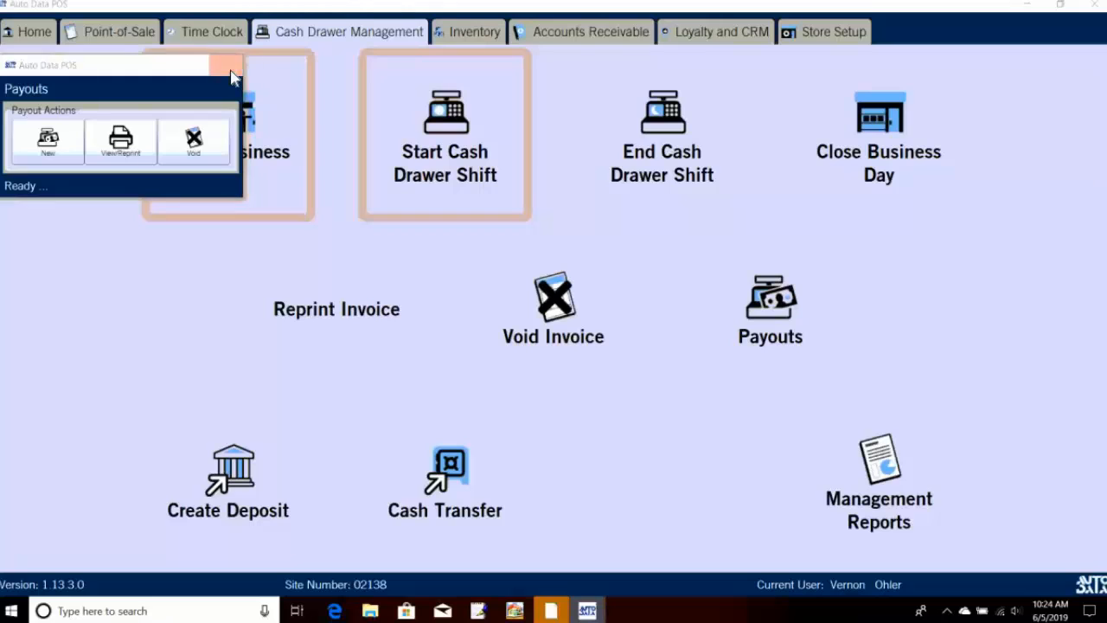
Step: Generate the Store Sales Report from Management Reports for store 0001's business date
{"action": "left_click", "coordinate": [941, 494]}
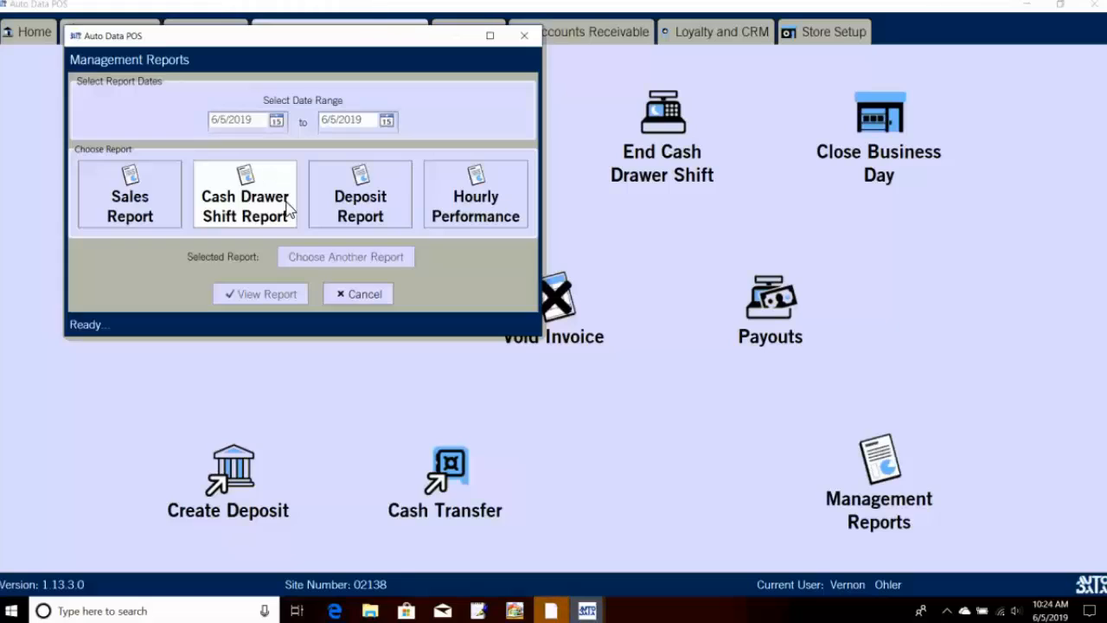
{"action": "left_click", "coordinate": [148, 190]}
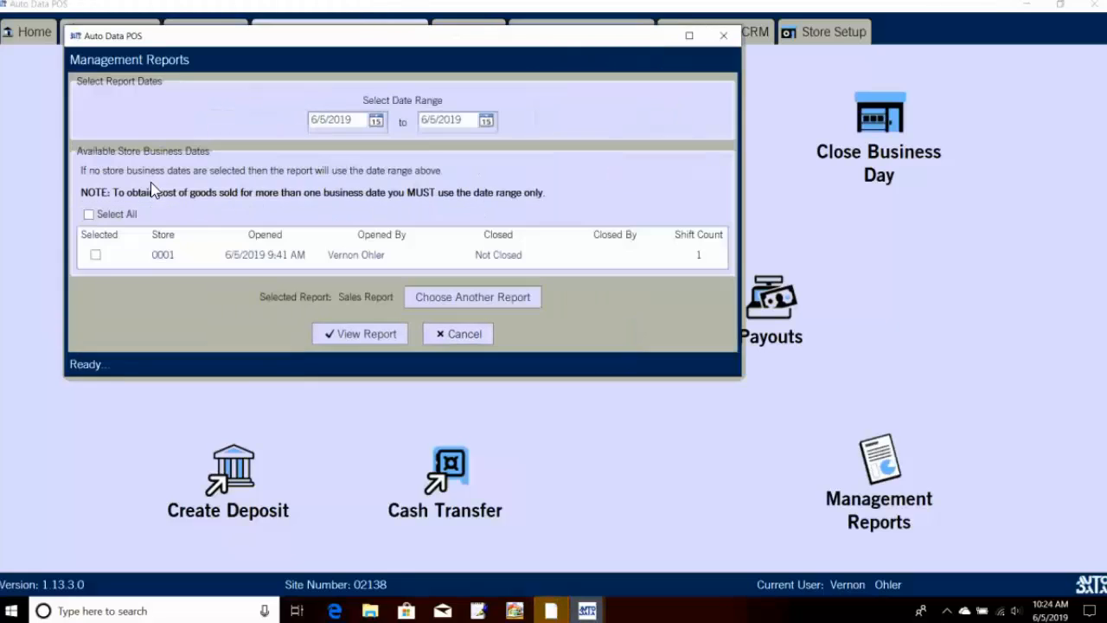
{"action": "left_click", "coordinate": [96, 255]}
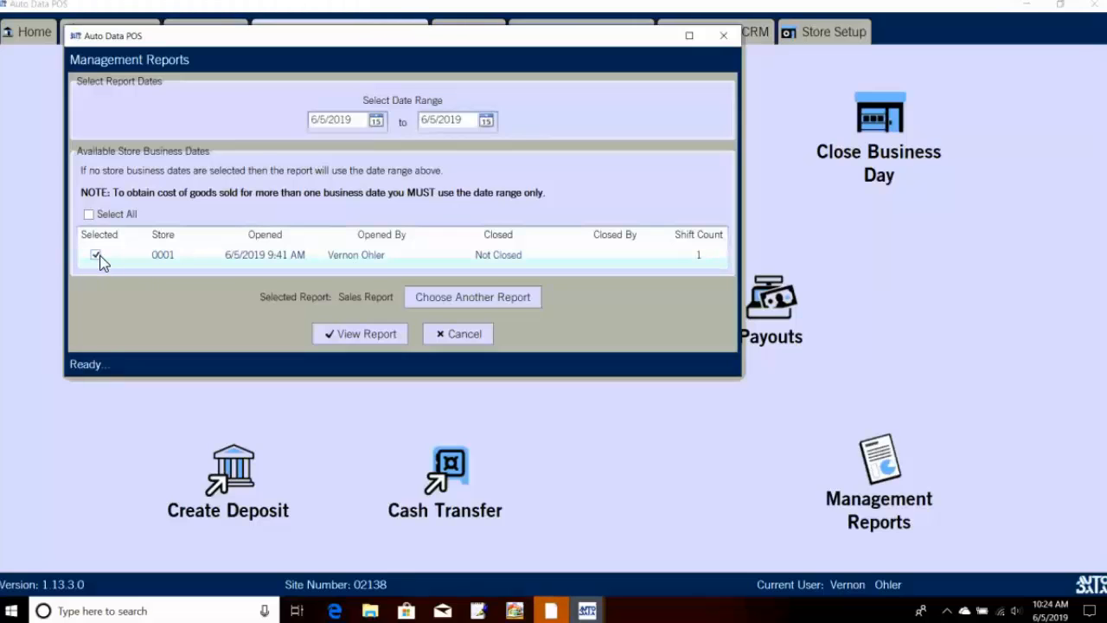
{"action": "left_click", "coordinate": [395, 333]}
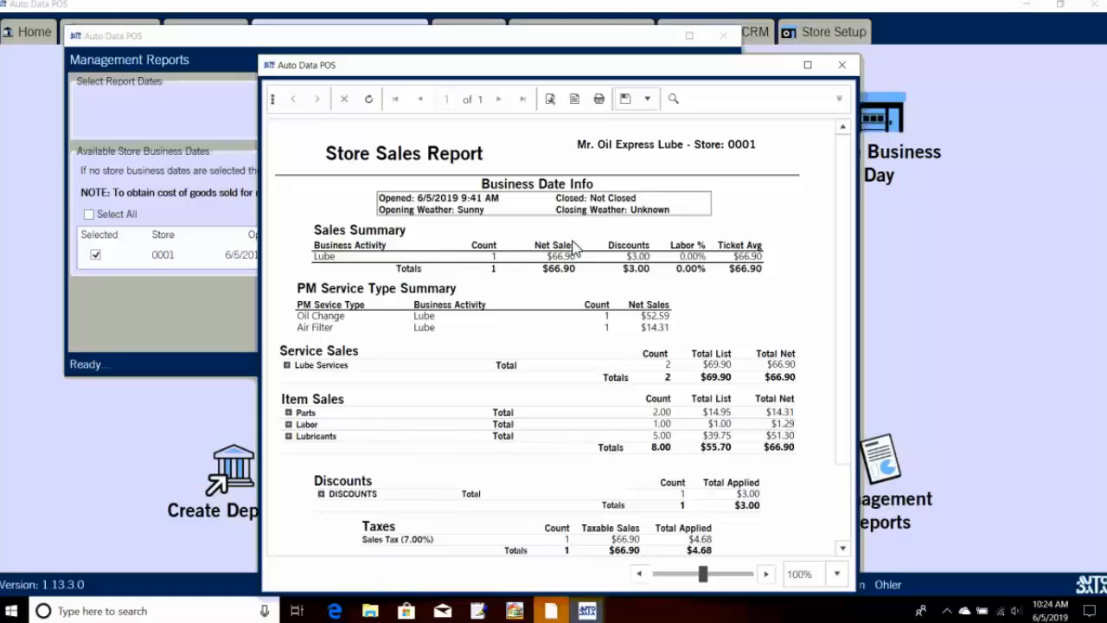
Step: Expand Lube Services, Full Service Oil Changes, Air Filter Services, Parts, Air Filter, Oil Filter and Labor
{"action": "left_click_drag", "start_coordinate": [699, 70], "coordinate": [697, 58]}
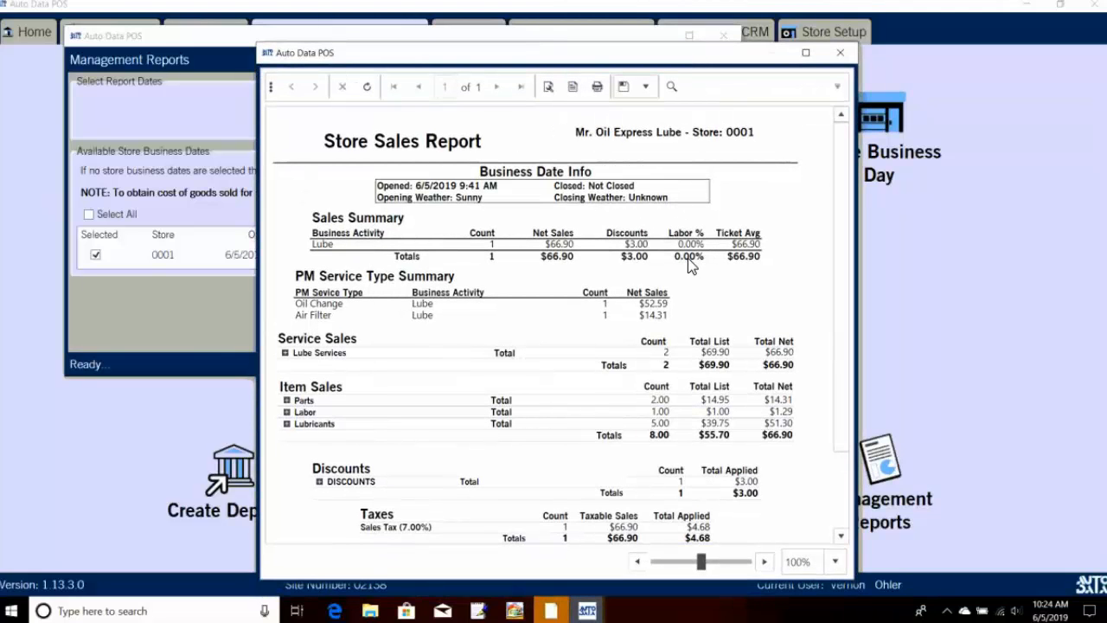
{"action": "left_click", "coordinate": [286, 354]}
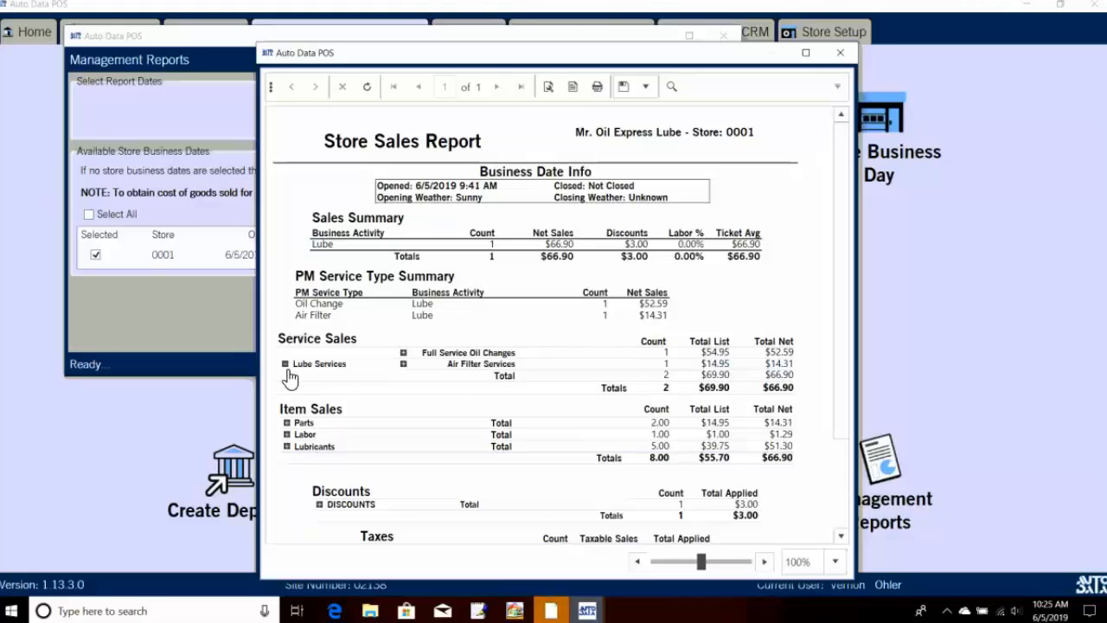
{"action": "left_click", "coordinate": [404, 354]}
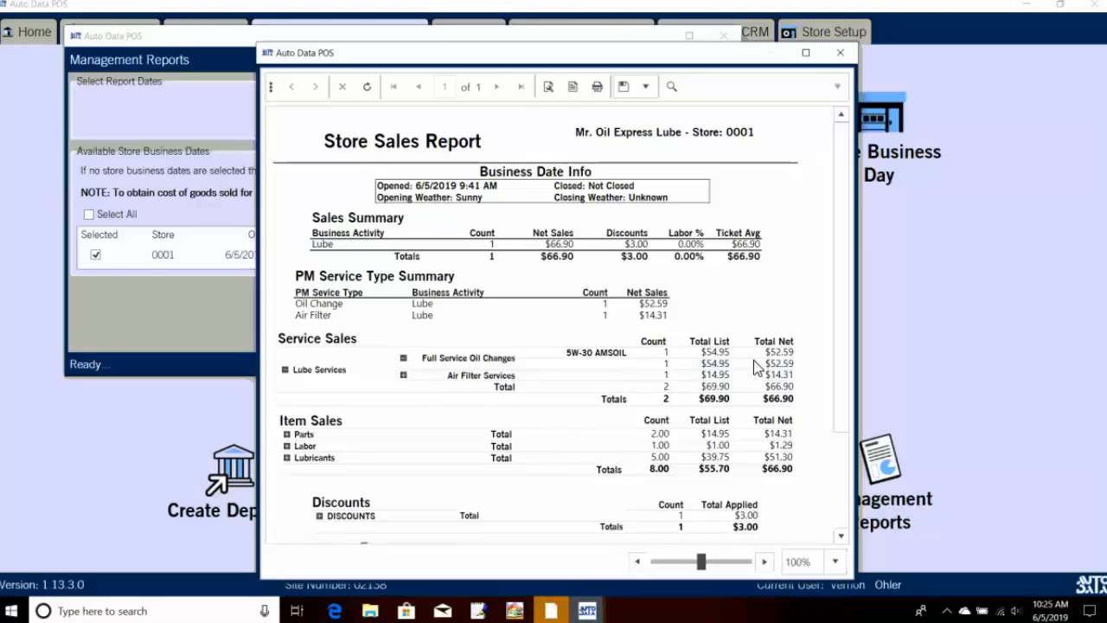
{"action": "left_click", "coordinate": [403, 375]}
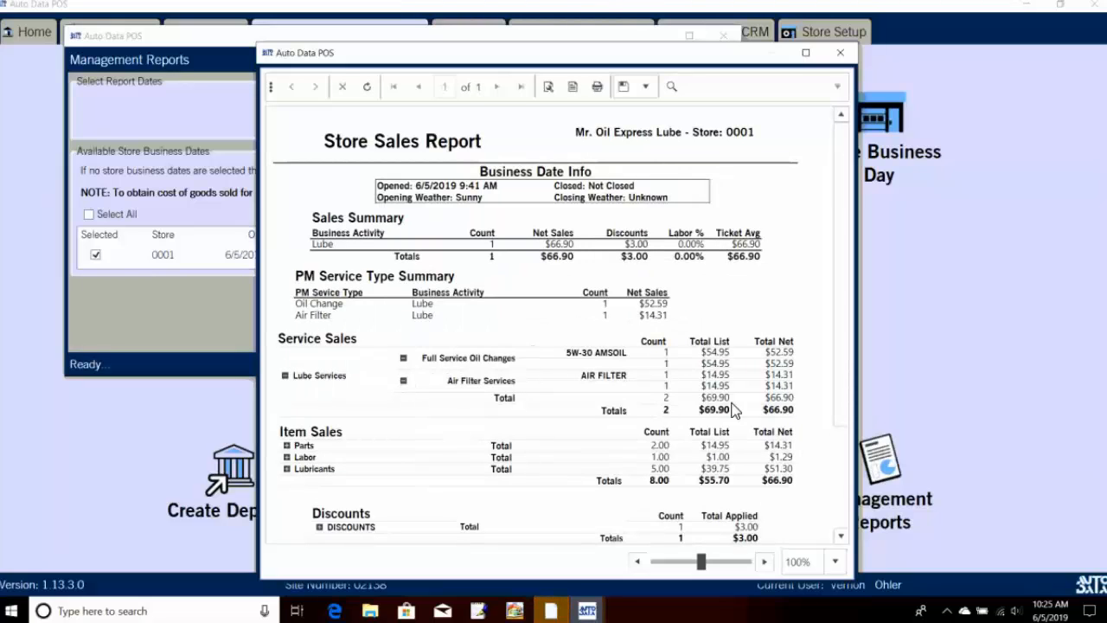
{"action": "left_click", "coordinate": [286, 446]}
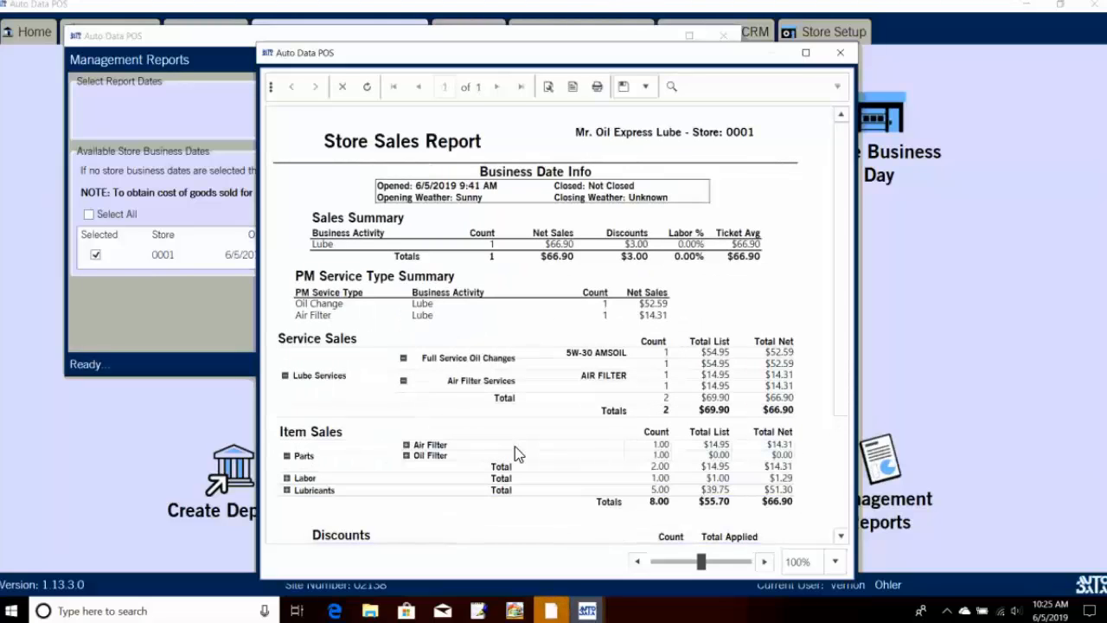
{"action": "left_click", "coordinate": [406, 445]}
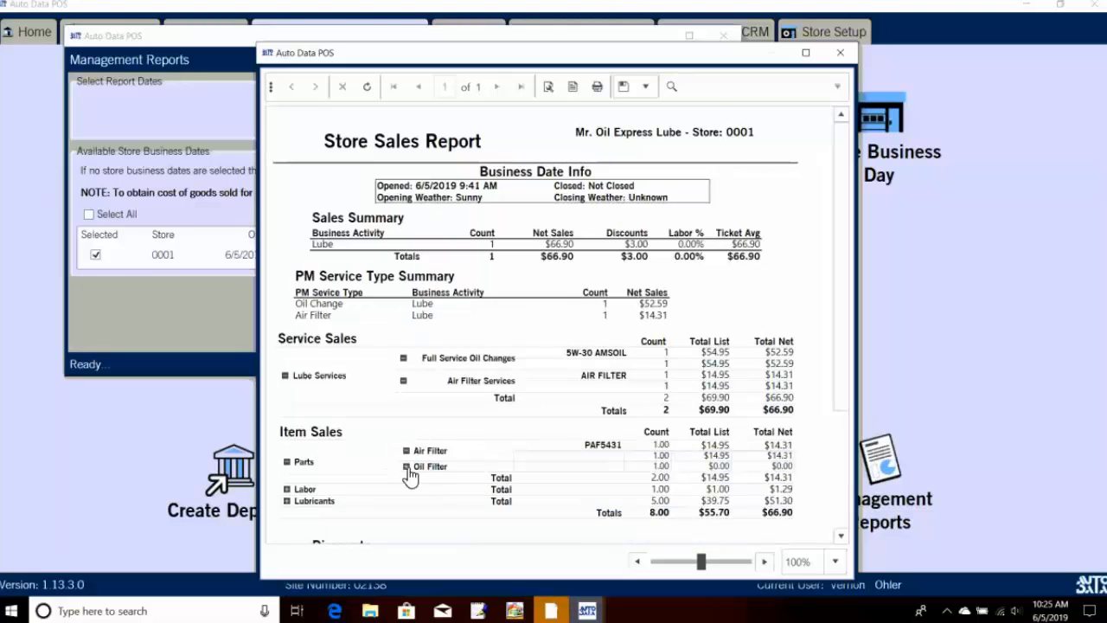
{"action": "left_click", "coordinate": [407, 467]}
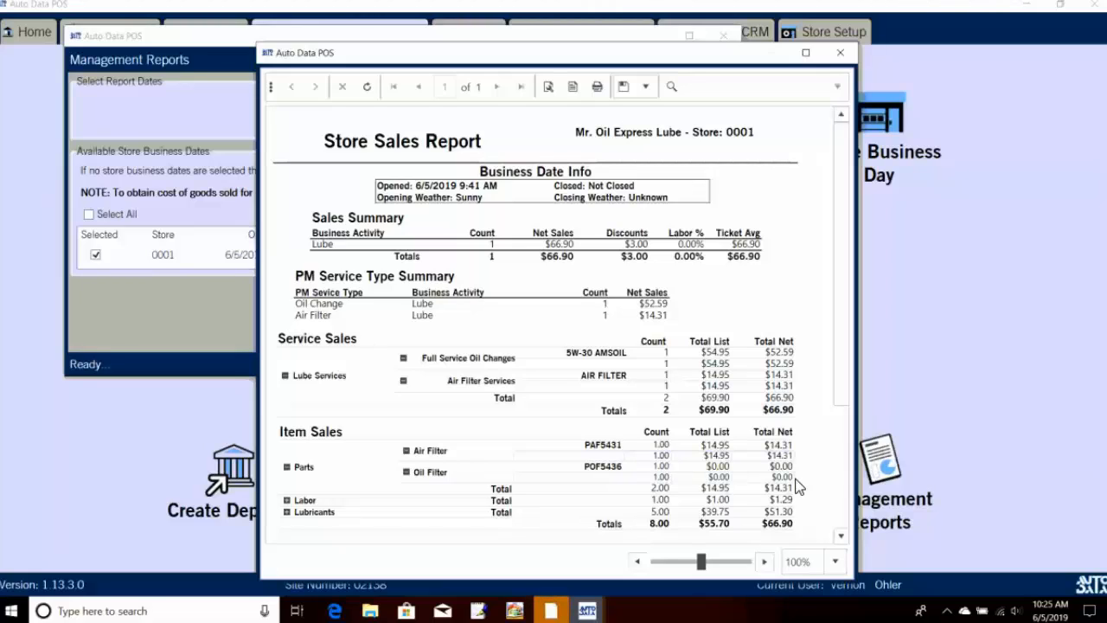
{"action": "left_click", "coordinate": [287, 507]}
Step: Scroll through the expanded sales report, then close the report viewer
{"action": "scroll", "coordinate": [658, 506], "scroll_direction": "down", "scroll_amount": 2}
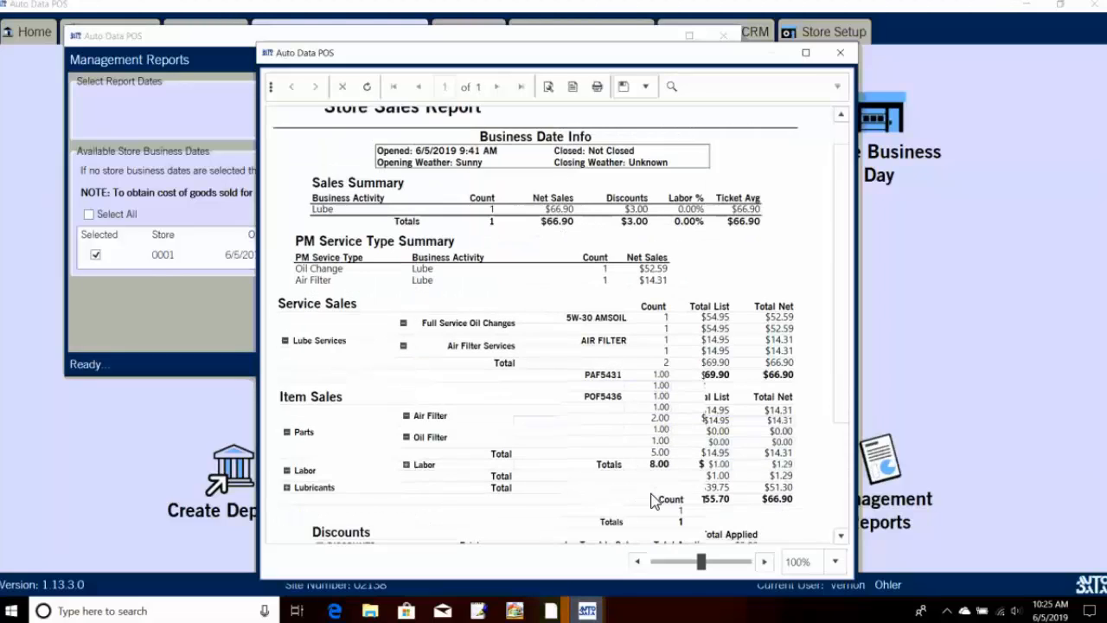
{"action": "scroll", "coordinate": [653, 502], "scroll_direction": "down", "scroll_amount": 3}
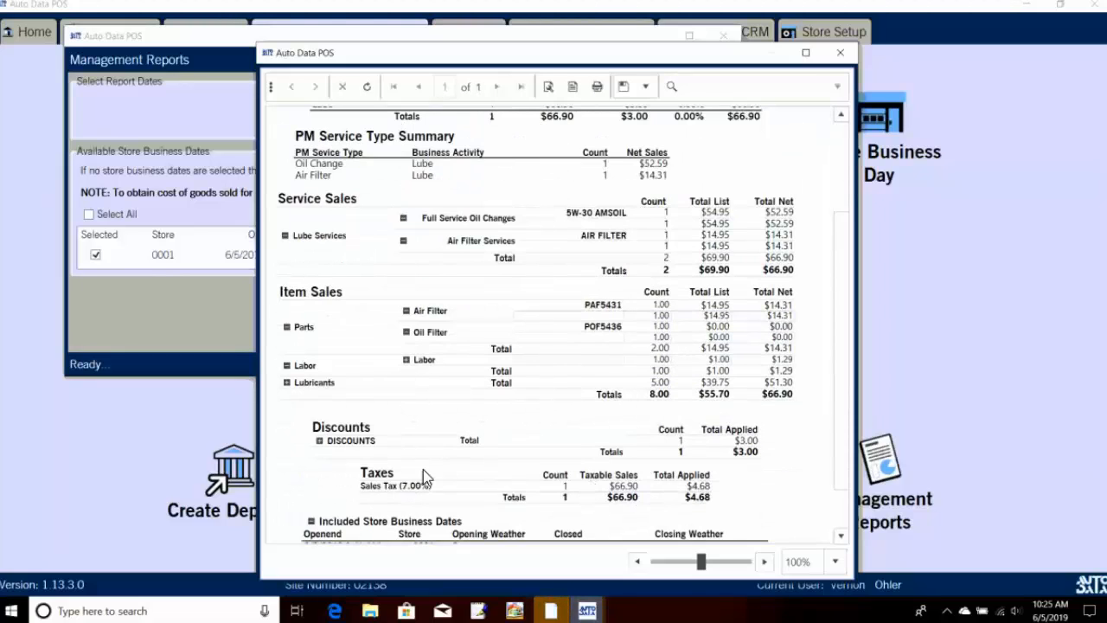
{"action": "scroll", "coordinate": [380, 476], "scroll_direction": "down", "scroll_amount": 1}
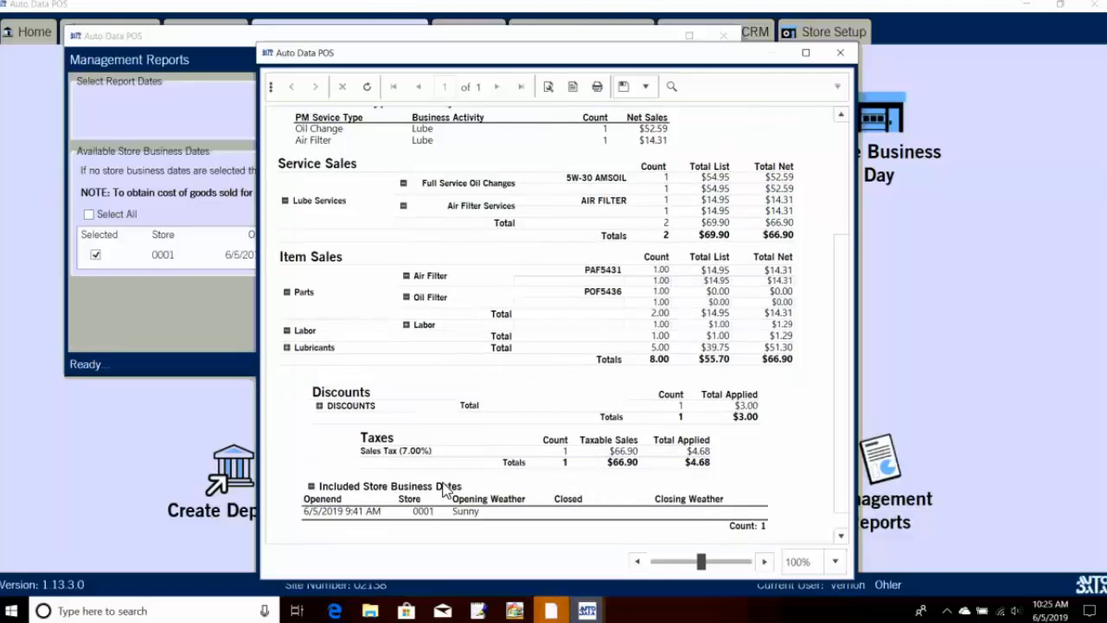
{"action": "scroll", "coordinate": [621, 430], "scroll_direction": "down", "scroll_amount": 1}
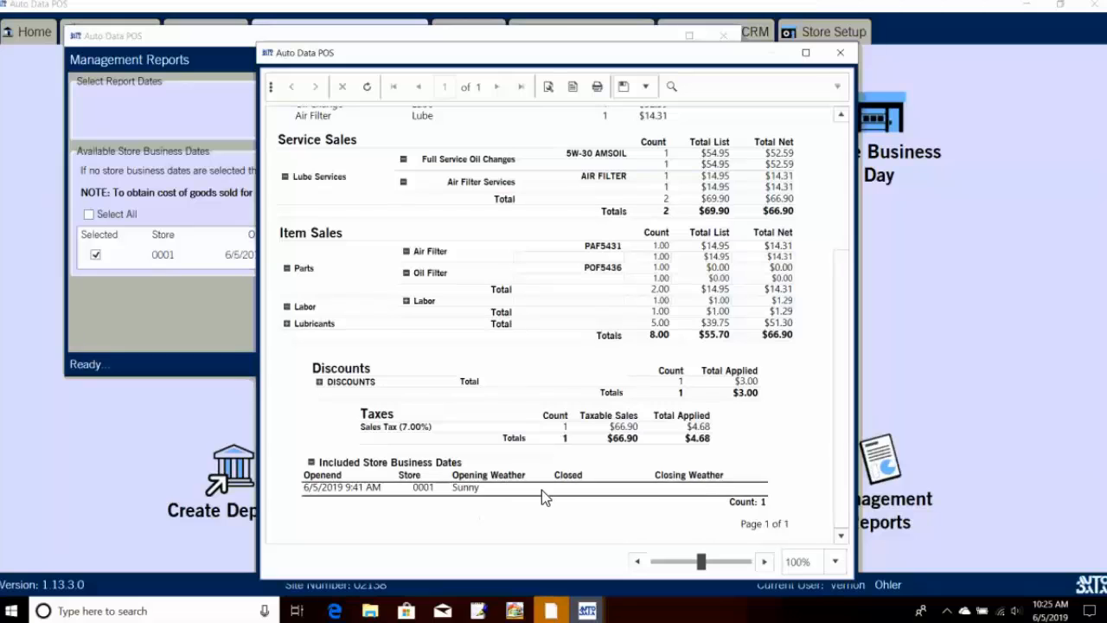
{"action": "scroll", "coordinate": [542, 490], "scroll_direction": "up", "scroll_amount": 1}
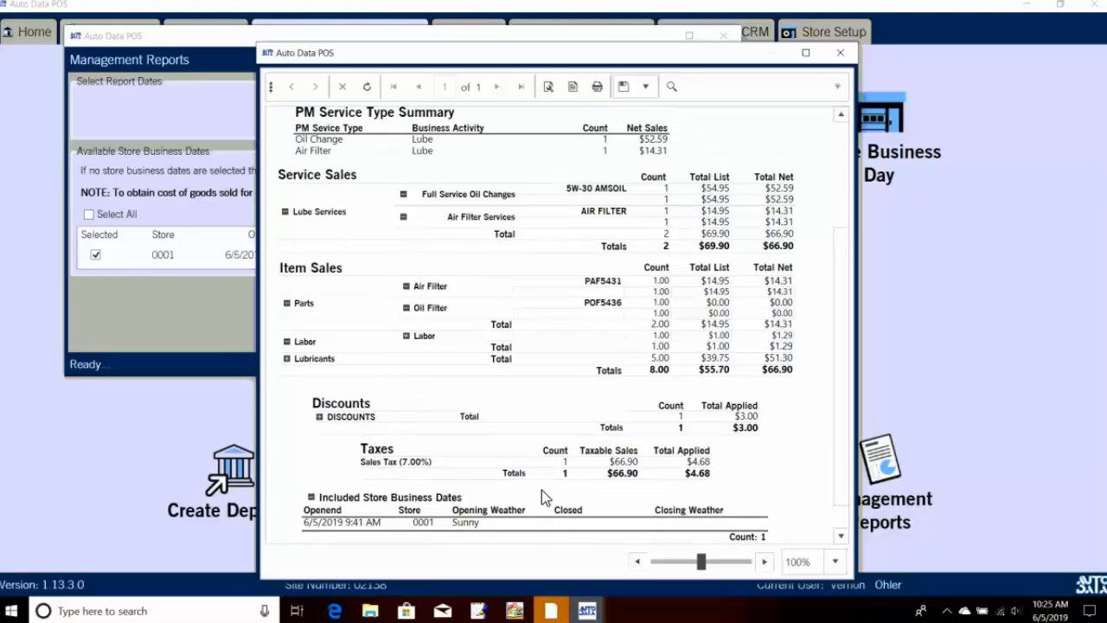
{"action": "scroll", "coordinate": [542, 490], "scroll_direction": "up", "scroll_amount": 5}
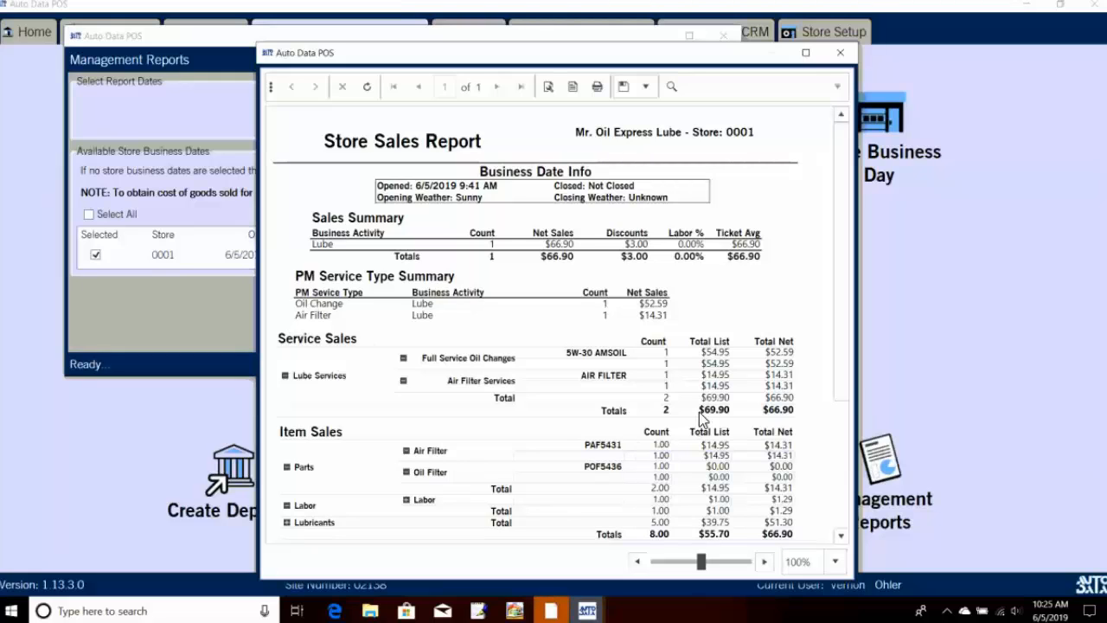
{"action": "left_click", "coordinate": [840, 52]}
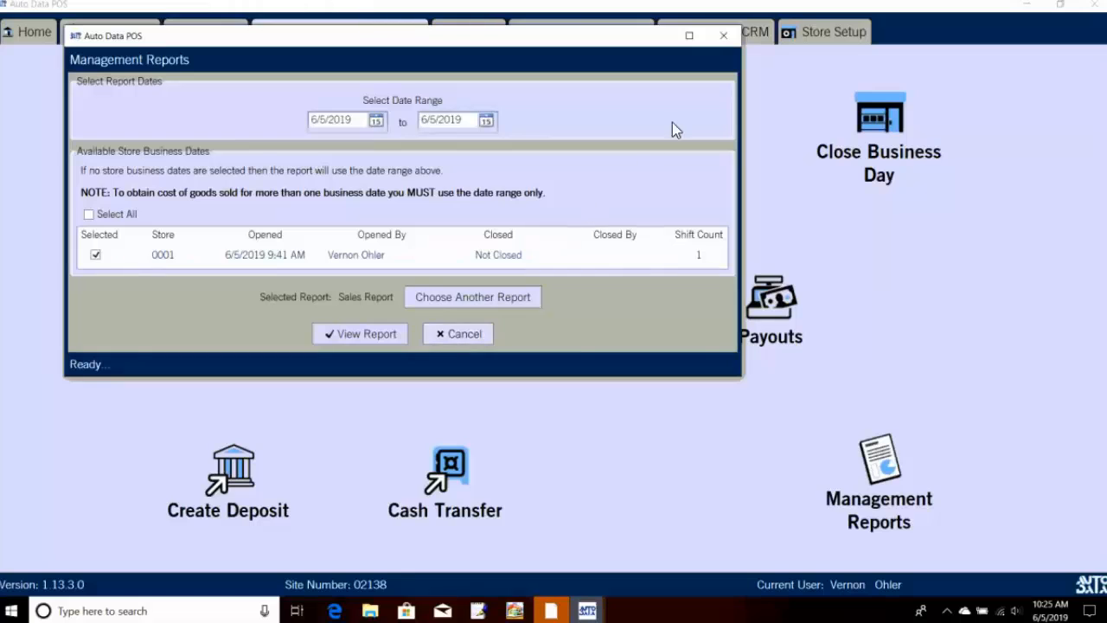
Step: Close Management Reports and open End Cash Drawer Shift
{"action": "left_click", "coordinate": [723, 35]}
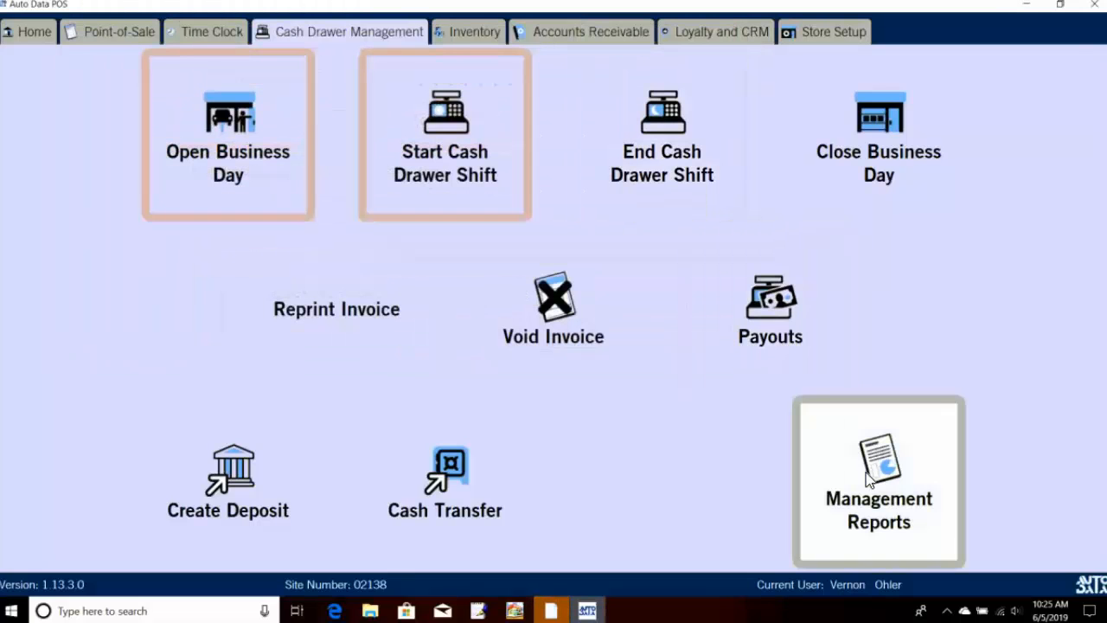
{"action": "left_click", "coordinate": [636, 189]}
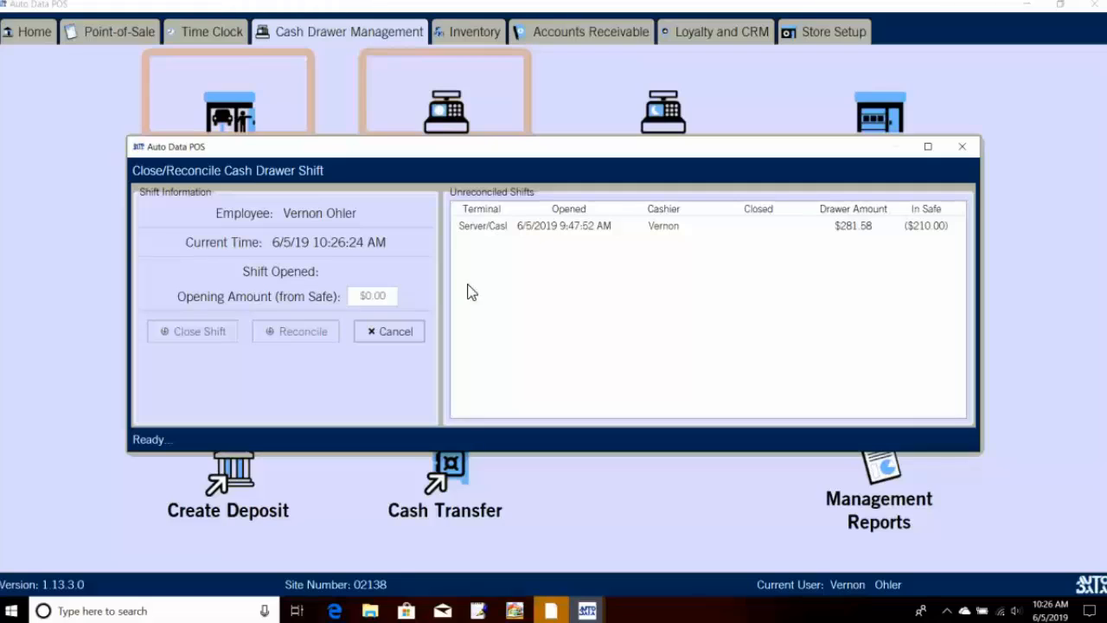
Step: Select the Server/Cashier unreconciled shift and start Reconcile & Close
{"action": "left_click", "coordinate": [525, 232]}
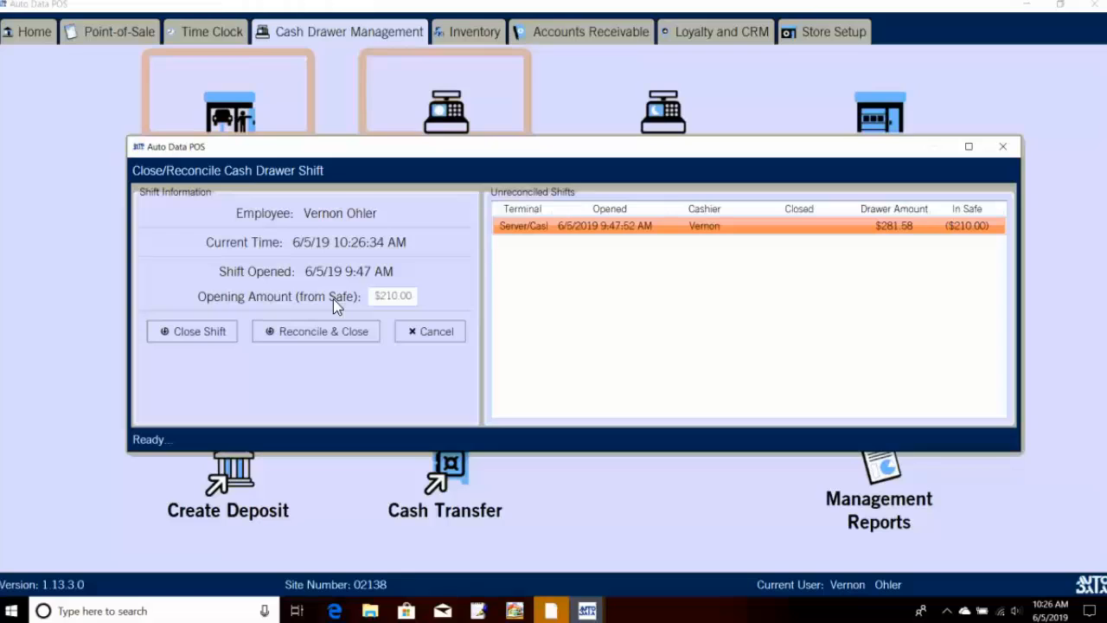
{"action": "left_click", "coordinate": [303, 336]}
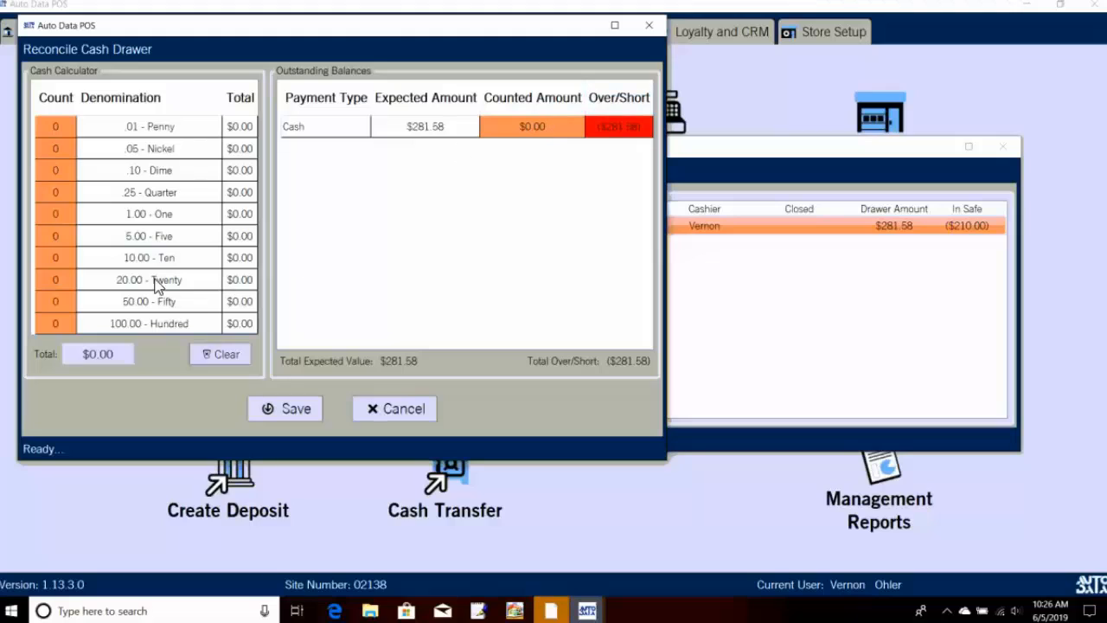
Step: Enter 6 twenty-dollar bills and 3 pennies in the cash calculator
{"action": "left_click", "coordinate": [52, 282]}
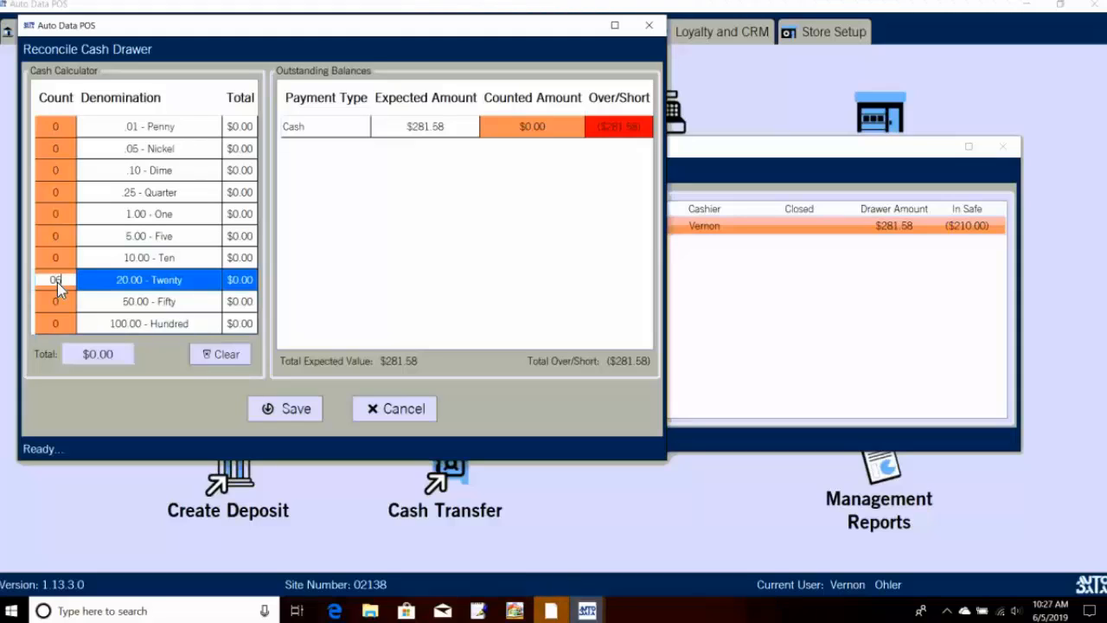
{"action": "type", "text": "6"}
{"action": "left_click", "coordinate": [67, 301]}
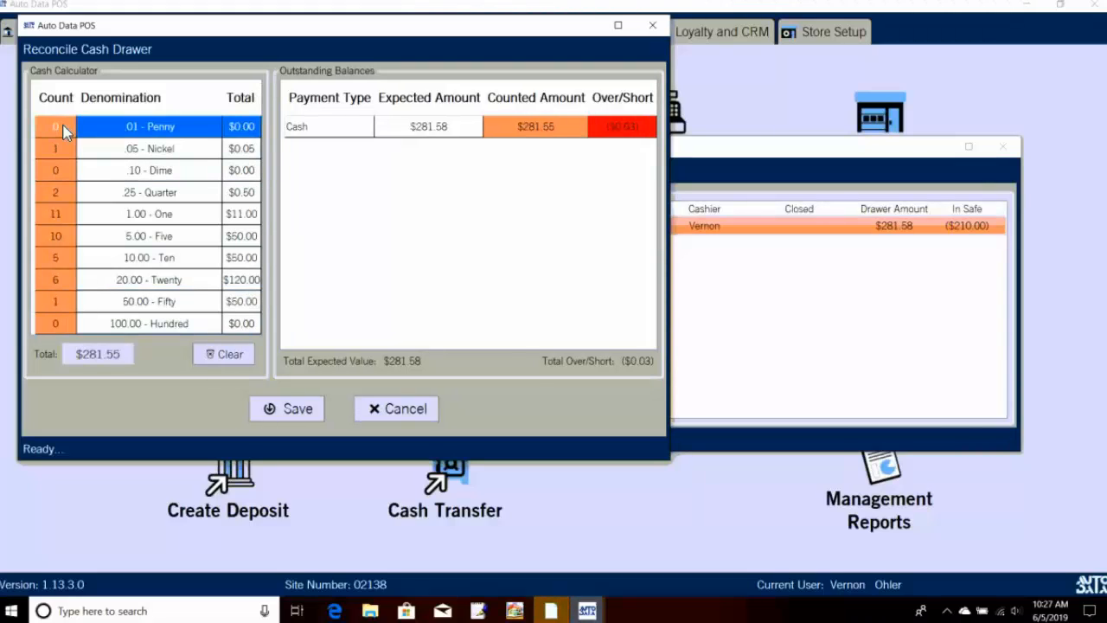
{"action": "left_click", "coordinate": [65, 128]}
{"action": "type", "text": "3"}
{"action": "key", "text": "Return"}
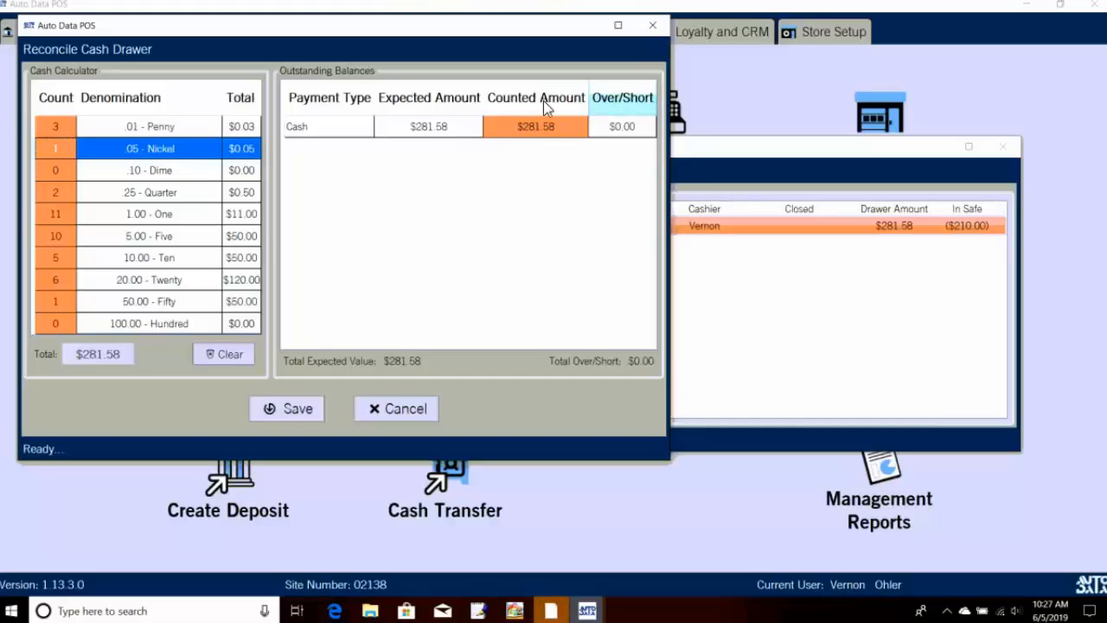
Step: Correct the hundred-dollar bill count to 0
{"action": "left_click", "coordinate": [57, 326]}
{"action": "key", "text": "Return"}
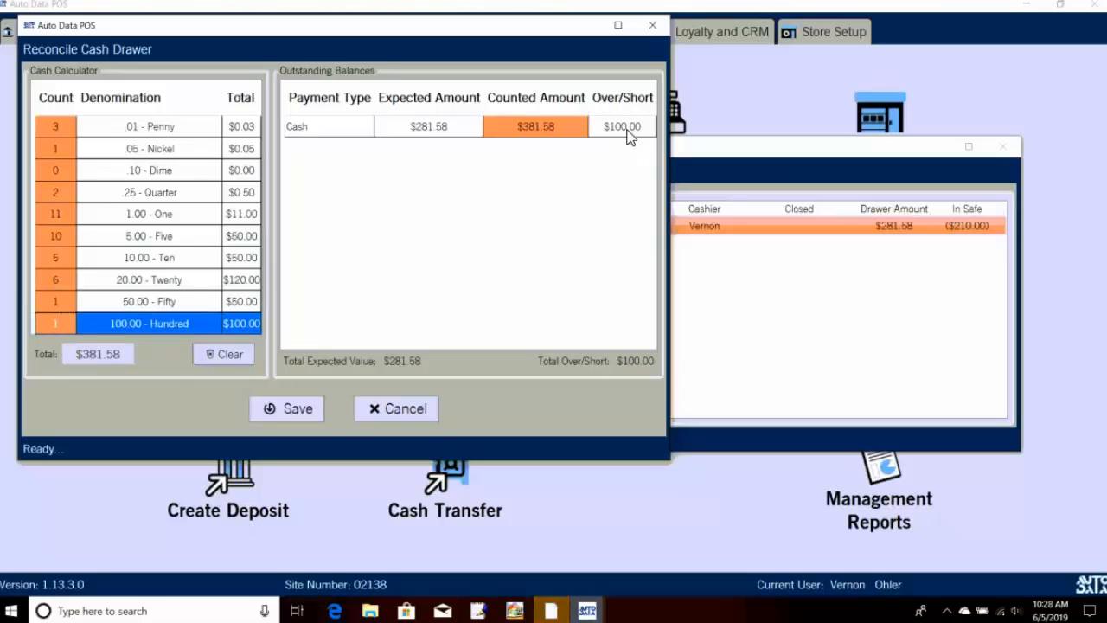
{"action": "left_click", "coordinate": [60, 322]}
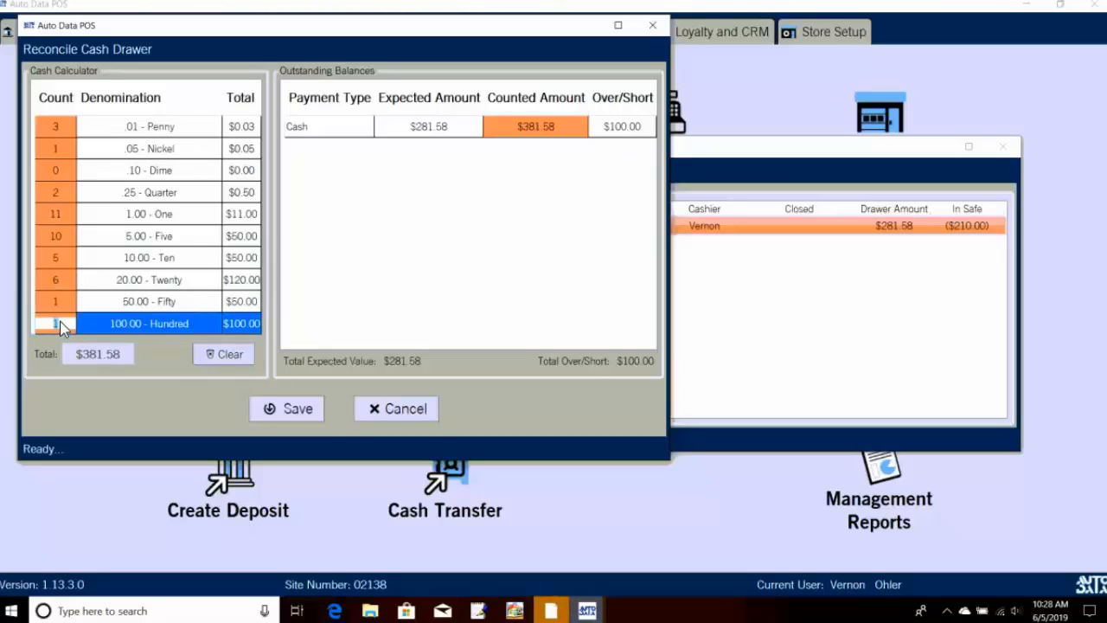
{"action": "key", "text": "BackSpace"}
{"action": "left_click", "coordinate": [64, 307]}
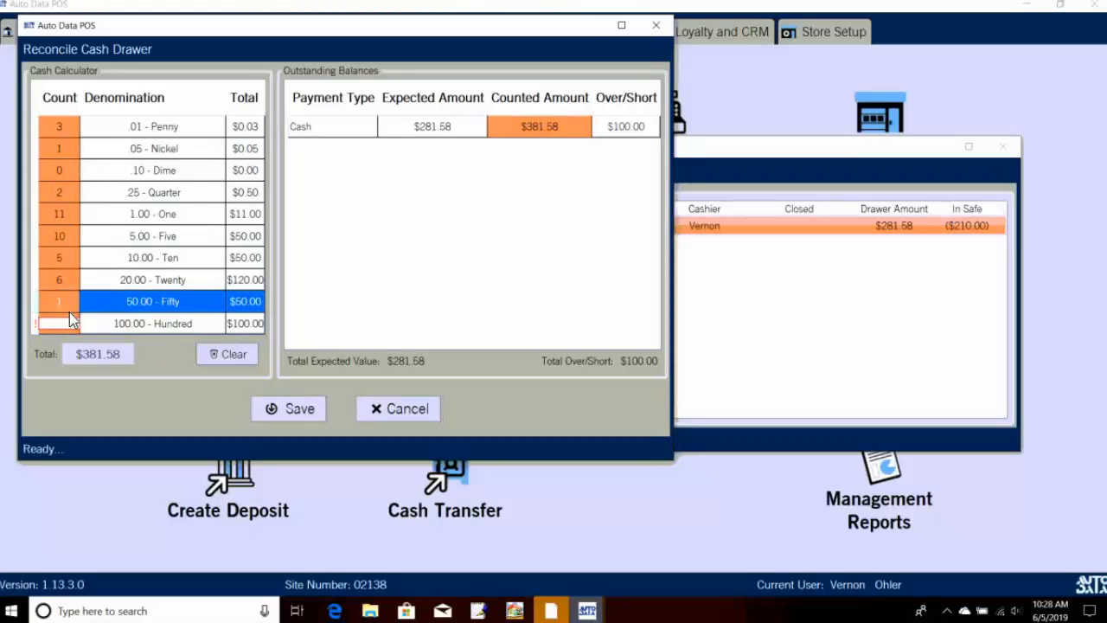
{"action": "left_click", "coordinate": [68, 327]}
{"action": "type", "text": "0"}
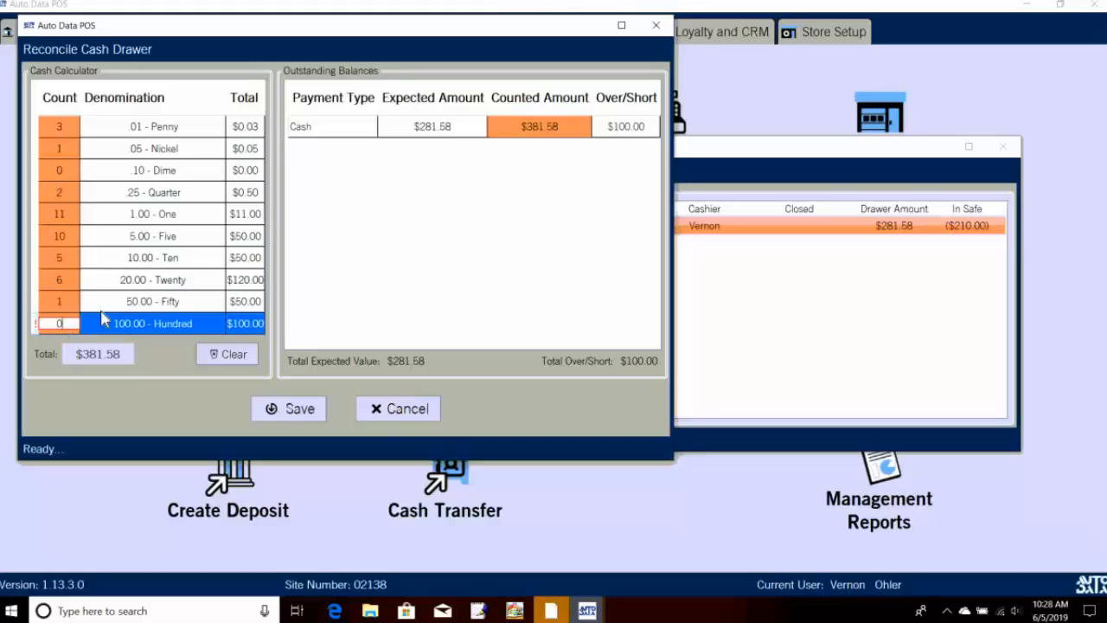
{"action": "left_click", "coordinate": [68, 299]}
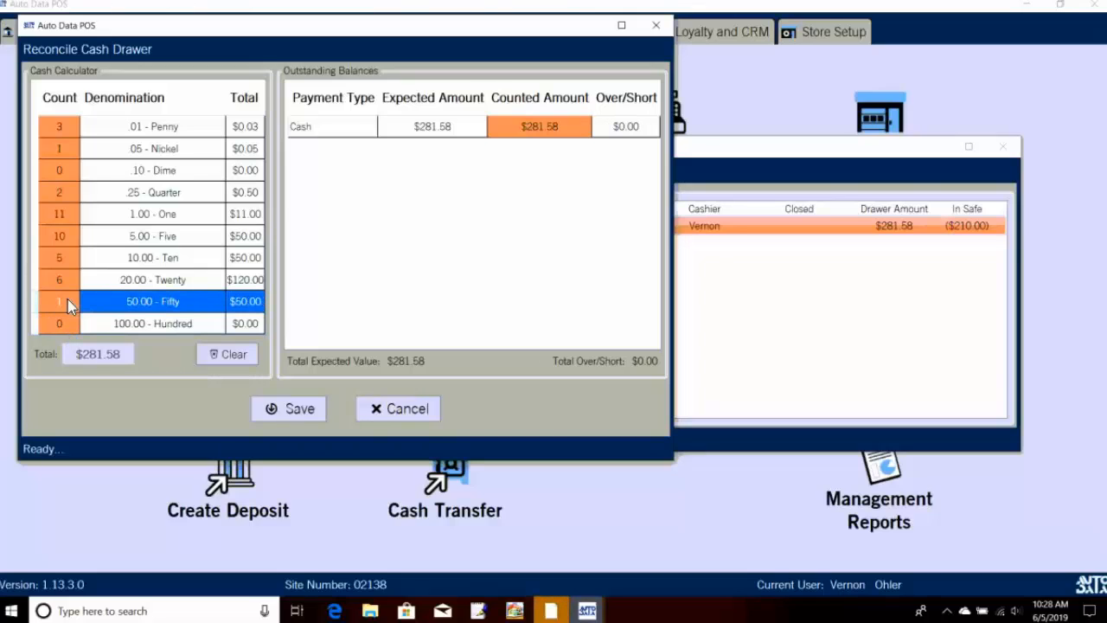
Step: Set the fifty-dollar count to 1, balancing the drawer at $281.58 with $0.00 over/short
{"action": "type", "text": "0"}
{"action": "key", "text": "Return"}
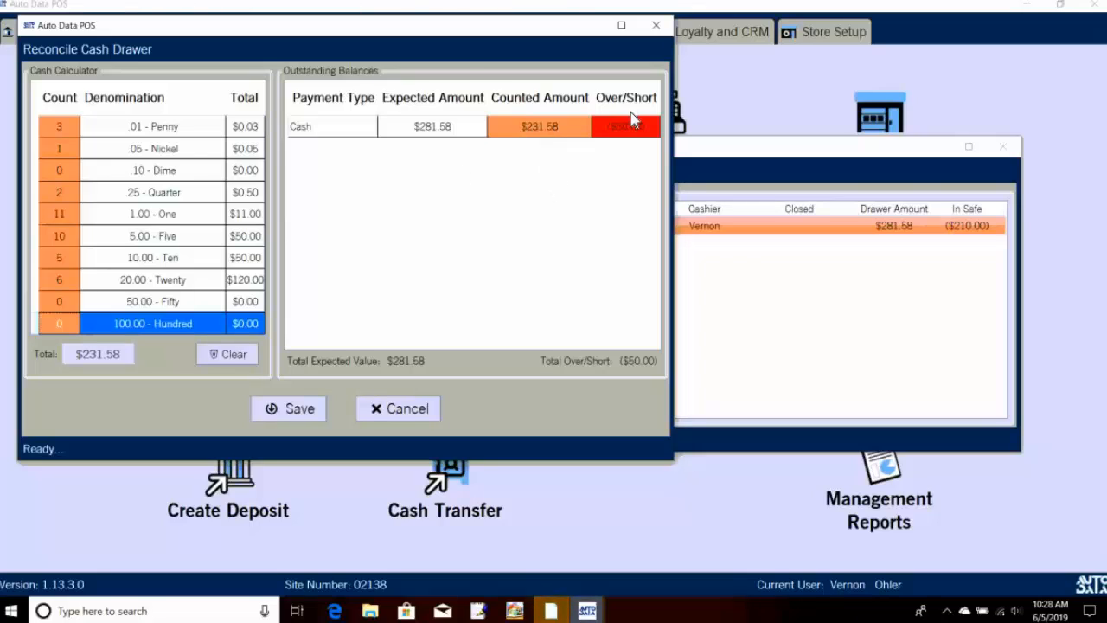
{"action": "left_click", "coordinate": [54, 302]}
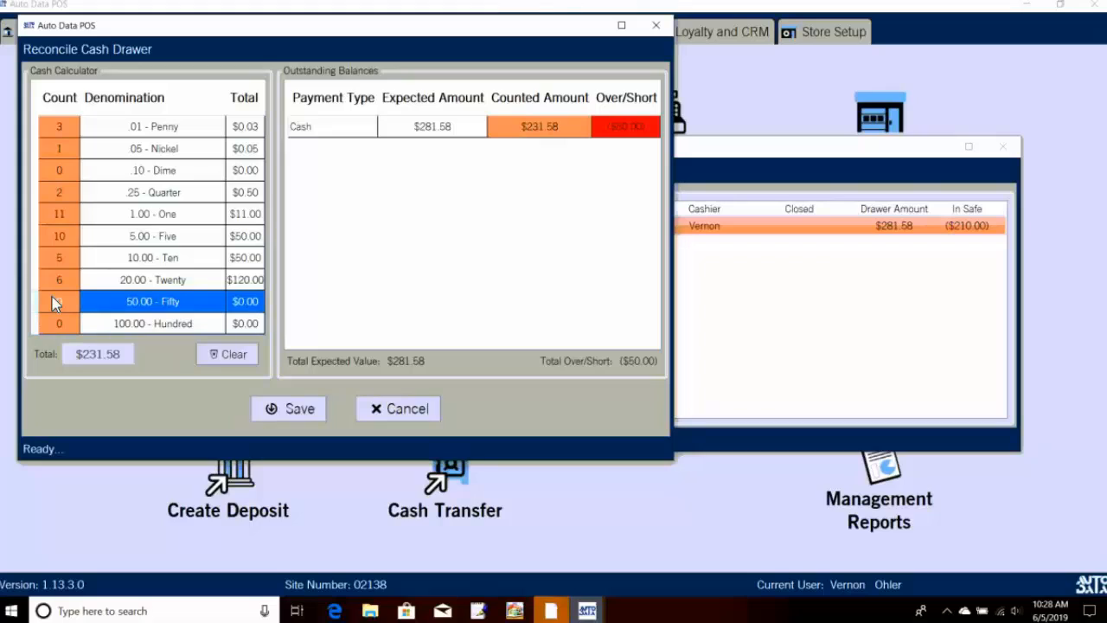
{"action": "left_click", "coordinate": [65, 301]}
{"action": "key", "text": "BackSpace"}
{"action": "type", "text": "1"}
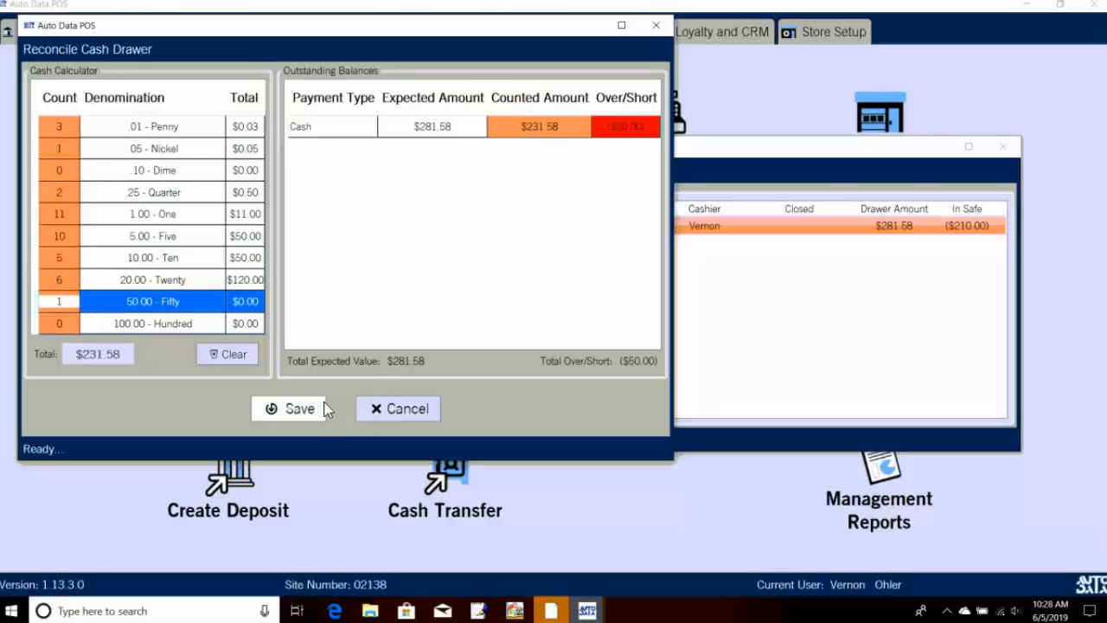
{"action": "key", "text": "Return"}
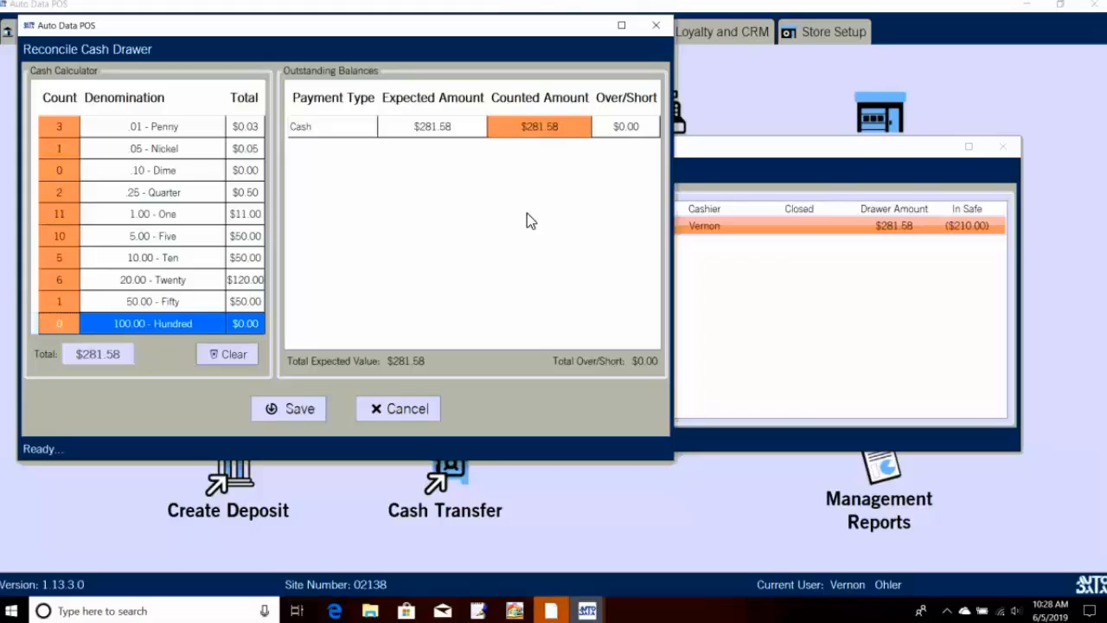
Step: Save the reconciliation and confirm balancing and closing the shift
{"action": "left_click", "coordinate": [317, 418]}
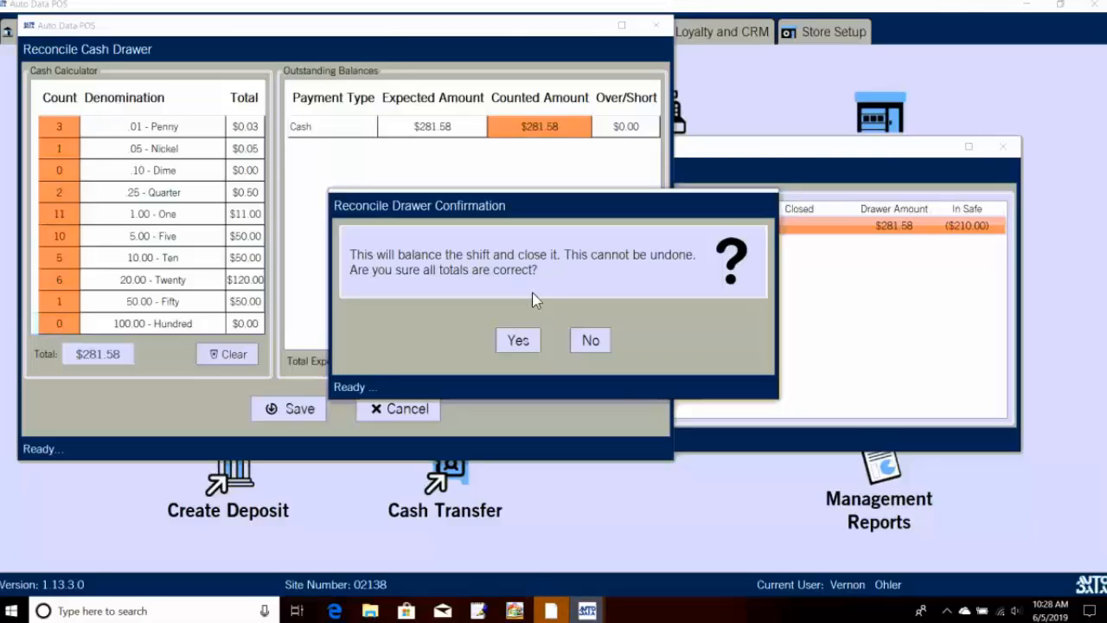
{"action": "left_click", "coordinate": [538, 342]}
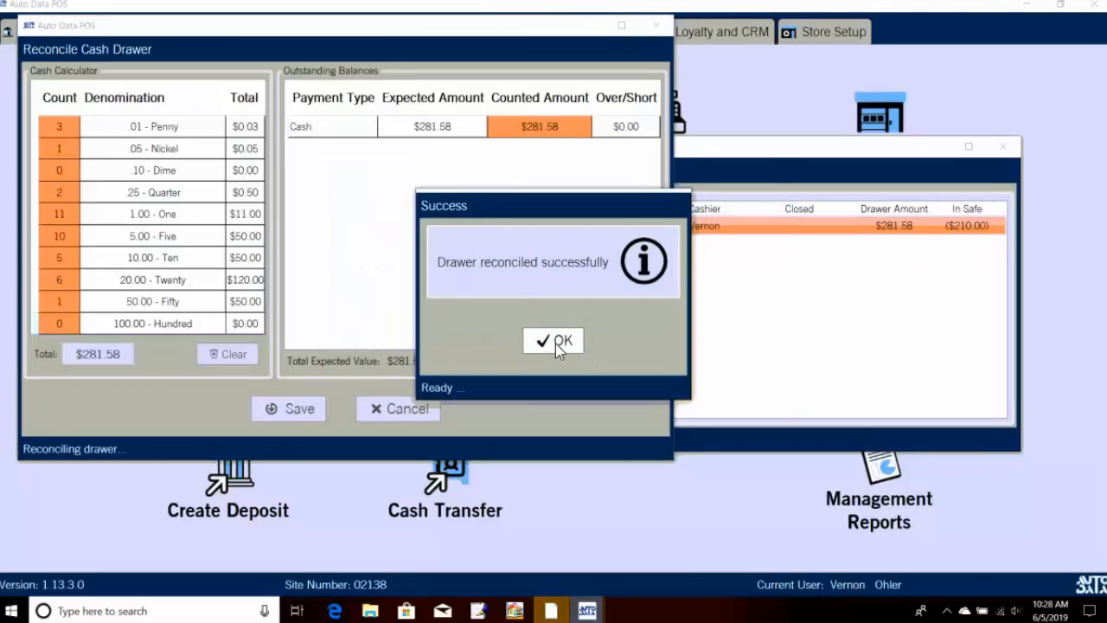
{"action": "left_click", "coordinate": [555, 342]}
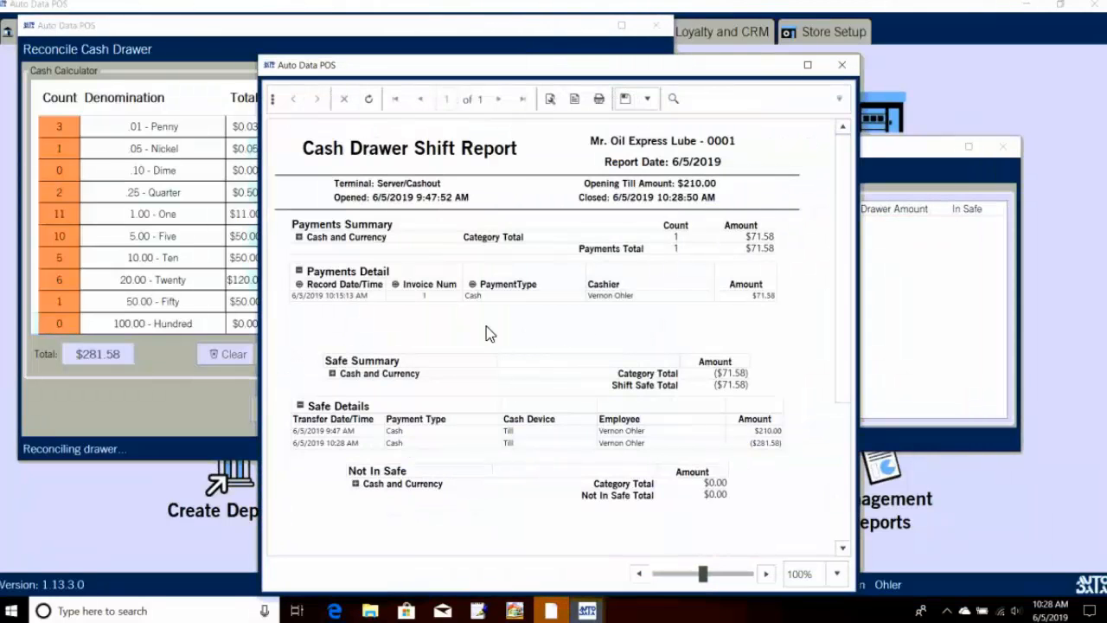
Step: Review the Cash Drawer Shift Report, expanding Payments Detail and Cash and Currency sections, then close it
{"action": "scroll", "coordinate": [487, 311], "scroll_direction": "down", "scroll_amount": 1}
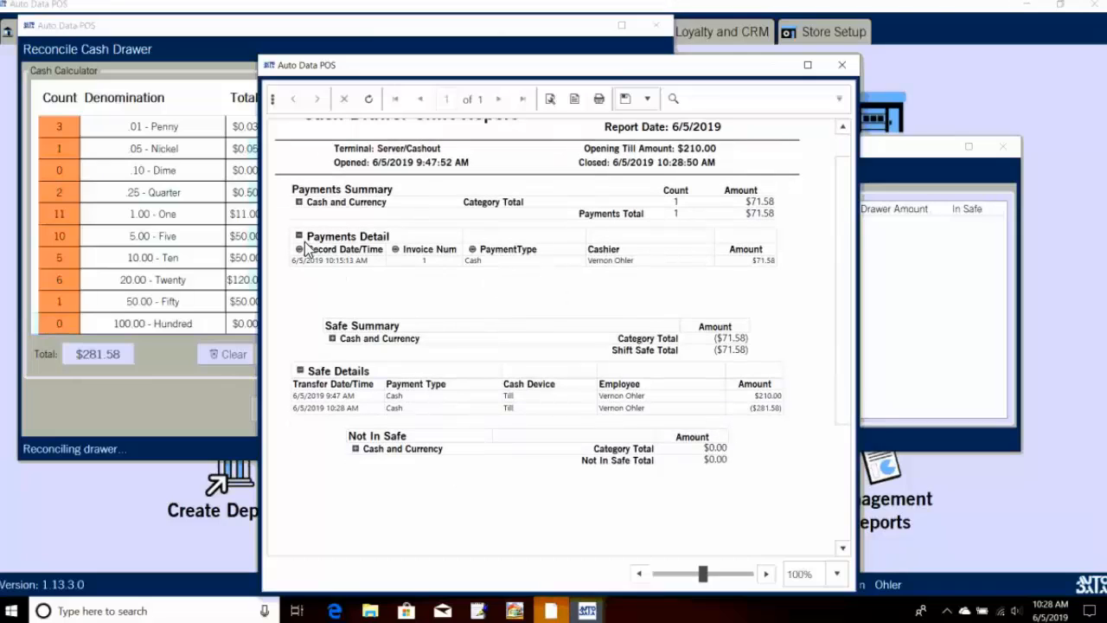
{"action": "scroll", "coordinate": [403, 244], "scroll_direction": "up", "scroll_amount": 1}
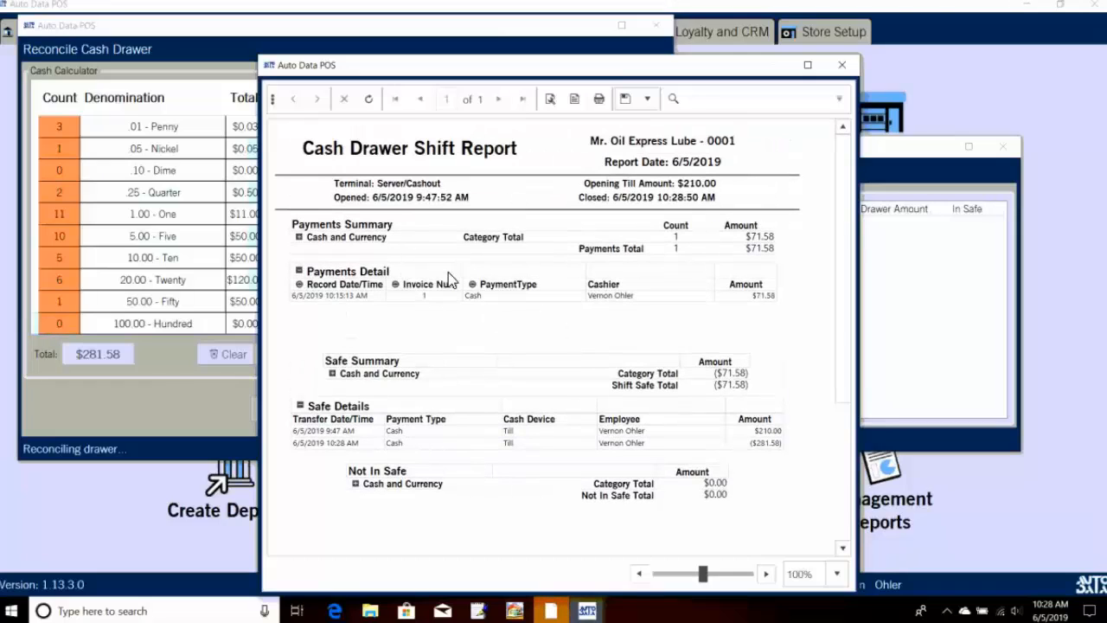
{"action": "scroll", "coordinate": [474, 280], "scroll_direction": "down", "scroll_amount": 1}
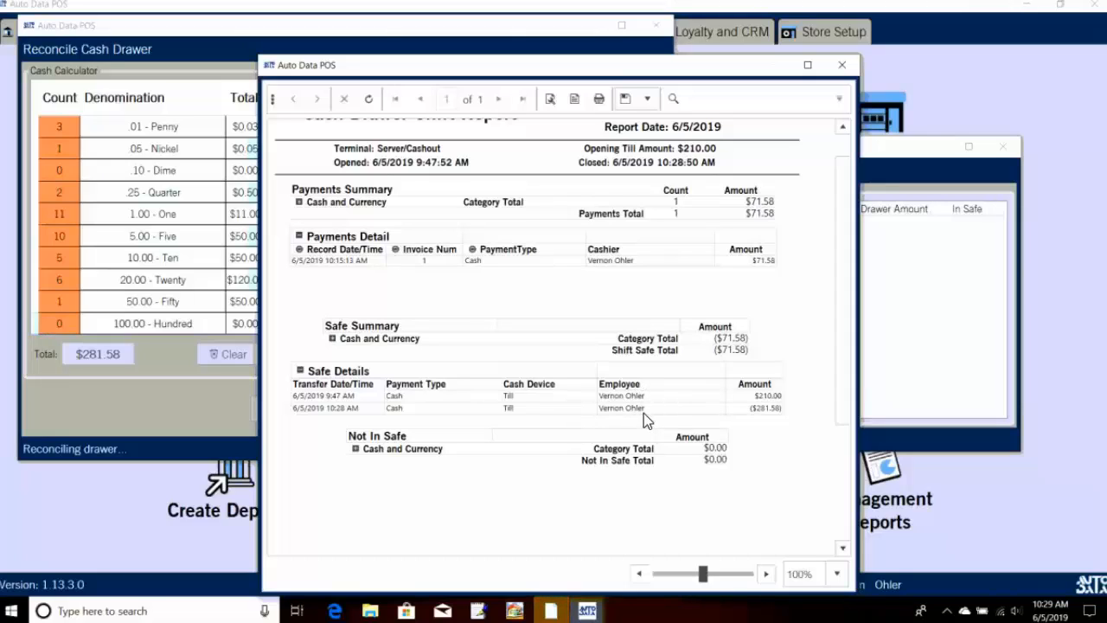
{"action": "left_click", "coordinate": [300, 238]}
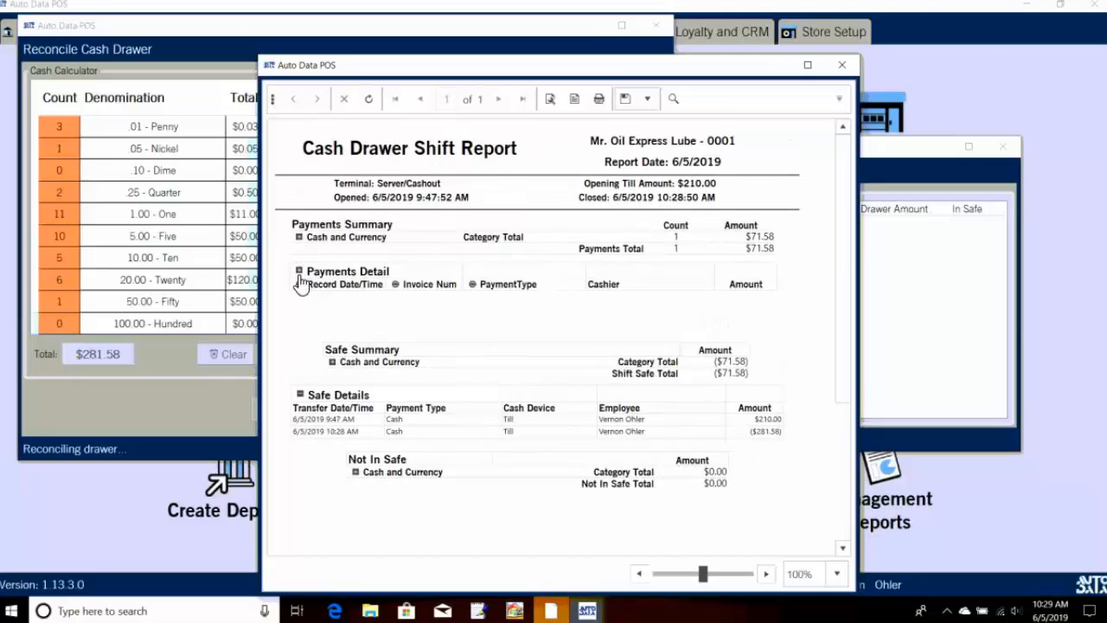
{"action": "left_click", "coordinate": [299, 273]}
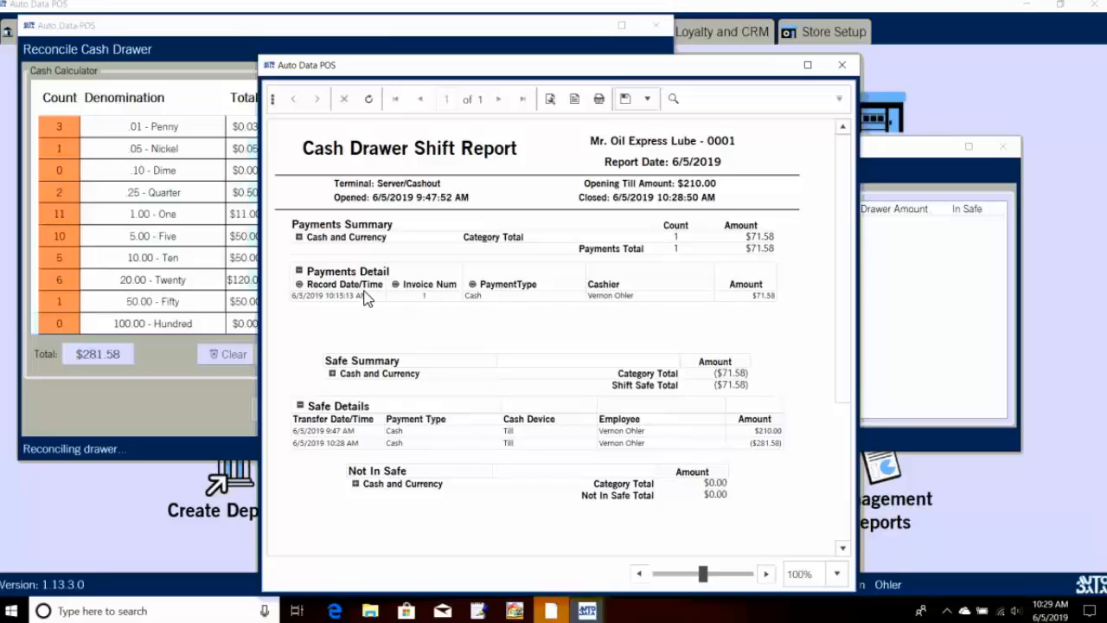
{"action": "left_click", "coordinate": [298, 237]}
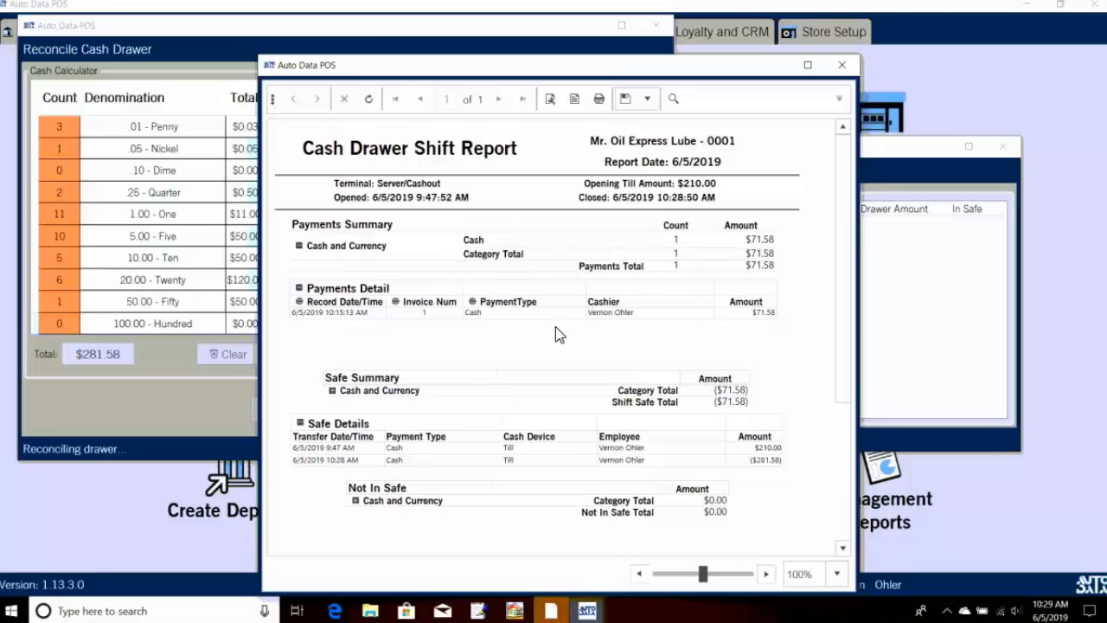
{"action": "scroll", "coordinate": [556, 333], "scroll_direction": "down", "scroll_amount": 1}
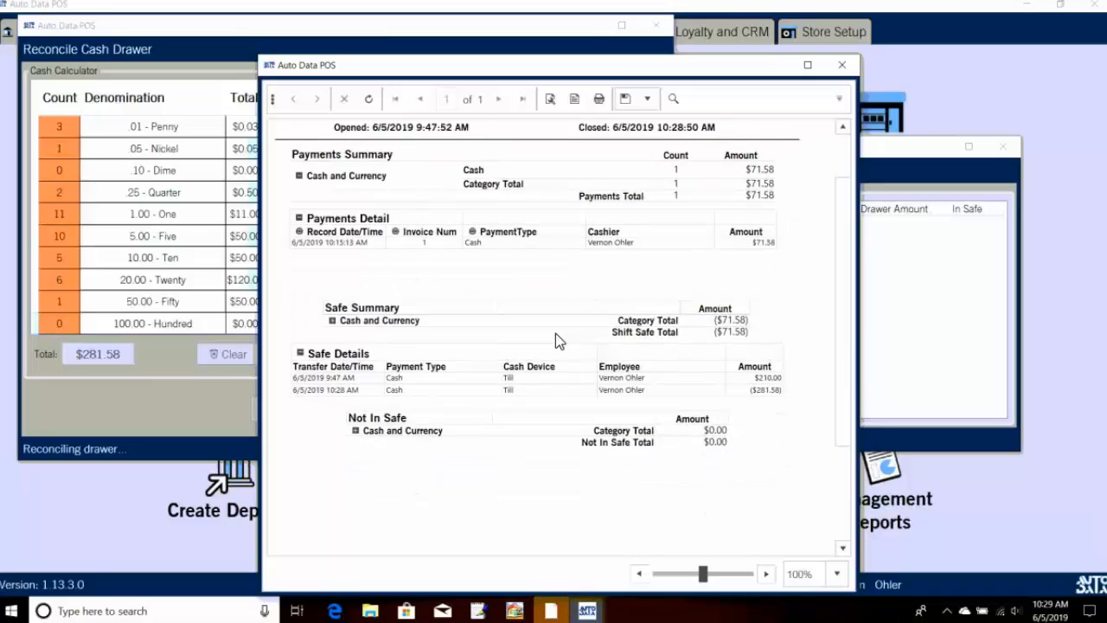
{"action": "left_click", "coordinate": [355, 434]}
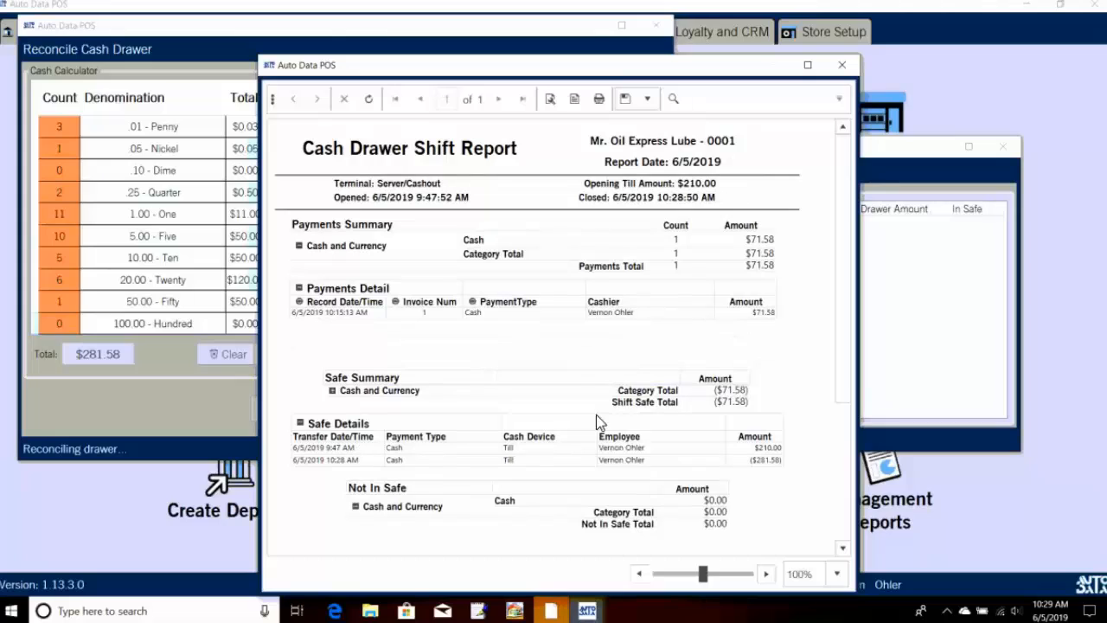
{"action": "scroll", "coordinate": [645, 385], "scroll_direction": "down", "scroll_amount": 1}
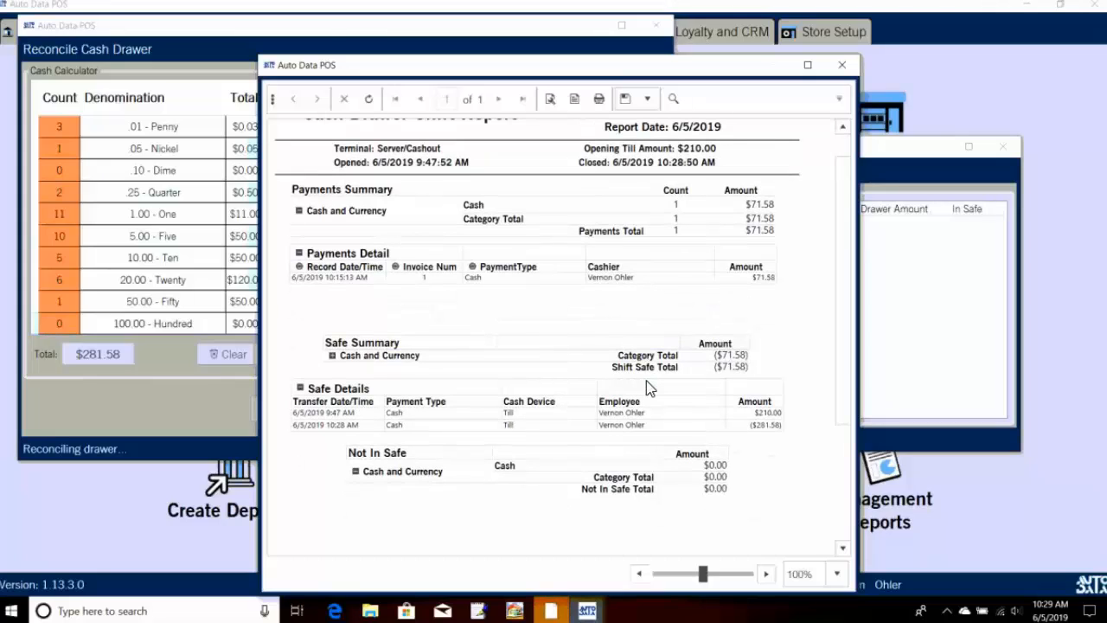
{"action": "left_click", "coordinate": [841, 65]}
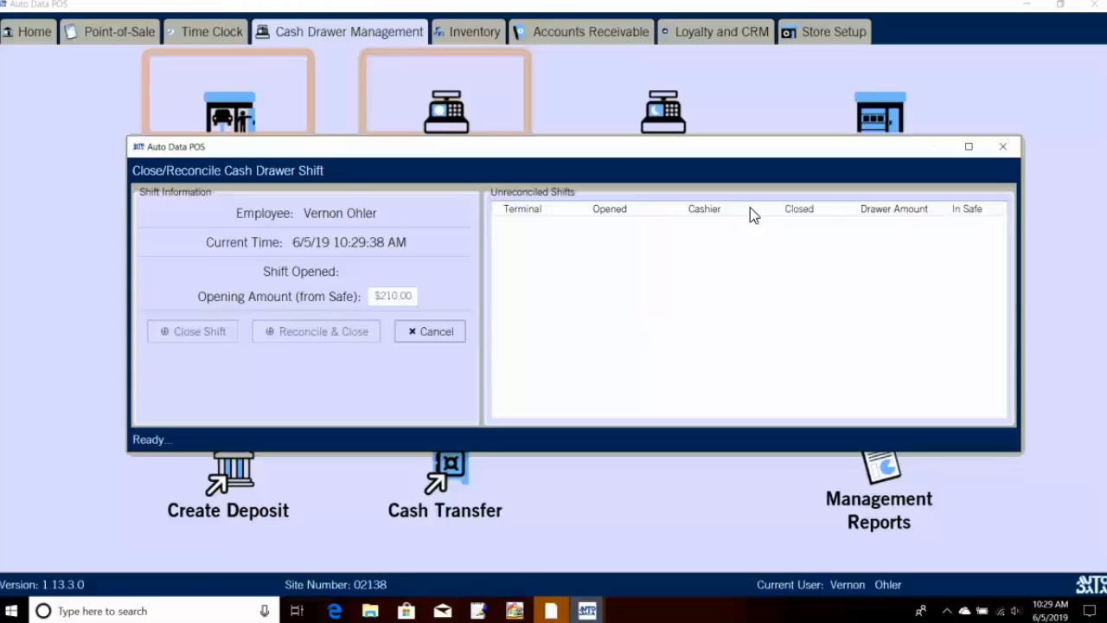
Step: Close the reconcile window and confirm the Server/Cashout terminal holds $0.00 cash in Cash Transfer
{"action": "left_click", "coordinate": [1003, 145]}
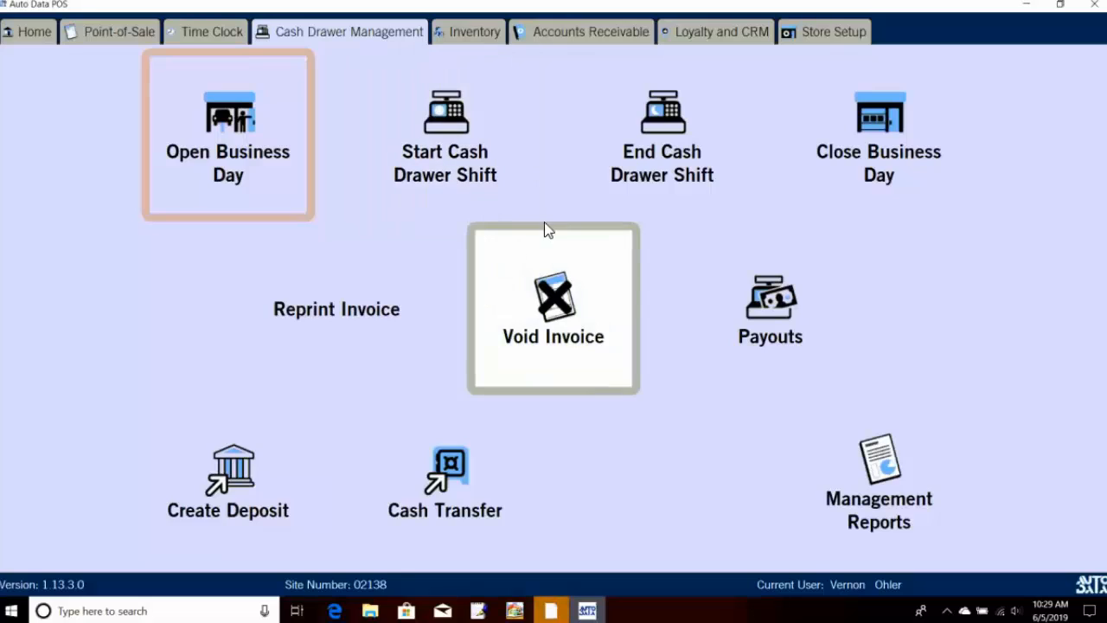
{"action": "left_click", "coordinate": [502, 439]}
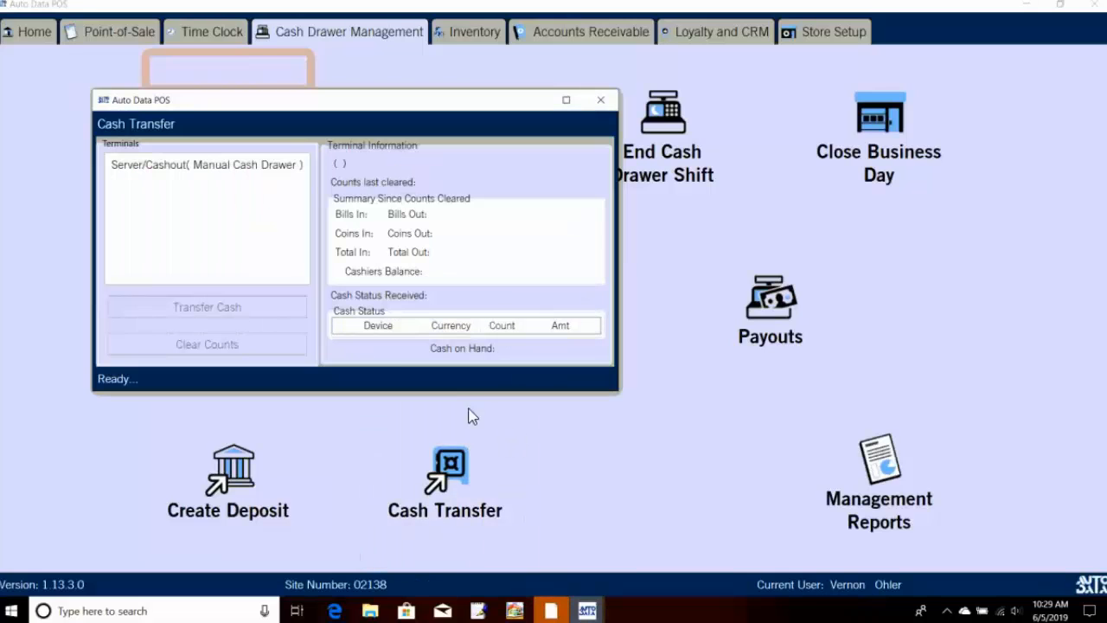
{"action": "left_click", "coordinate": [238, 171]}
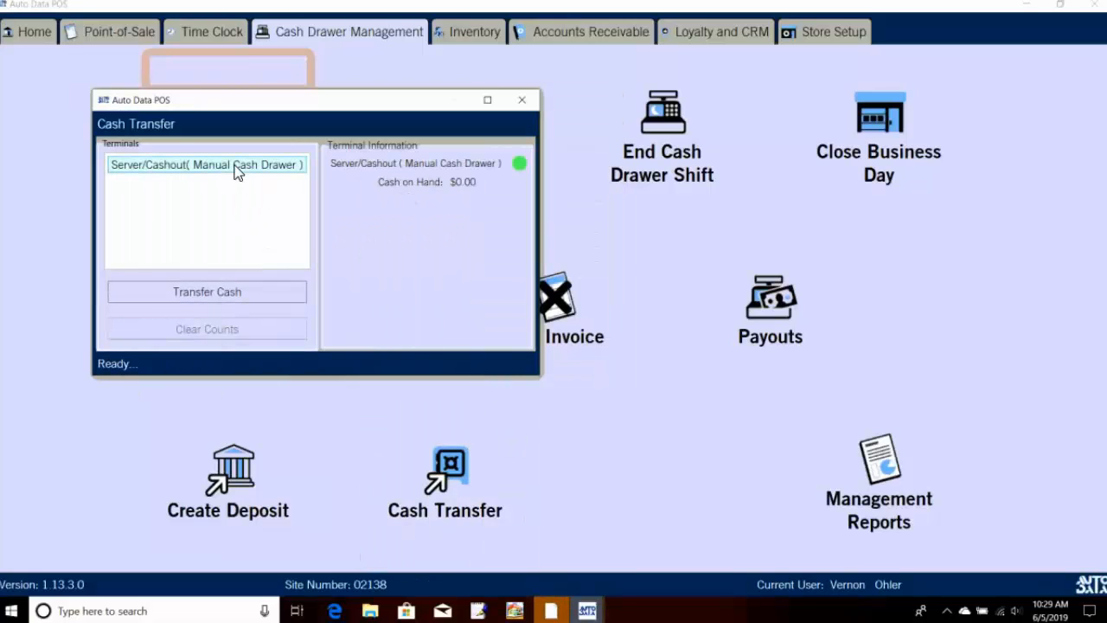
{"action": "left_click", "coordinate": [522, 101]}
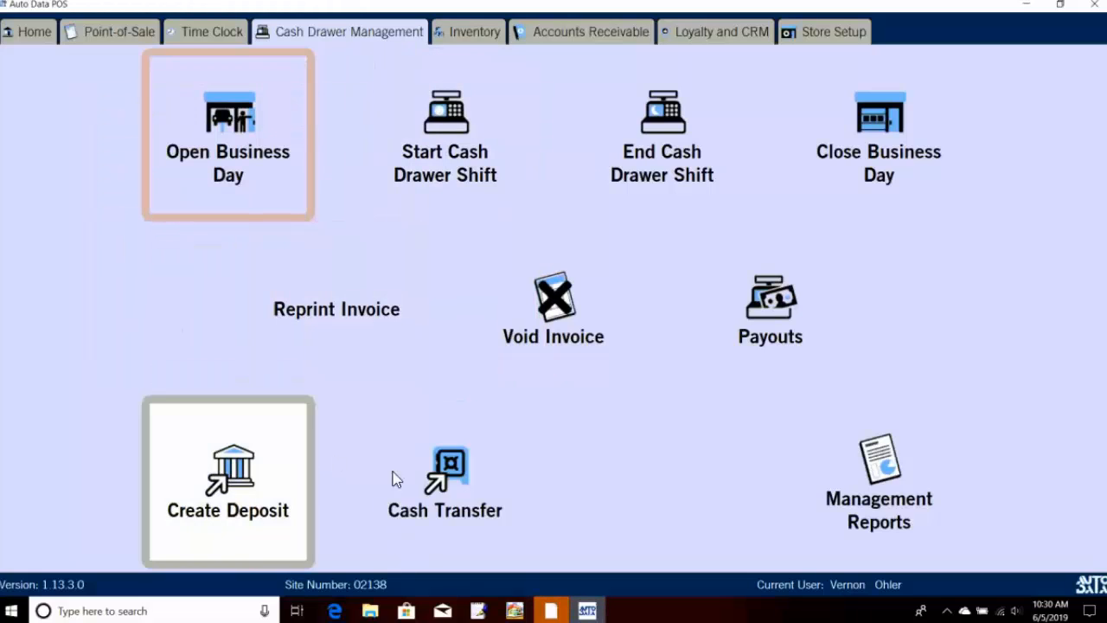
Step: Create and confirm a $71.58 cash deposit with deposit number 1
{"action": "left_click", "coordinate": [264, 490]}
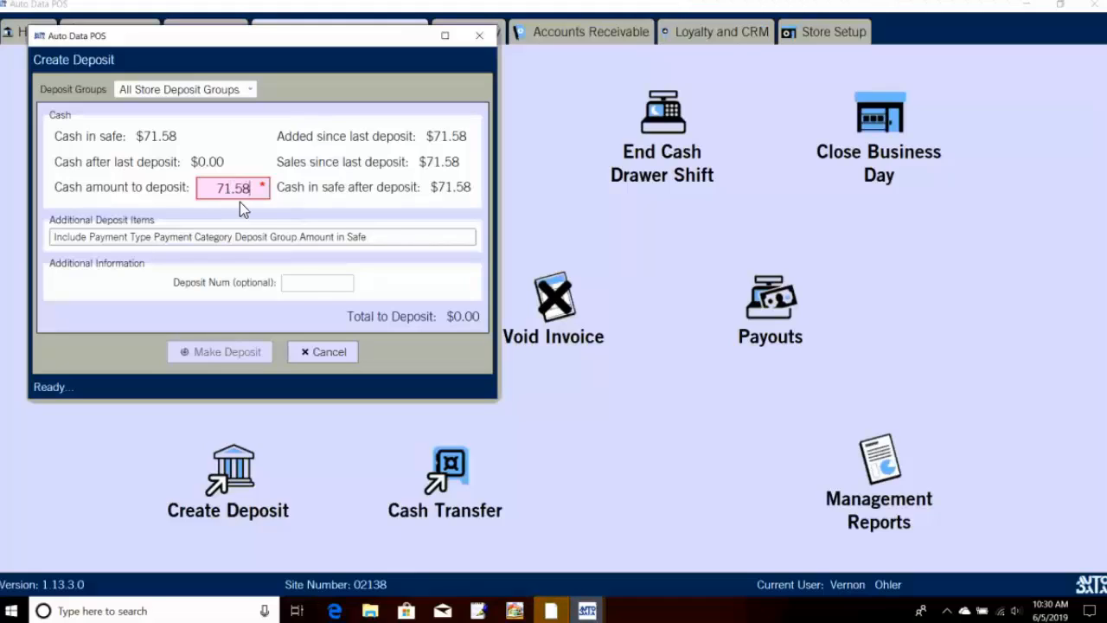
{"action": "left_click", "coordinate": [316, 282]}
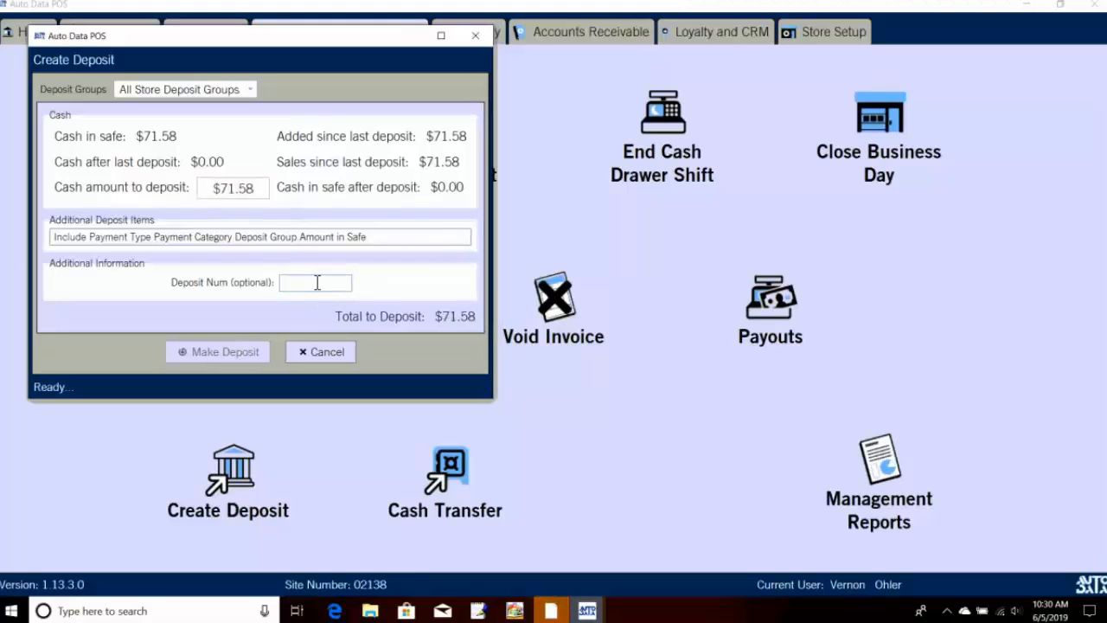
{"action": "type", "text": "12345"}
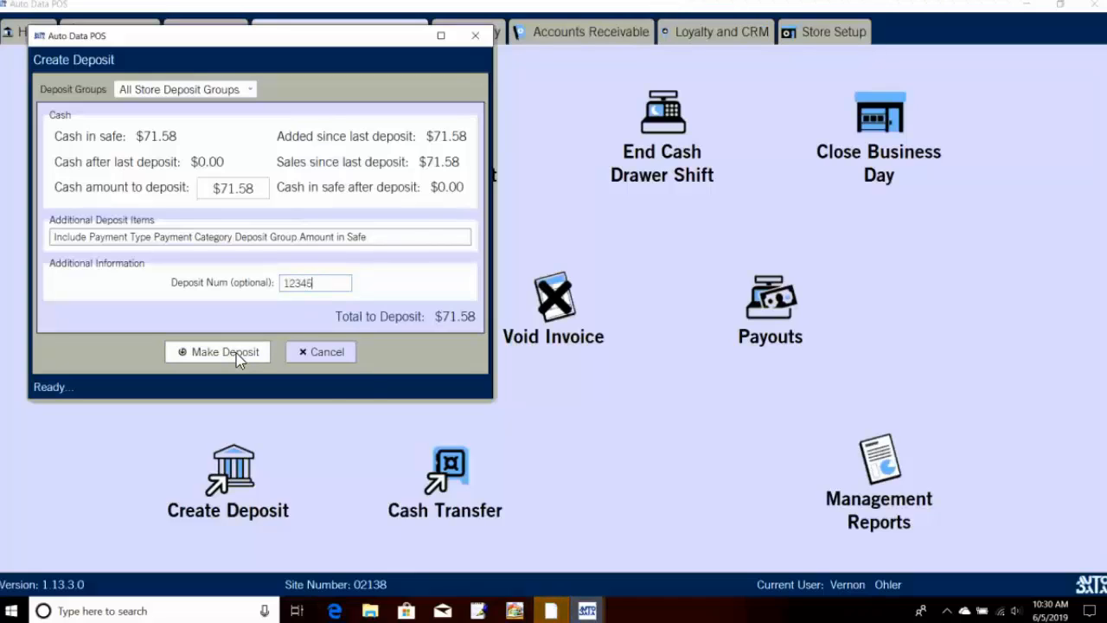
{"action": "left_click", "coordinate": [236, 353]}
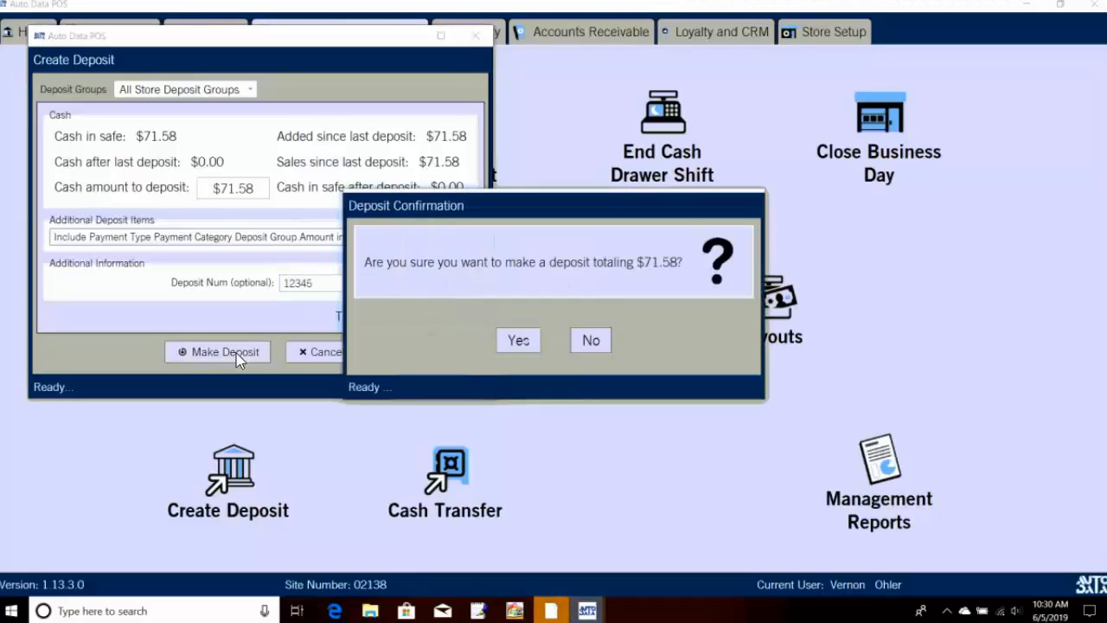
{"action": "left_click", "coordinate": [517, 341]}
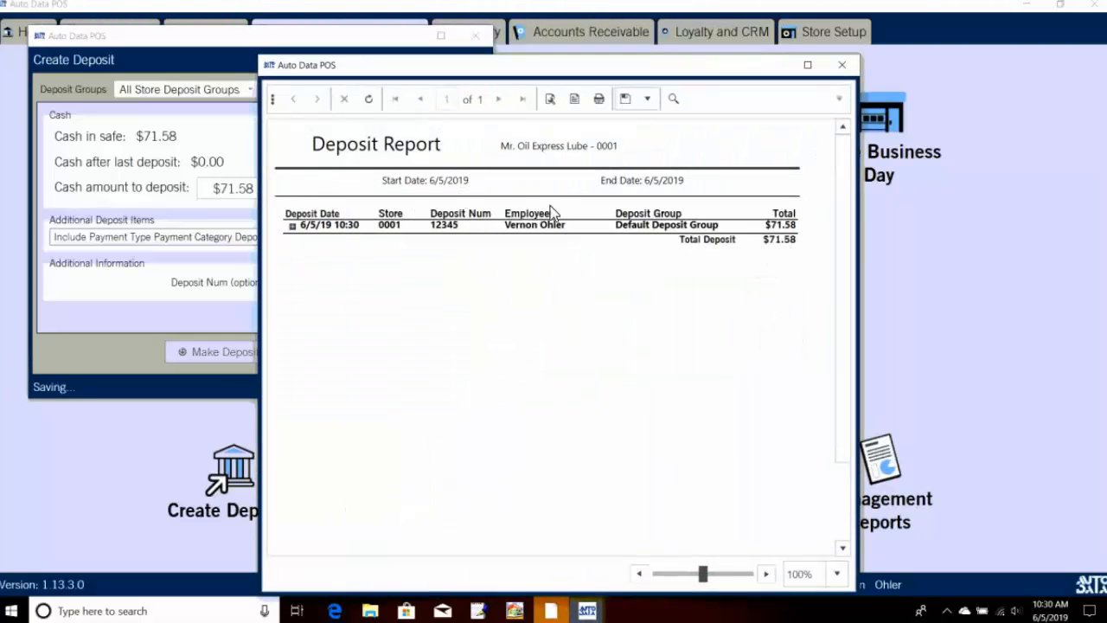
Step: Expand and collapse the deposit's payment types in the Deposit Report, then close it
{"action": "left_click", "coordinate": [293, 228]}
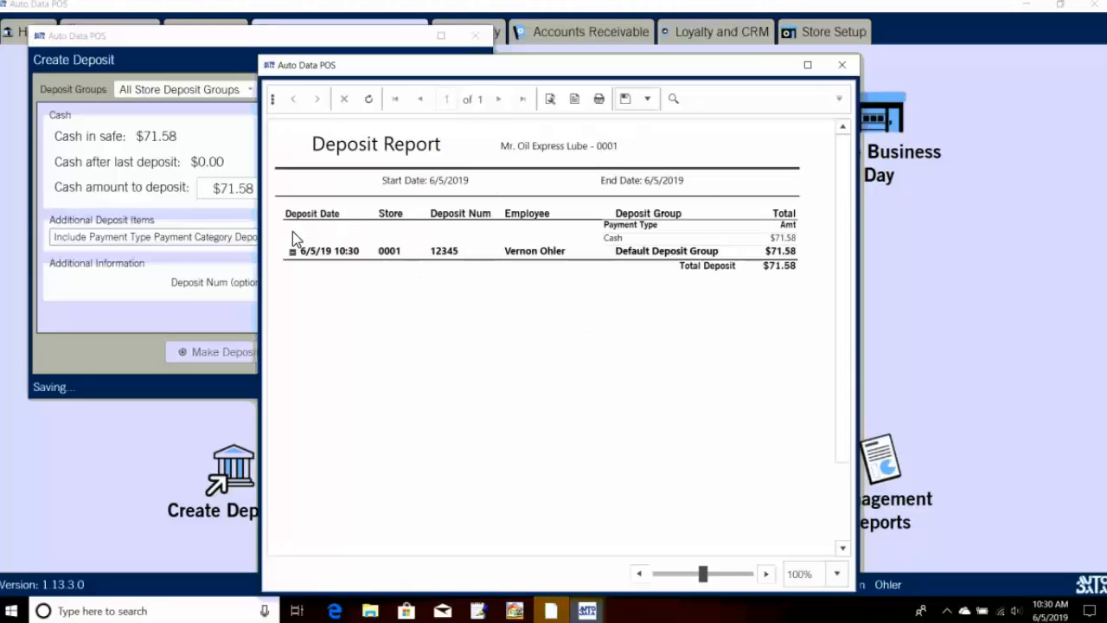
{"action": "left_click", "coordinate": [293, 252]}
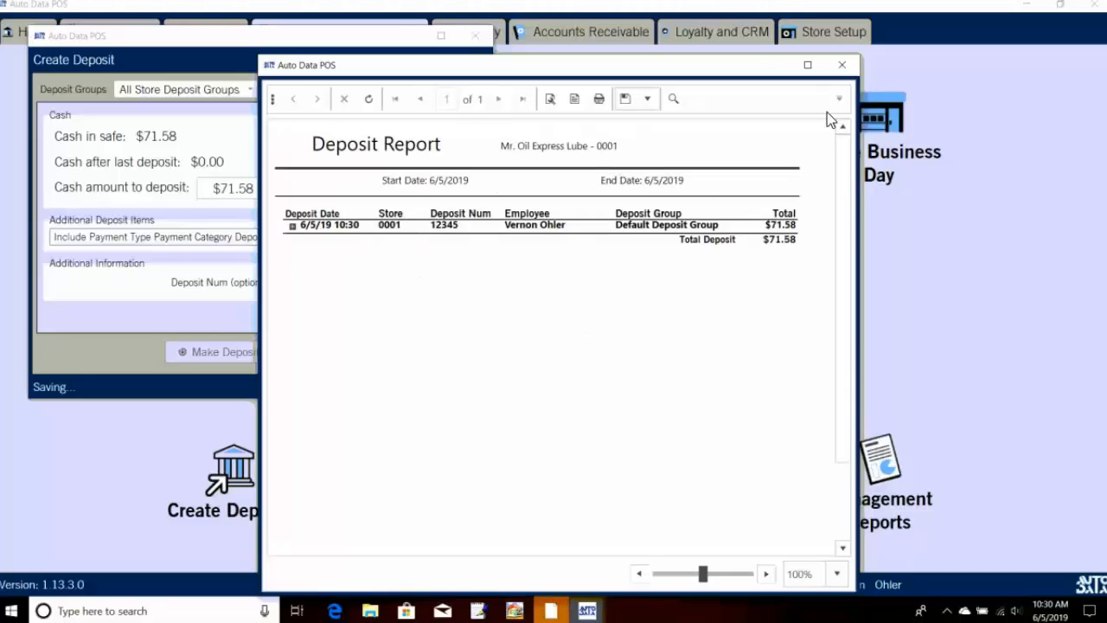
{"action": "left_click", "coordinate": [841, 65]}
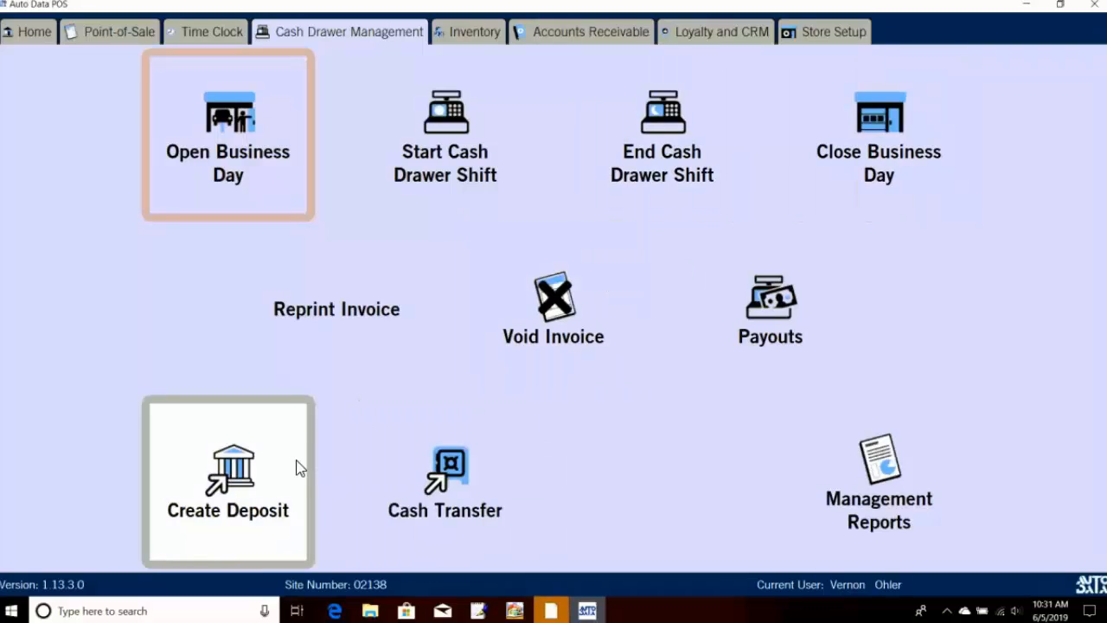
Step: Close the business day with Sunny closing weather, confirming the date and clocking out the employee
{"action": "left_click", "coordinate": [899, 154]}
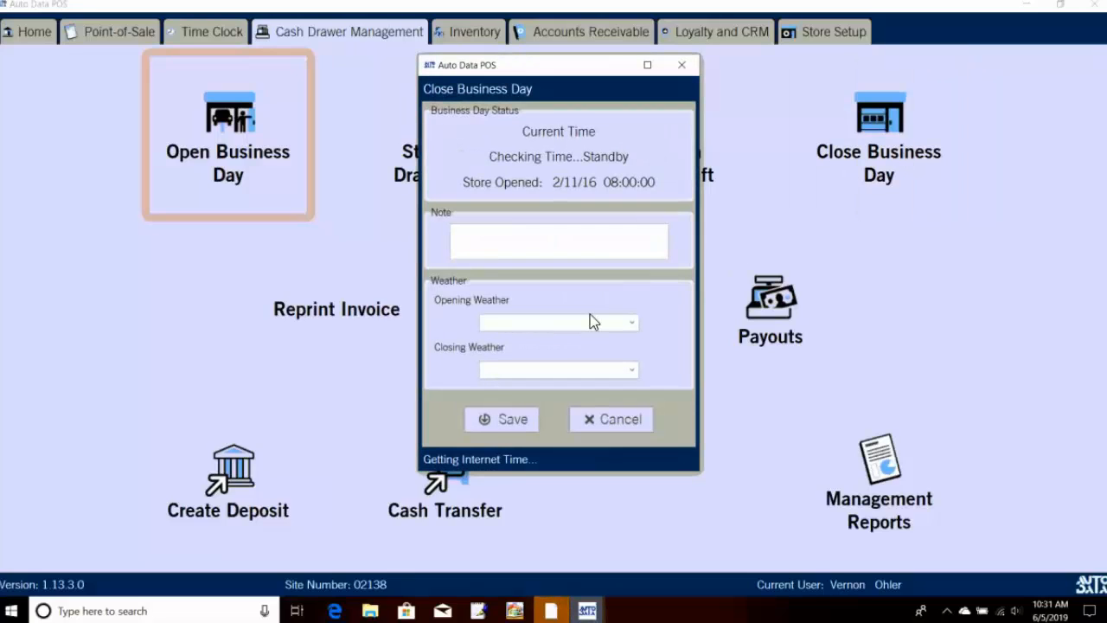
{"action": "left_click", "coordinate": [577, 372]}
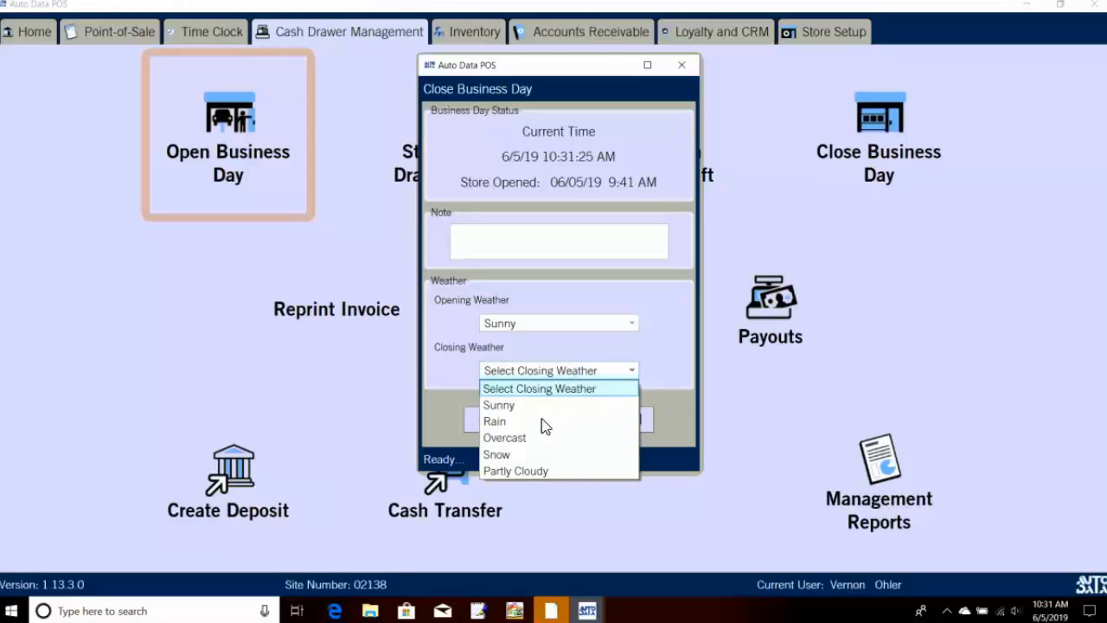
{"action": "left_click", "coordinate": [521, 406]}
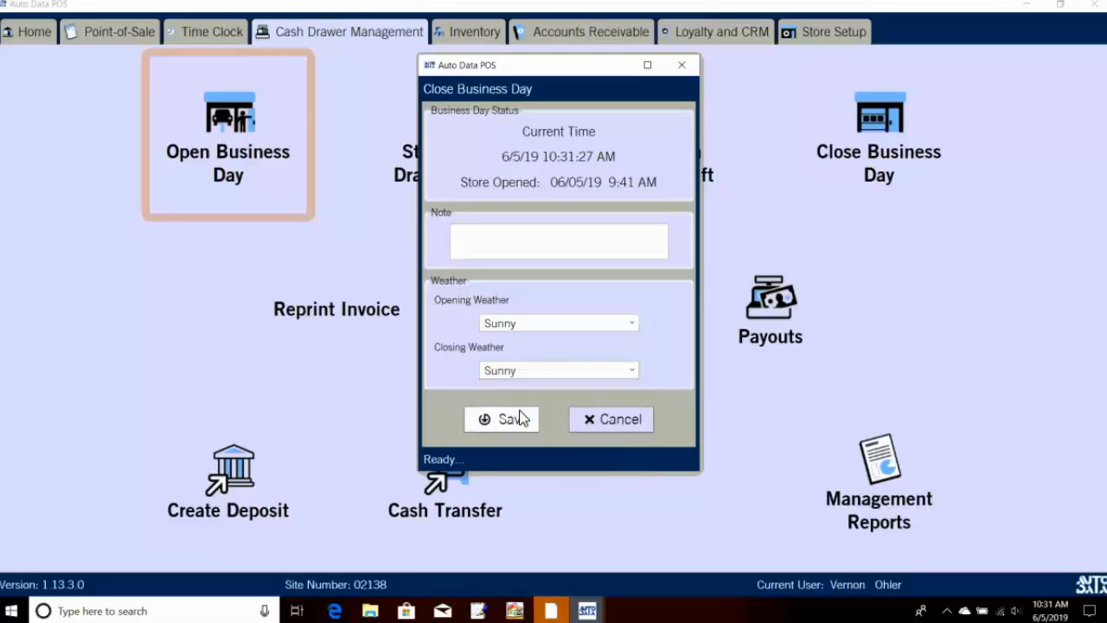
{"action": "left_click", "coordinate": [519, 427]}
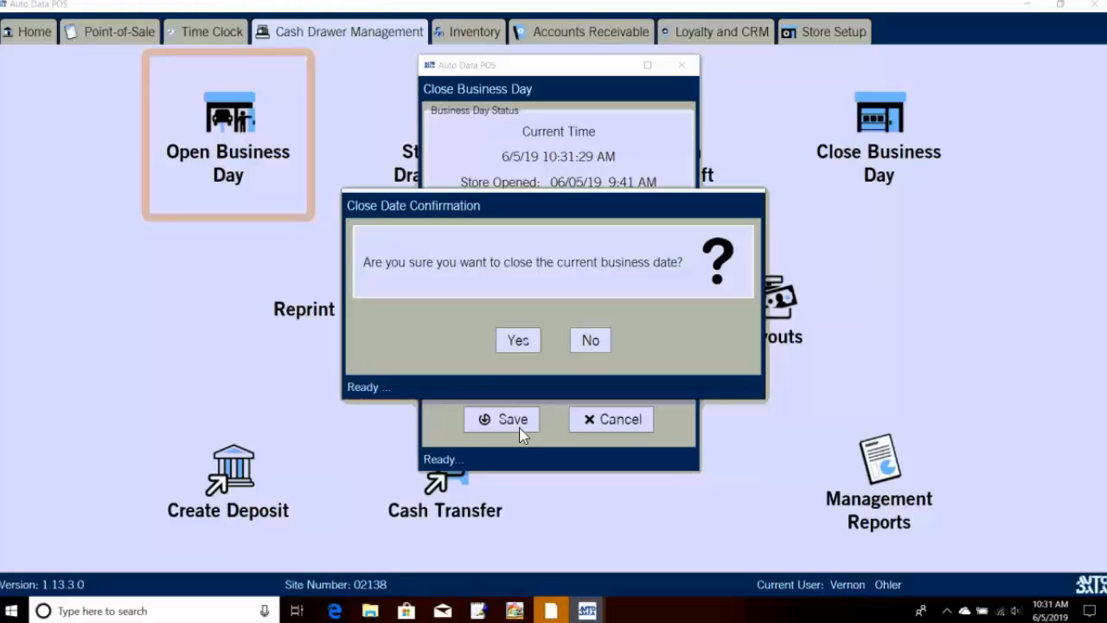
{"action": "left_click", "coordinate": [524, 341]}
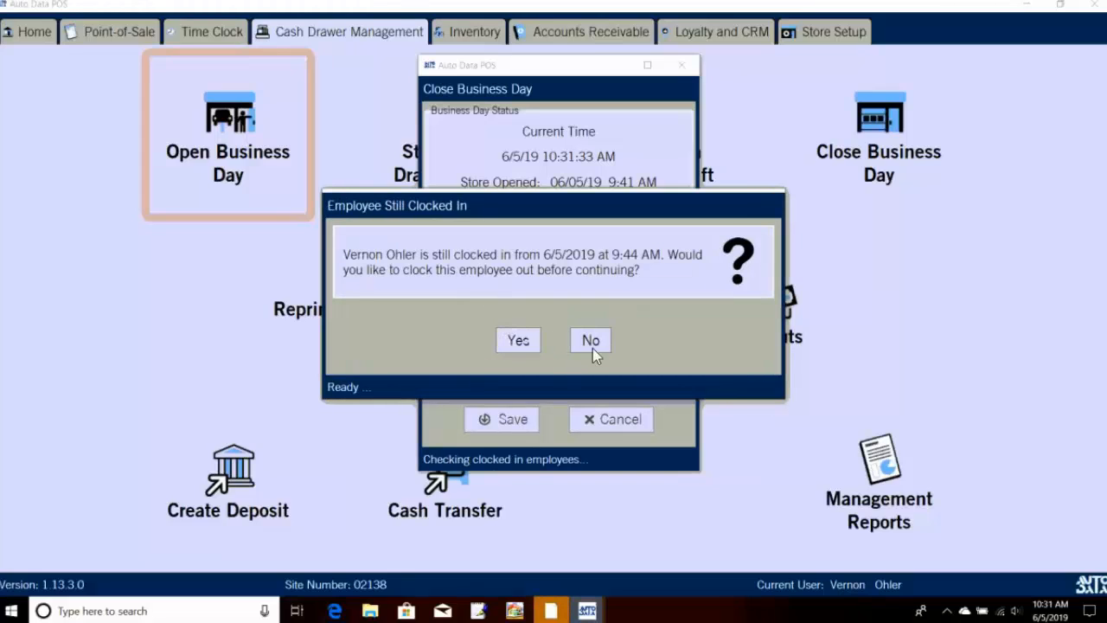
{"action": "left_click", "coordinate": [519, 342]}
Step: Review the Store Sales Report, expanding Lube Services, Full Service Oil Changes and Air Filter Services
{"action": "left_click", "coordinate": [537, 341]}
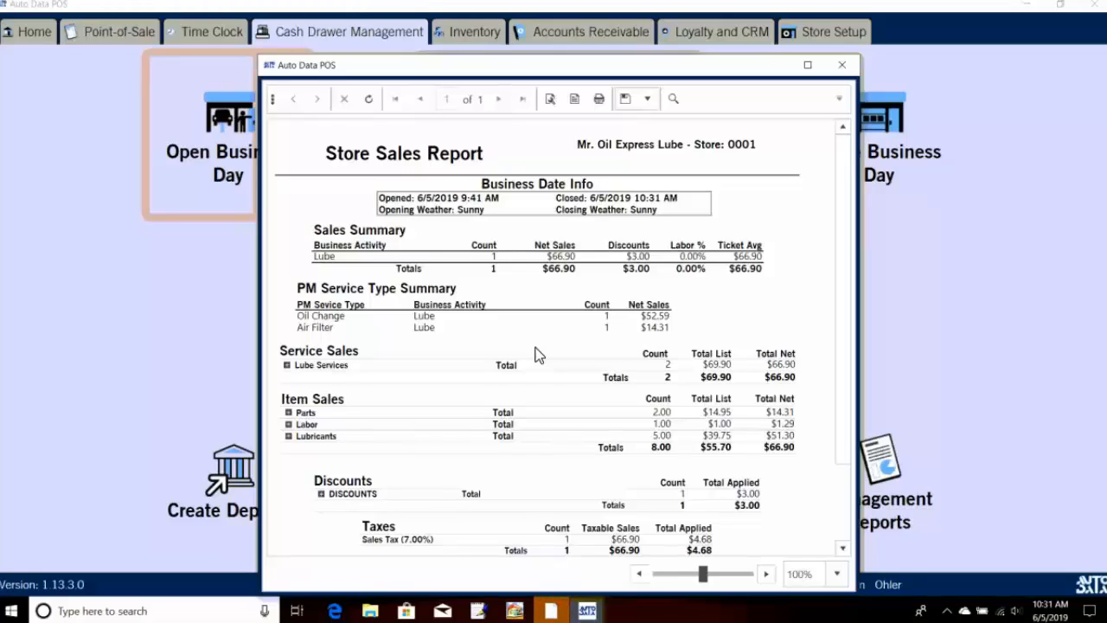
{"action": "scroll", "coordinate": [629, 277], "scroll_direction": "down", "scroll_amount": 2}
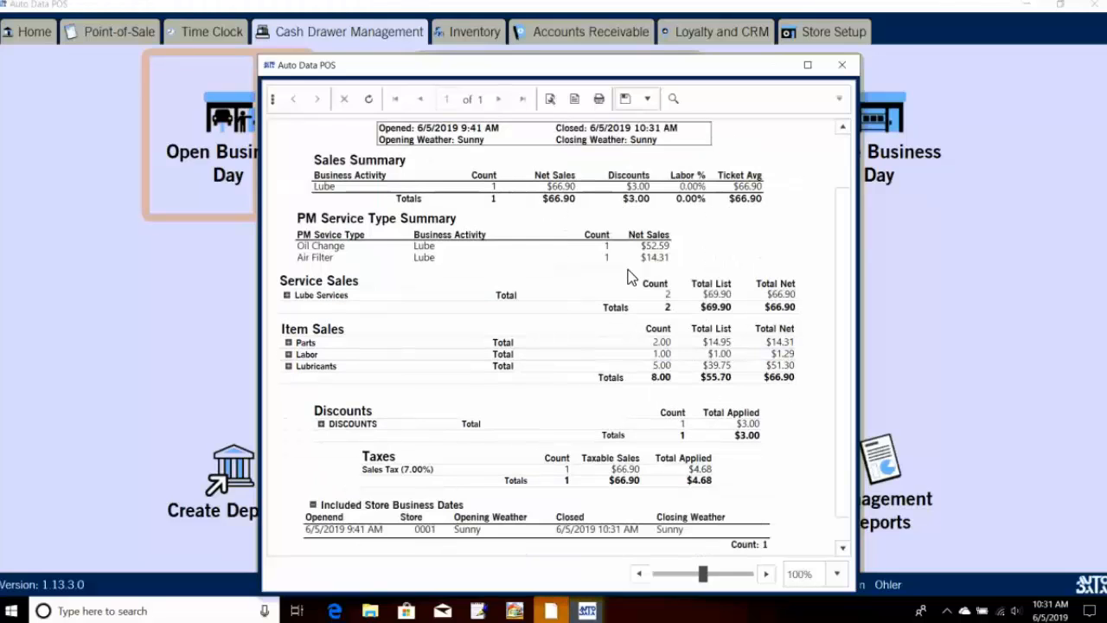
{"action": "scroll", "coordinate": [632, 277], "scroll_direction": "down", "scroll_amount": 1}
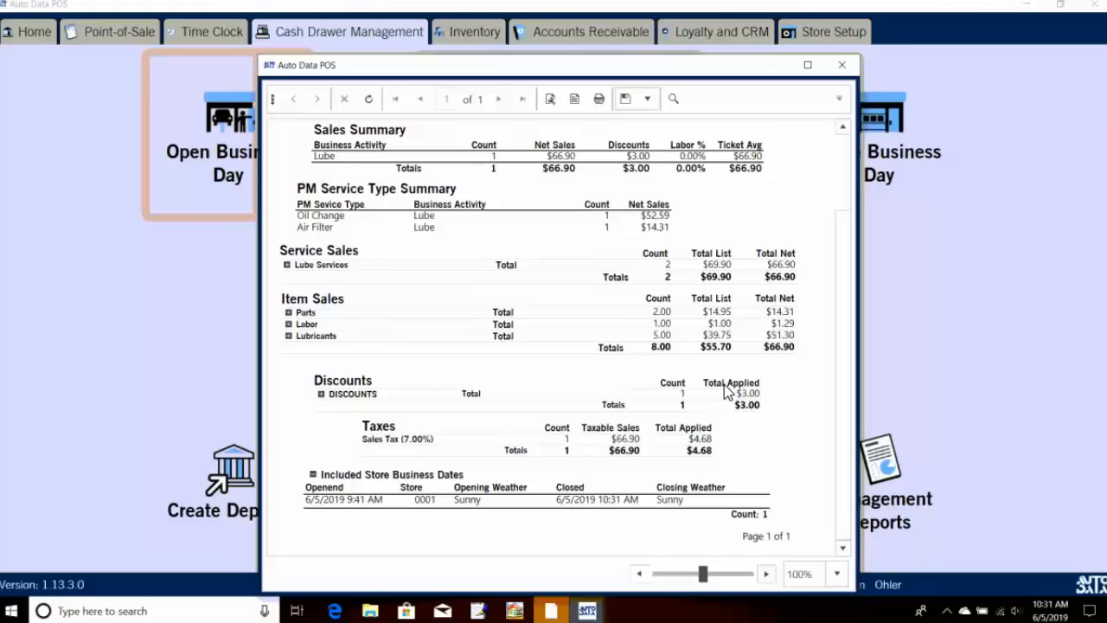
{"action": "left_click", "coordinate": [288, 265]}
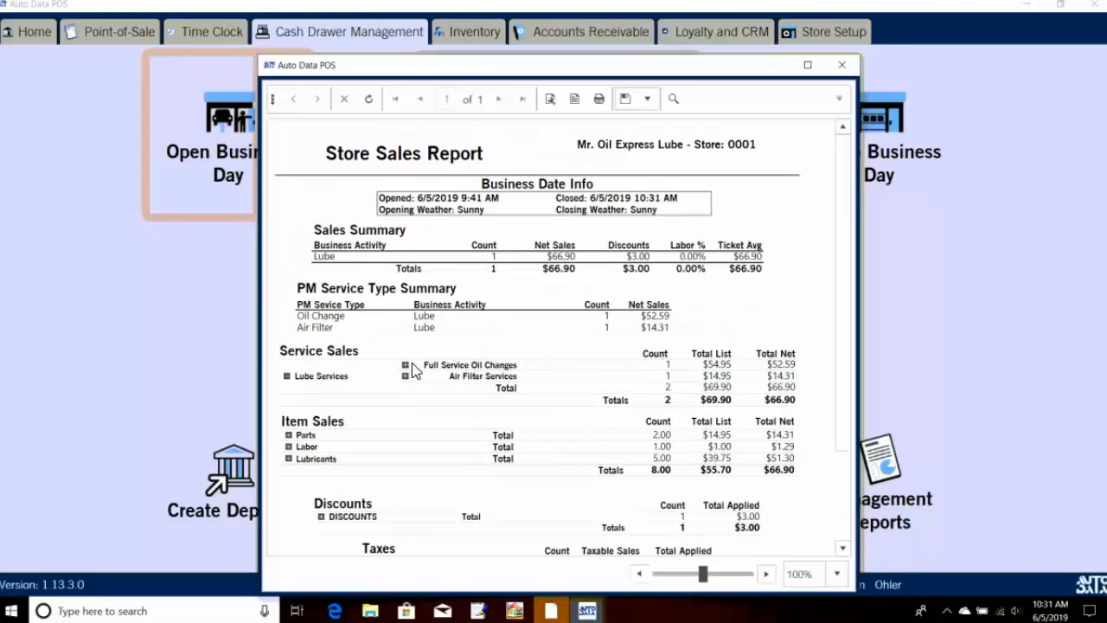
{"action": "left_click", "coordinate": [405, 365]}
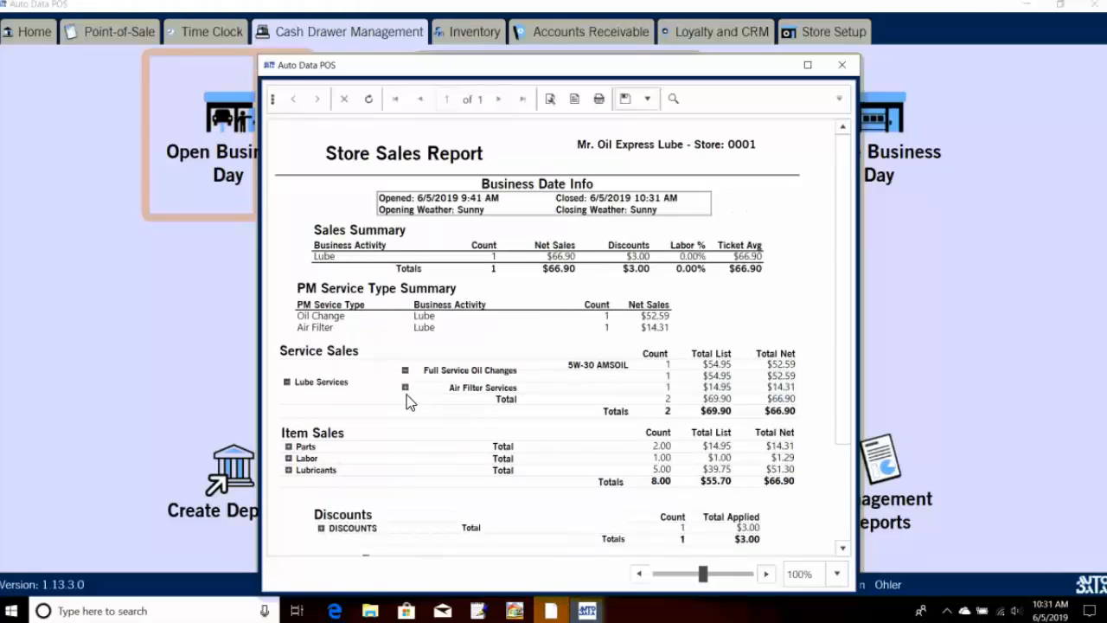
{"action": "left_click", "coordinate": [405, 387]}
{"action": "scroll", "coordinate": [575, 424], "scroll_direction": "down", "scroll_amount": 2}
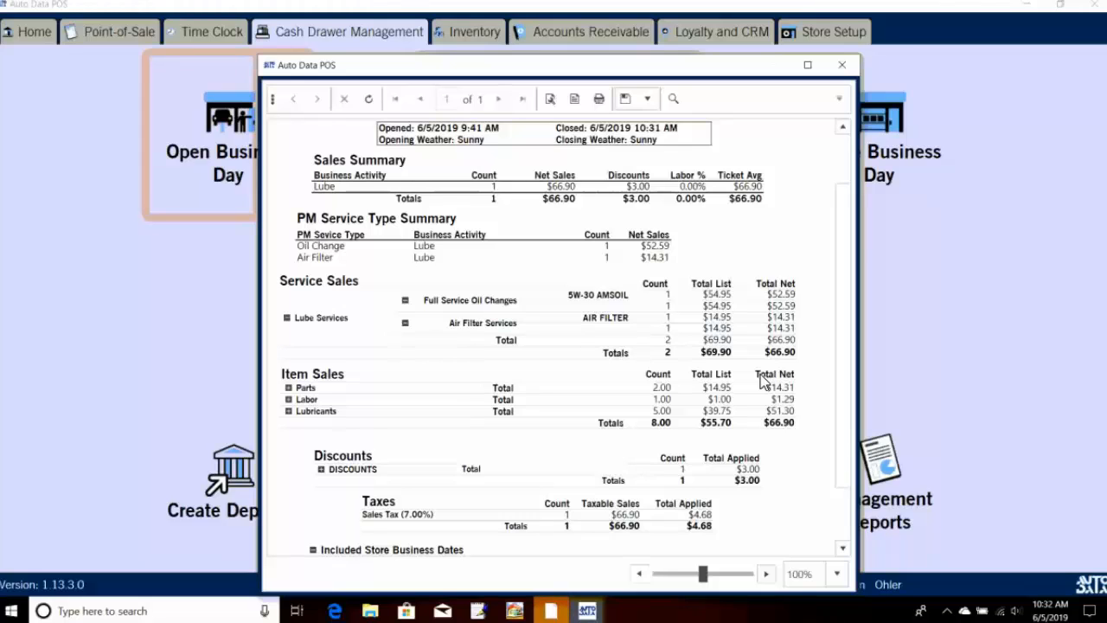
{"action": "scroll", "coordinate": [772, 462], "scroll_direction": "down", "scroll_amount": 2}
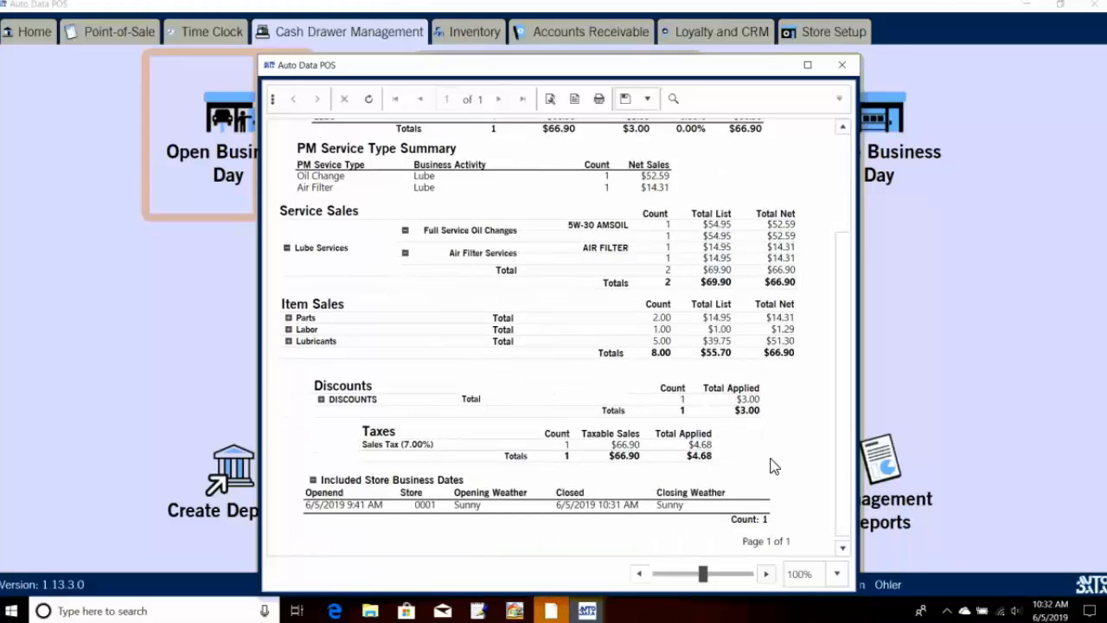
{"action": "scroll", "coordinate": [773, 466], "scroll_direction": "down", "scroll_amount": 1}
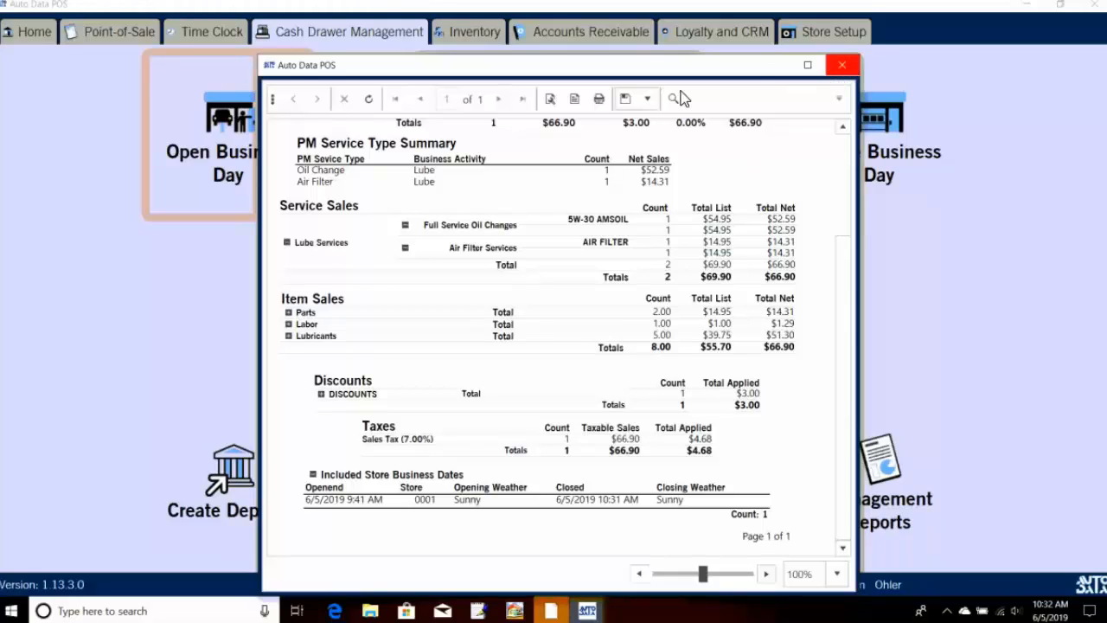
{"action": "left_click", "coordinate": [842, 65]}
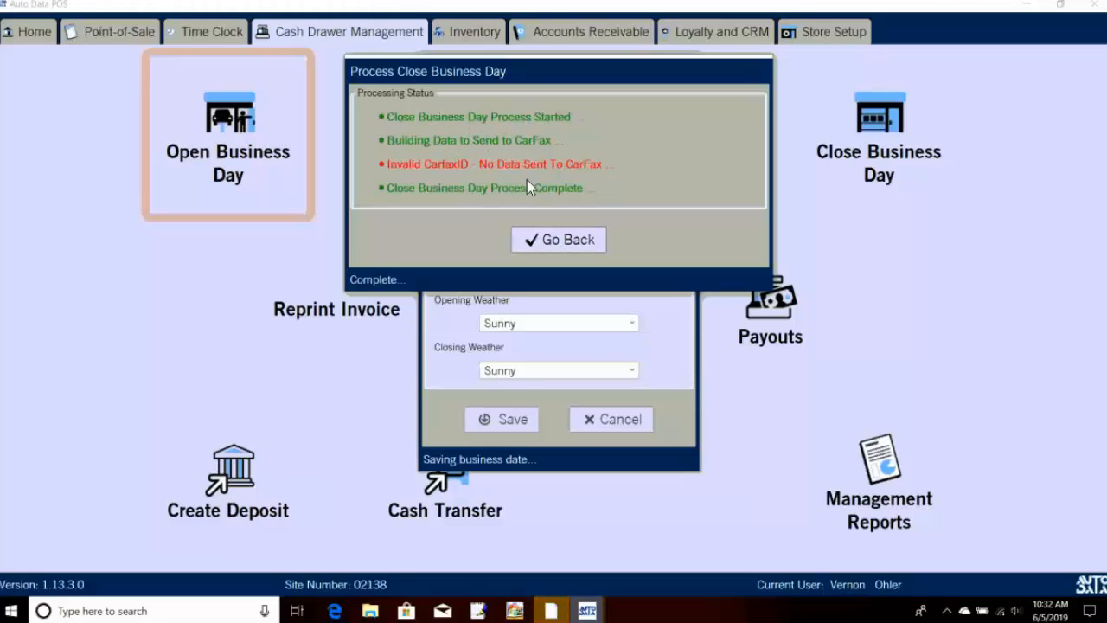
Step: Run the backup after closing and accept the available application updates
{"action": "left_click", "coordinate": [567, 235]}
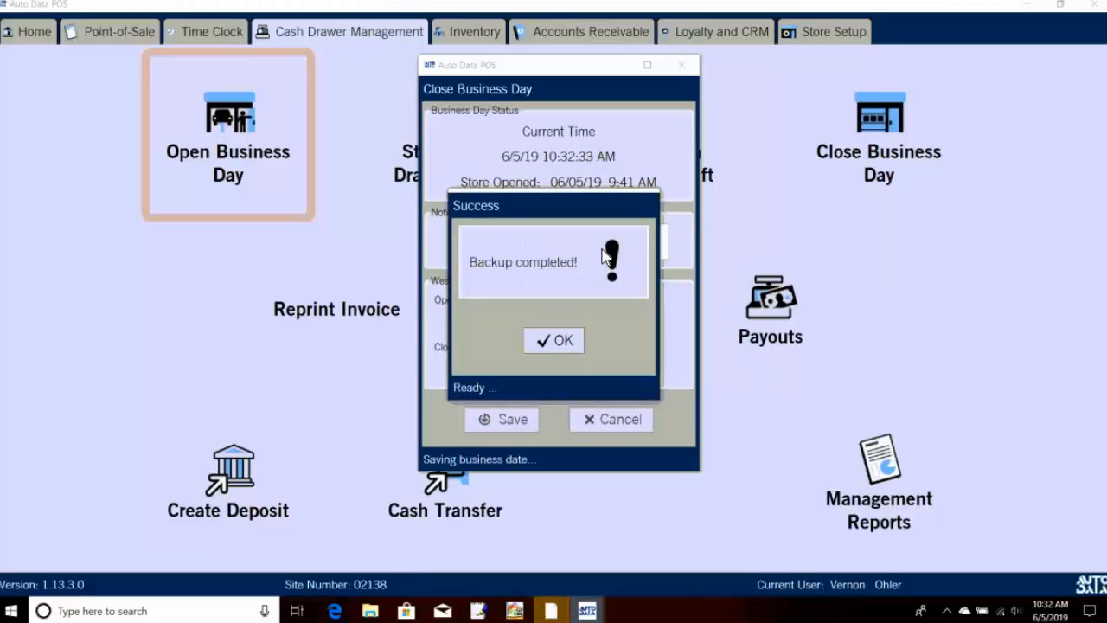
{"action": "left_click", "coordinate": [576, 343]}
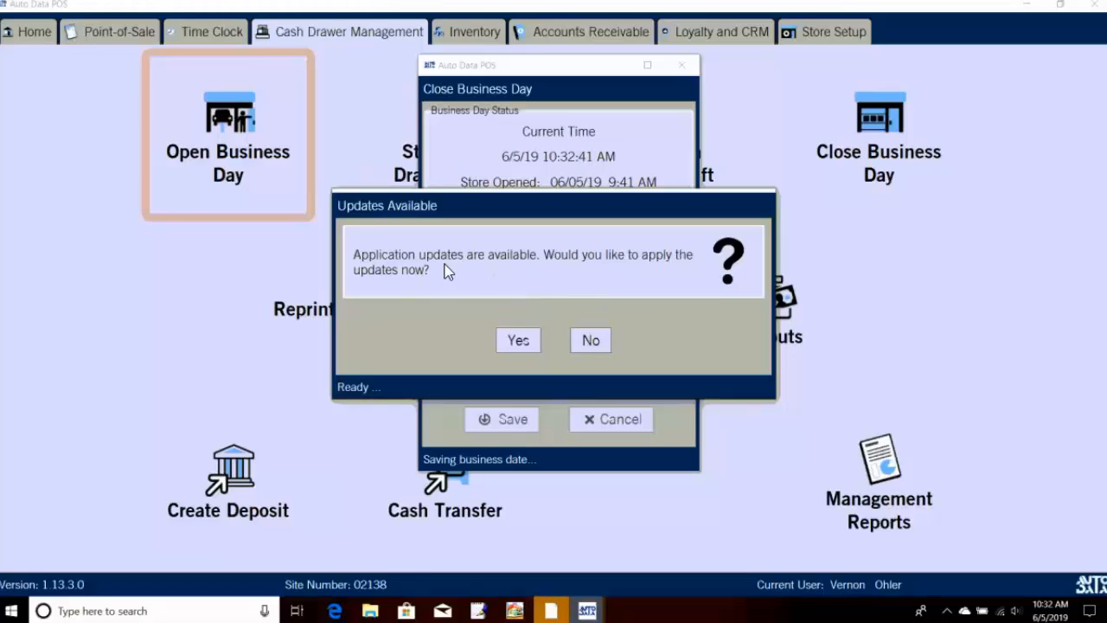
{"action": "left_click", "coordinate": [522, 348]}
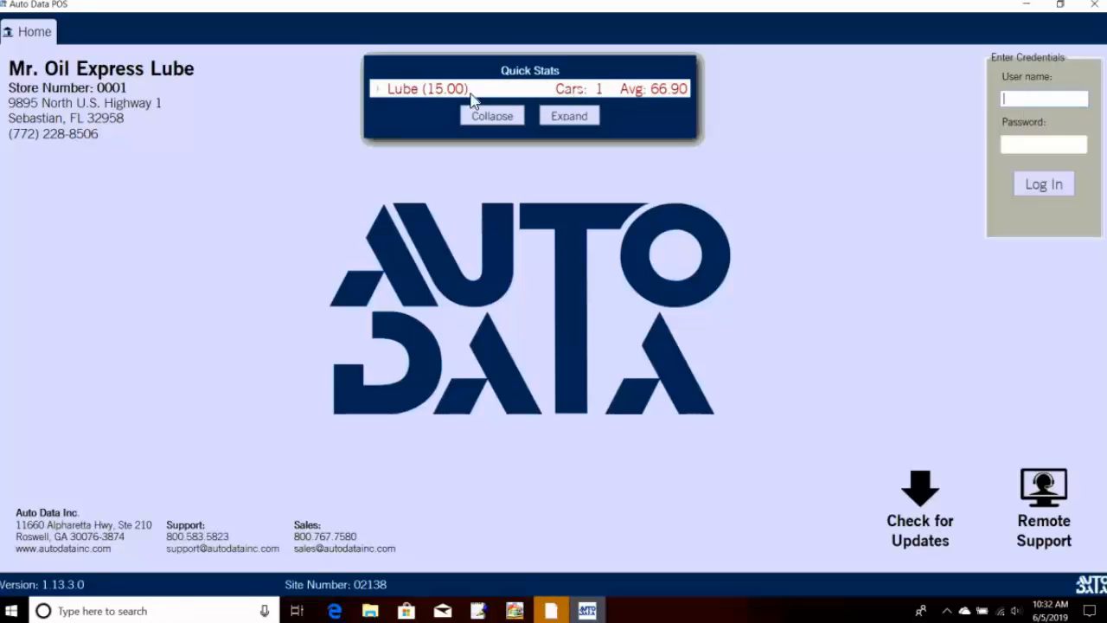
{"action": "left_click", "coordinate": [380, 92]}
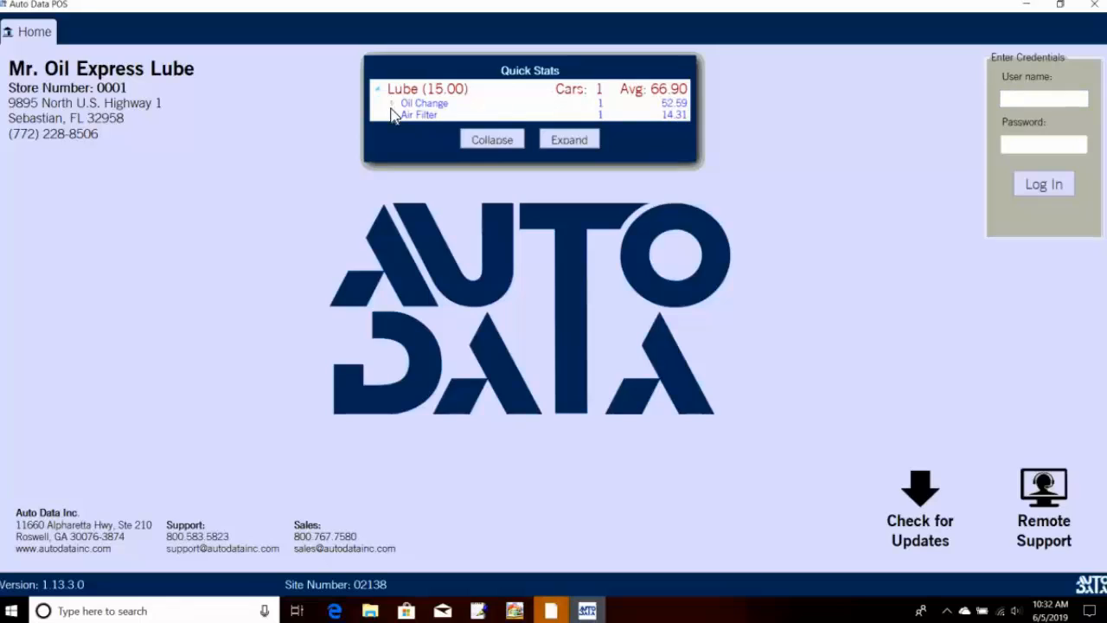
{"action": "left_click", "coordinate": [393, 104]}
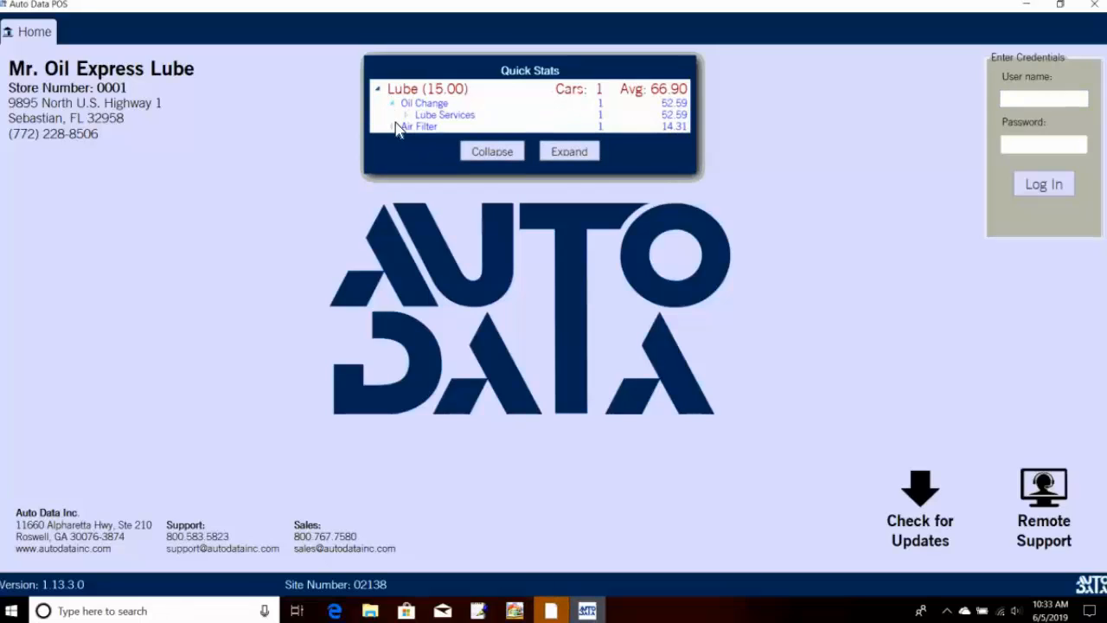
{"action": "left_click", "coordinate": [409, 115]}
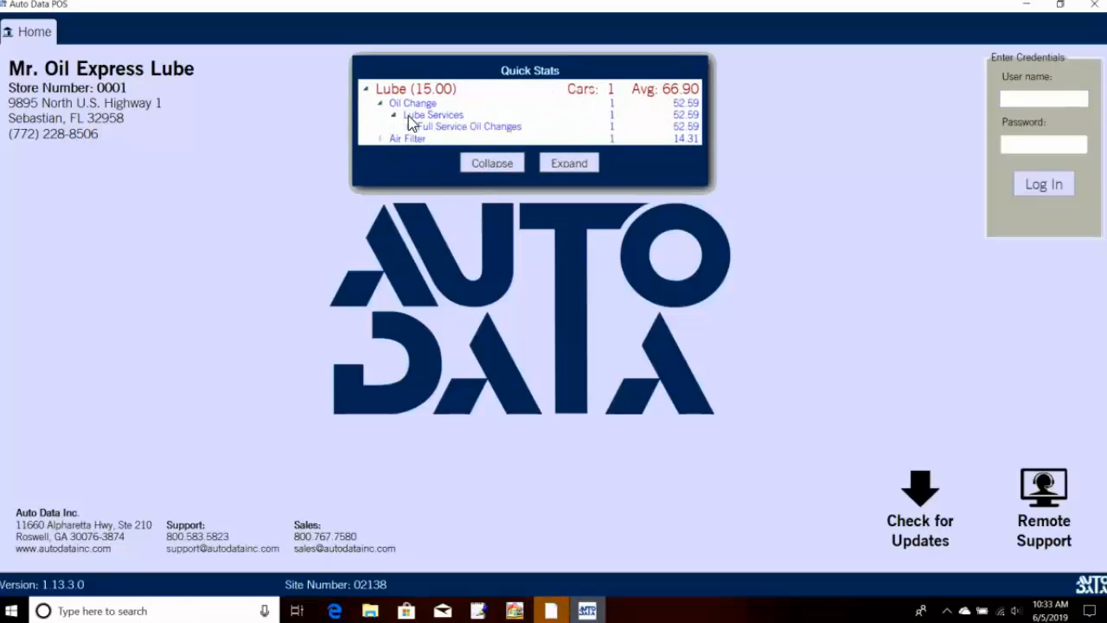
{"action": "left_click", "coordinate": [410, 127]}
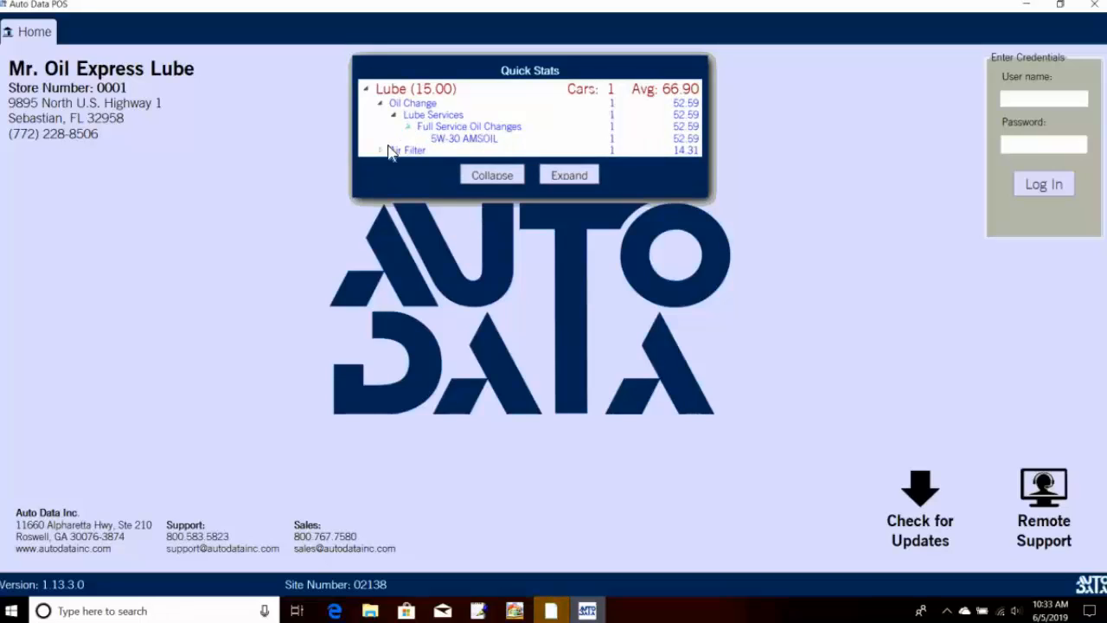
{"action": "left_click", "coordinate": [381, 152]}
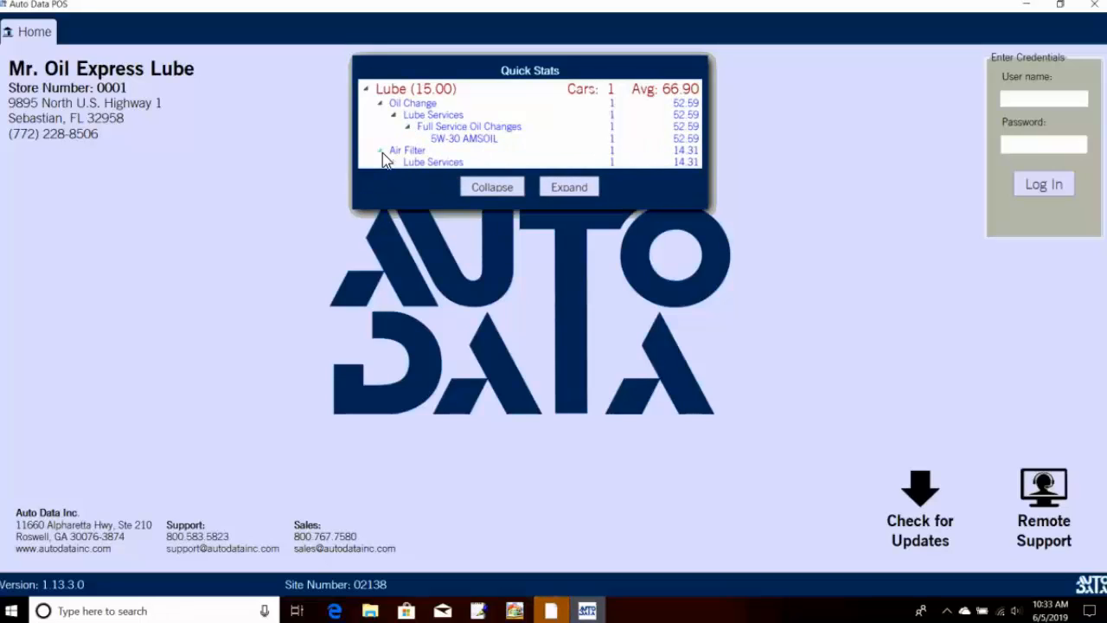
{"action": "left_click", "coordinate": [396, 162]}
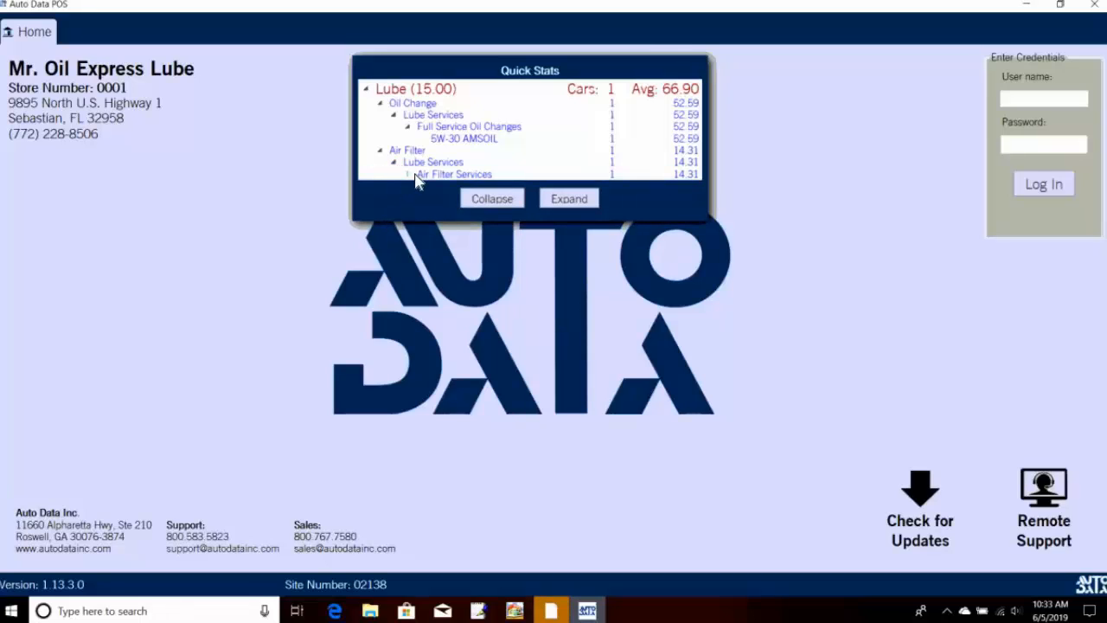
{"action": "left_click", "coordinate": [410, 174]}
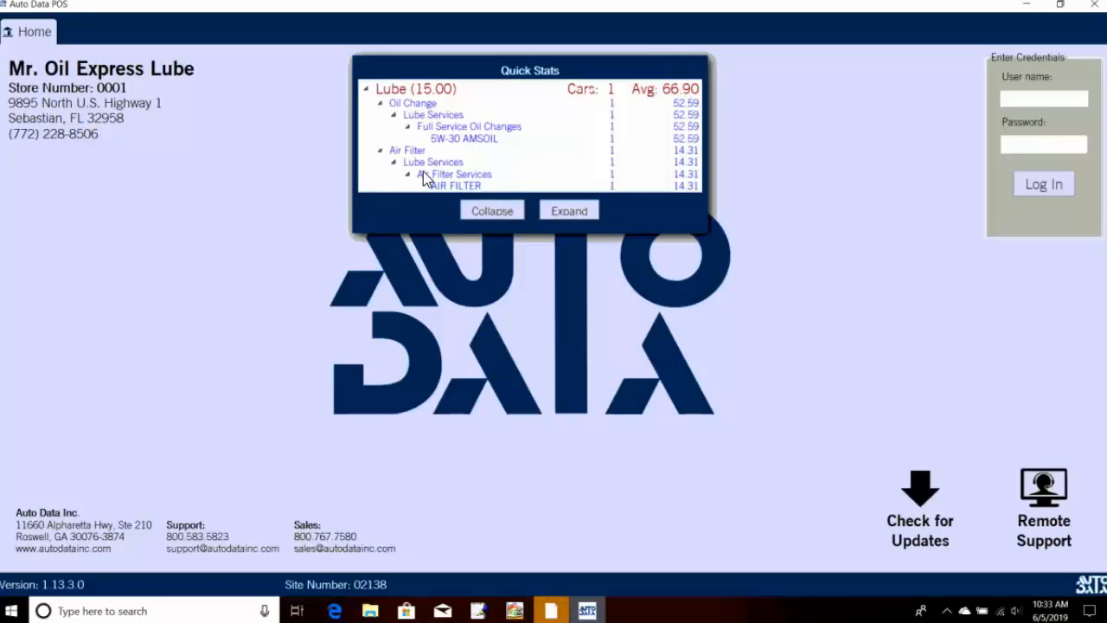
Step: Log in with the employee's user name and password from the Home screen
{"action": "left_click", "coordinate": [487, 211]}
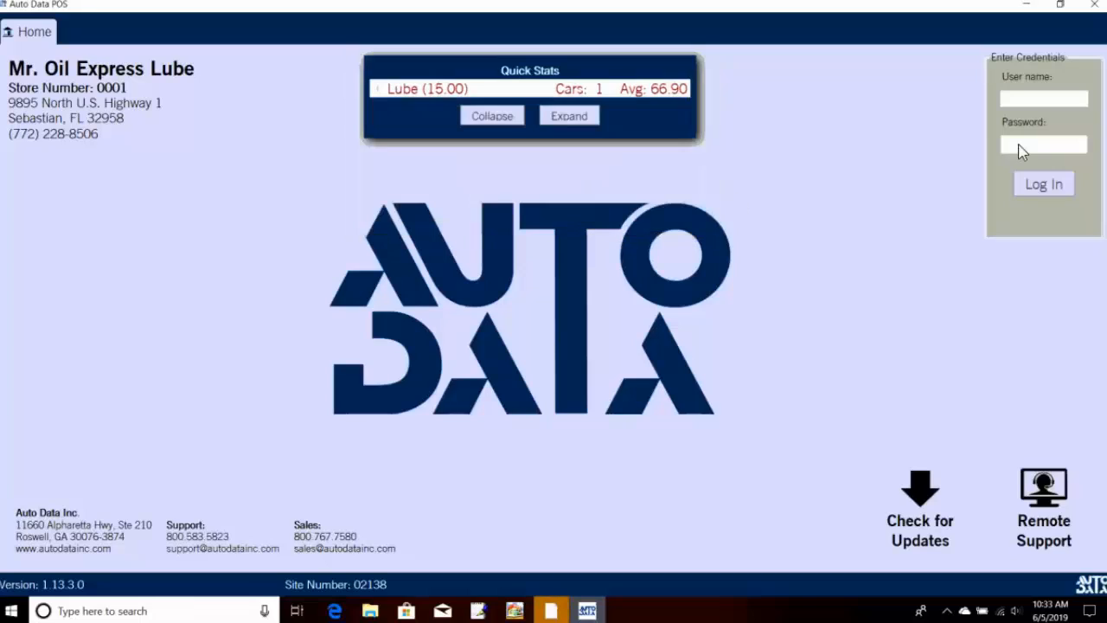
{"action": "left_click", "coordinate": [1079, 101]}
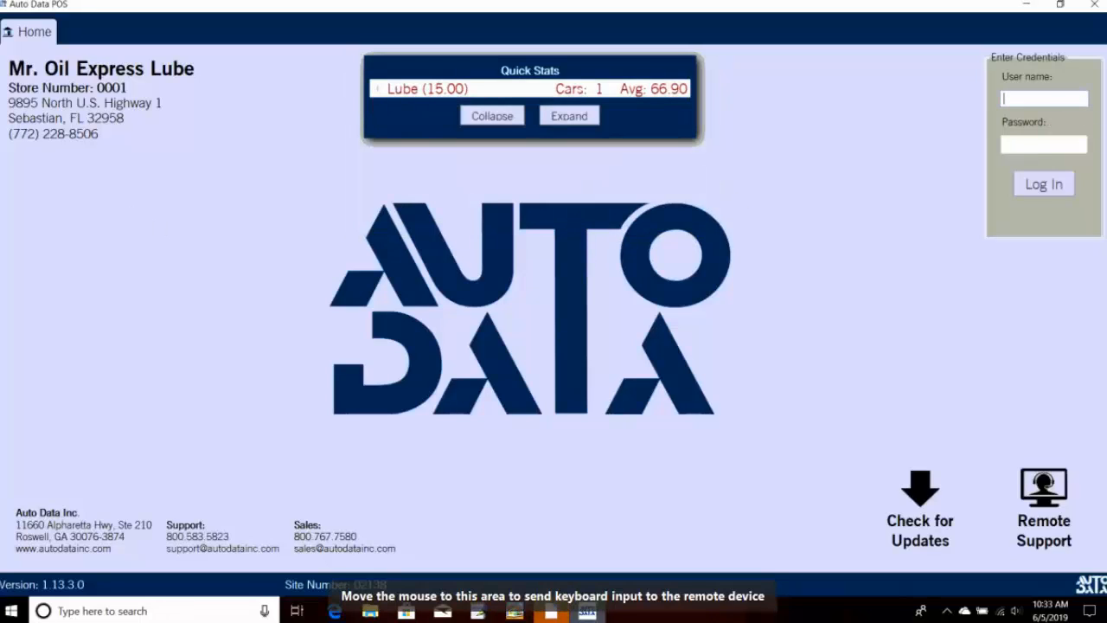
{"action": "type", "text": "Vernon"}
{"action": "key", "text": "Tab"}
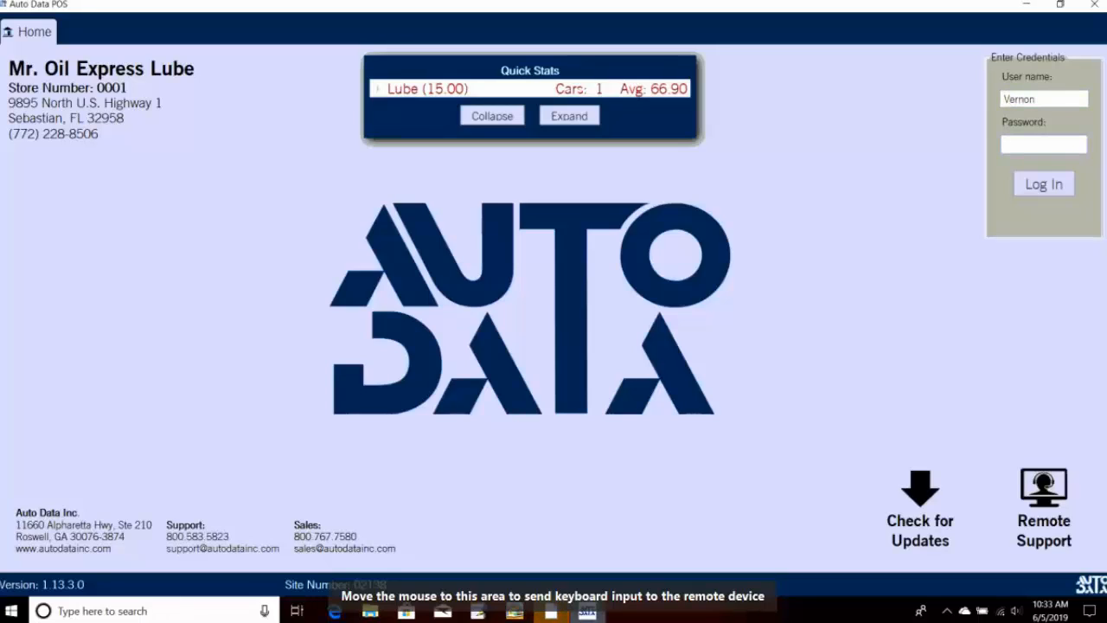
{"action": "type", "text": "**********"}
{"action": "key", "text": "Tab"}
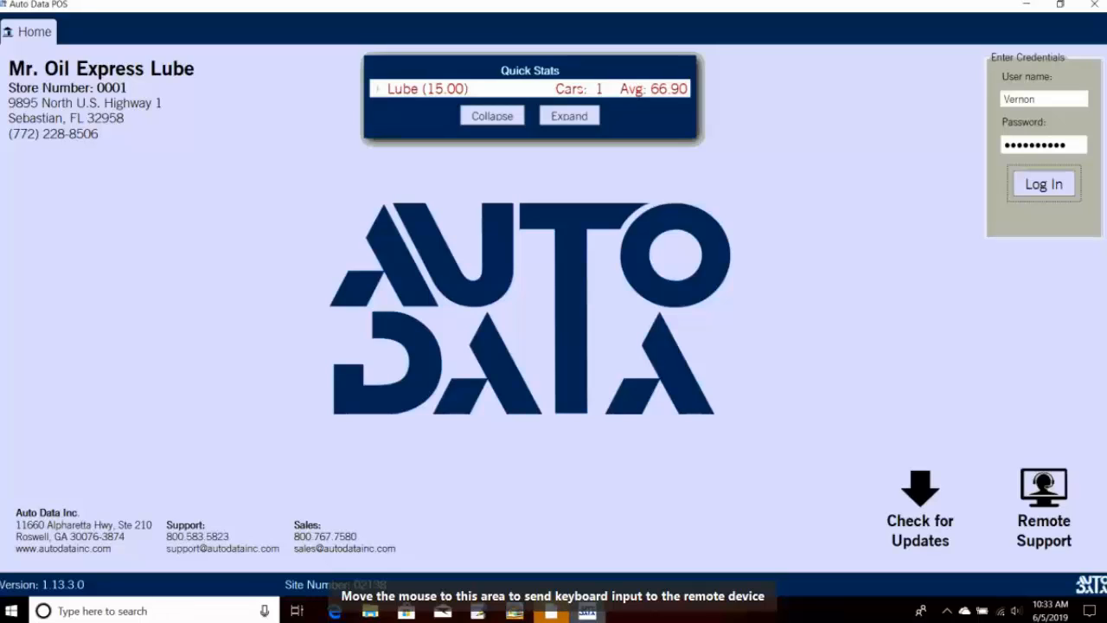
{"action": "left_click", "coordinate": [1028, 190]}
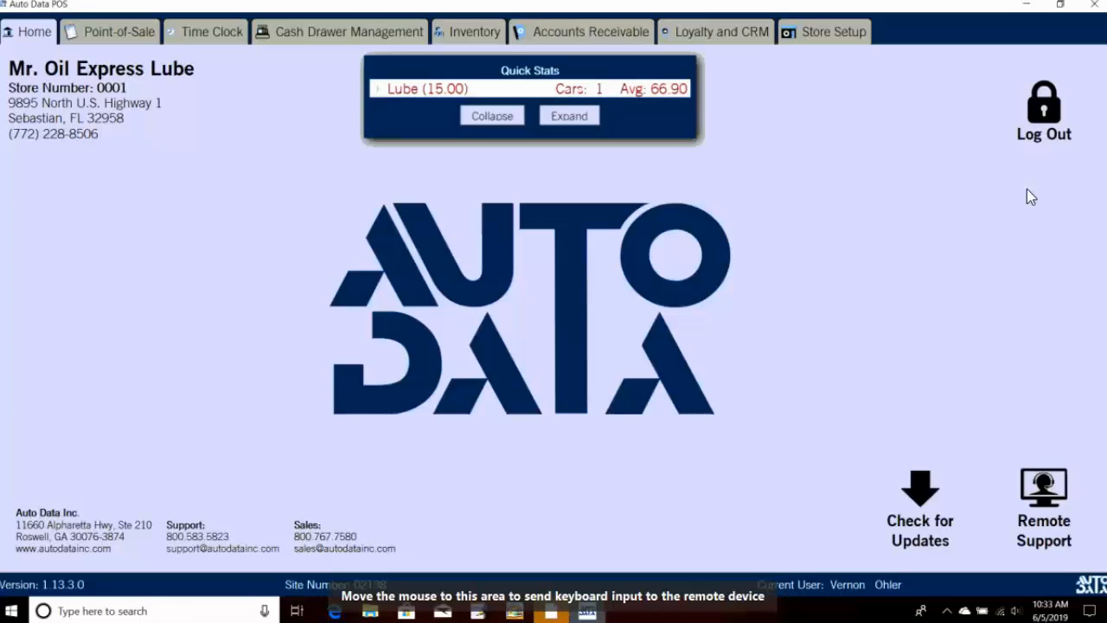
Step: View the Deposit Report for the 6/5/2019 deposit, then close it to pick another report
{"action": "left_click", "coordinate": [359, 29]}
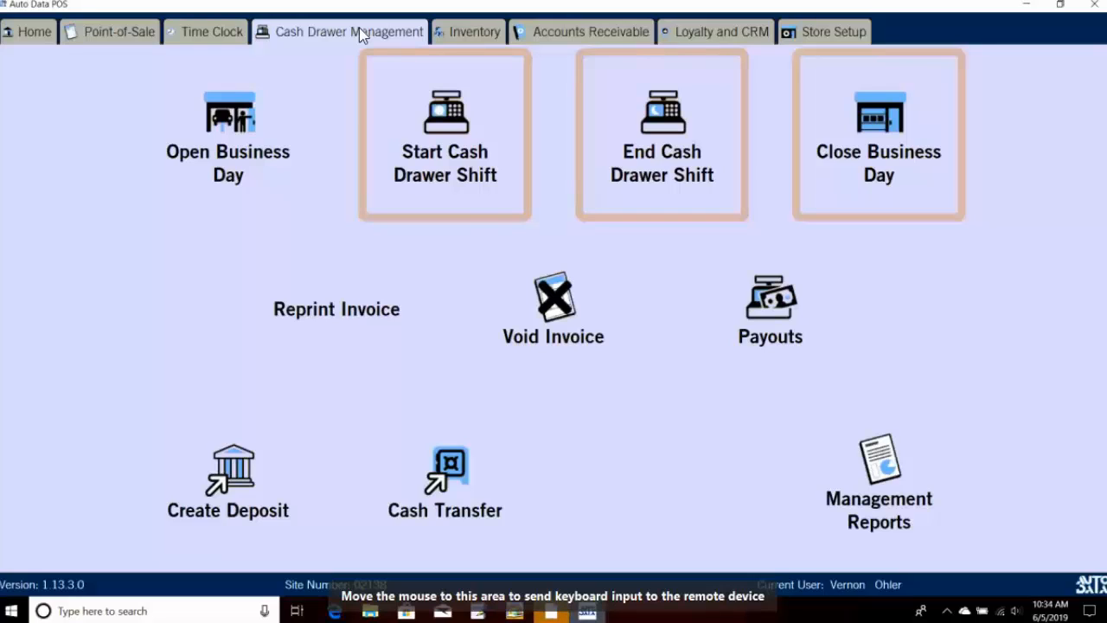
{"action": "left_click", "coordinate": [931, 480]}
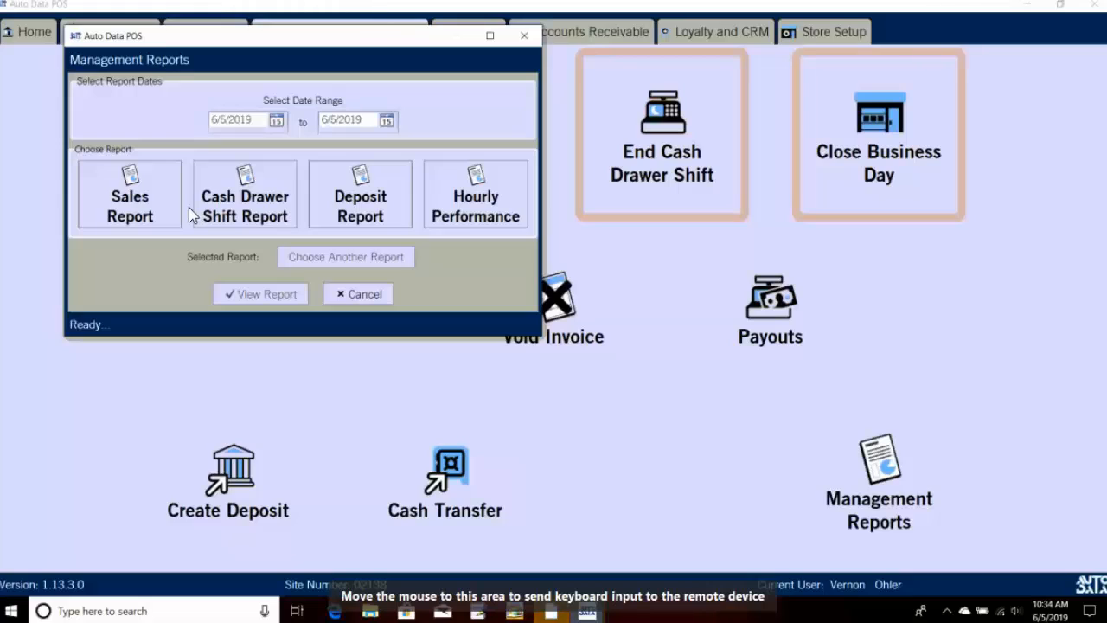
{"action": "left_click", "coordinate": [359, 210]}
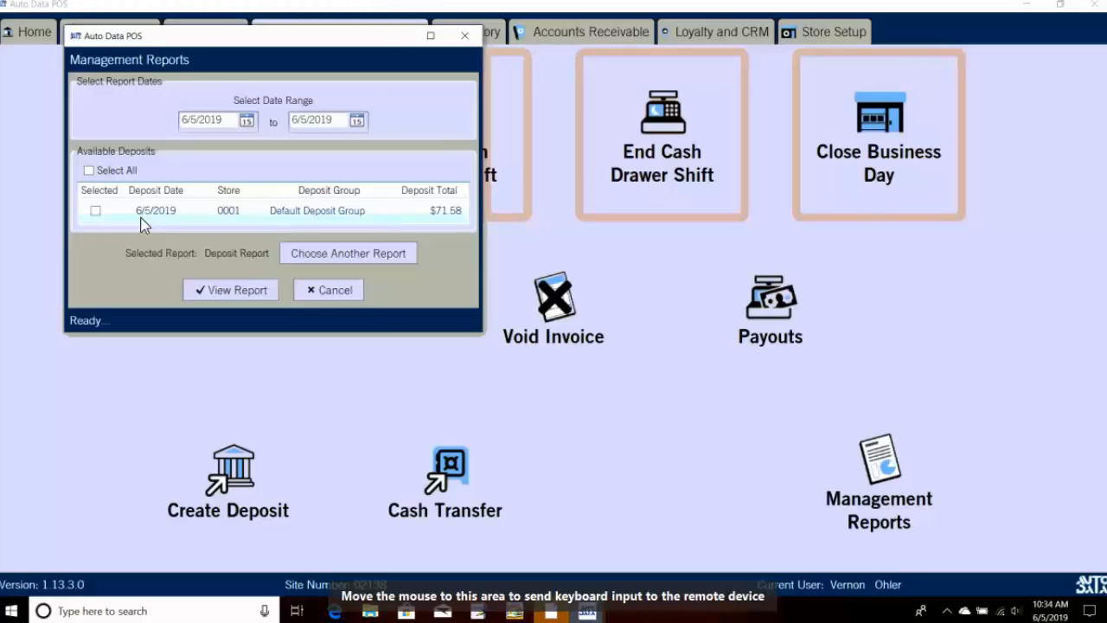
{"action": "left_click", "coordinate": [96, 216]}
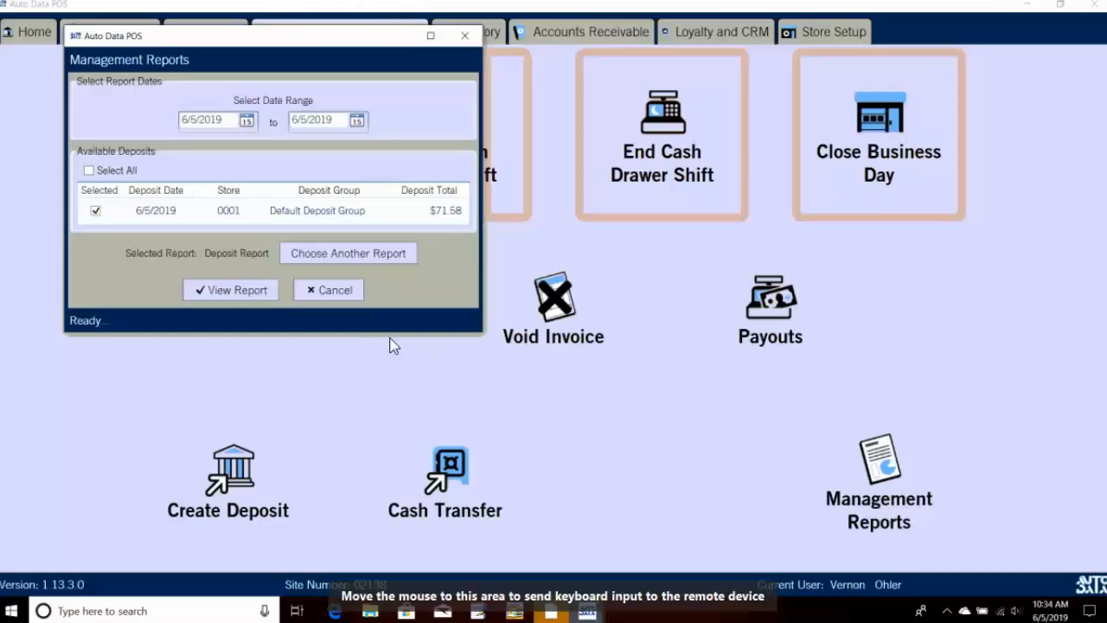
{"action": "left_click", "coordinate": [255, 294]}
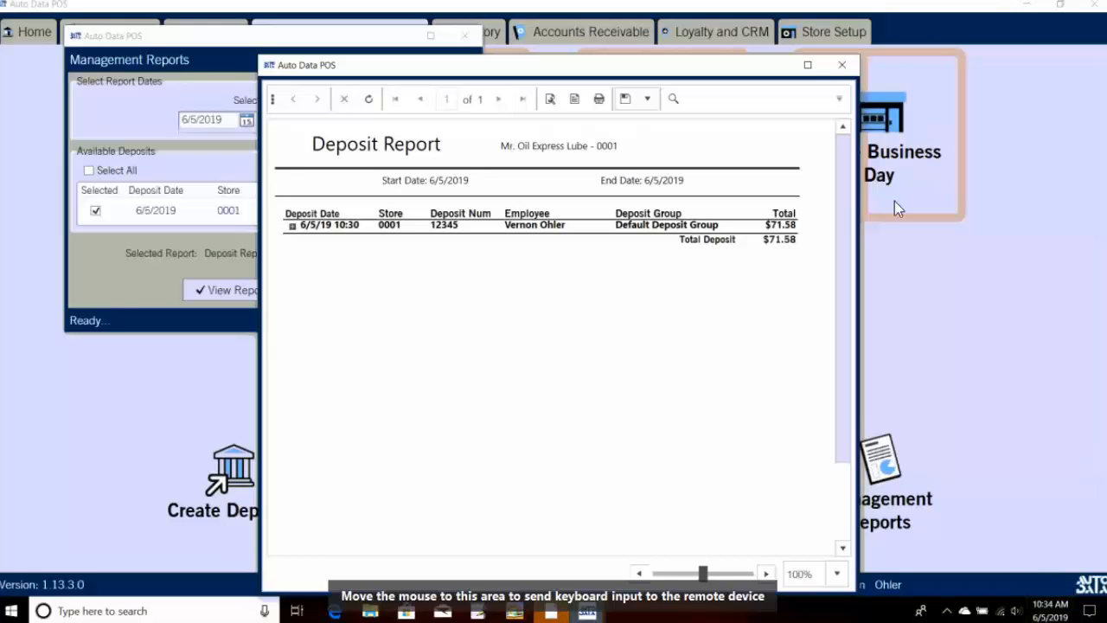
{"action": "left_click", "coordinate": [841, 66]}
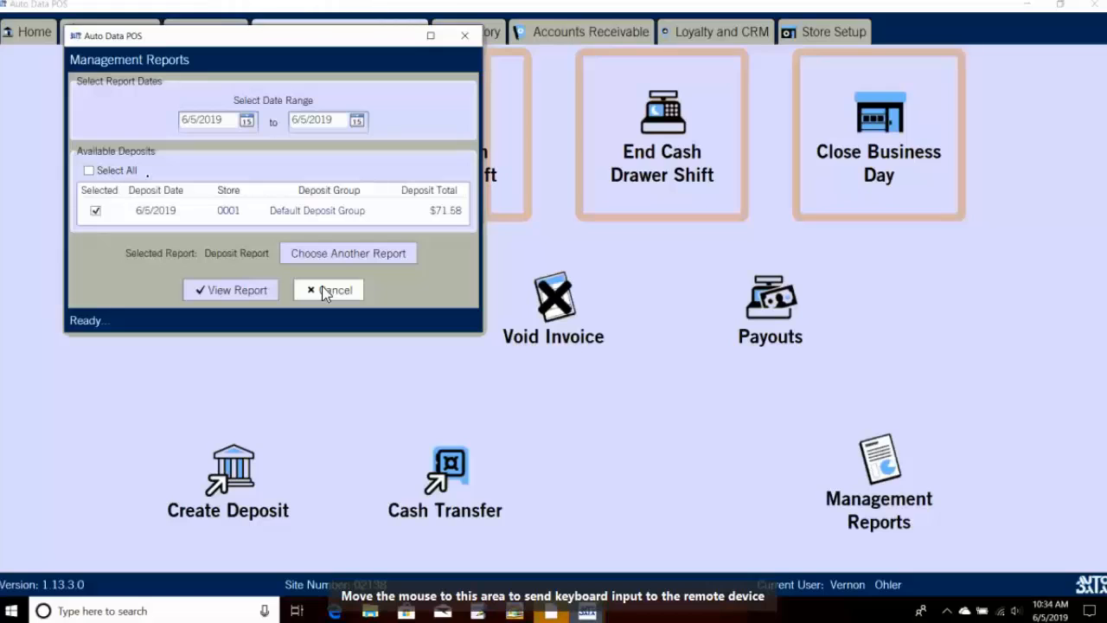
{"action": "left_click", "coordinate": [331, 259]}
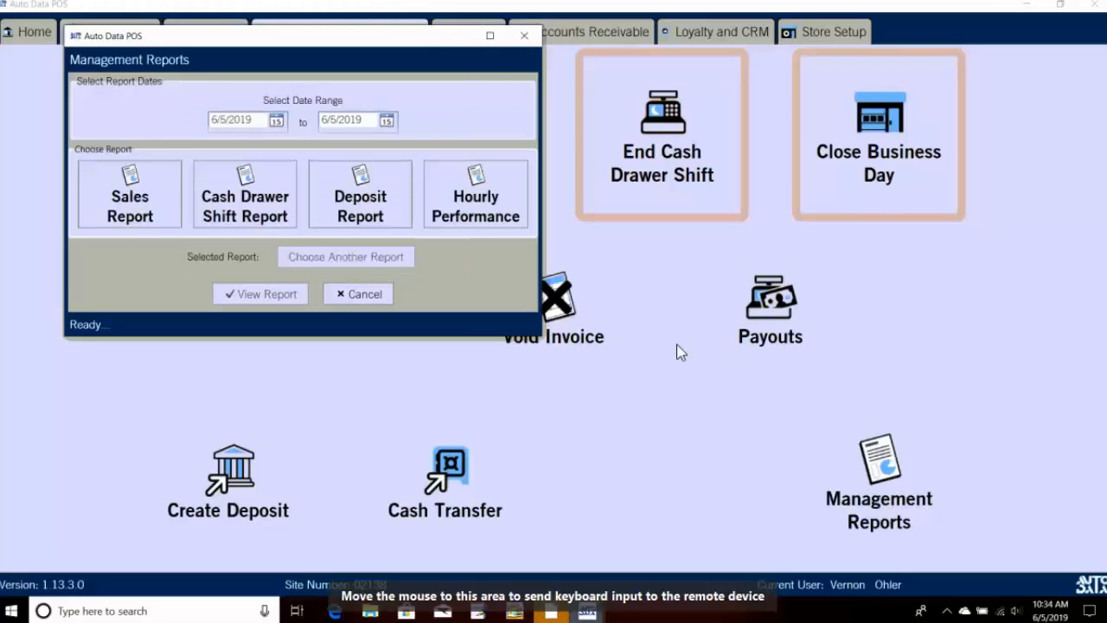
Step: View the 6/5/2019 Sales Report, expanding the Parts item breakdown, then close the viewer
{"action": "left_click", "coordinate": [128, 223]}
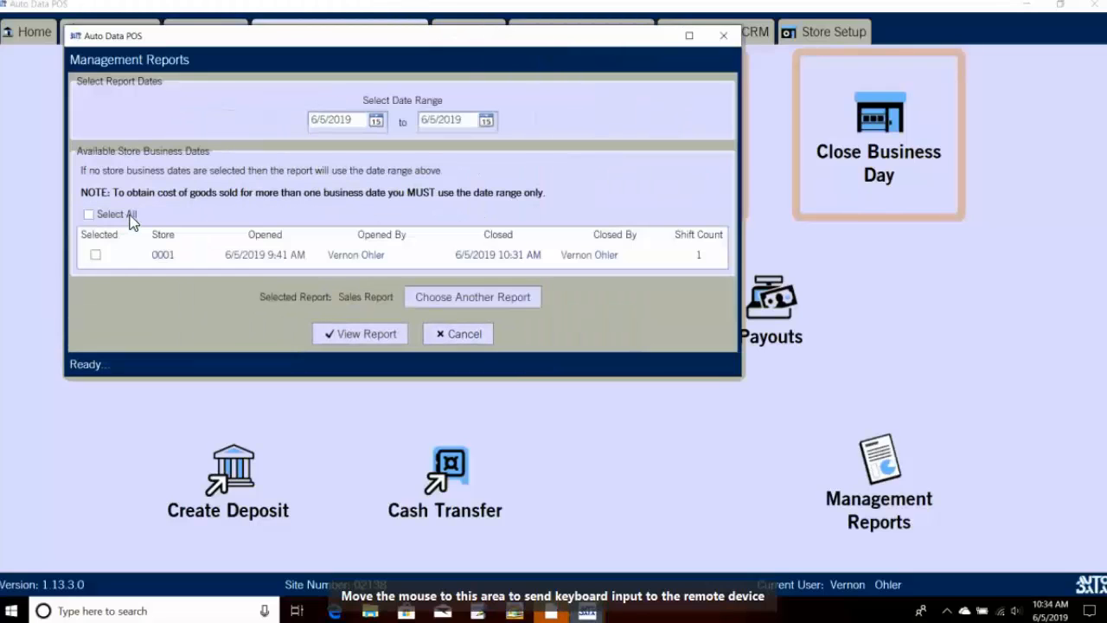
{"action": "left_click", "coordinate": [95, 255]}
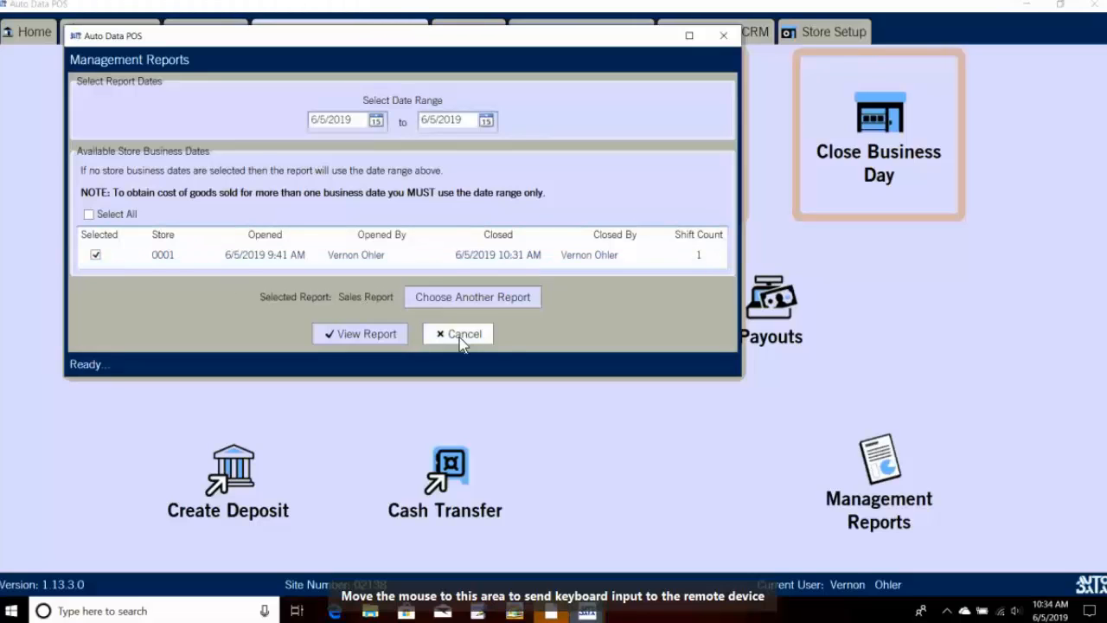
{"action": "left_click", "coordinate": [370, 334]}
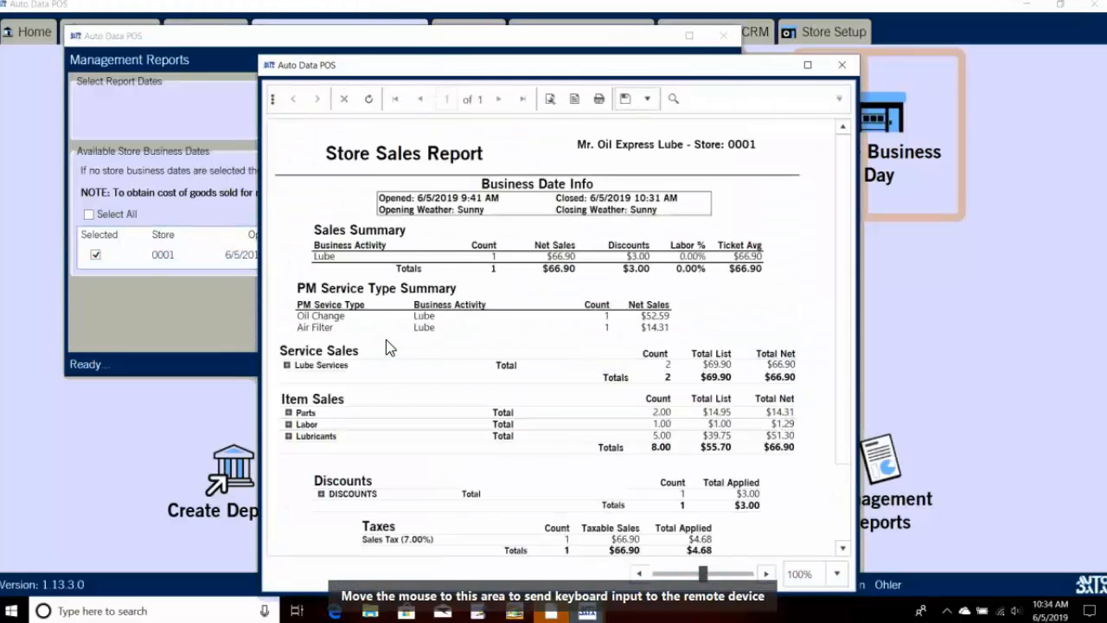
{"action": "scroll", "coordinate": [420, 337], "scroll_direction": "down", "scroll_amount": 2}
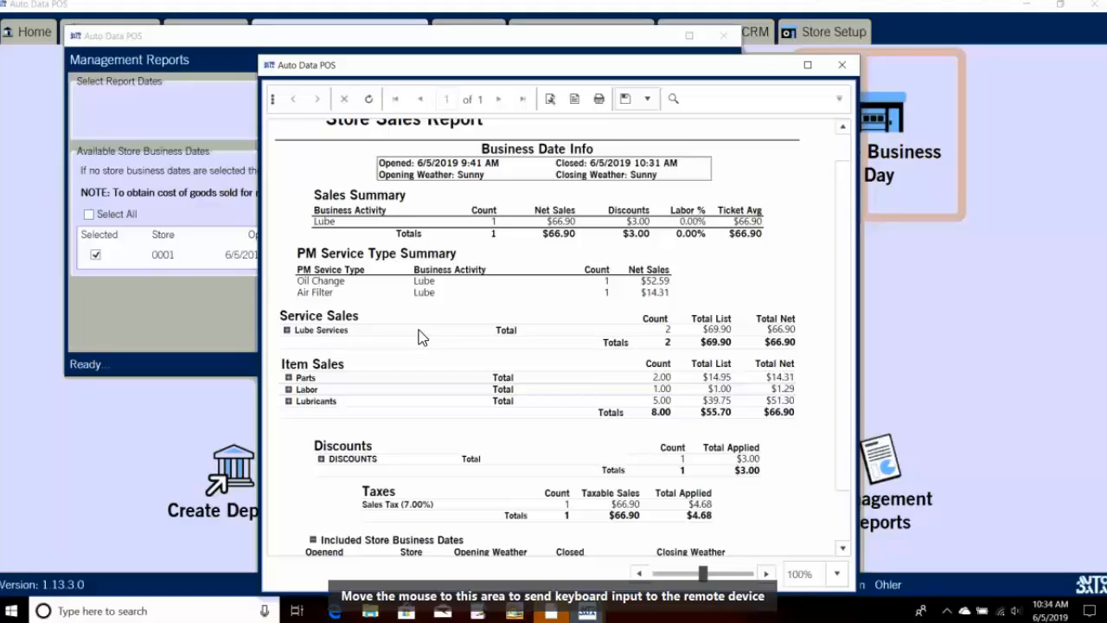
{"action": "scroll", "coordinate": [419, 337], "scroll_direction": "down", "scroll_amount": 1}
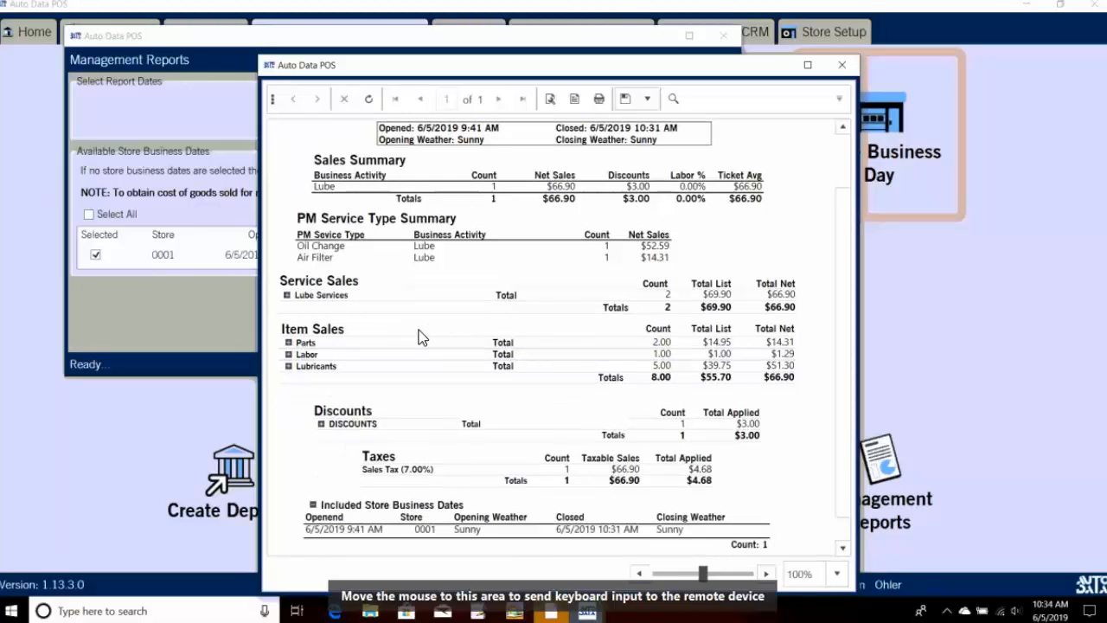
{"action": "left_click", "coordinate": [288, 342]}
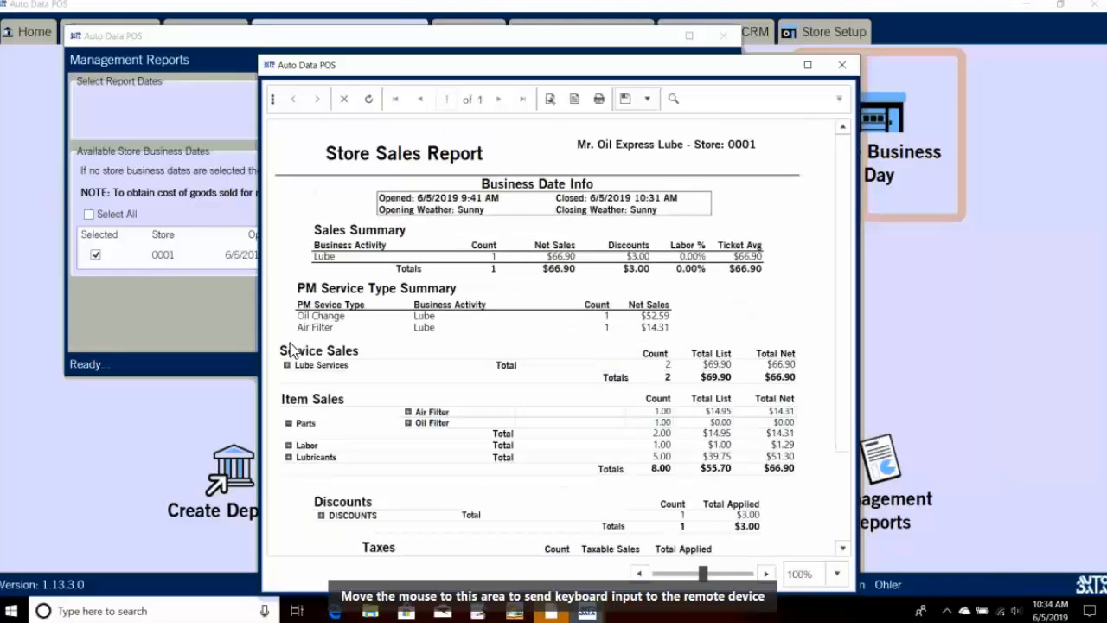
{"action": "left_click", "coordinate": [289, 424]}
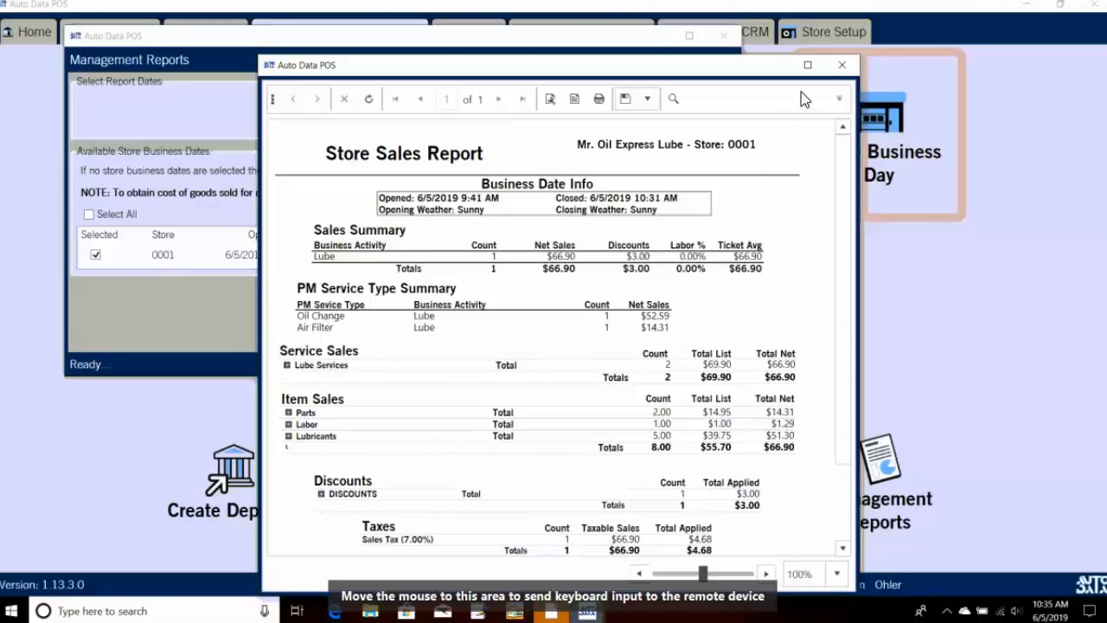
{"action": "left_click", "coordinate": [842, 64]}
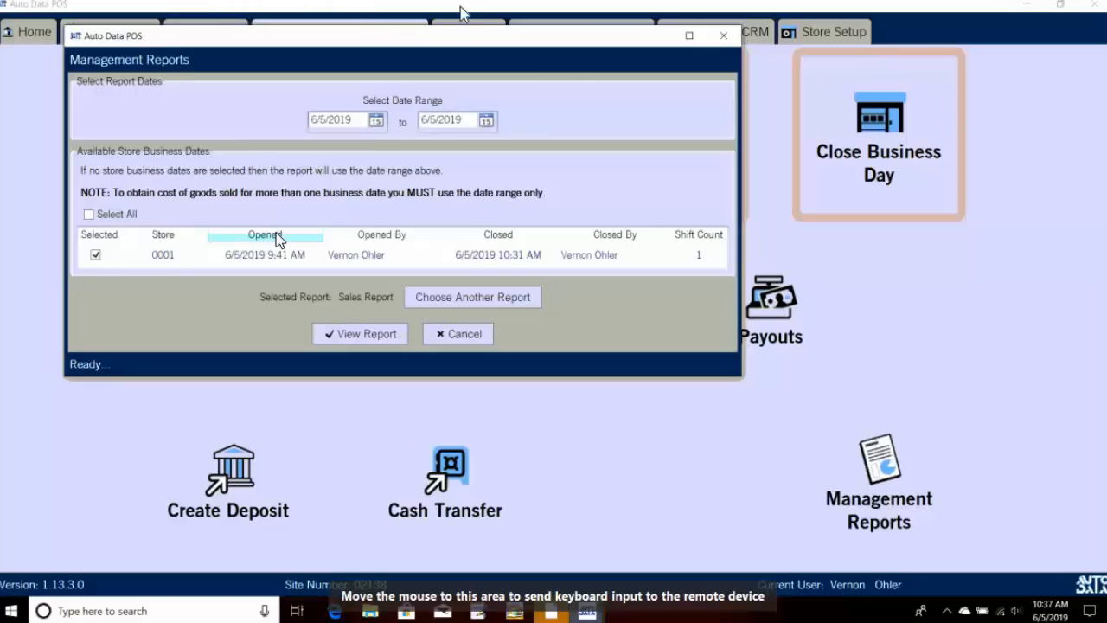
Step: Open Setup Accounts under Accounts Receivable and try, then cancel, adding a new account
{"action": "left_click", "coordinate": [723, 36]}
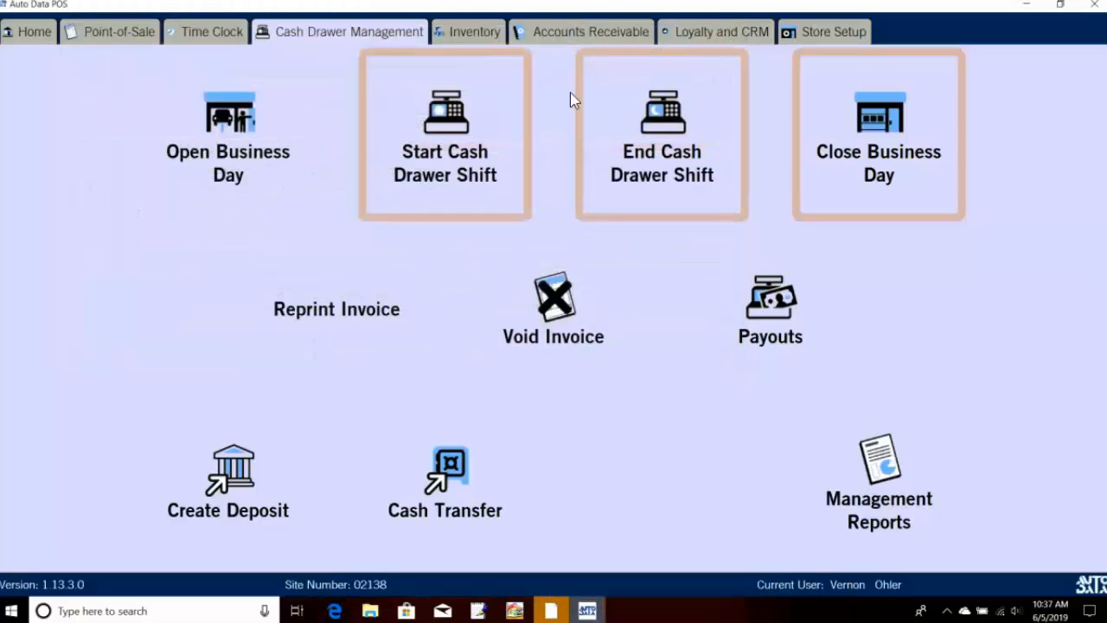
{"action": "left_click", "coordinate": [566, 35]}
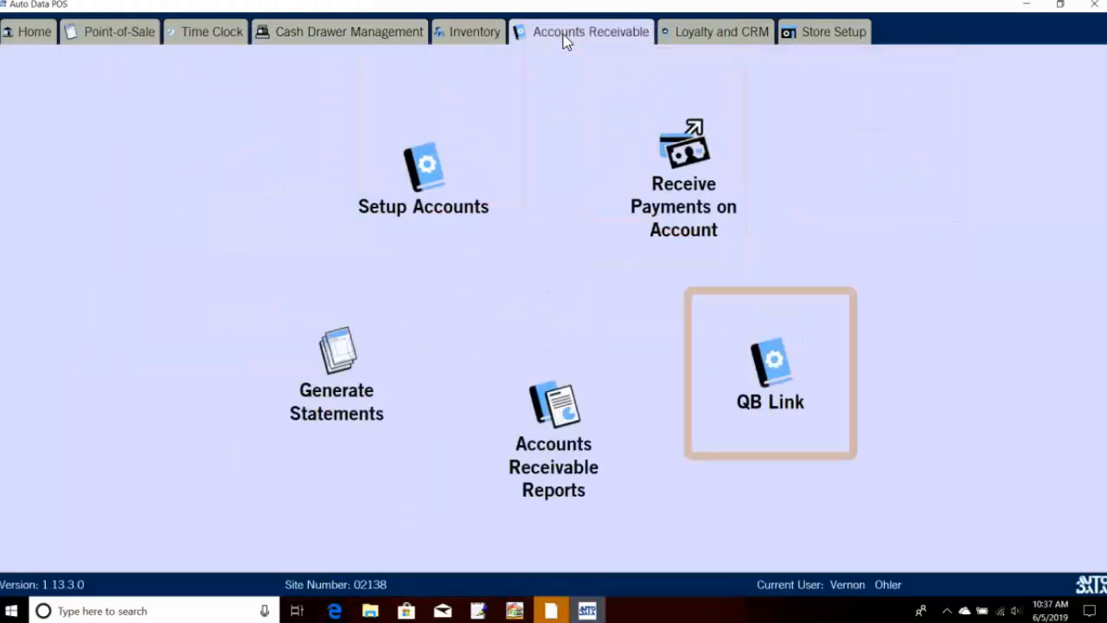
{"action": "left_click", "coordinate": [472, 36]}
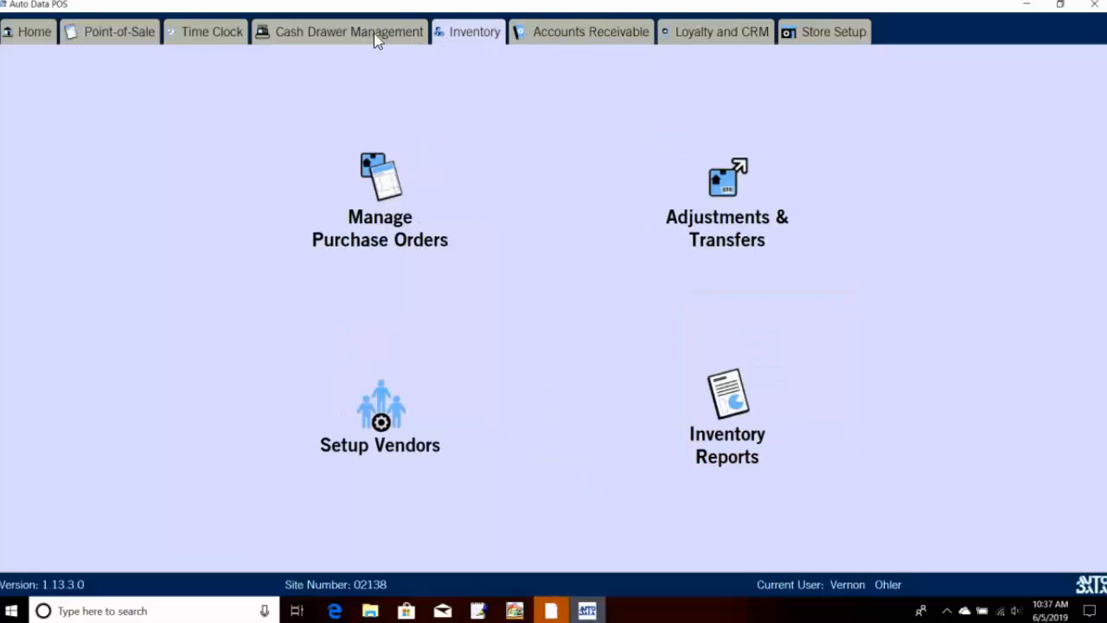
{"action": "left_click", "coordinate": [571, 31]}
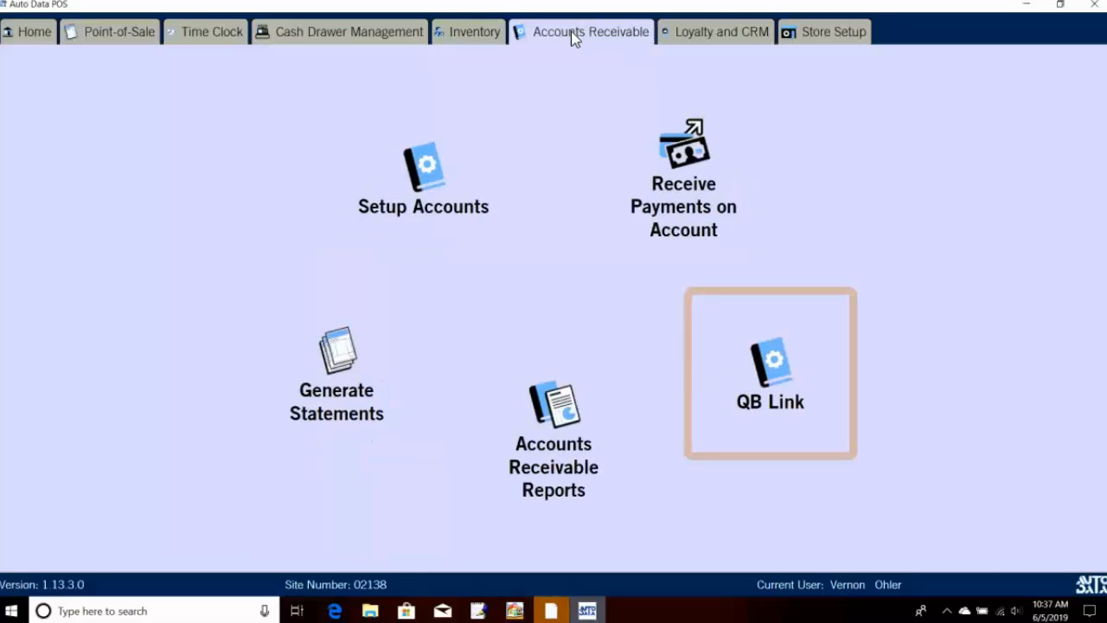
{"action": "left_click", "coordinate": [459, 145]}
{"action": "scroll", "coordinate": [186, 255], "scroll_direction": "down", "scroll_amount": 3}
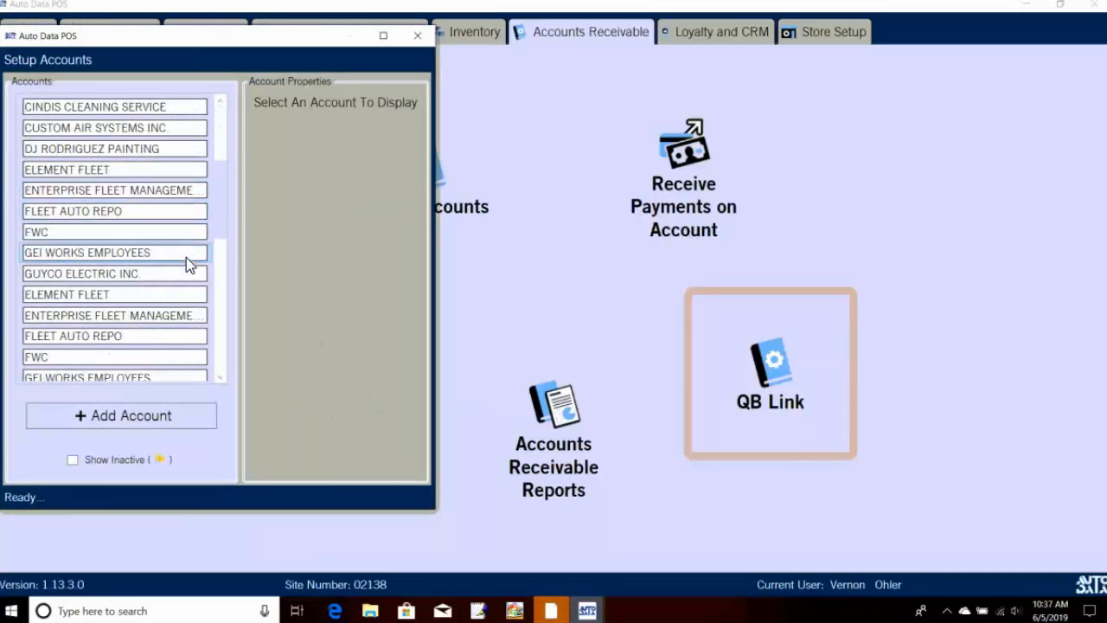
{"action": "scroll", "coordinate": [188, 268], "scroll_direction": "down", "scroll_amount": 6}
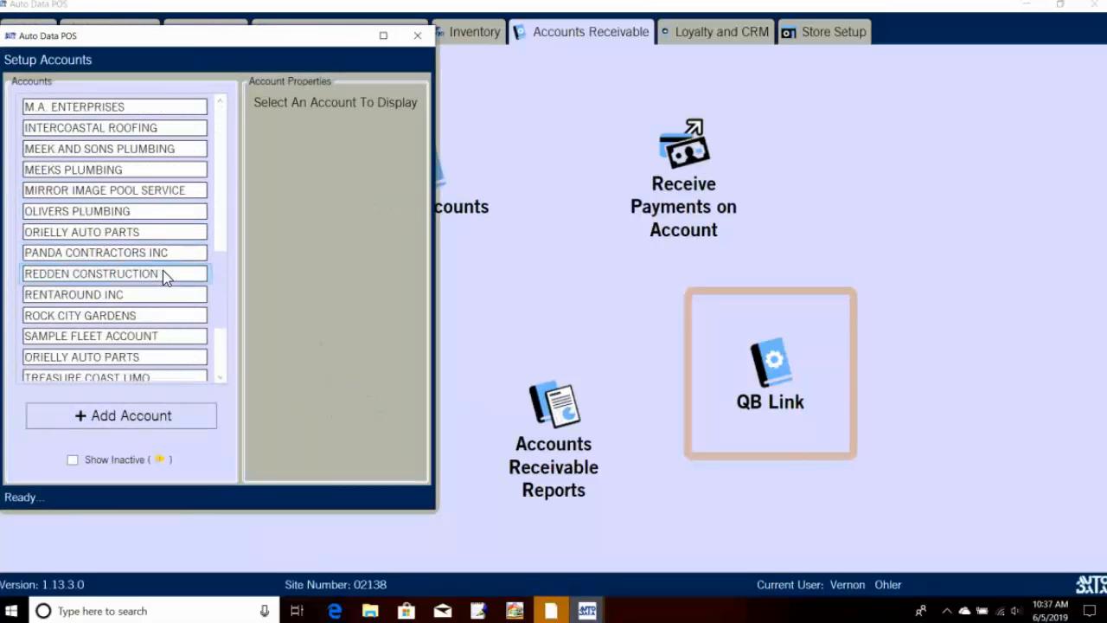
{"action": "left_click", "coordinate": [116, 415]}
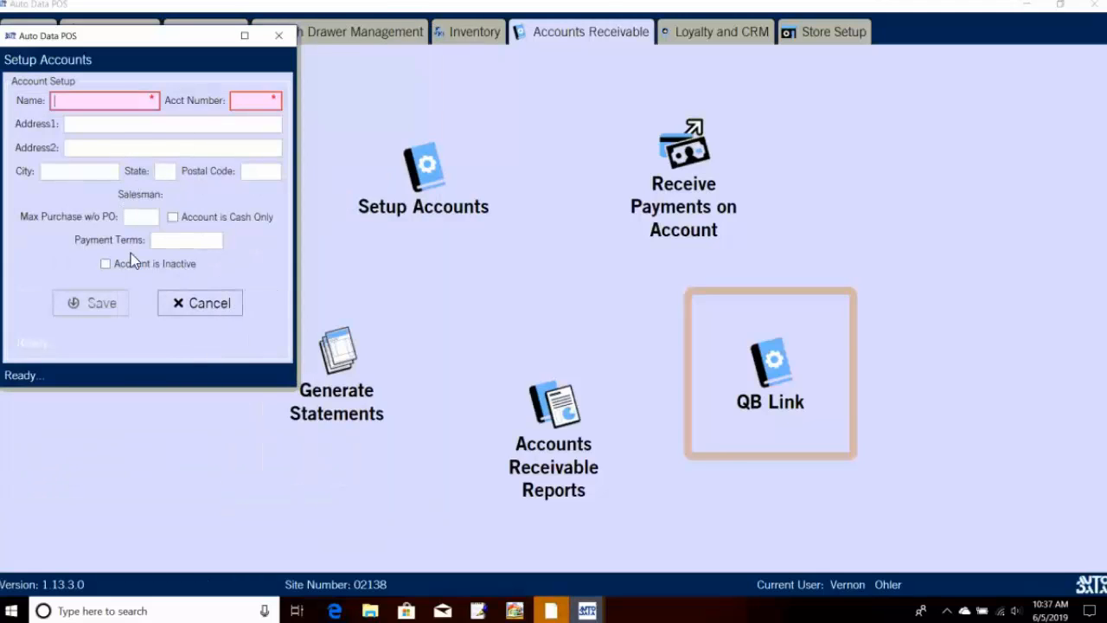
{"action": "left_click", "coordinate": [185, 308]}
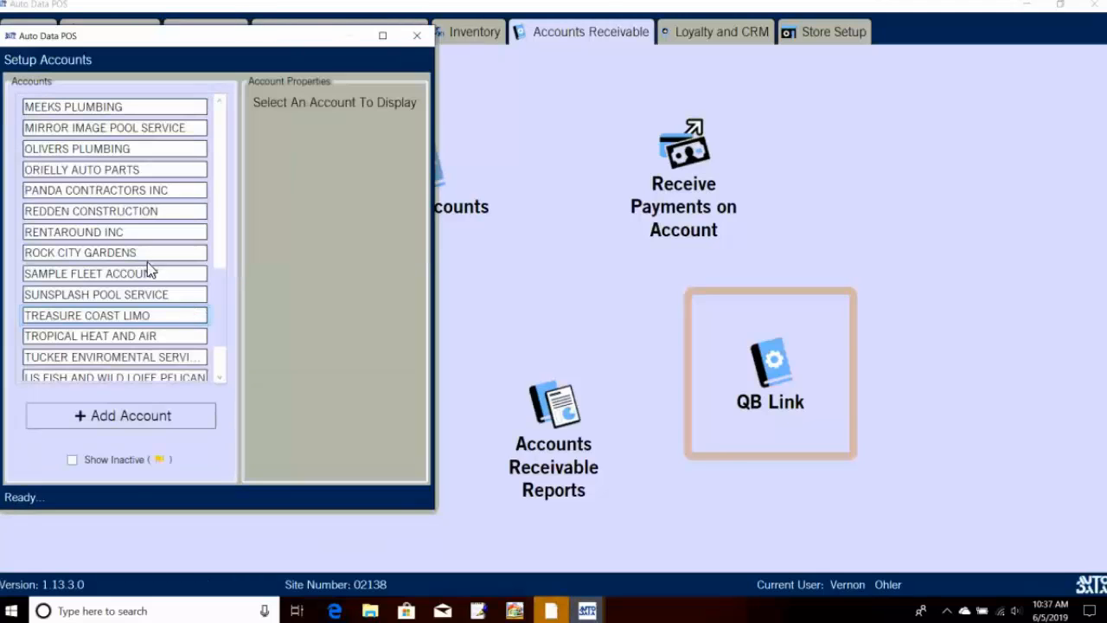
Step: Inspect an existing account's service order requirements and ORIELLY AUTO PARTS contact, then close setup
{"action": "left_click", "coordinate": [107, 174]}
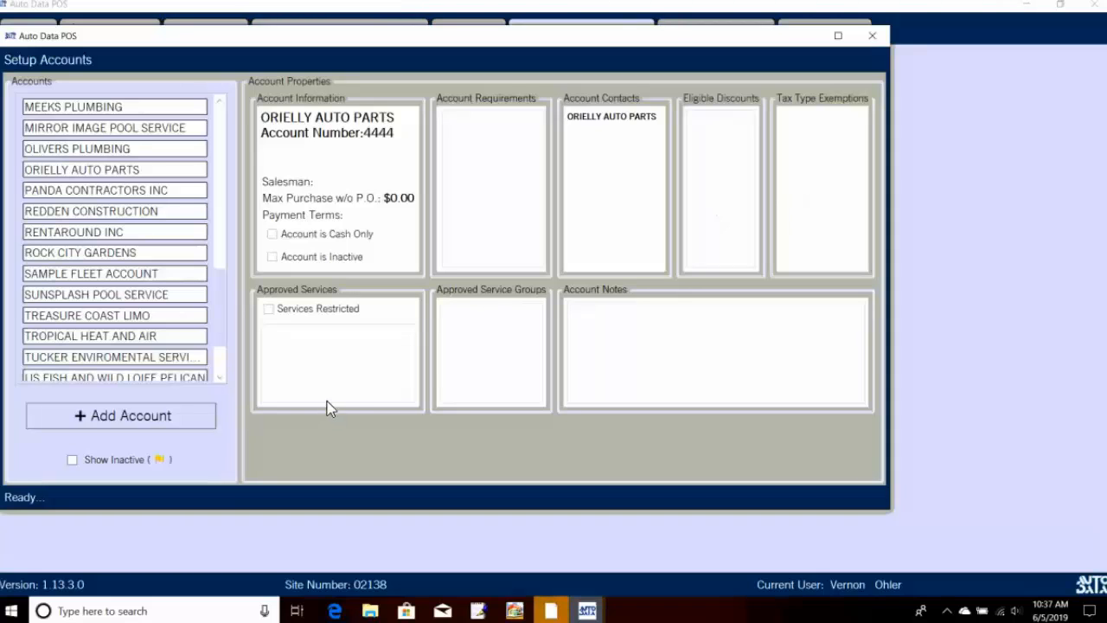
{"action": "left_click", "coordinate": [485, 220]}
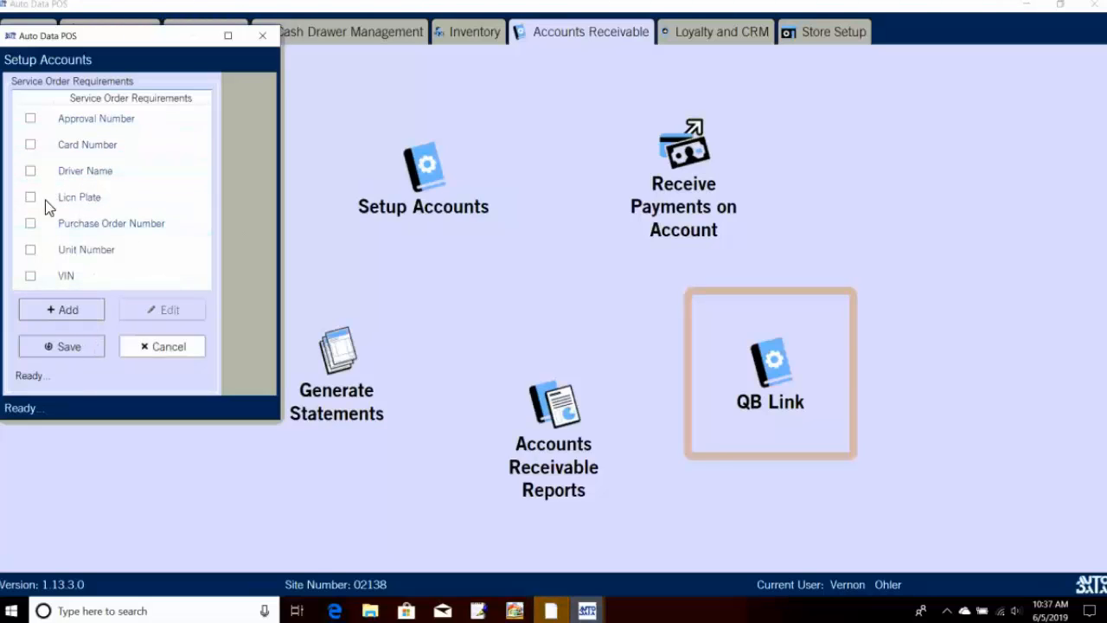
{"action": "left_click", "coordinate": [134, 350]}
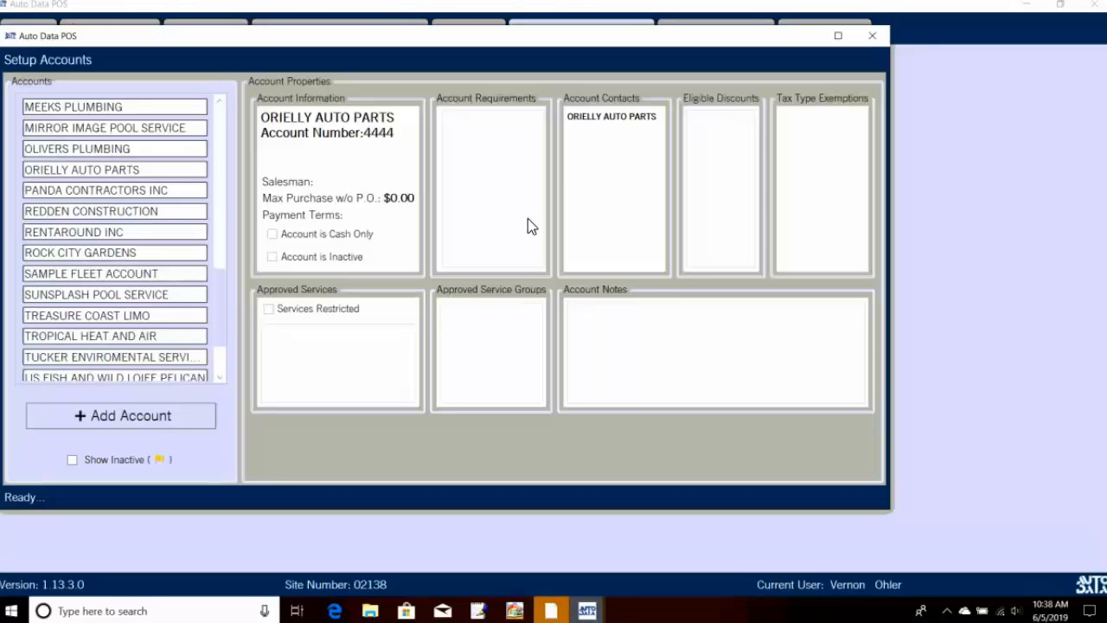
{"action": "left_click", "coordinate": [626, 198]}
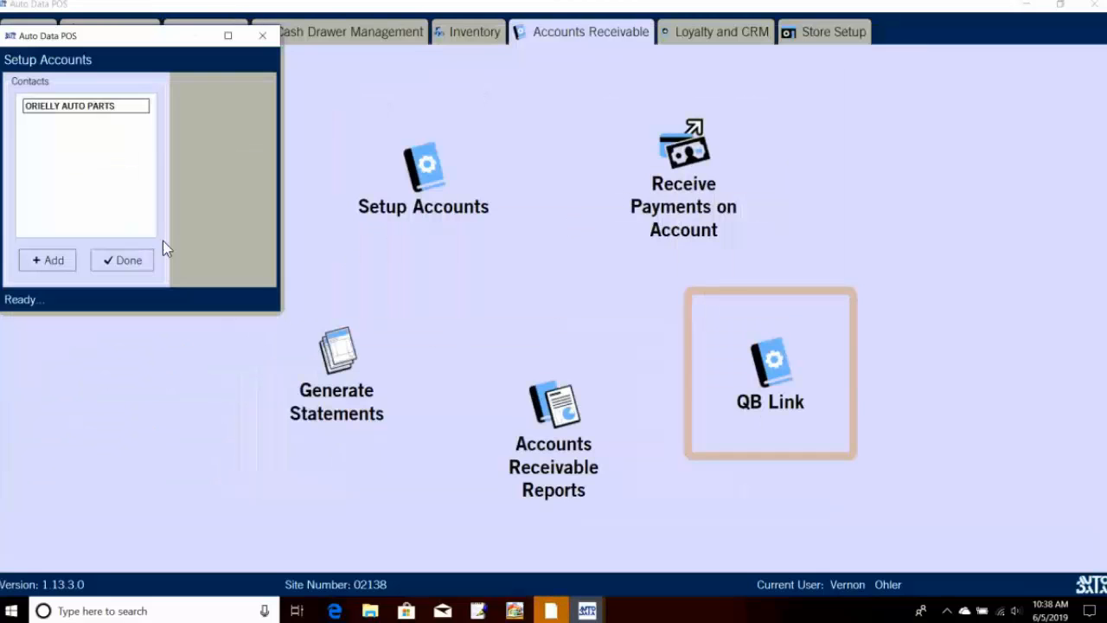
{"action": "double_click", "coordinate": [71, 109]}
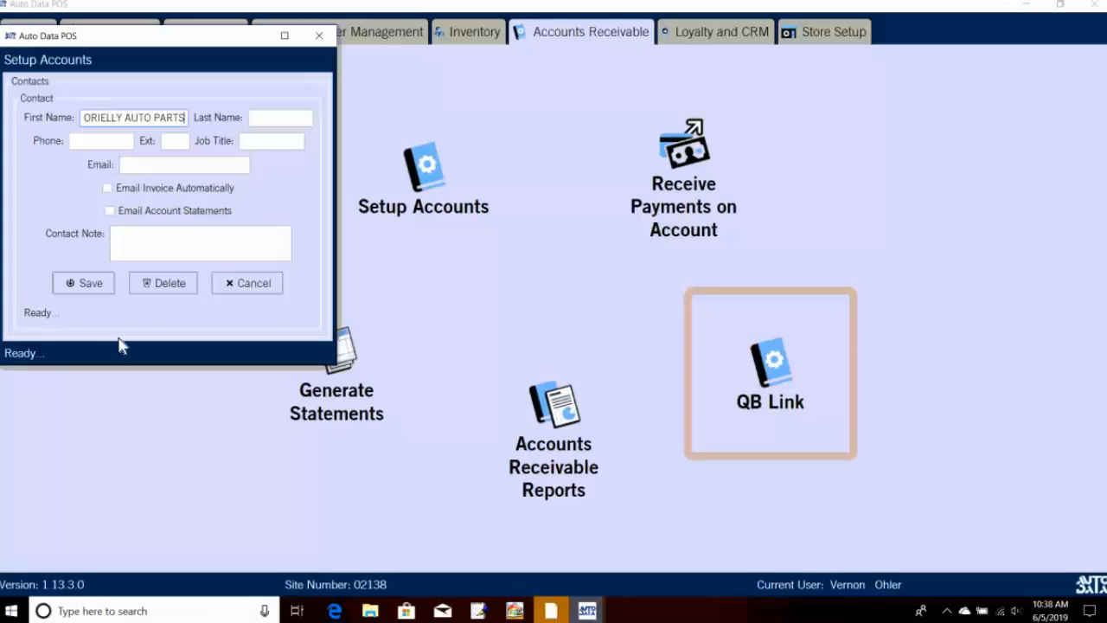
{"action": "left_click", "coordinate": [101, 282]}
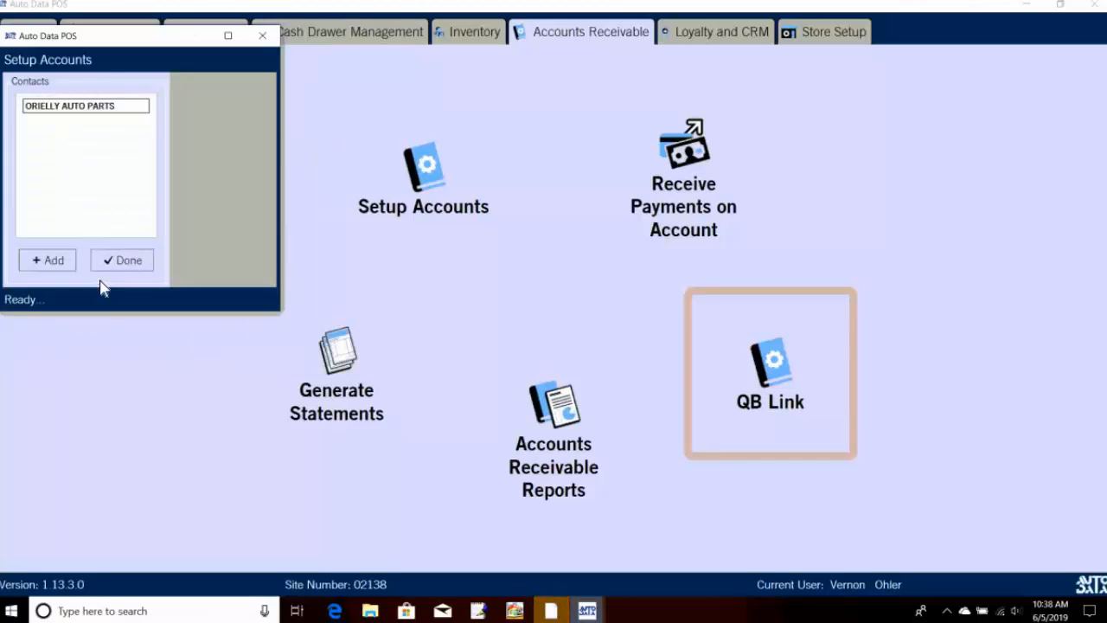
{"action": "left_click", "coordinate": [268, 38]}
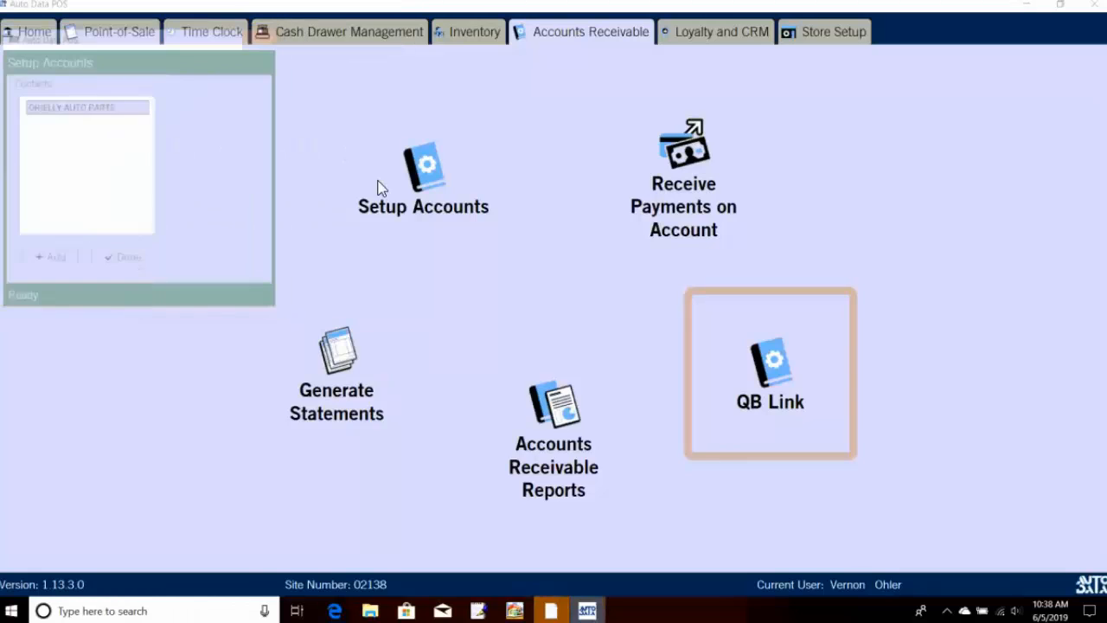
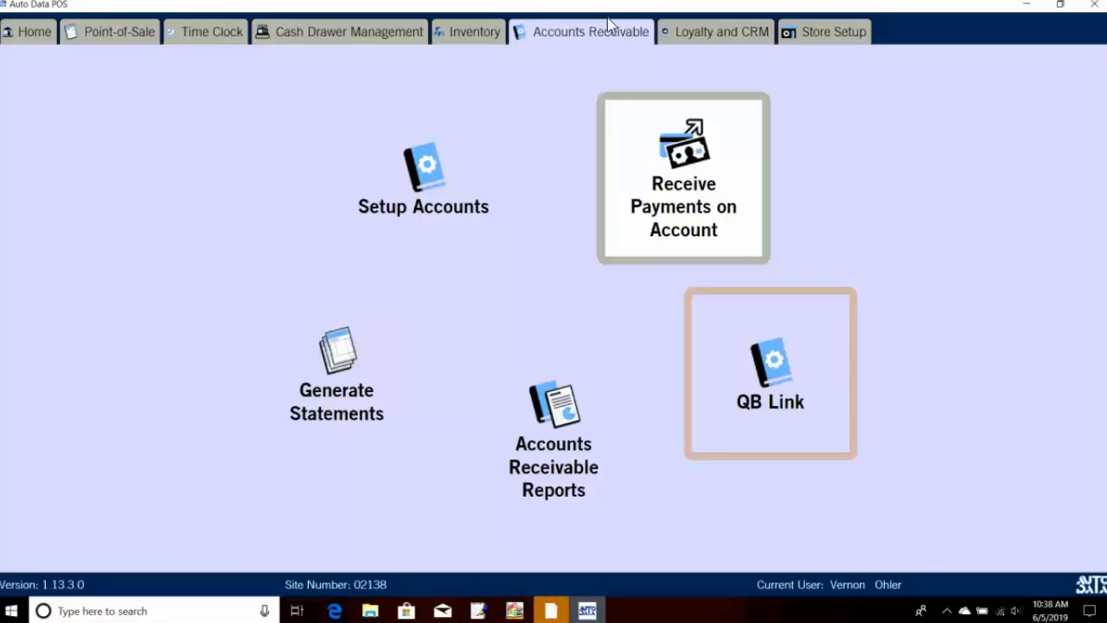
Step: Go to the Inventory section and glance at the empty Setup Vendors window, then close it
{"action": "left_click", "coordinate": [484, 38]}
{"action": "left_click", "coordinate": [472, 35]}
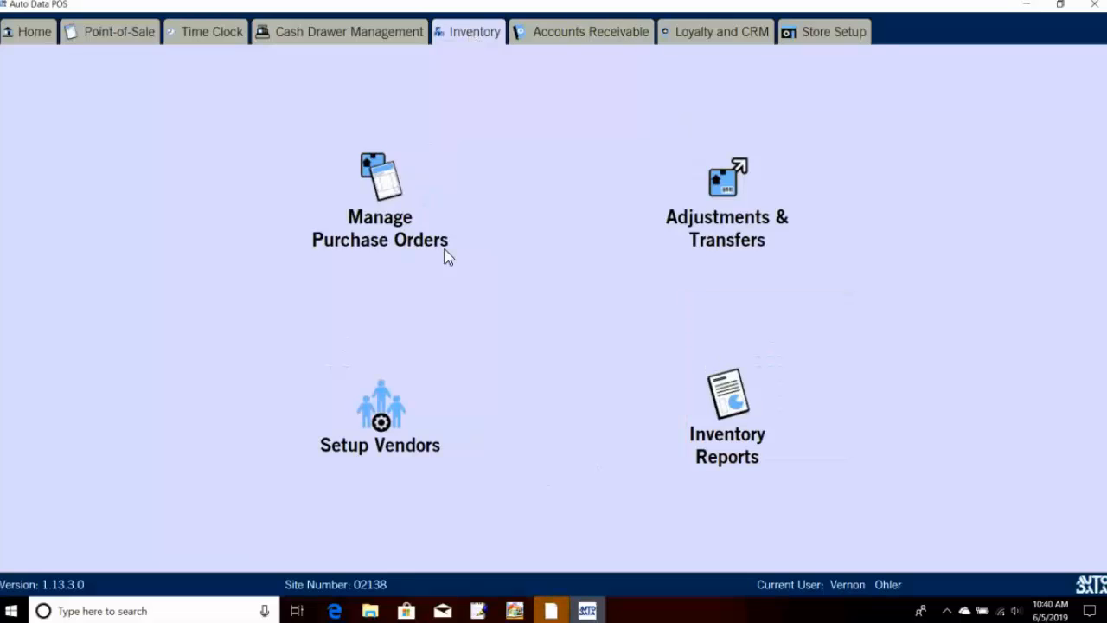
{"action": "left_click", "coordinate": [412, 383]}
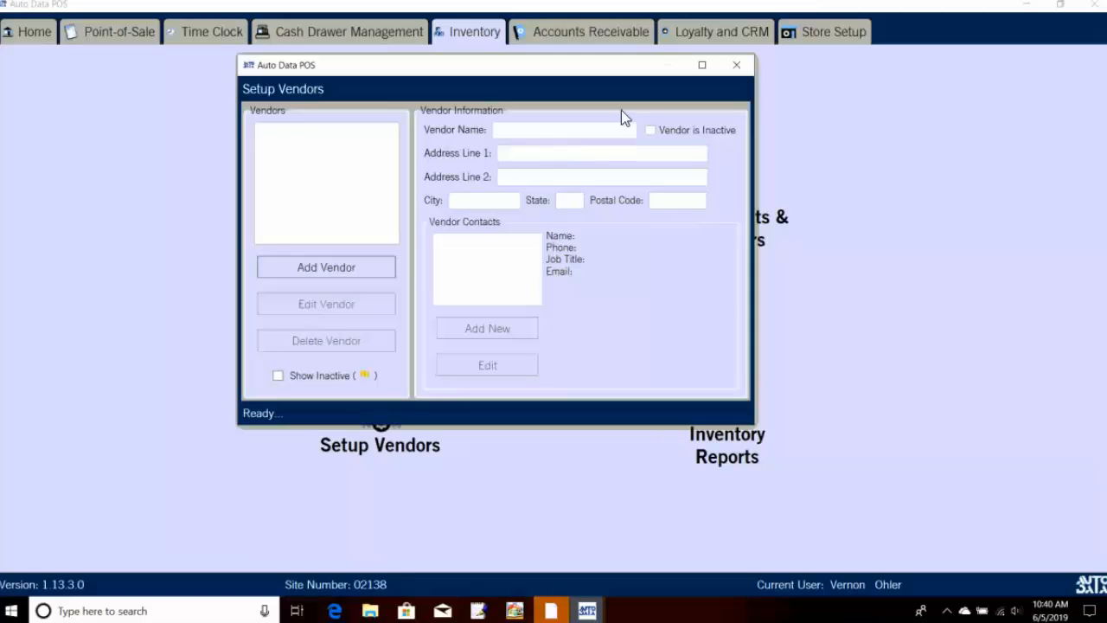
{"action": "left_click", "coordinate": [736, 66]}
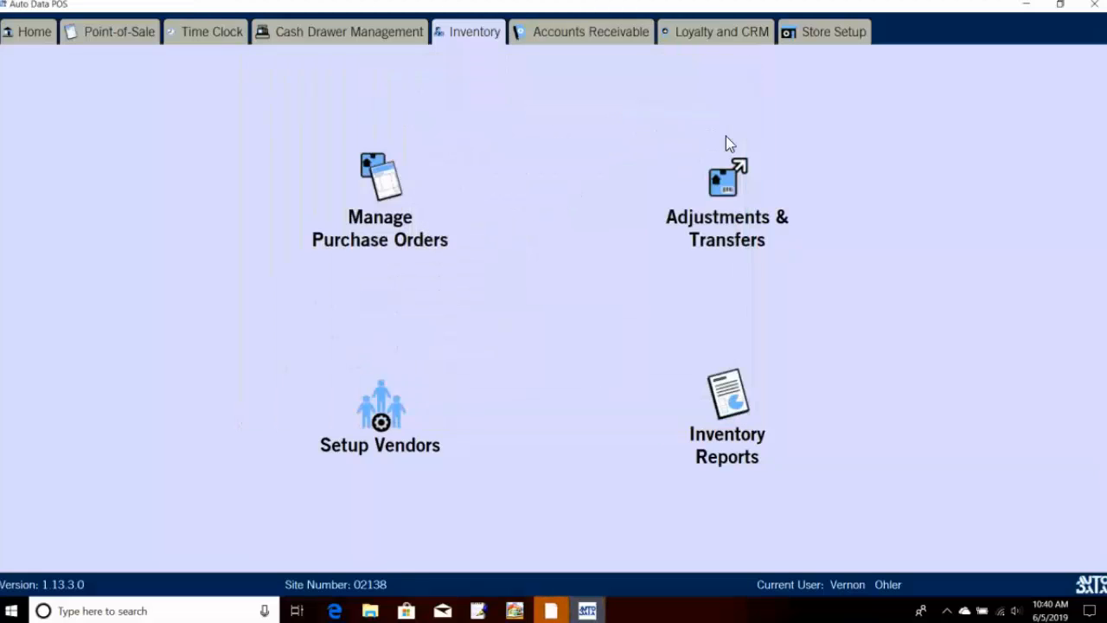
Step: Generate the 6/1/2019–6/5/2019 Inventory Report and scroll through its $65.61 sales and on-hand summary
{"action": "left_click", "coordinate": [758, 410]}
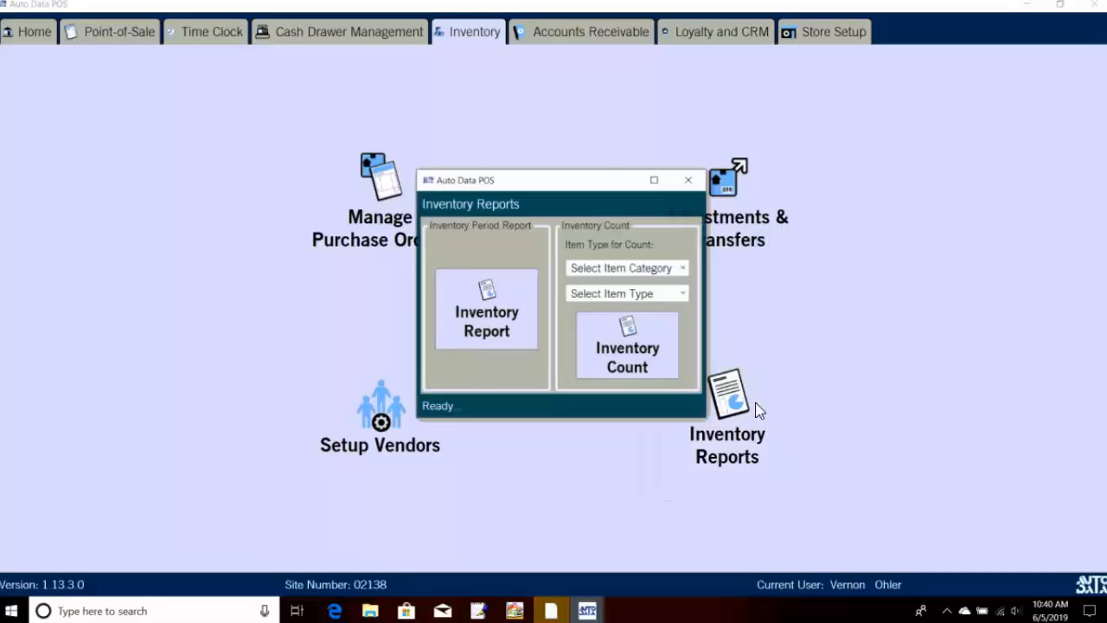
{"action": "left_click", "coordinate": [522, 327]}
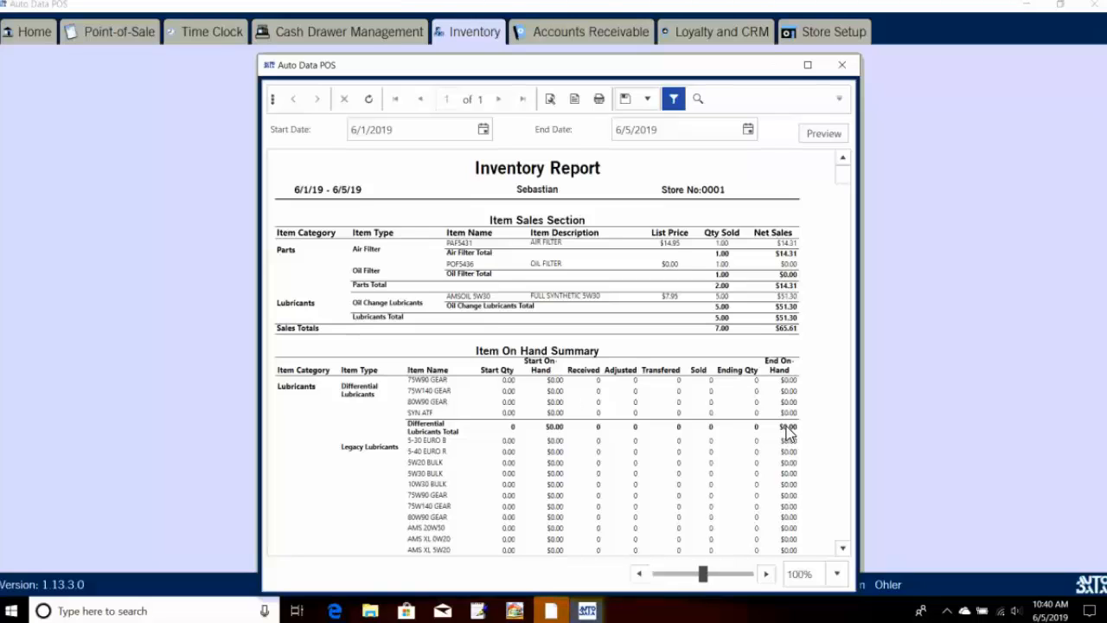
{"action": "scroll", "coordinate": [788, 435], "scroll_direction": "down", "scroll_amount": 2}
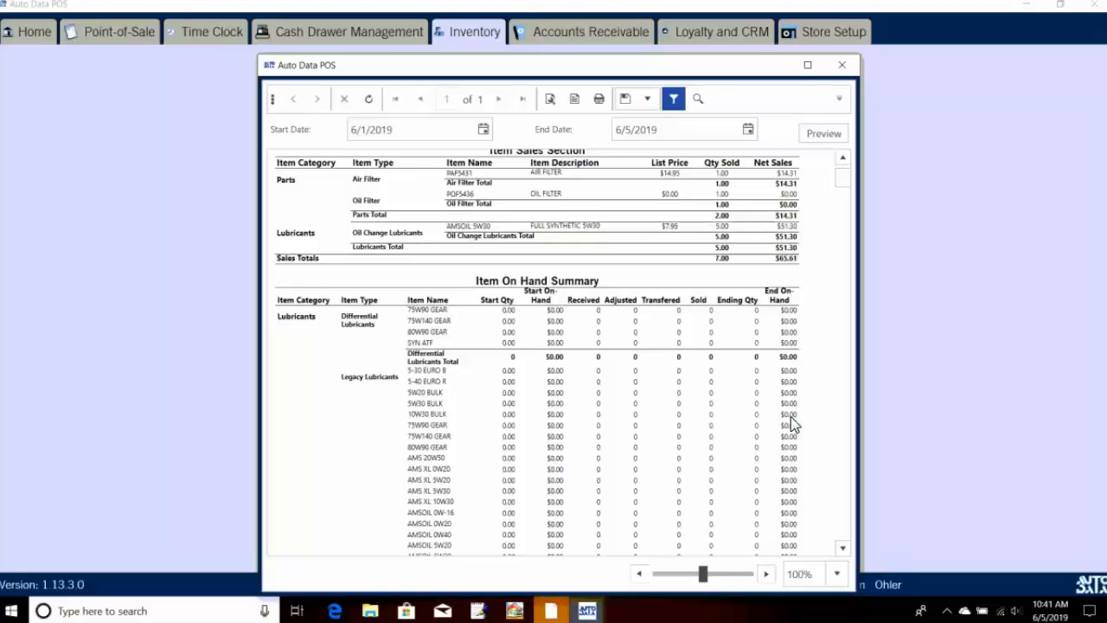
{"action": "scroll", "coordinate": [813, 399], "scroll_direction": "down", "scroll_amount": 2}
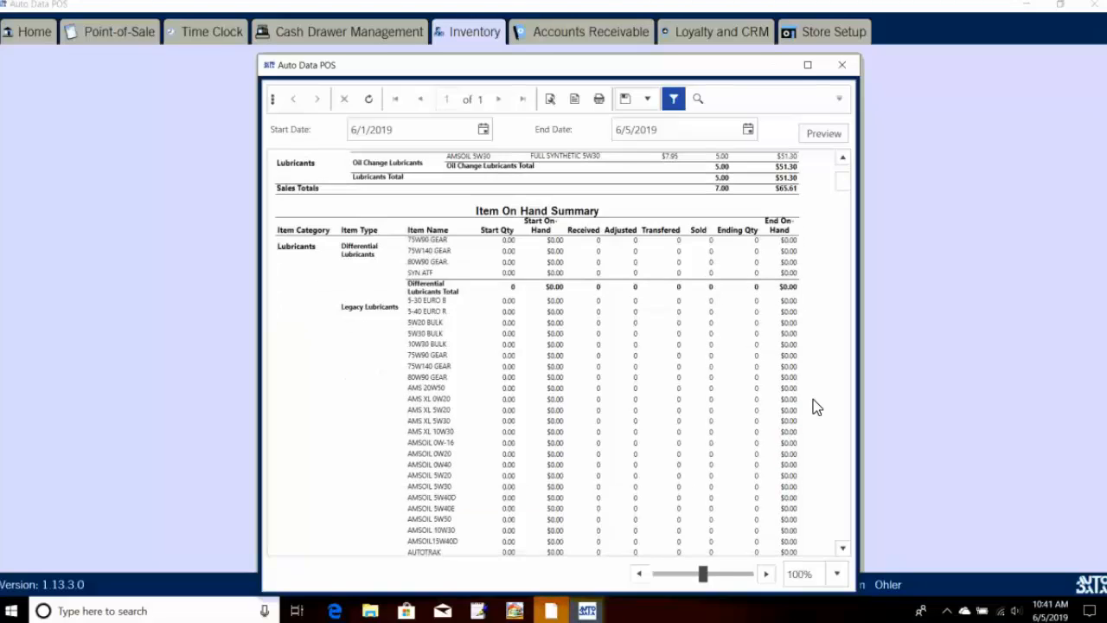
{"action": "scroll", "coordinate": [817, 399], "scroll_direction": "down", "scroll_amount": 3}
{"action": "scroll", "coordinate": [816, 410], "scroll_direction": "up", "scroll_amount": 5}
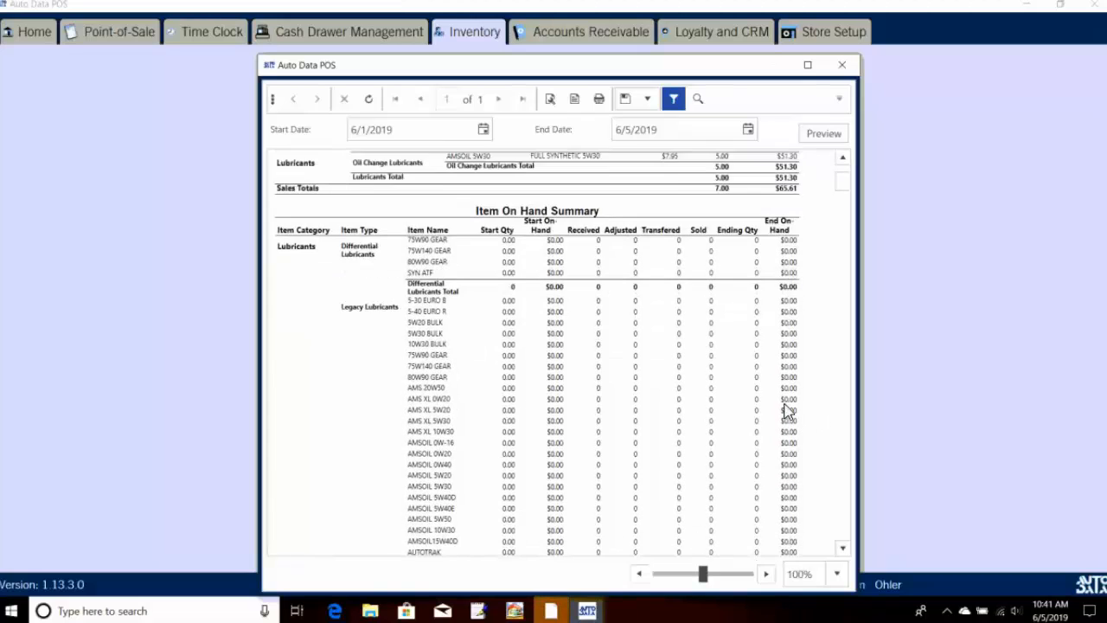
{"action": "scroll", "coordinate": [789, 410], "scroll_direction": "up", "scroll_amount": 2}
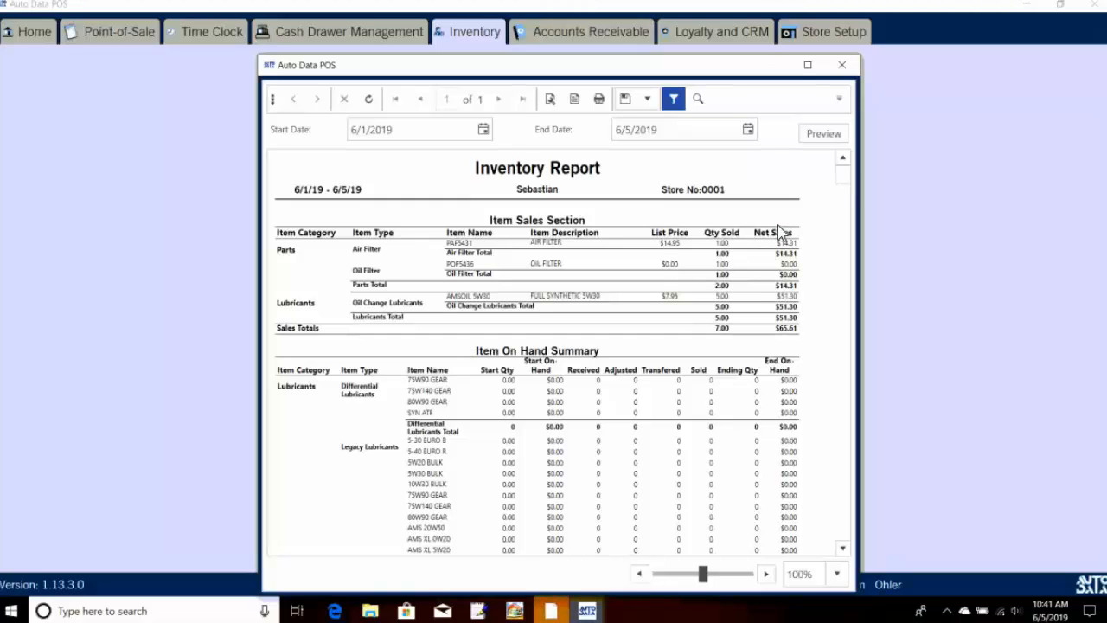
{"action": "scroll", "coordinate": [762, 350], "scroll_direction": "down", "scroll_amount": 3}
{"action": "scroll", "coordinate": [817, 233], "scroll_direction": "down", "scroll_amount": 1}
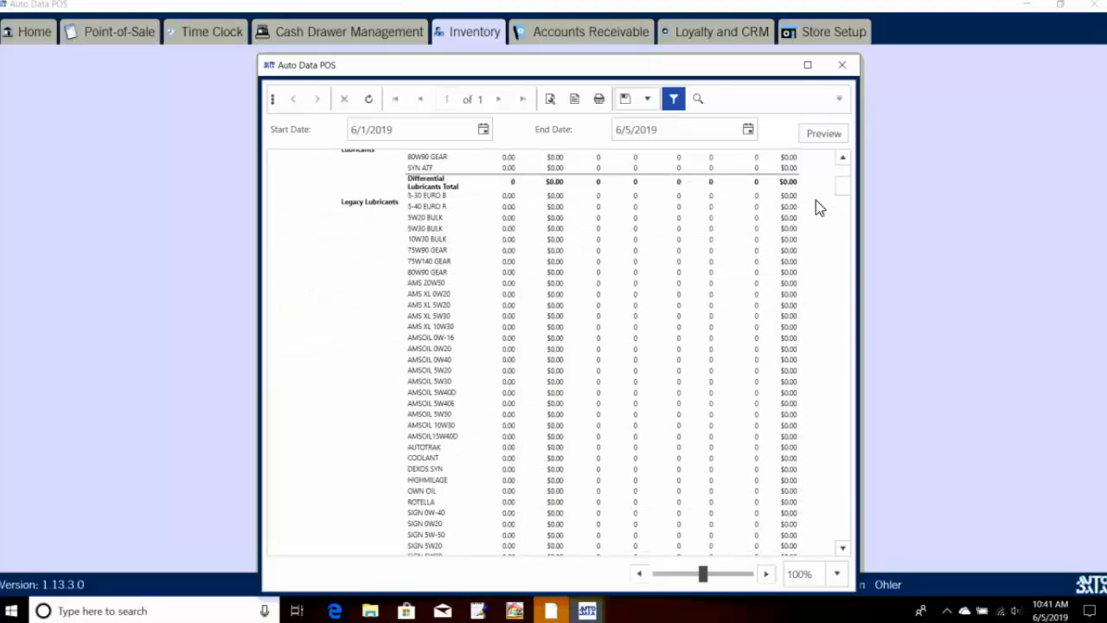
{"action": "scroll", "coordinate": [844, 234], "scroll_direction": "down", "scroll_amount": 15}
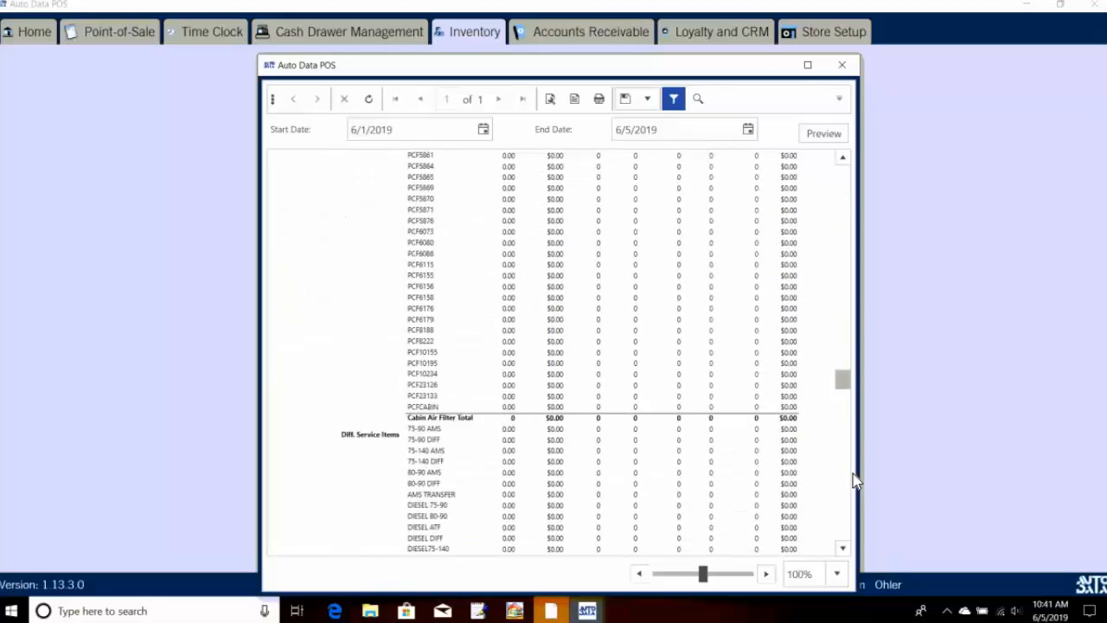
{"action": "left_click_drag", "start_coordinate": [862, 543], "coordinate": [864, 161]}
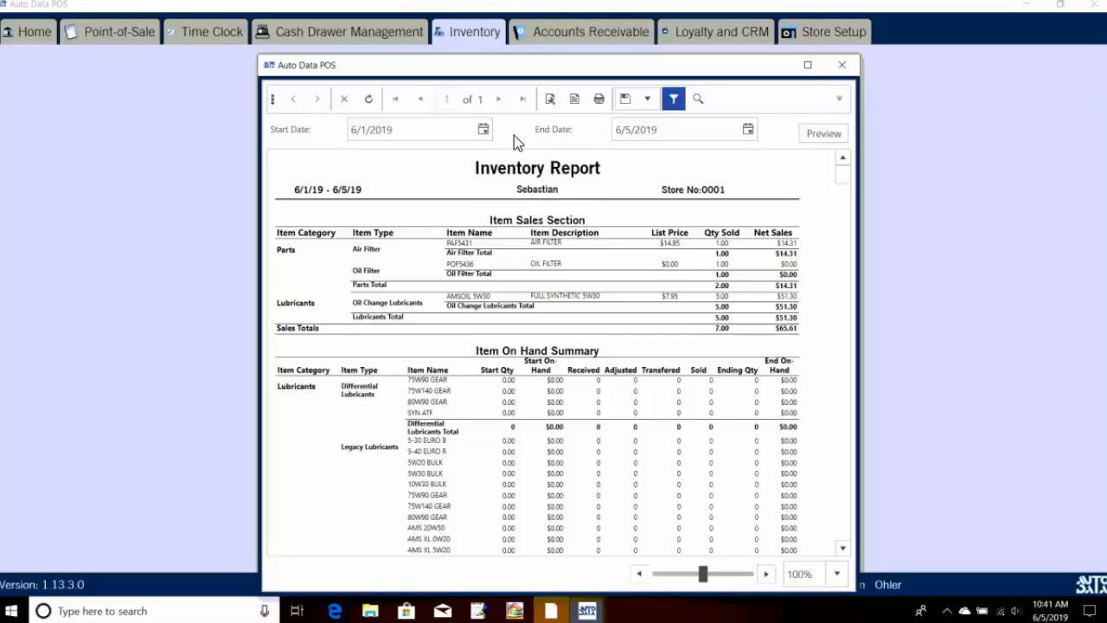
Step: Close the report and run the Physical Inventory Count Report for Parts, item type Air Filter
{"action": "left_click", "coordinate": [842, 65]}
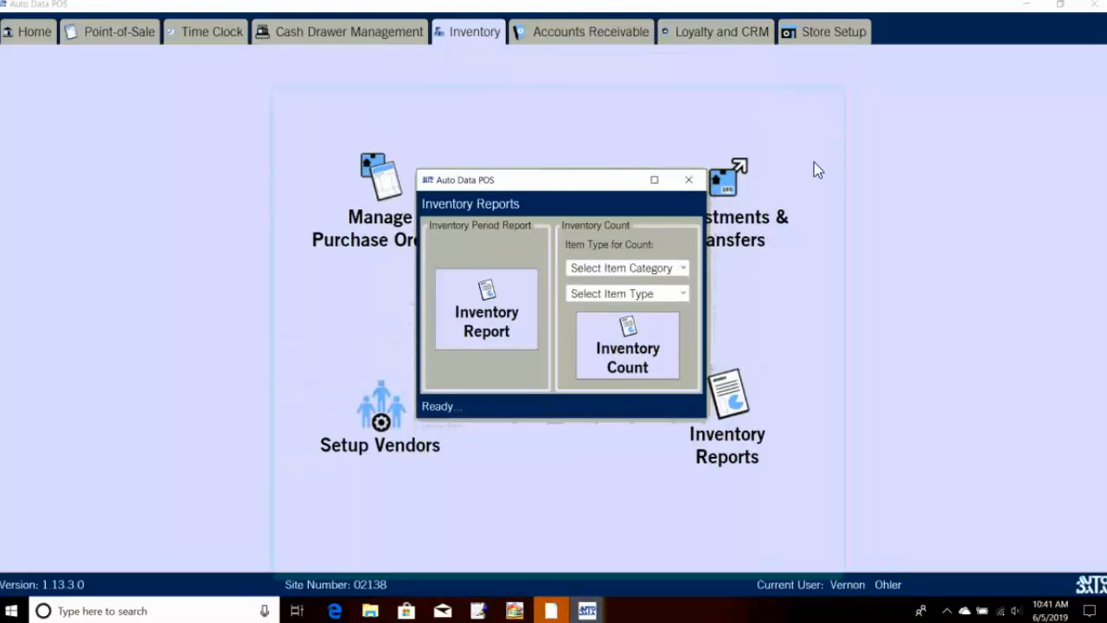
{"action": "left_click", "coordinate": [606, 353]}
{"action": "left_click", "coordinate": [577, 351]}
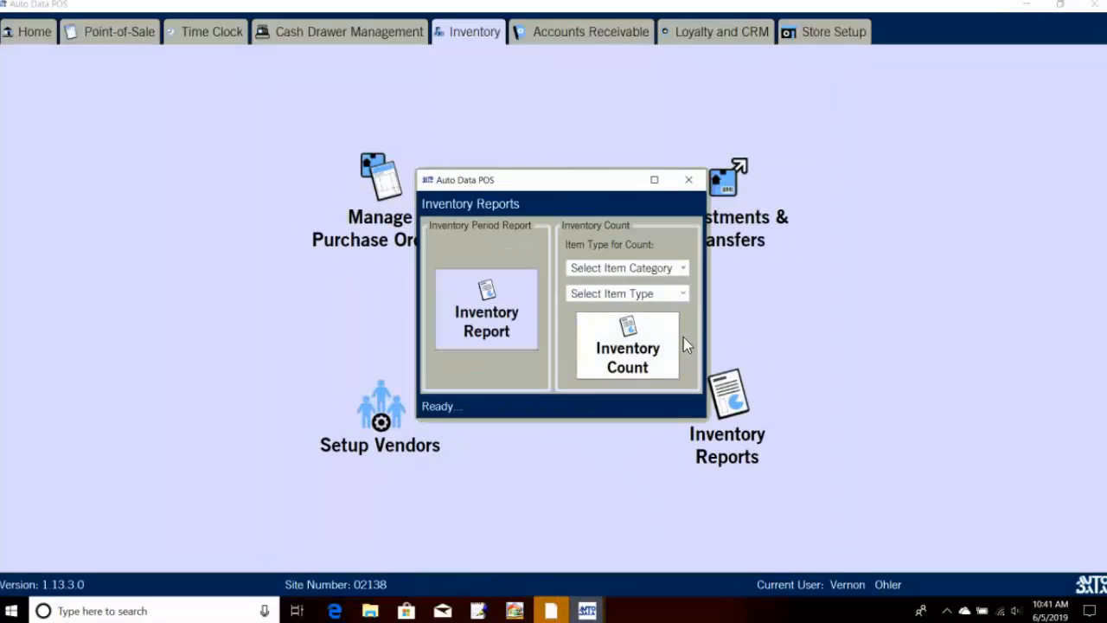
{"action": "left_click", "coordinate": [647, 274]}
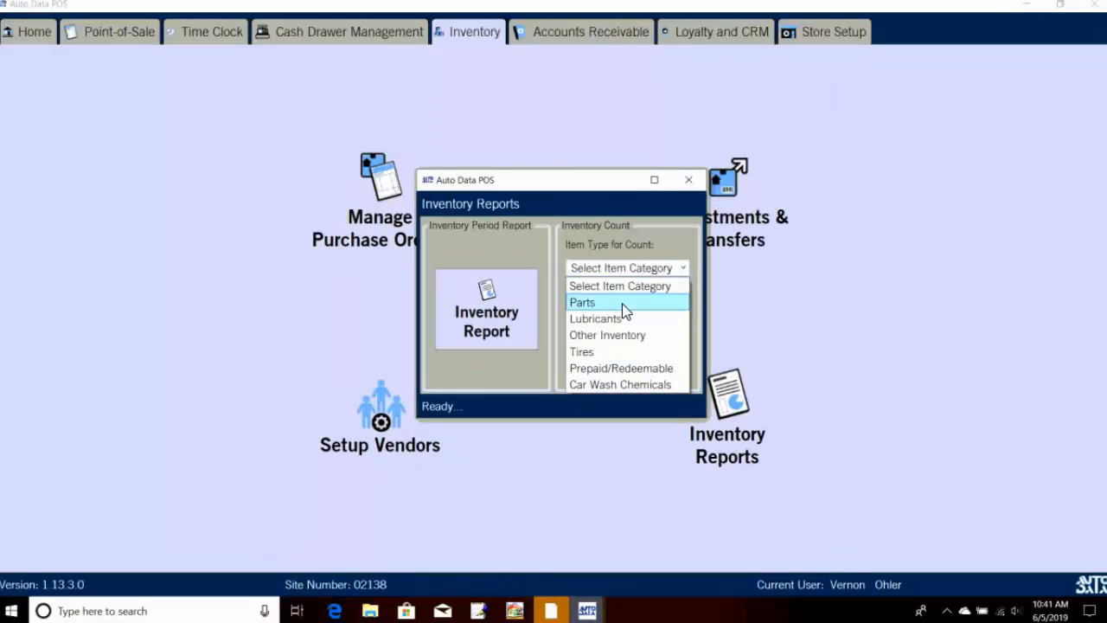
{"action": "left_click", "coordinate": [622, 300]}
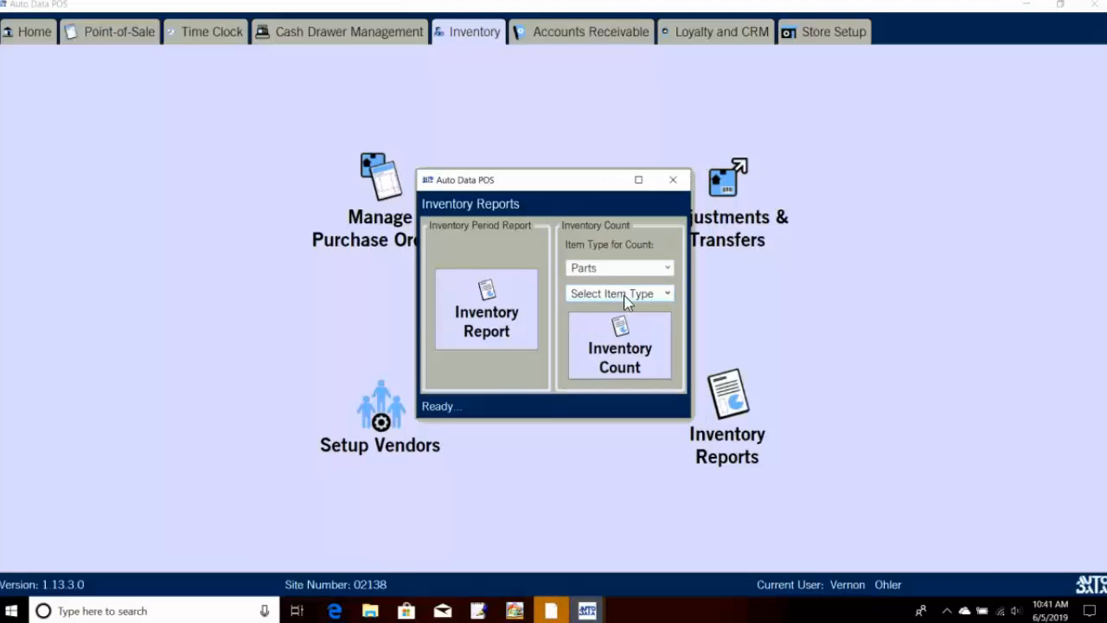
{"action": "left_click", "coordinate": [622, 295]}
{"action": "left_click", "coordinate": [603, 395]}
{"action": "left_click", "coordinate": [611, 368]}
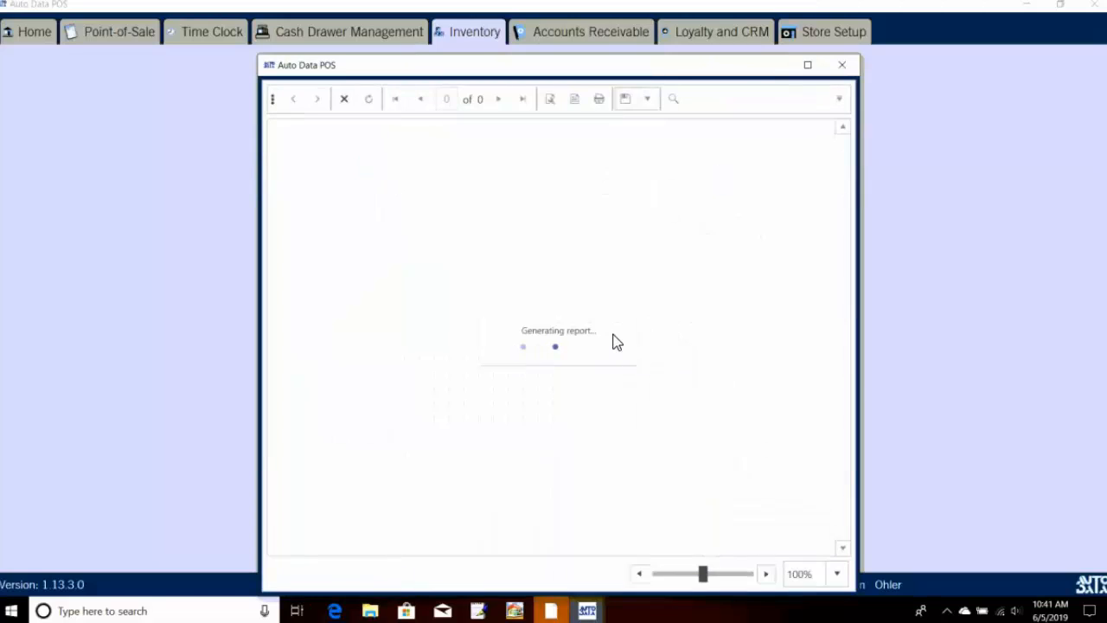
Step: Scroll through the air filter count report, then close it and the Inventory Reports window
{"action": "scroll", "coordinate": [615, 344], "scroll_direction": "down", "scroll_amount": 3}
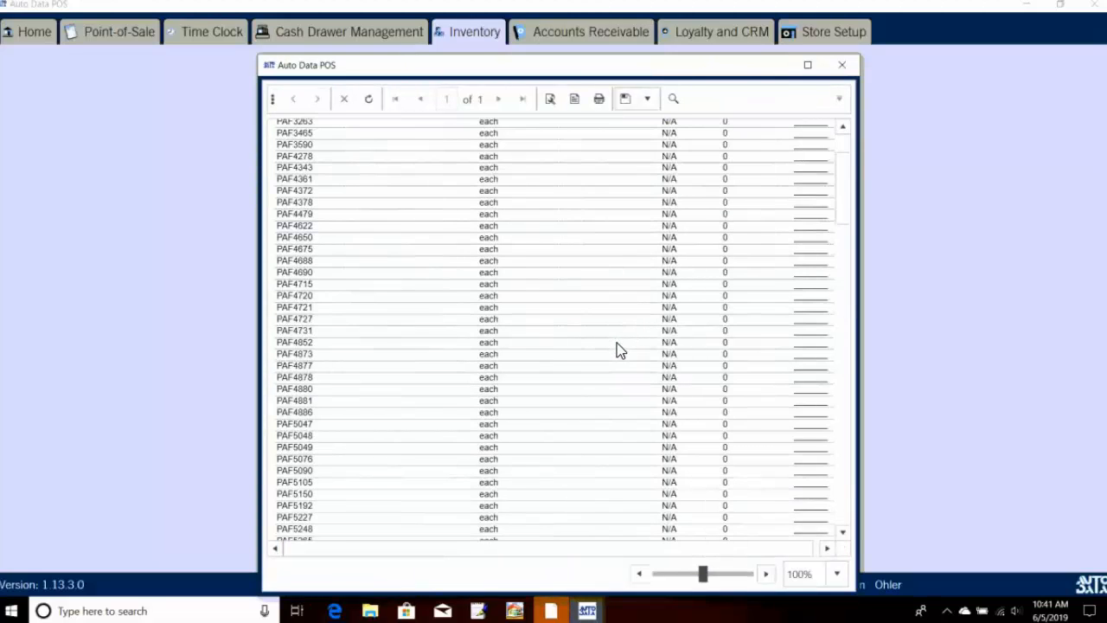
{"action": "scroll", "coordinate": [625, 343], "scroll_direction": "up", "scroll_amount": 3}
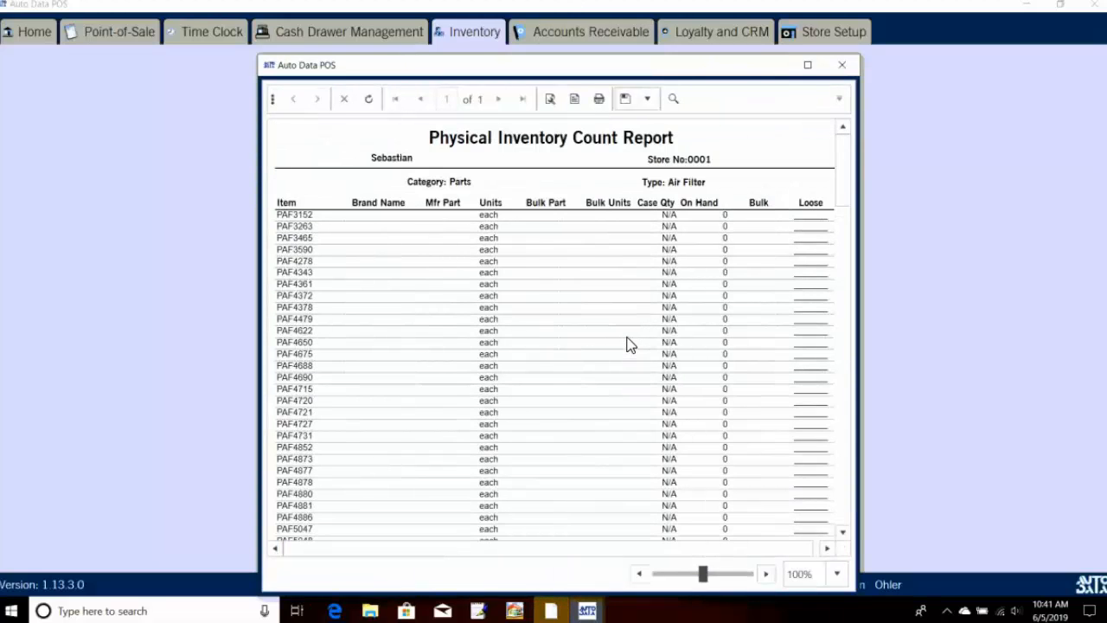
{"action": "scroll", "coordinate": [629, 345], "scroll_direction": "down", "scroll_amount": 1}
{"action": "scroll", "coordinate": [630, 343], "scroll_direction": "down", "scroll_amount": 12}
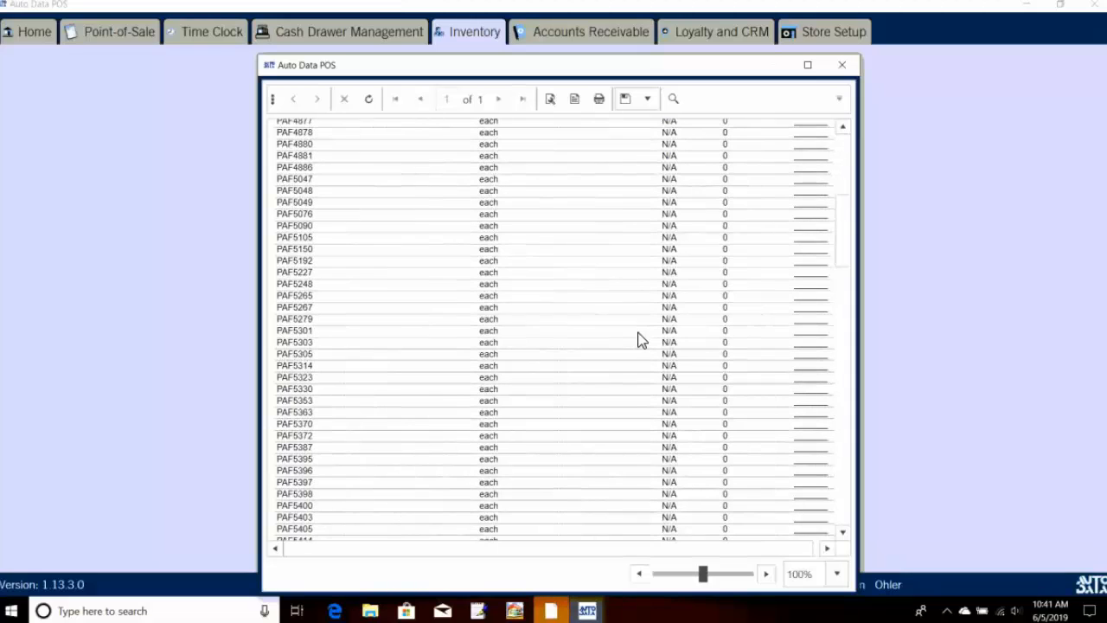
{"action": "scroll", "coordinate": [645, 335], "scroll_direction": "down", "scroll_amount": 7}
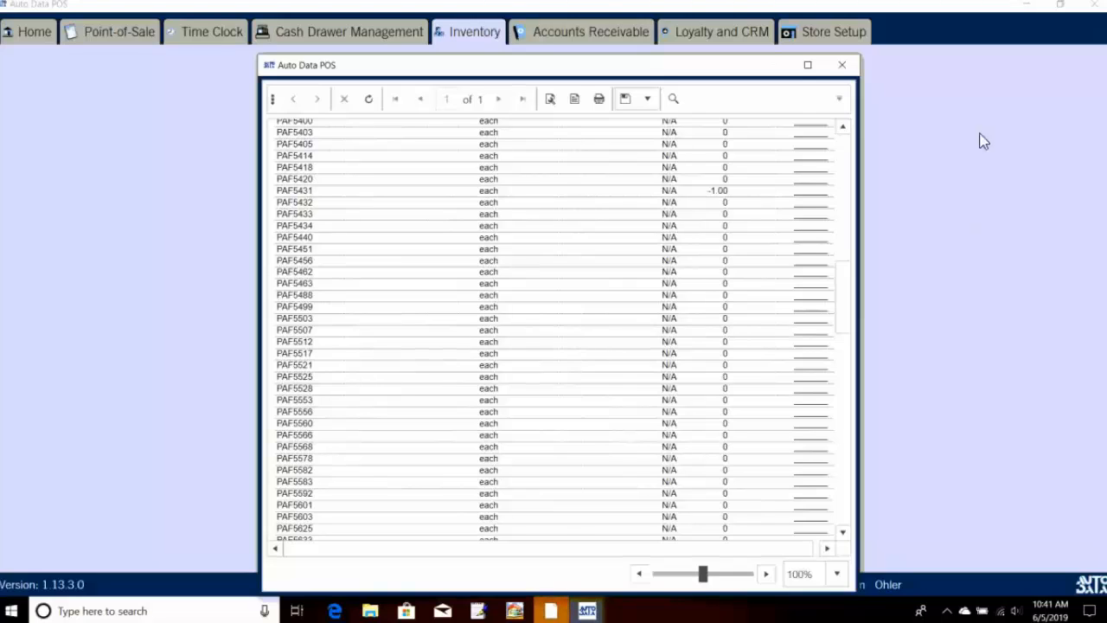
{"action": "left_click", "coordinate": [842, 66]}
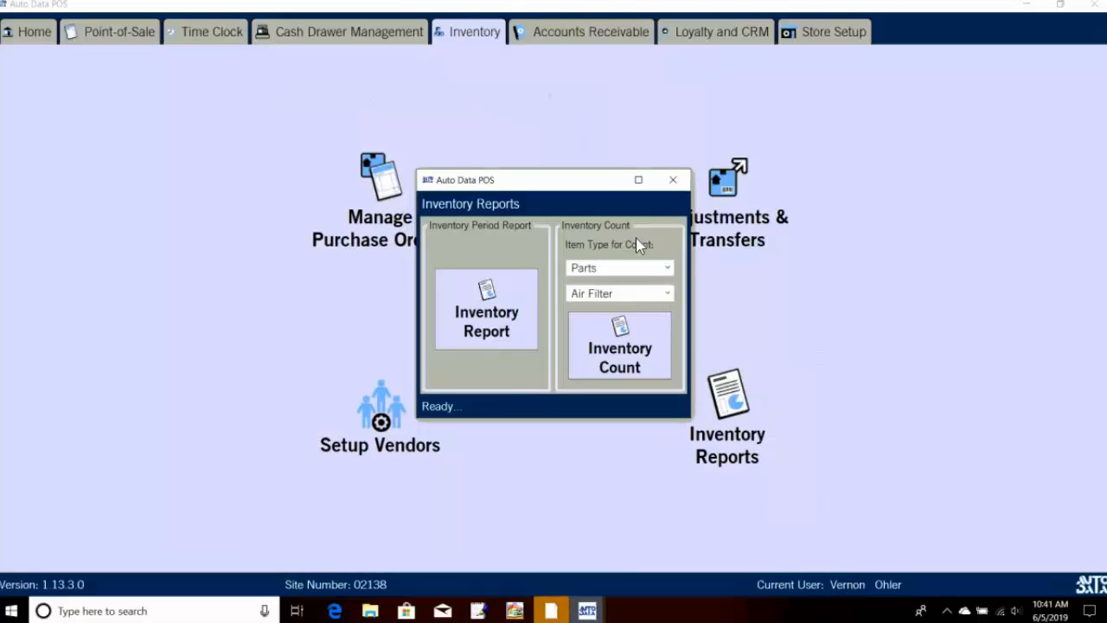
{"action": "left_click", "coordinate": [673, 180]}
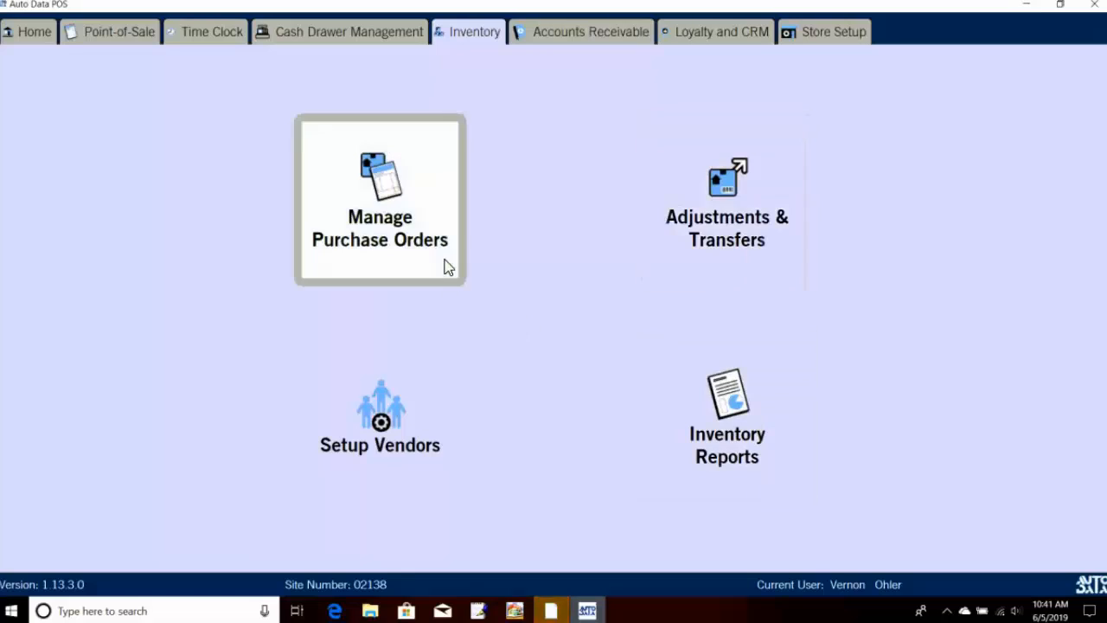
Step: Rerun the Inventory Report with start date 6/1/2019 and scroll its Item On Hand Summary
{"action": "left_click", "coordinate": [714, 431]}
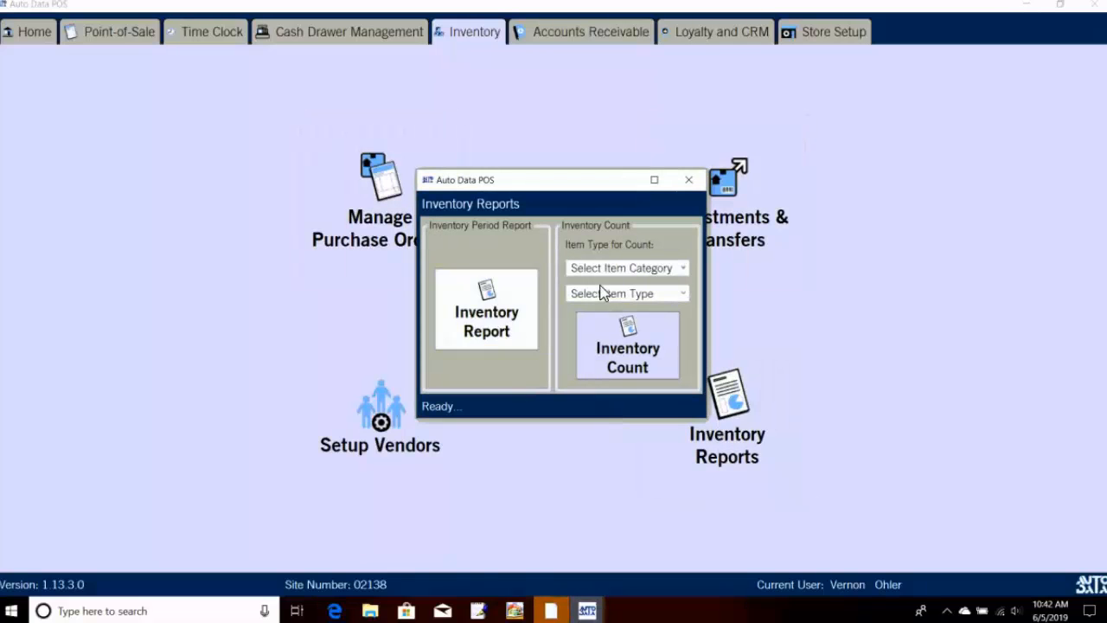
{"action": "left_click", "coordinate": [516, 287]}
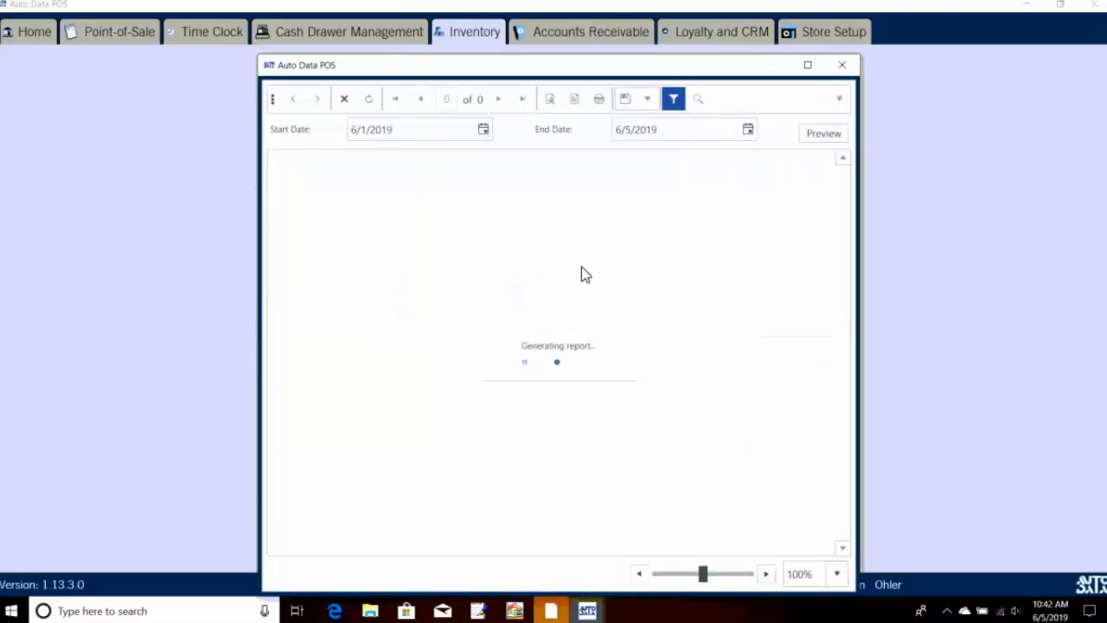
{"action": "left_click", "coordinate": [485, 134]}
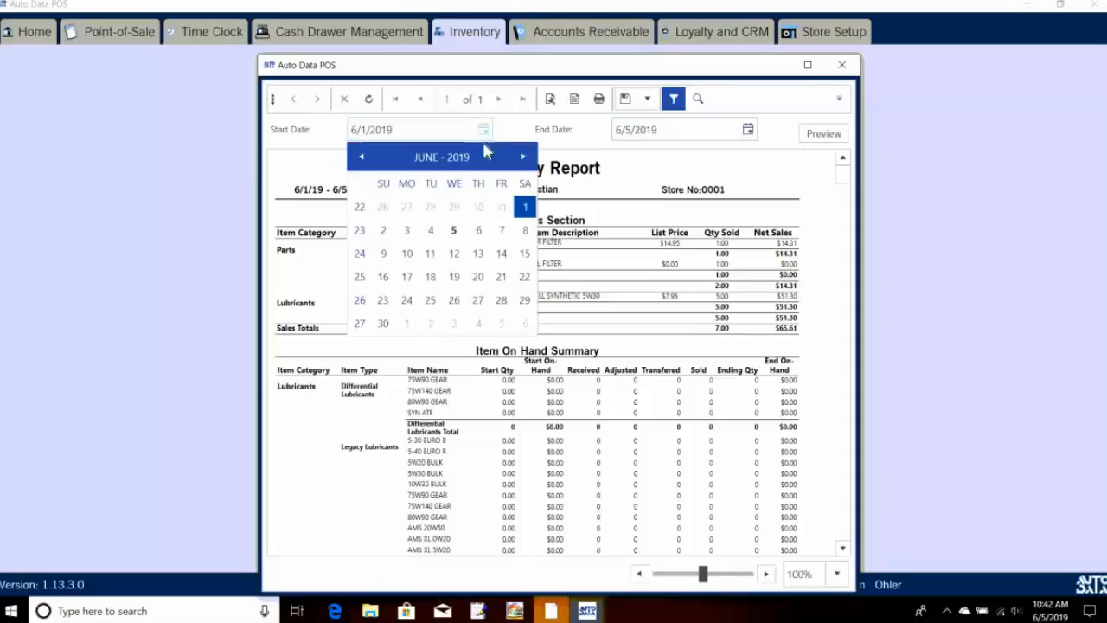
{"action": "left_click", "coordinate": [459, 236]}
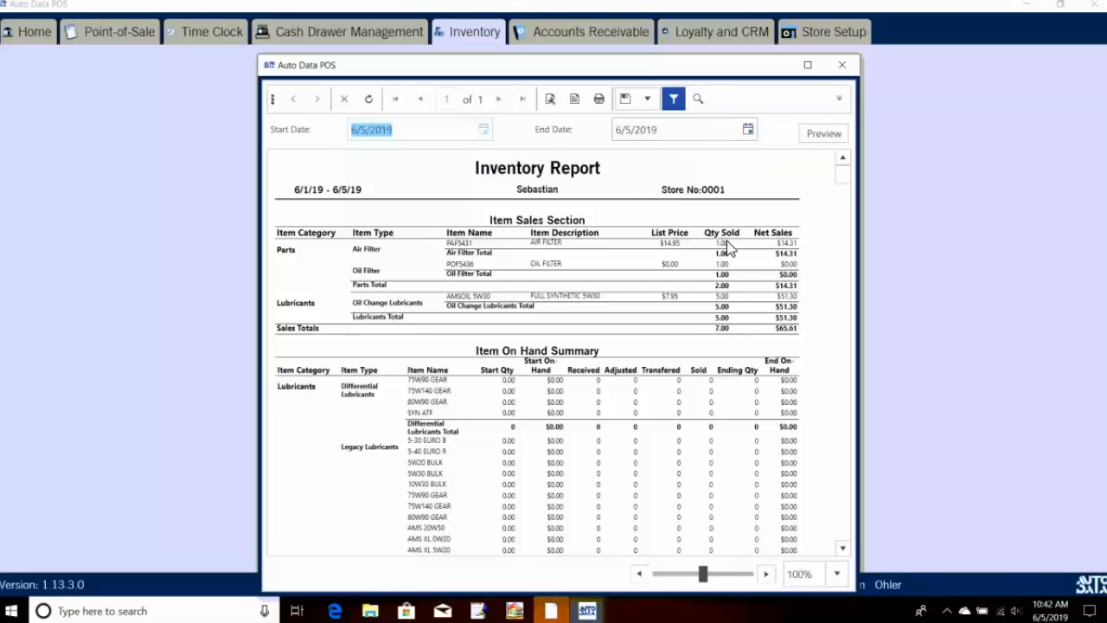
{"action": "left_click", "coordinate": [485, 130]}
{"action": "left_click", "coordinate": [453, 230]}
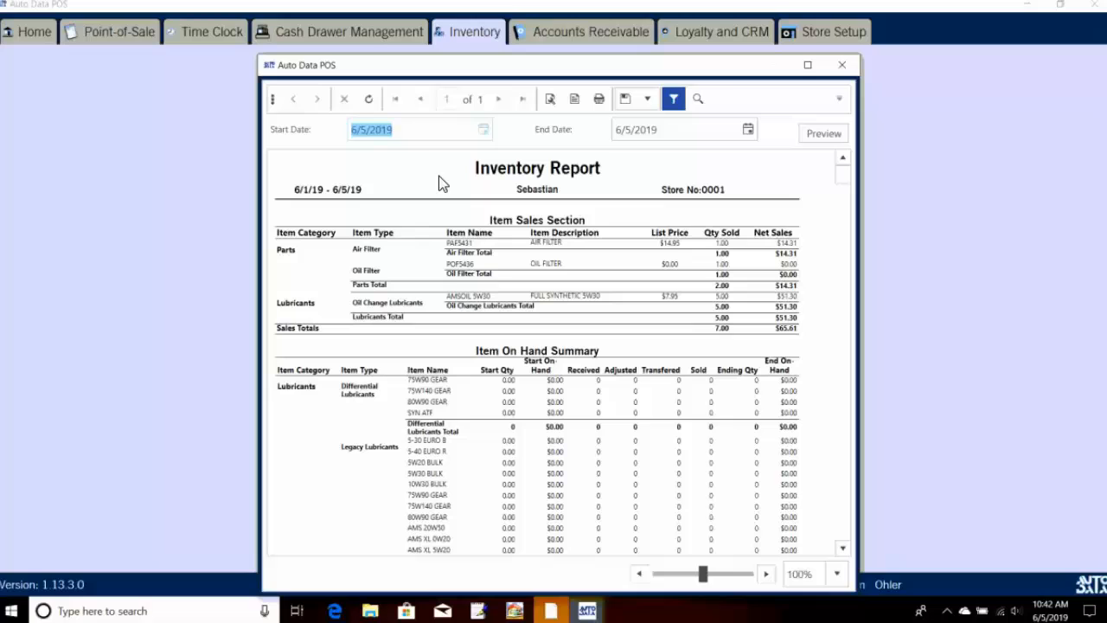
{"action": "left_click", "coordinate": [484, 131]}
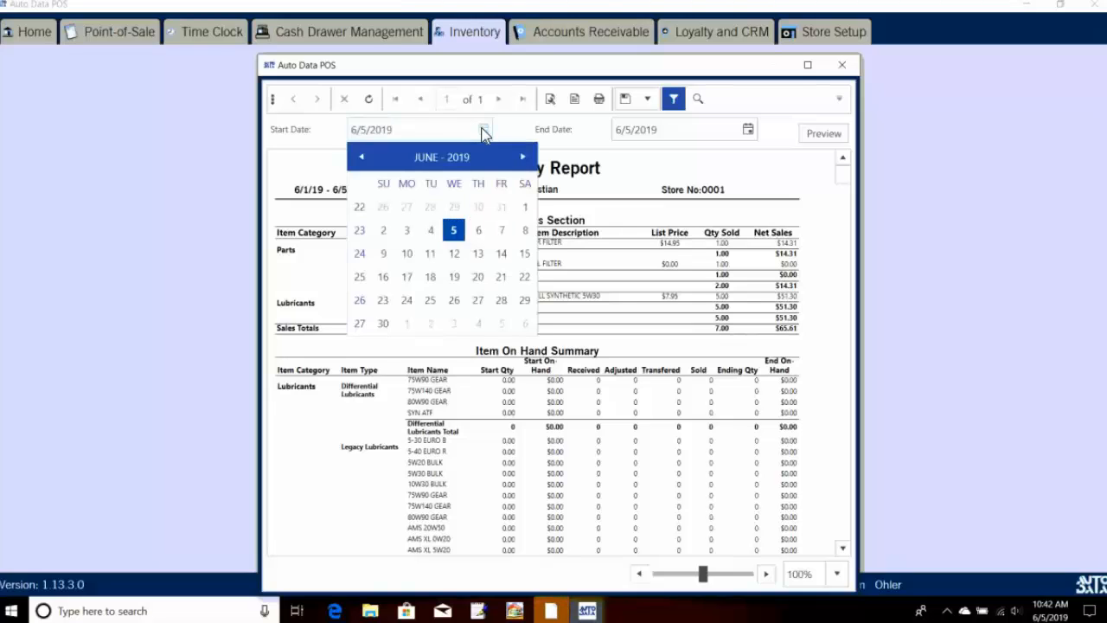
{"action": "left_click", "coordinate": [525, 209]}
{"action": "scroll", "coordinate": [705, 391], "scroll_direction": "down", "scroll_amount": 3}
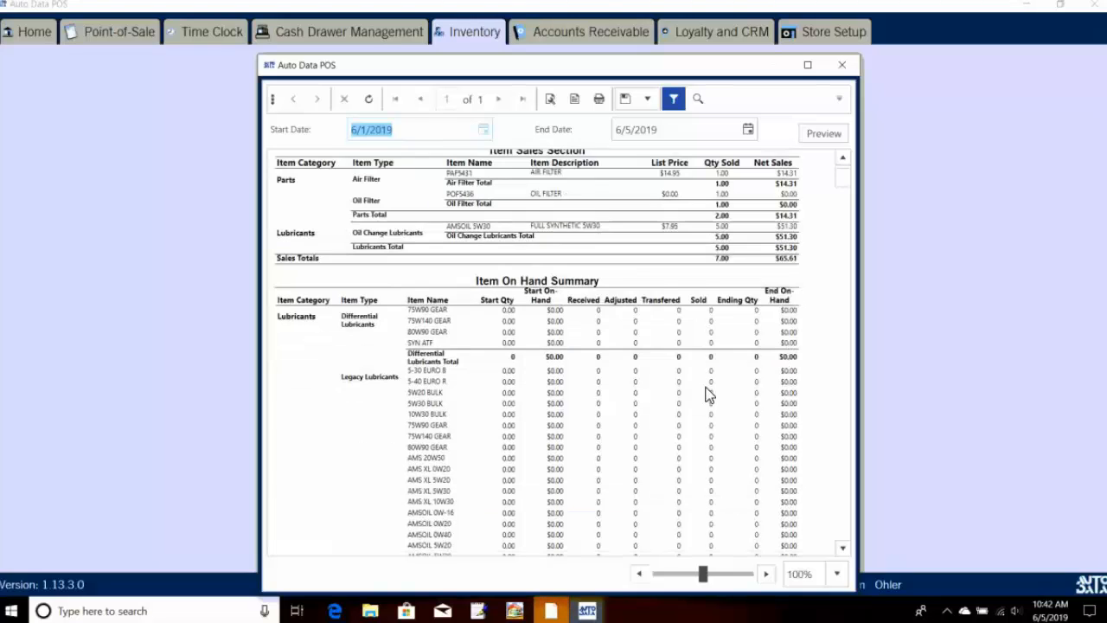
{"action": "scroll", "coordinate": [704, 394], "scroll_direction": "down", "scroll_amount": 8}
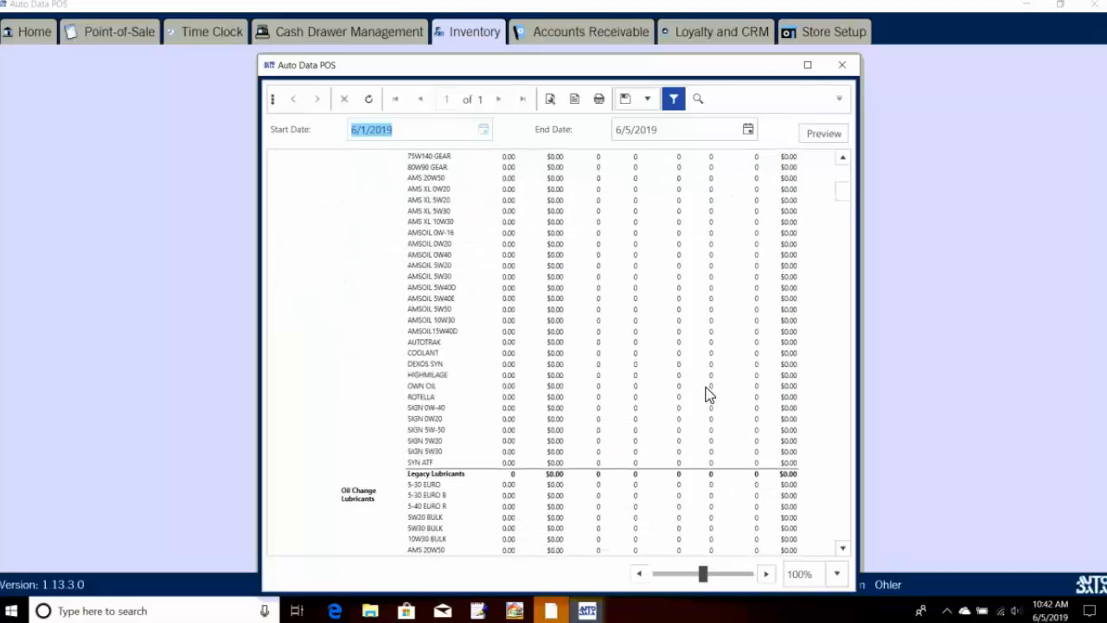
{"action": "scroll", "coordinate": [707, 394], "scroll_direction": "down", "scroll_amount": 2}
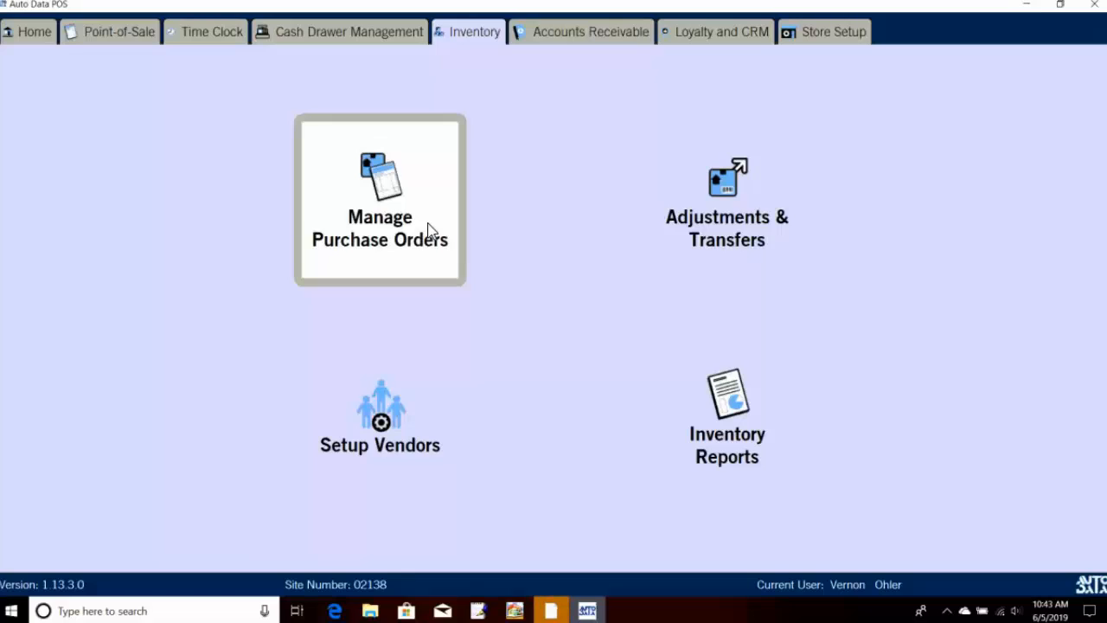
{"action": "left_click", "coordinate": [430, 232]}
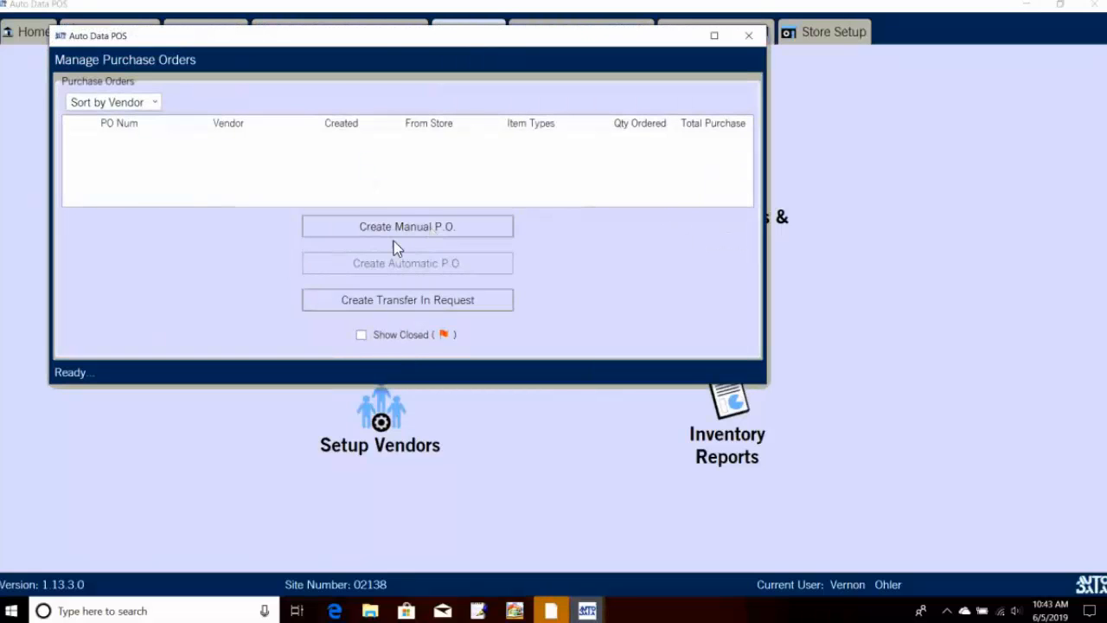
{"action": "left_click", "coordinate": [462, 229]}
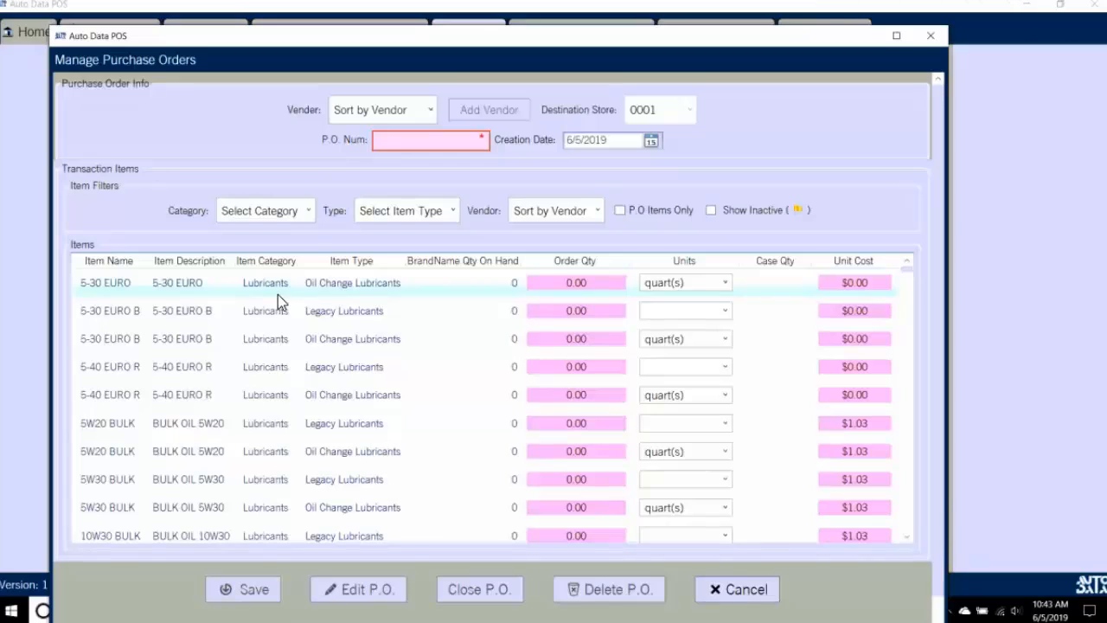
{"action": "left_click", "coordinate": [575, 288]}
{"action": "left_click", "coordinate": [579, 283]}
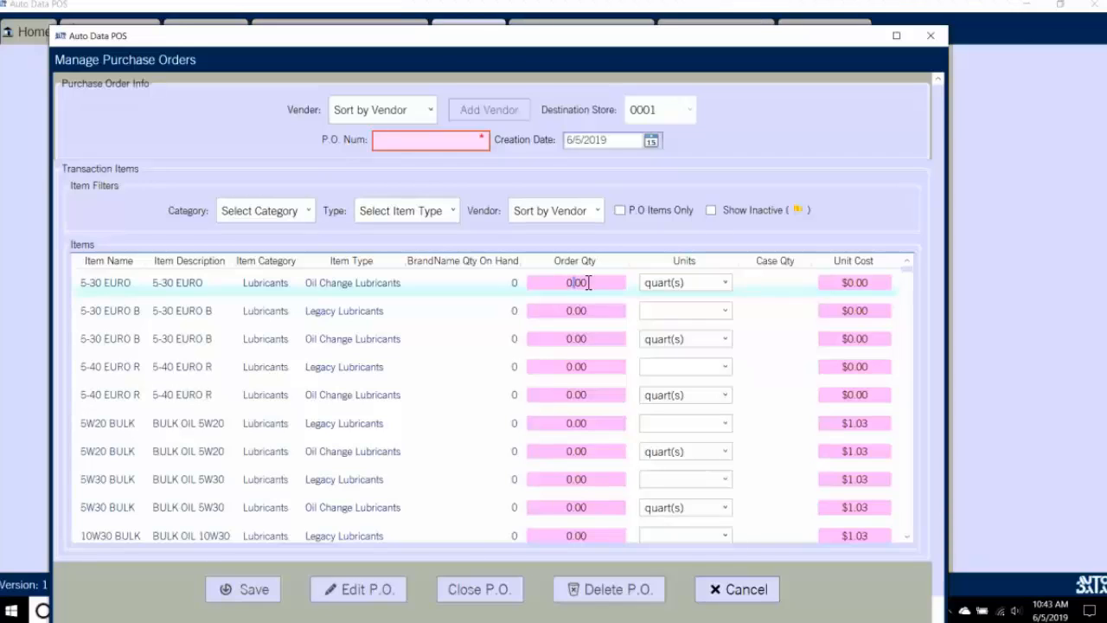
{"action": "type", "text": "15500"}
{"action": "key", "text": "Tab"}
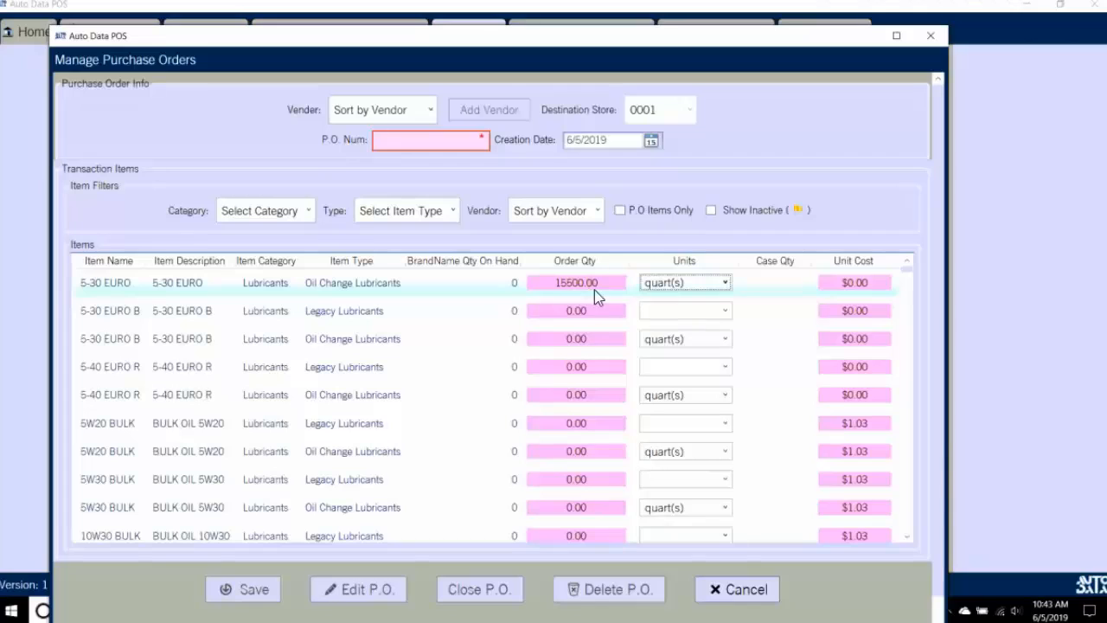
{"action": "left_click", "coordinate": [585, 283]}
{"action": "key", "text": "BackSpace"}
{"action": "key", "text": "BackSpace"}
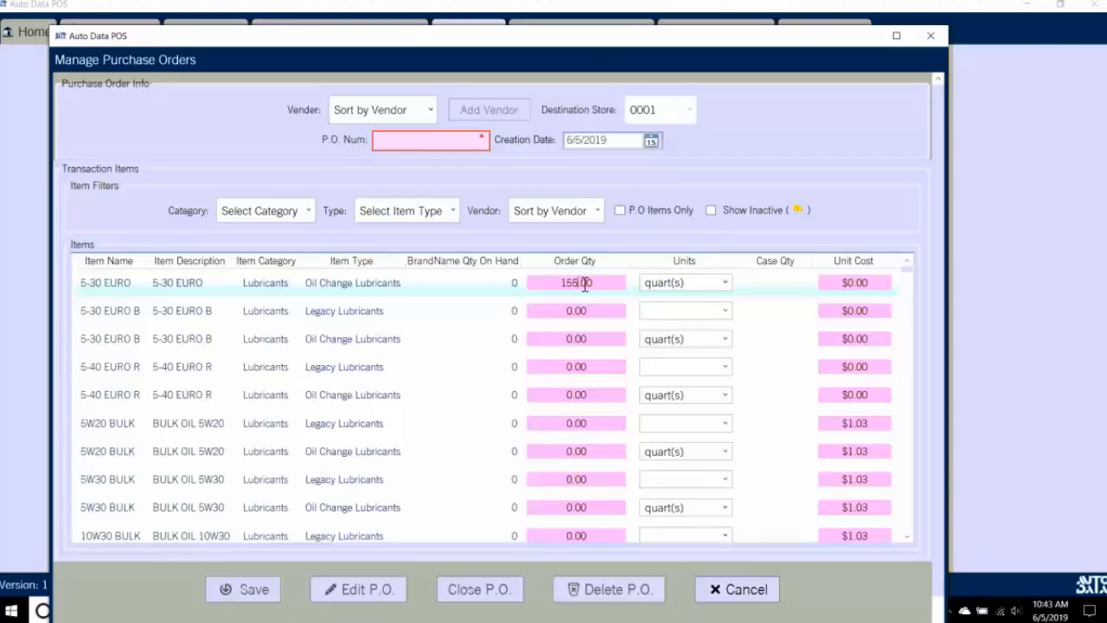
{"action": "key", "text": "Tab"}
{"action": "left_click", "coordinate": [723, 284]}
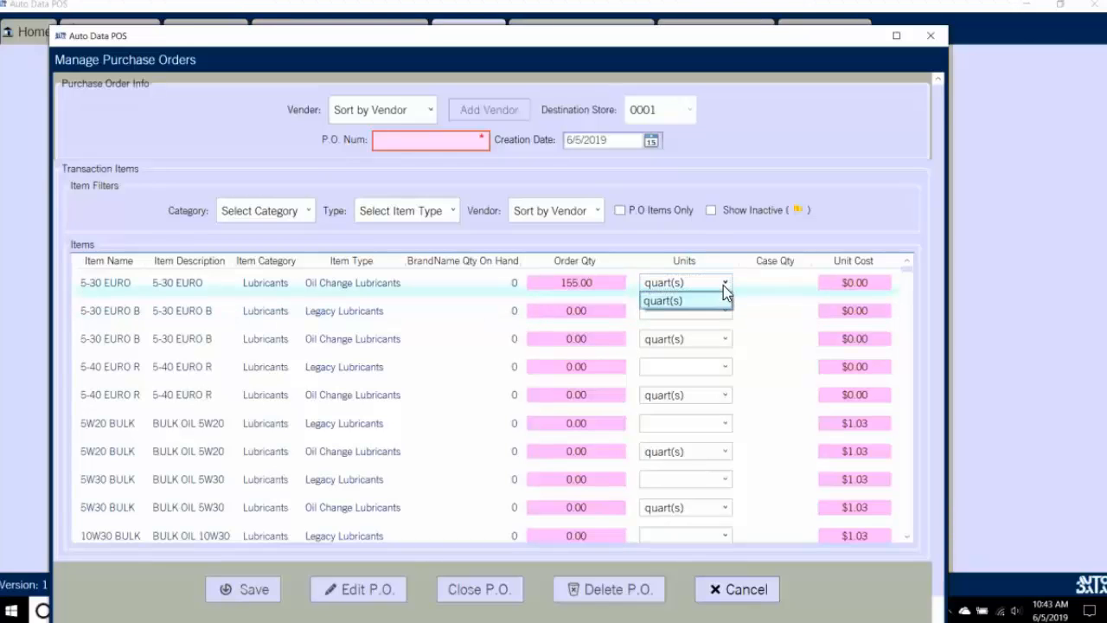
{"action": "left_click", "coordinate": [723, 285]}
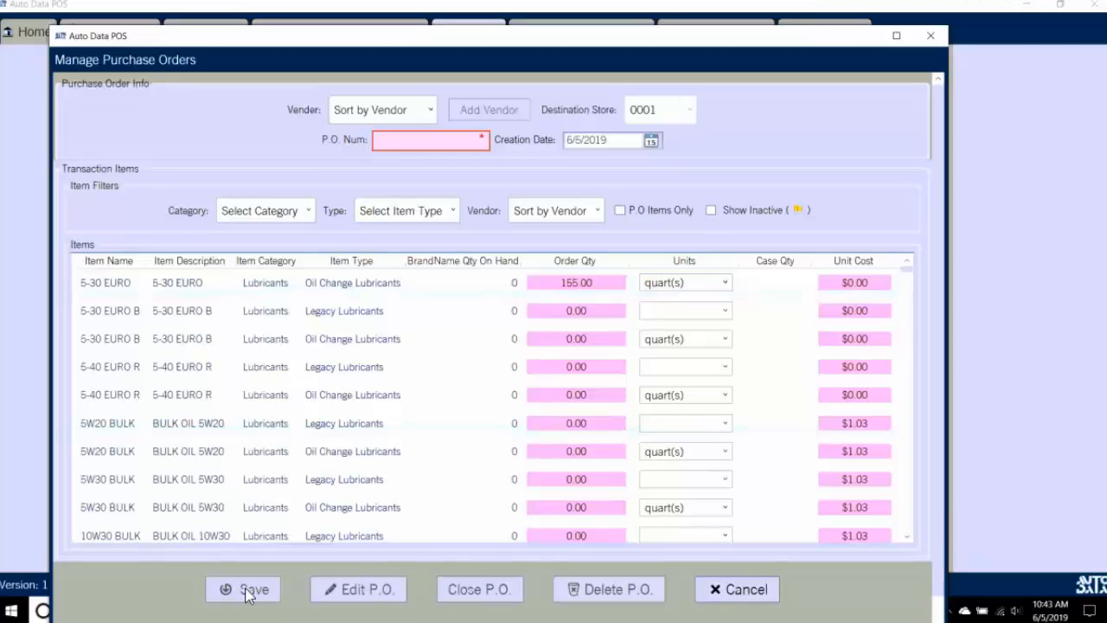
{"action": "left_click", "coordinate": [449, 144]}
{"action": "type", "text": "12345"}
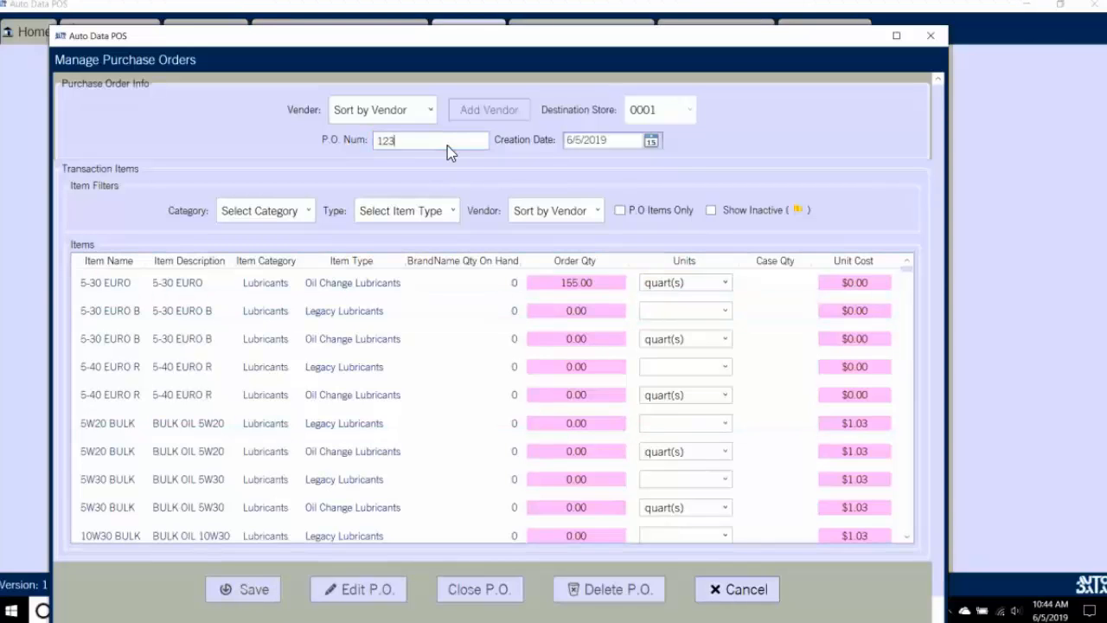
{"action": "left_click", "coordinate": [413, 113]}
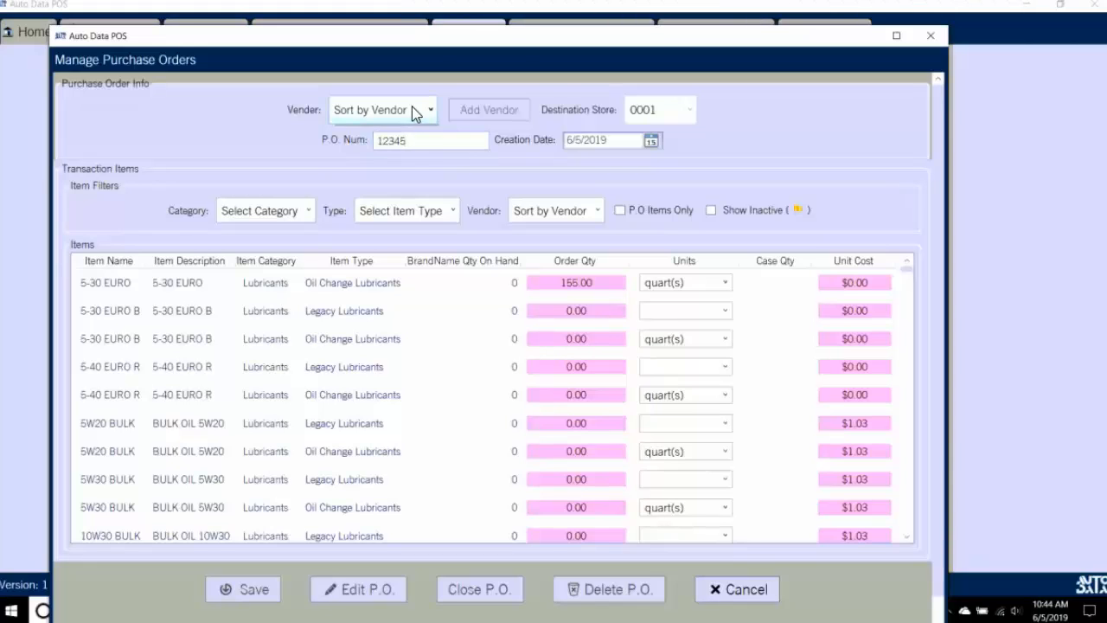
{"action": "left_click", "coordinate": [659, 118]}
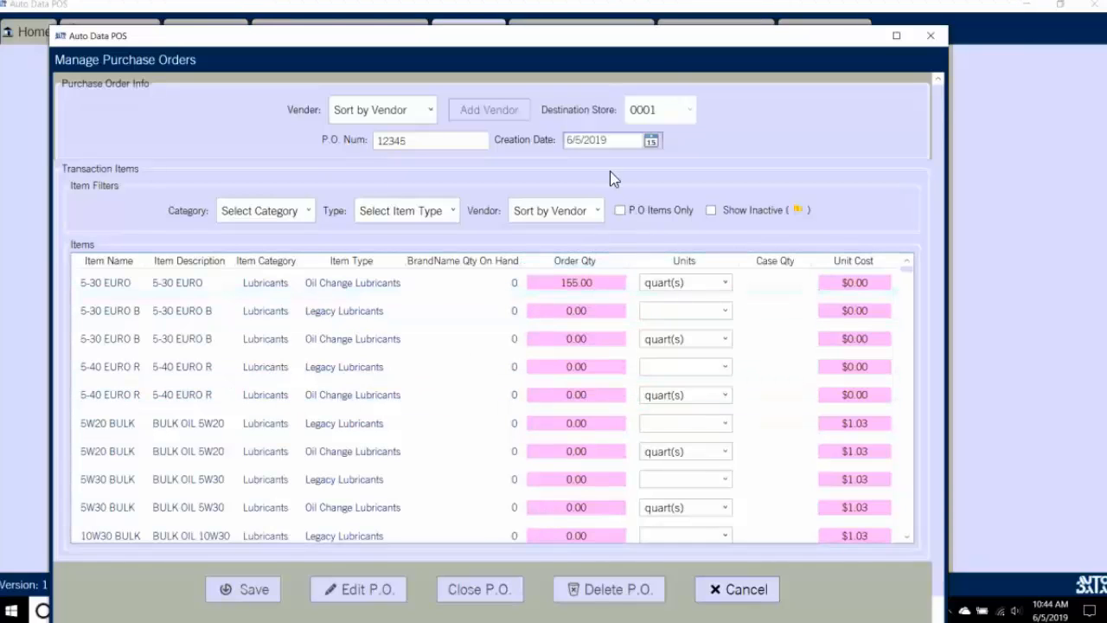
{"action": "left_click", "coordinate": [297, 214]}
{"action": "left_click", "coordinate": [297, 215]}
{"action": "left_click", "coordinate": [408, 124]}
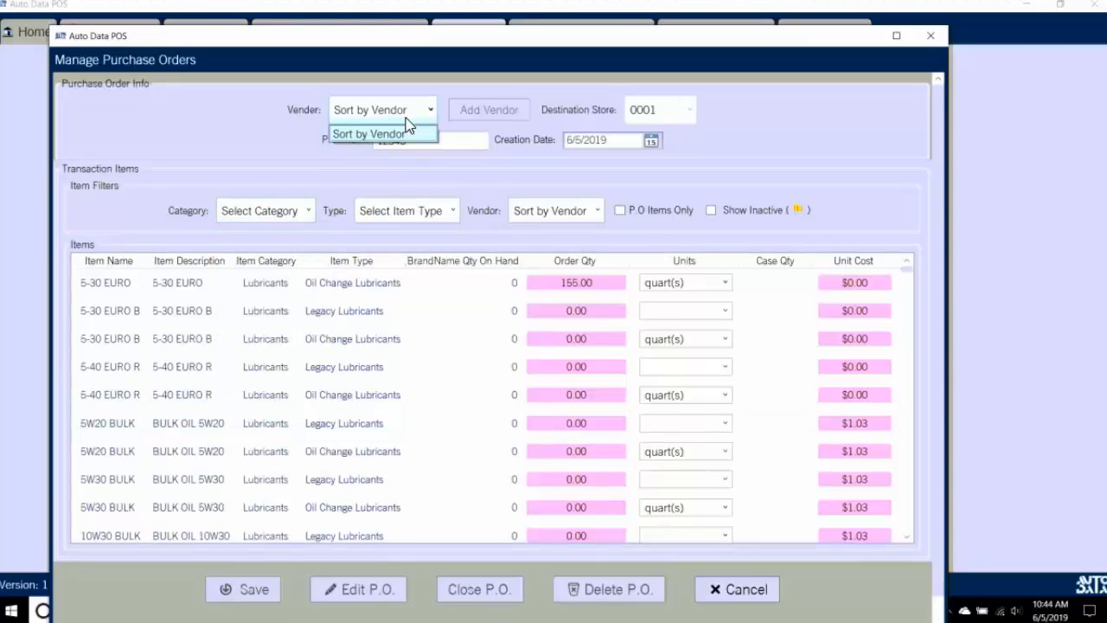
{"action": "left_click", "coordinate": [475, 347]}
{"action": "left_click", "coordinate": [740, 589]}
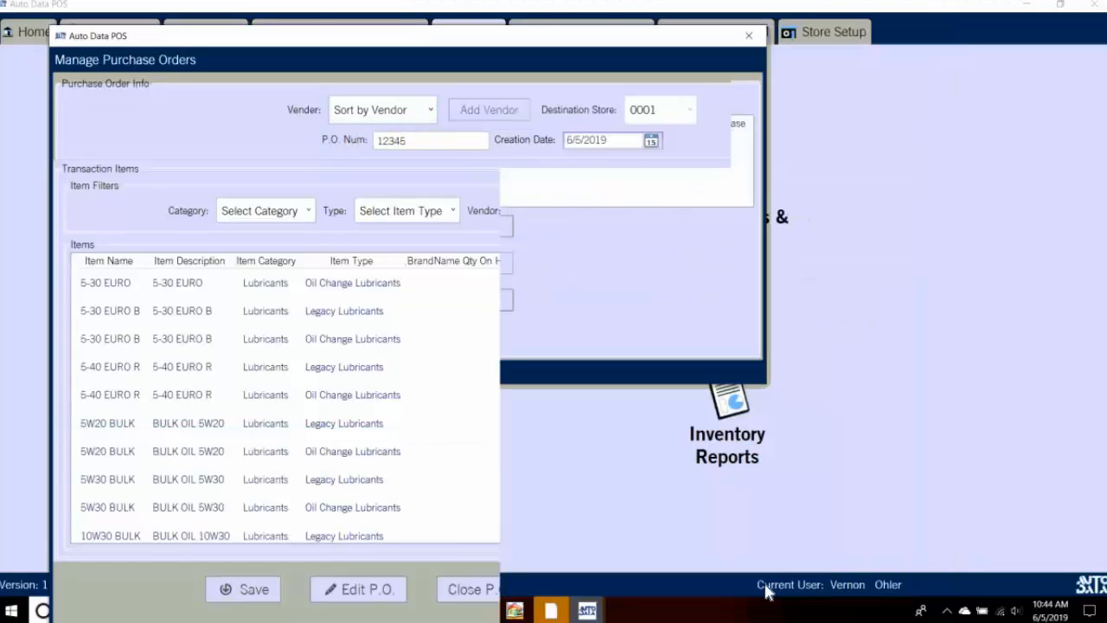
{"action": "left_click", "coordinate": [749, 35]}
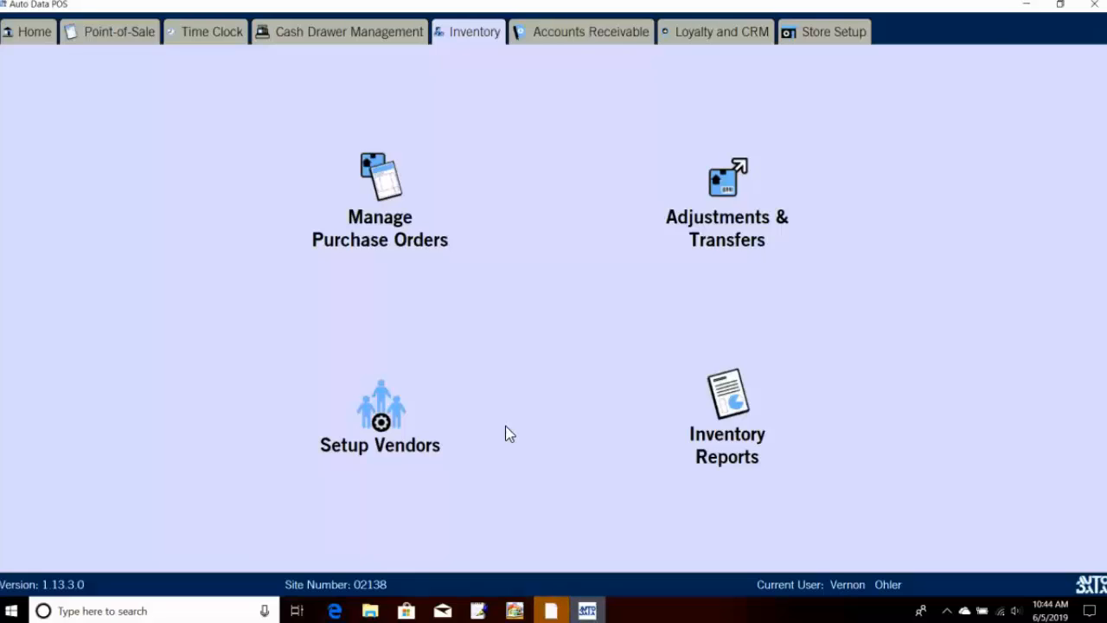
{"action": "left_click", "coordinate": [342, 383]}
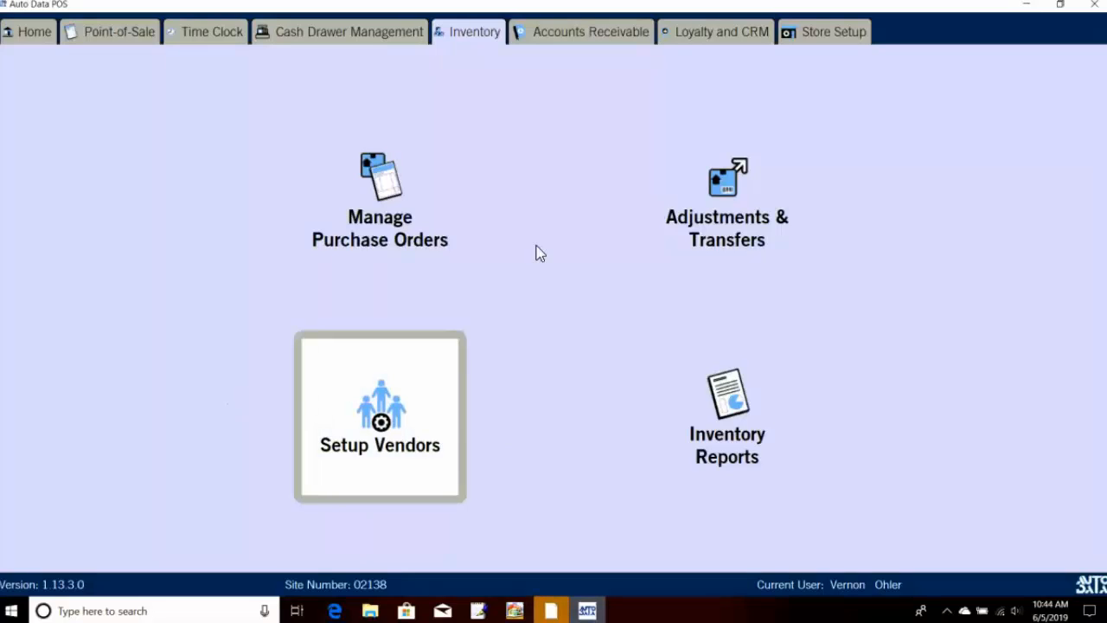
Step: Open Adjustments & Transfers and filter the transaction list to Purchase
{"action": "left_click", "coordinate": [659, 197]}
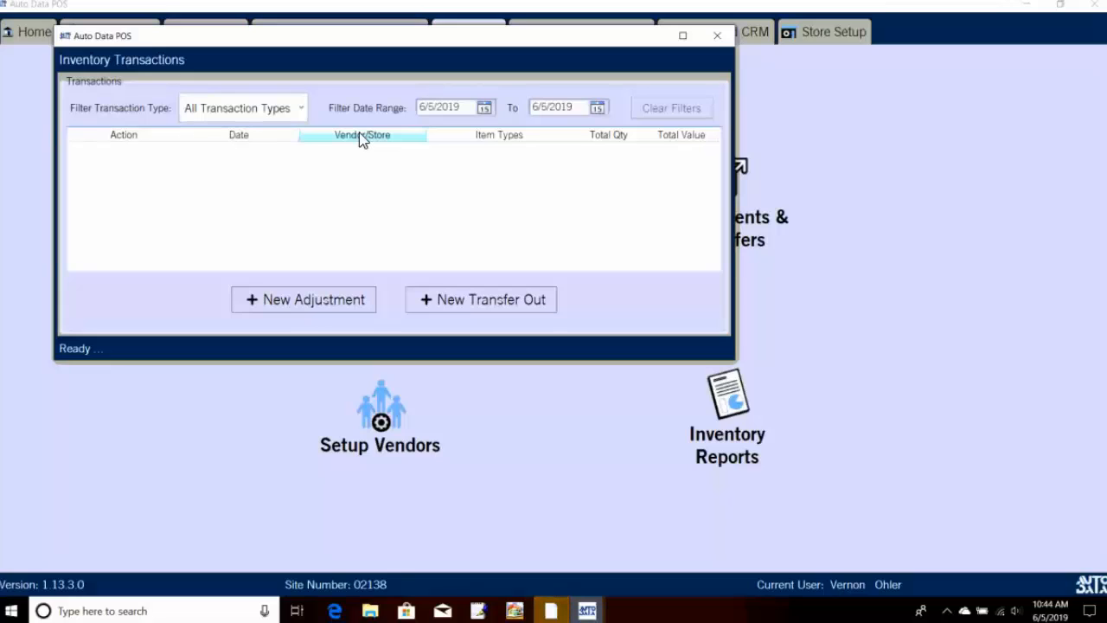
{"action": "left_click", "coordinate": [296, 110]}
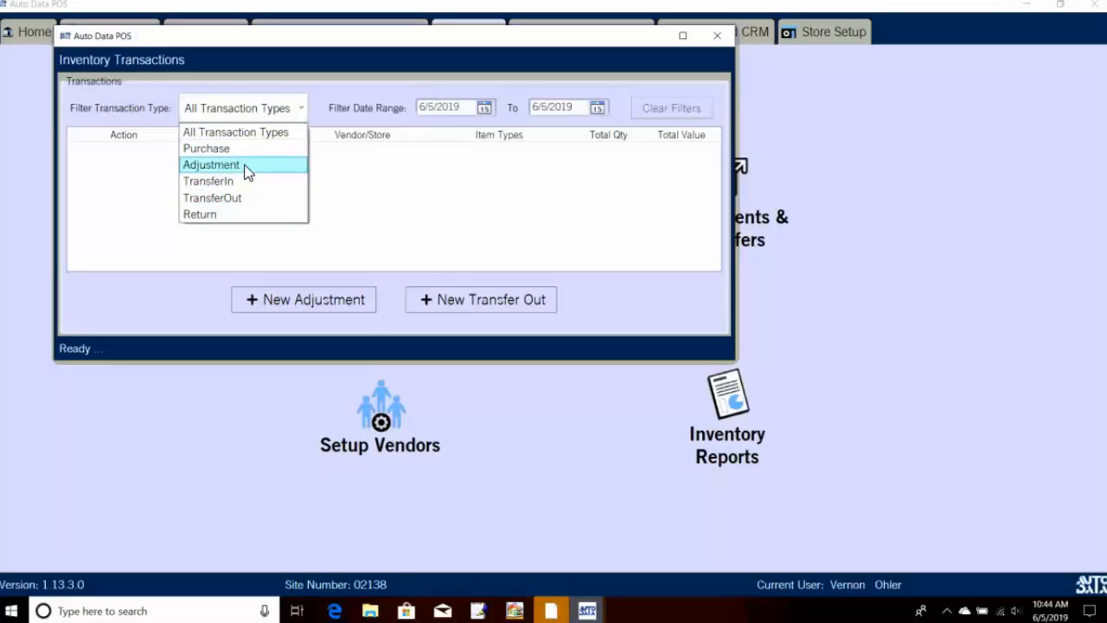
{"action": "key", "text": "Up"}
{"action": "key", "text": "Return"}
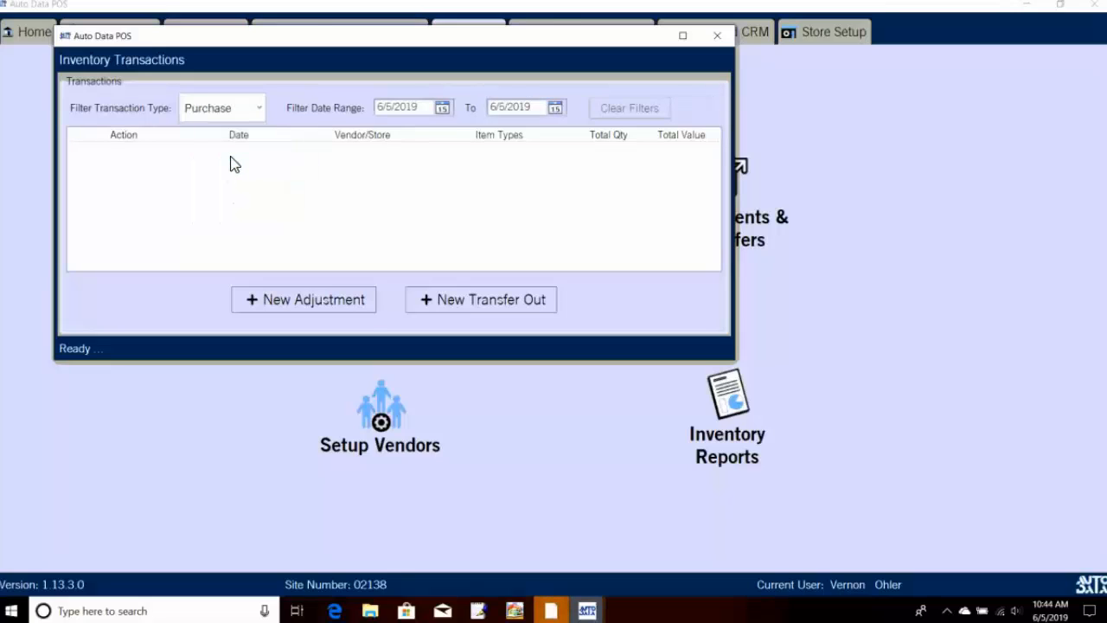
Step: Try a new adjustment setting 5-30 EURO quantity to 5, then cancel it
{"action": "left_click", "coordinate": [342, 309]}
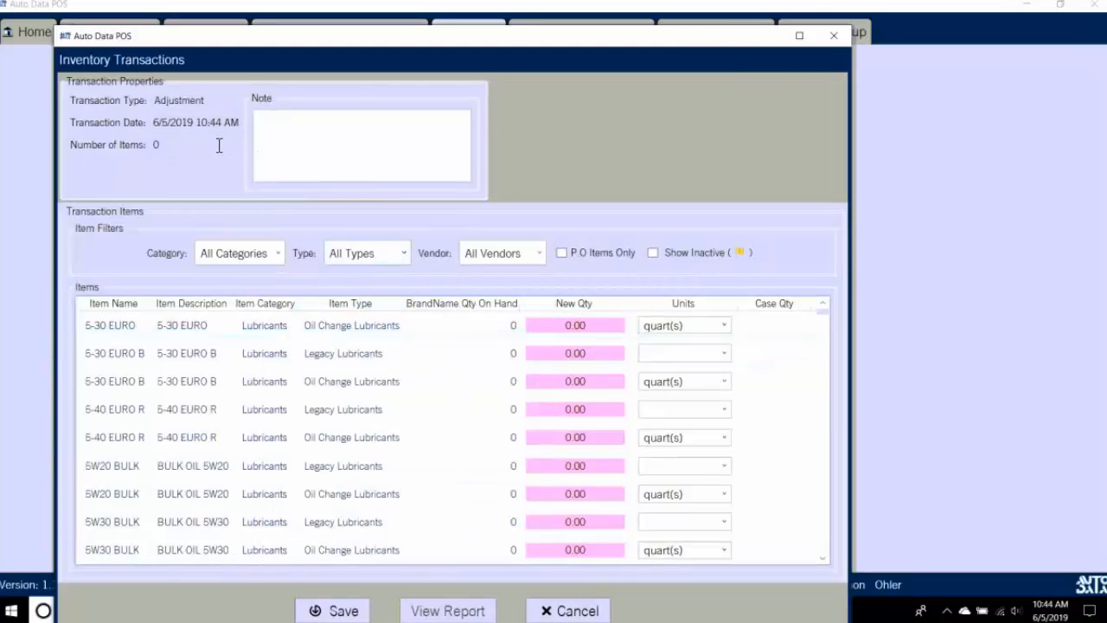
{"action": "left_click", "coordinate": [530, 257]}
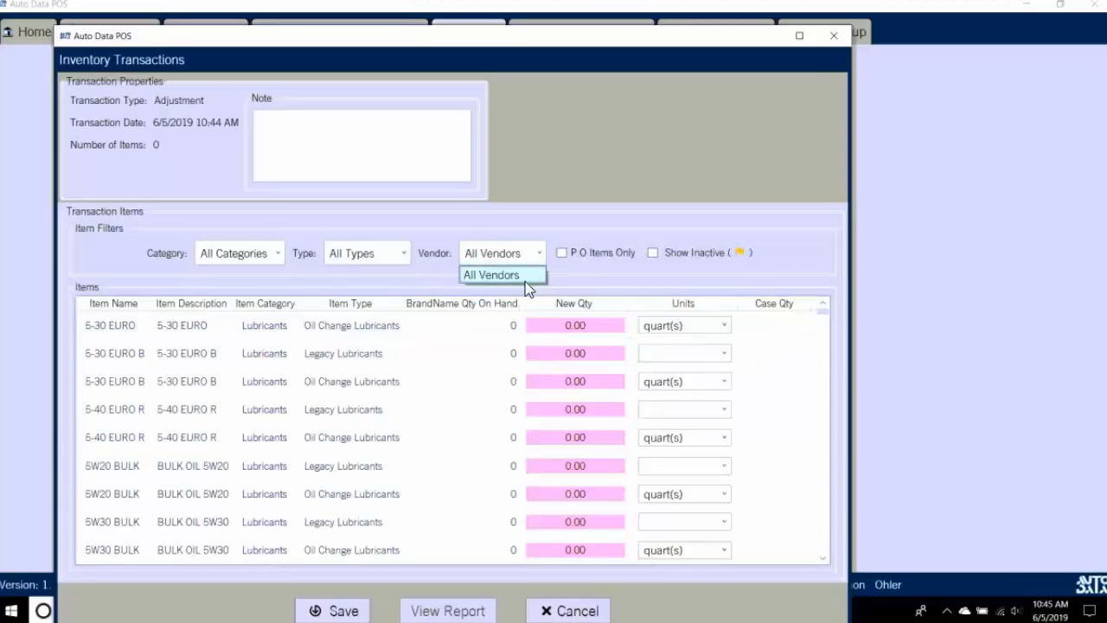
{"action": "left_click", "coordinate": [534, 277]}
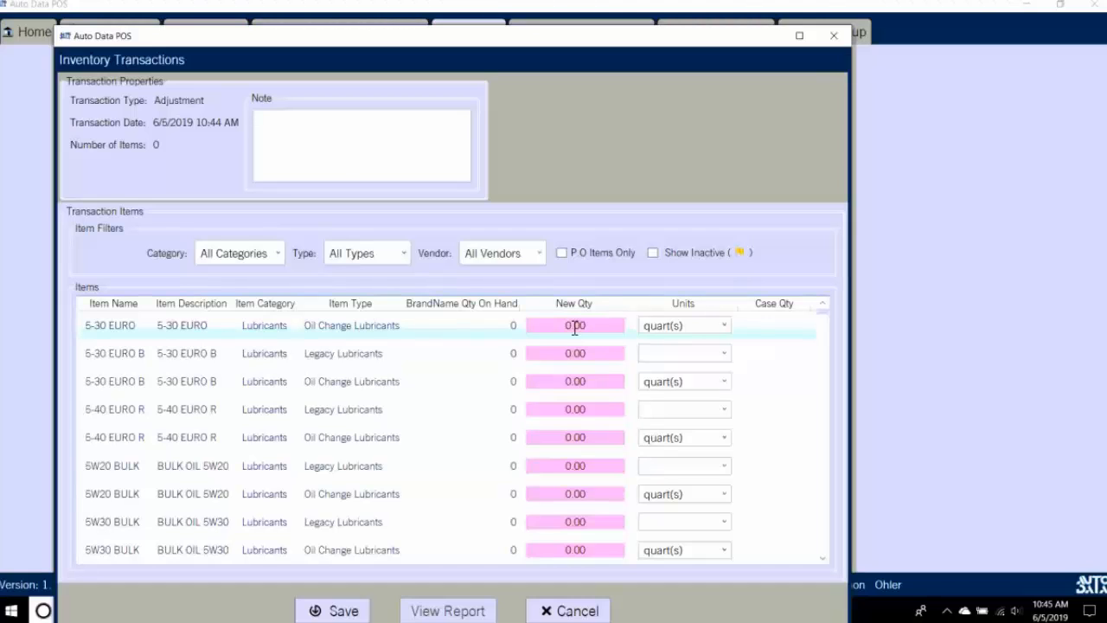
{"action": "key", "text": "BackSpace"}
{"action": "type", "text": "5"}
{"action": "left_click", "coordinate": [569, 614]}
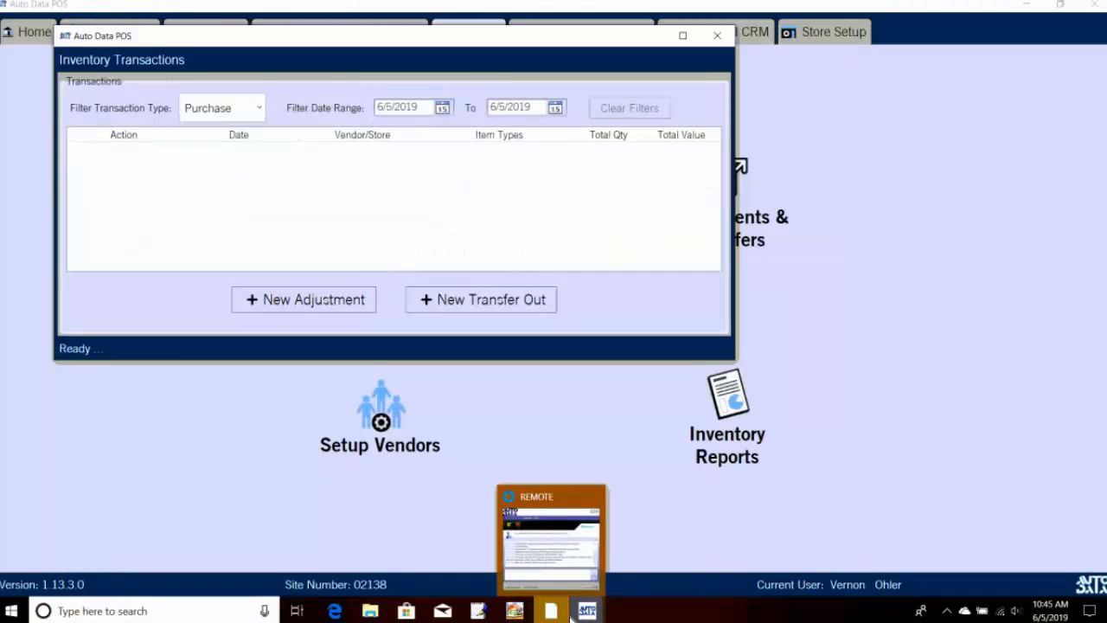
Step: Add a new vendor named 'Test' in Setup Vendors, save it, and close the window
{"action": "left_click", "coordinate": [364, 445]}
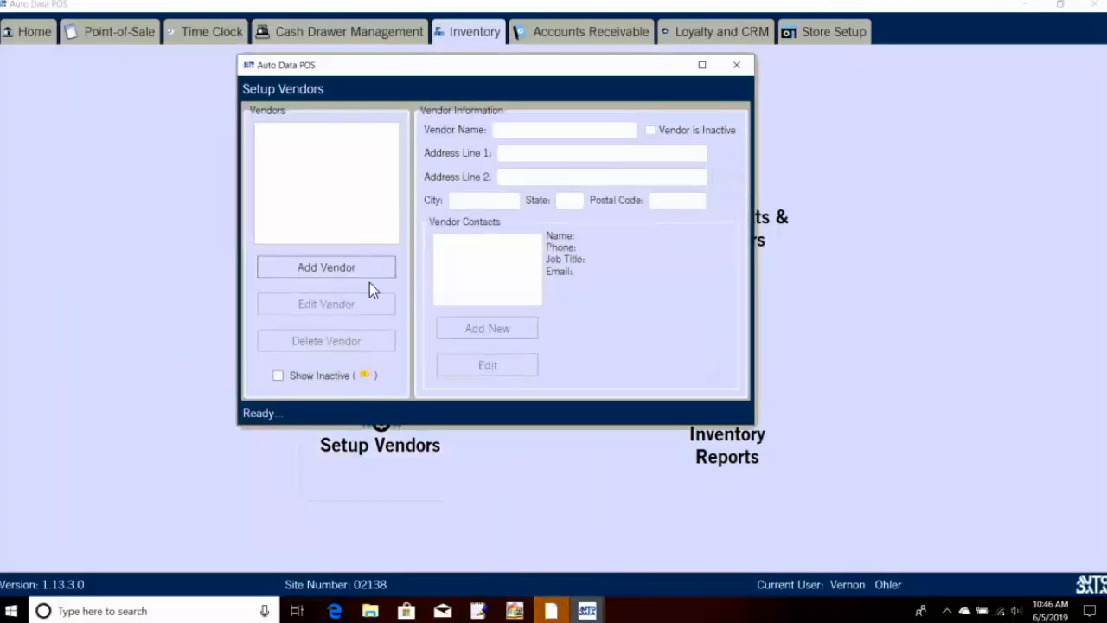
{"action": "left_click", "coordinate": [355, 267]}
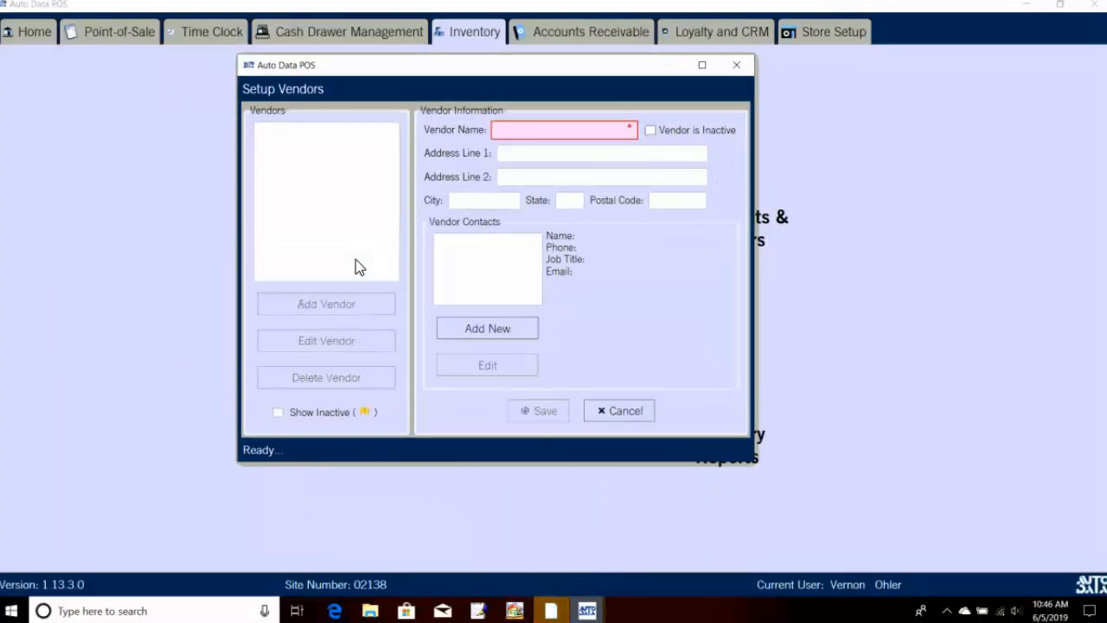
{"action": "left_click", "coordinate": [532, 135]}
{"action": "type", "text": "test"}
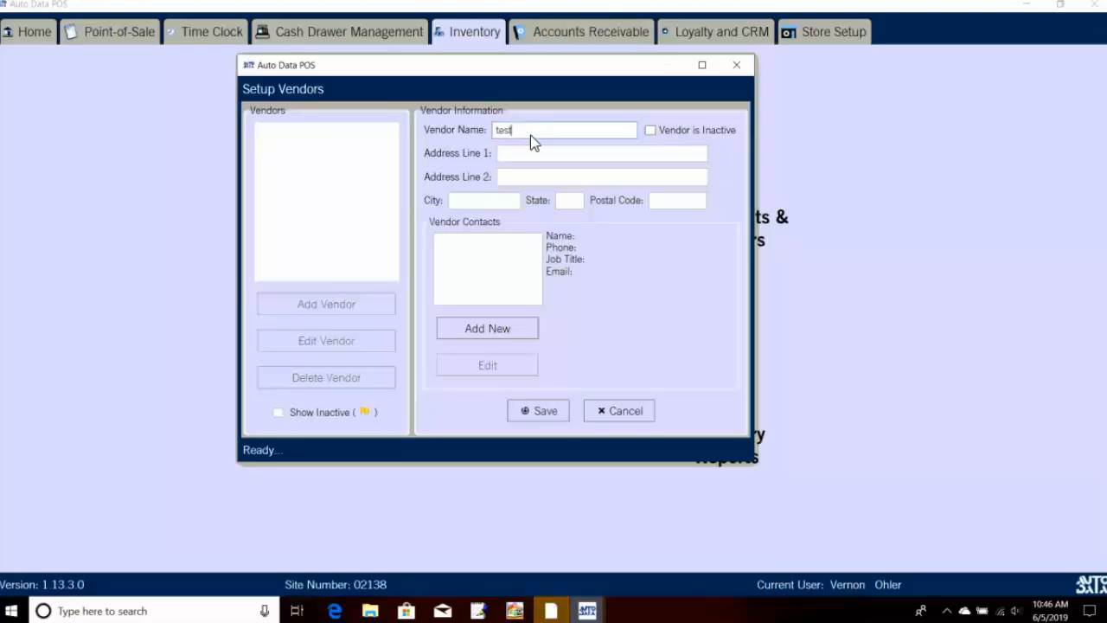
{"action": "key", "text": "BackSpace"}
{"action": "key", "text": "BackSpace"}
{"action": "key", "text": "BackSpace"}
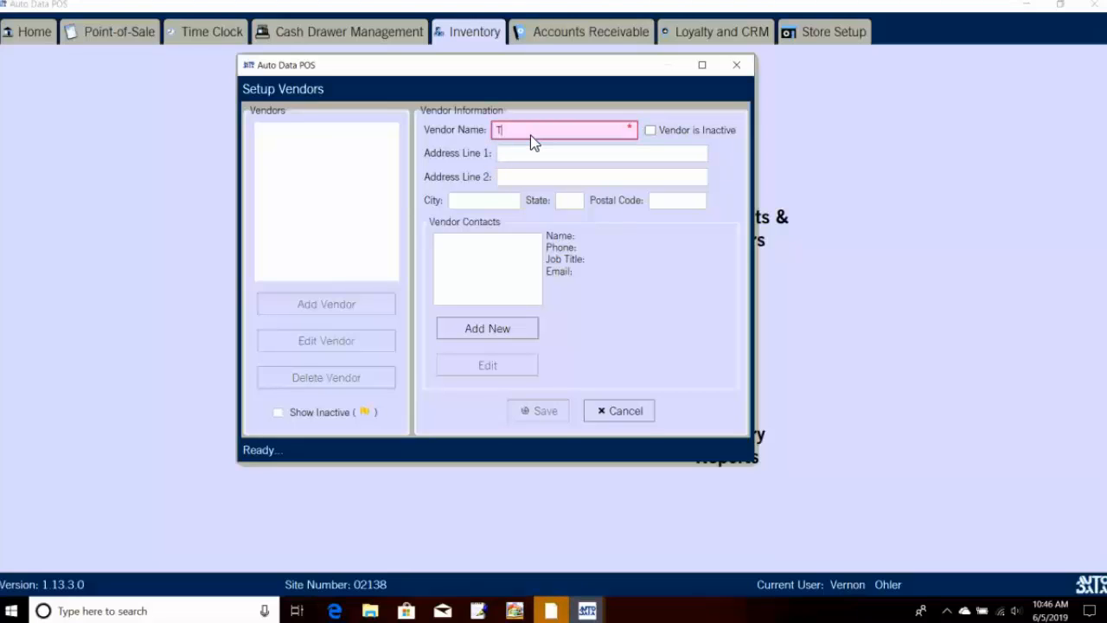
{"action": "type", "text": "est"}
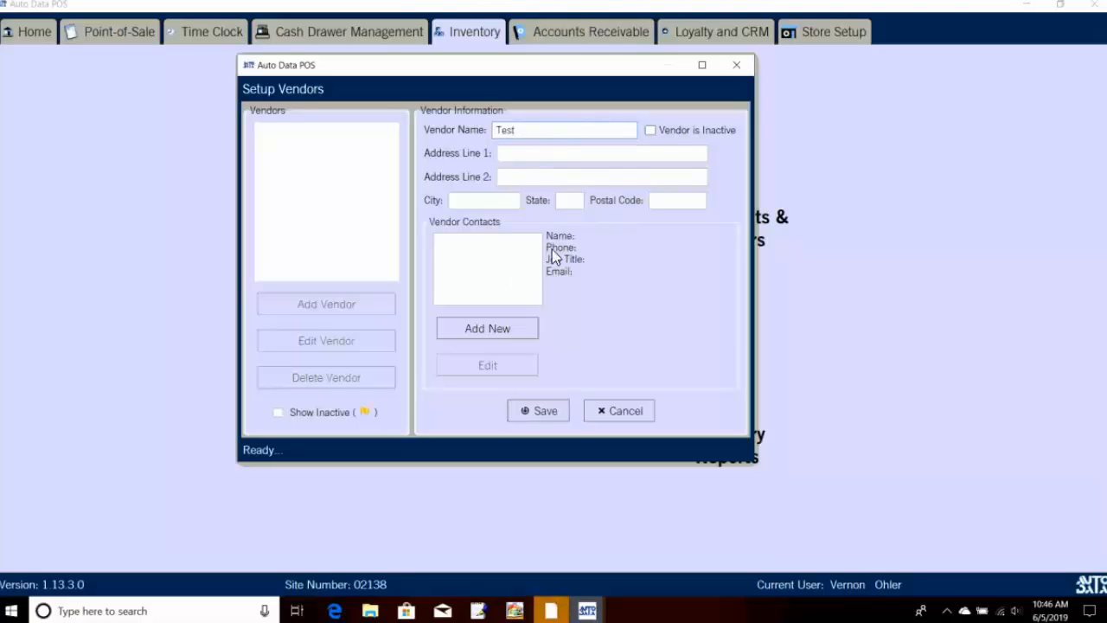
{"action": "left_click", "coordinate": [557, 410]}
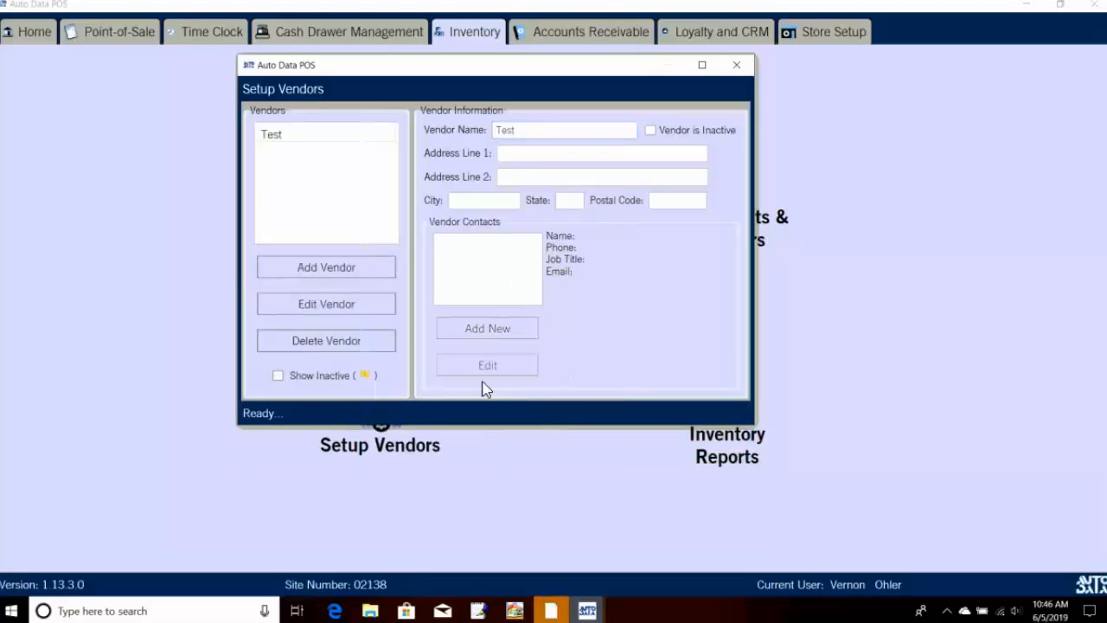
{"action": "left_click", "coordinate": [736, 65]}
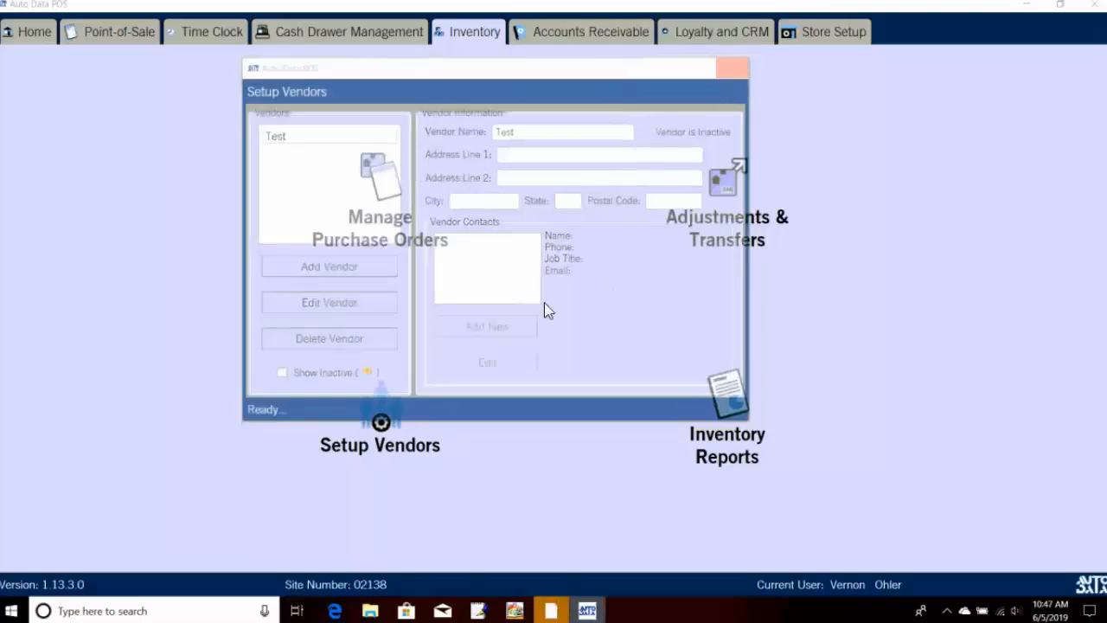
Step: Create and save manual P.O. 1245 for vendor Test with 135 quarts of 5-30 EURO
{"action": "left_click", "coordinate": [423, 221]}
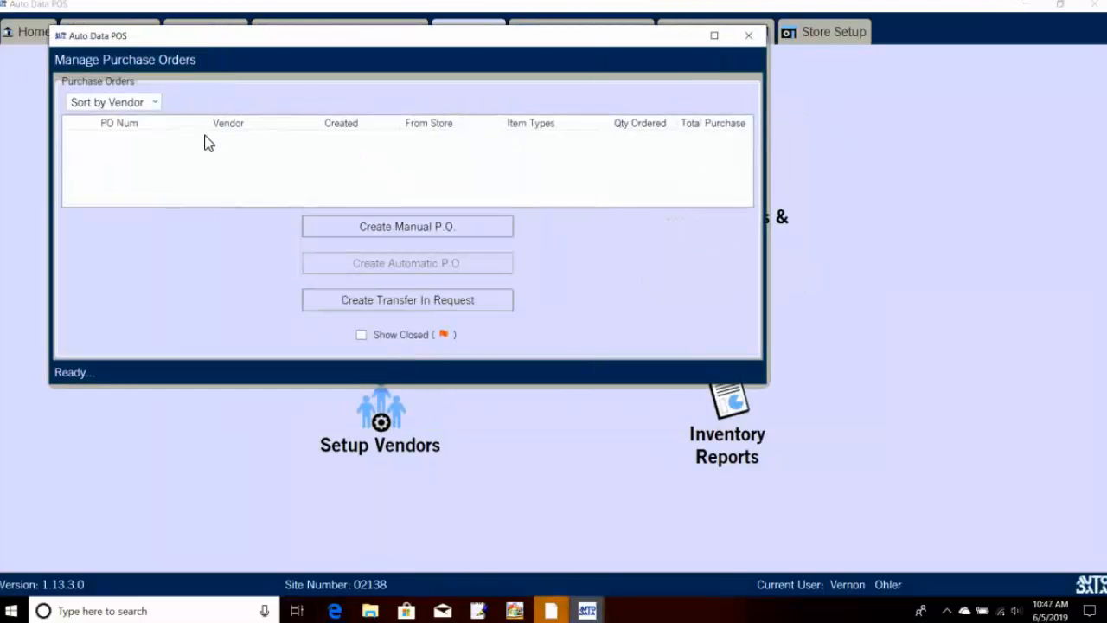
{"action": "left_click", "coordinate": [158, 105]}
{"action": "left_click", "coordinate": [132, 136]}
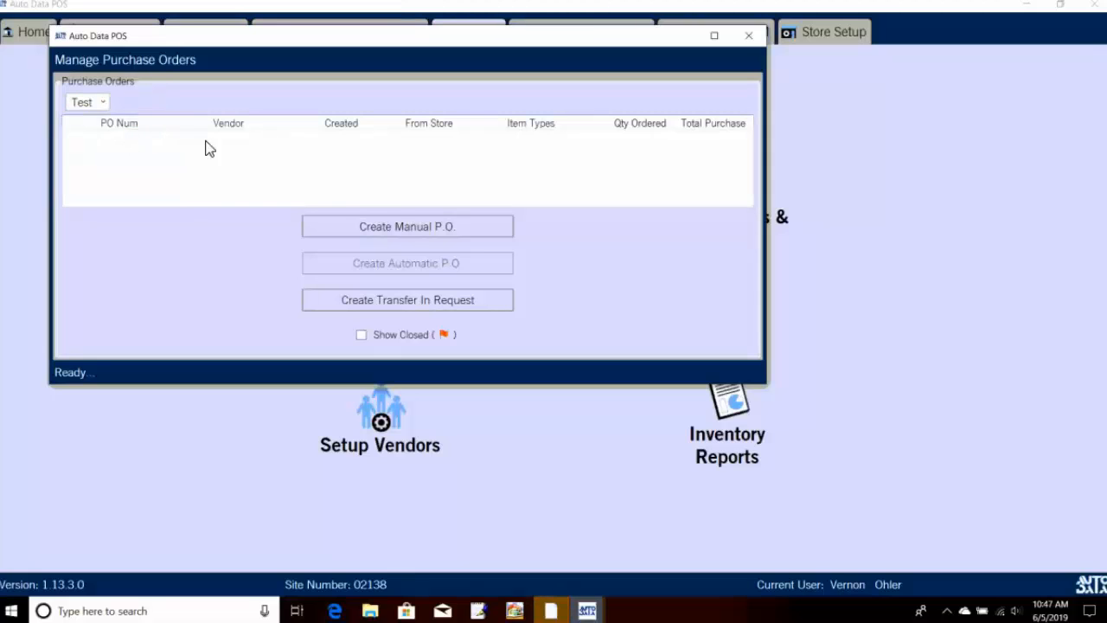
{"action": "left_click", "coordinate": [407, 234]}
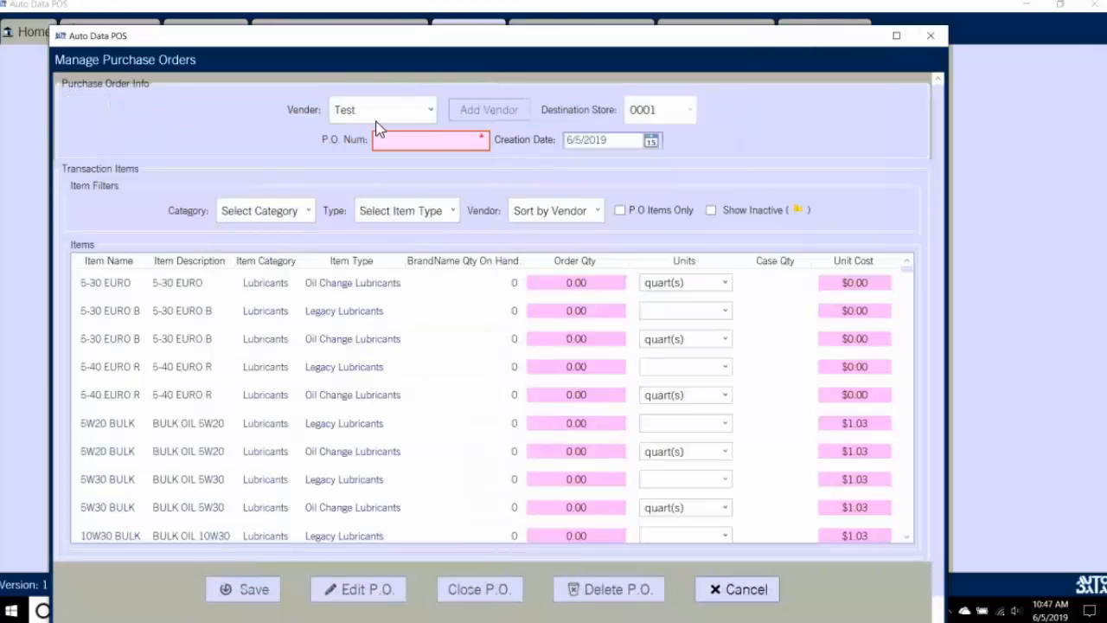
{"action": "left_click", "coordinate": [445, 142]}
{"action": "type", "text": "1245"}
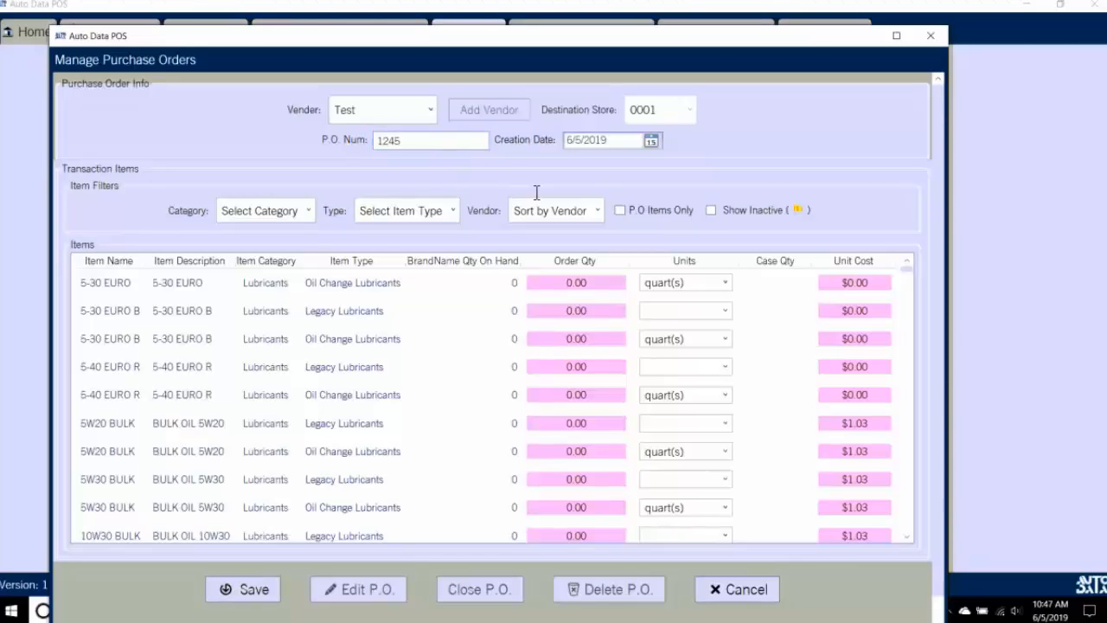
{"action": "left_click", "coordinate": [574, 284]}
{"action": "key", "text": "BackSpace"}
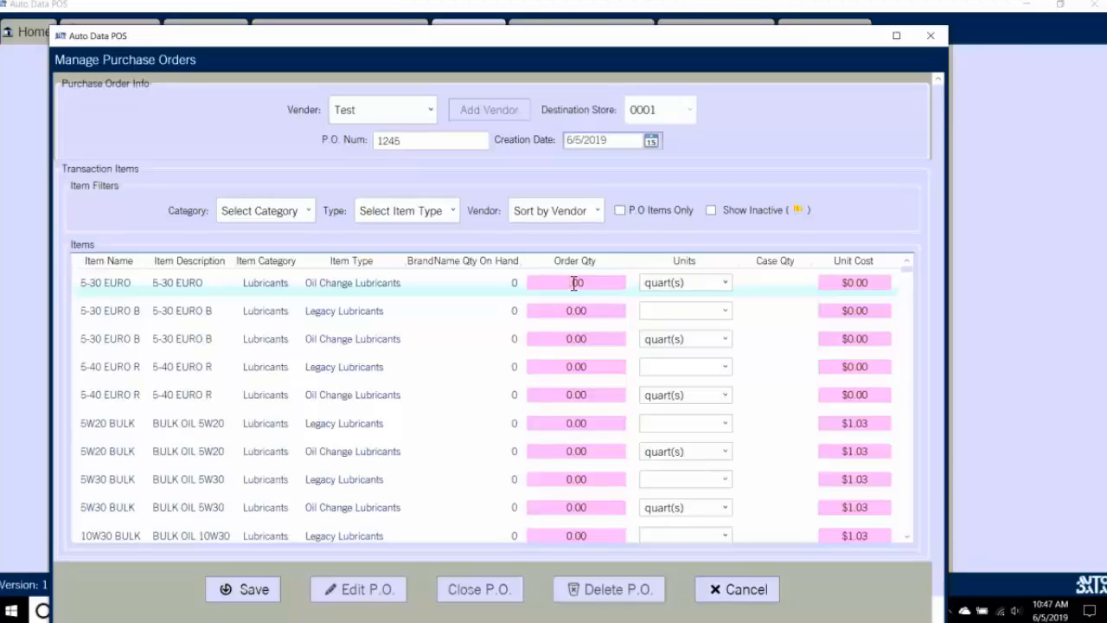
{"action": "type", "text": "135"}
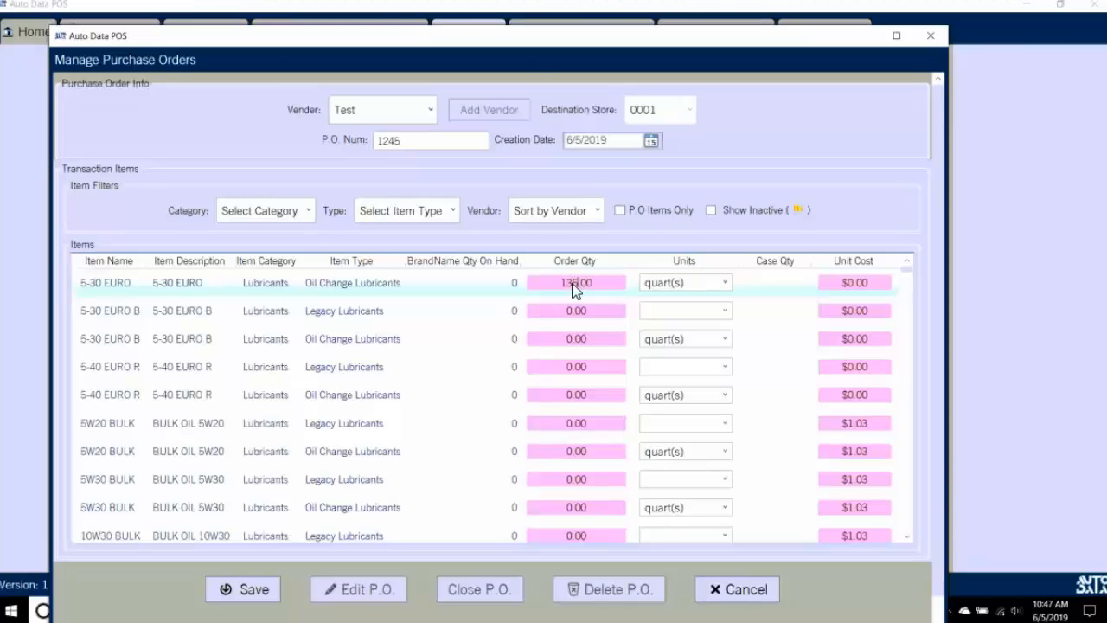
{"action": "left_click", "coordinate": [272, 595]}
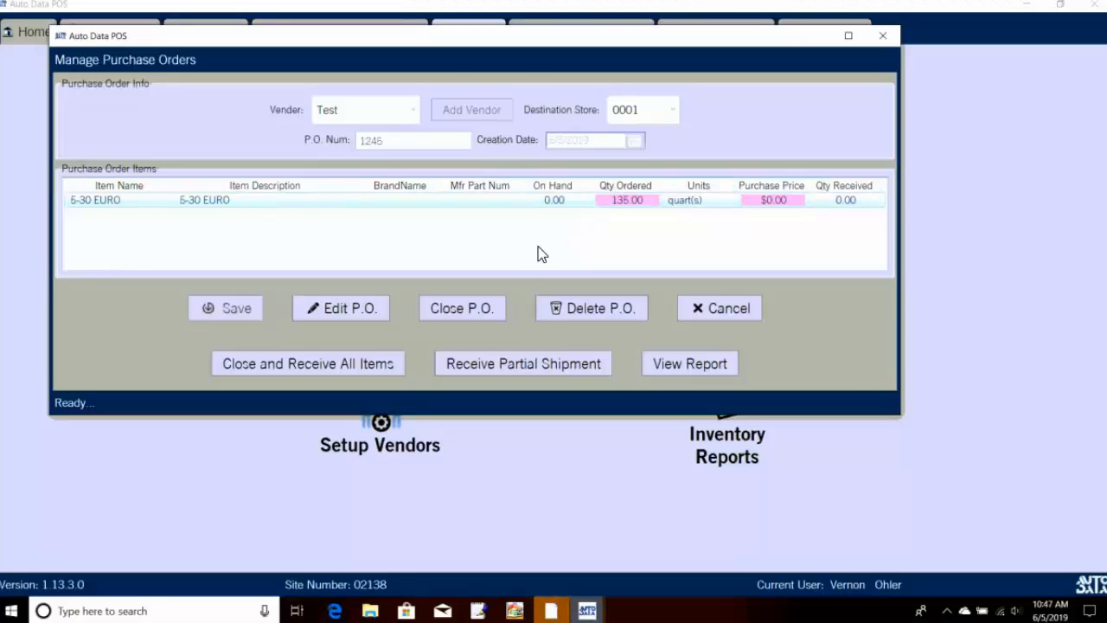
Step: Preview the printed order, then close P.O. 1245 and receive all items into inventory
{"action": "left_click", "coordinate": [692, 366]}
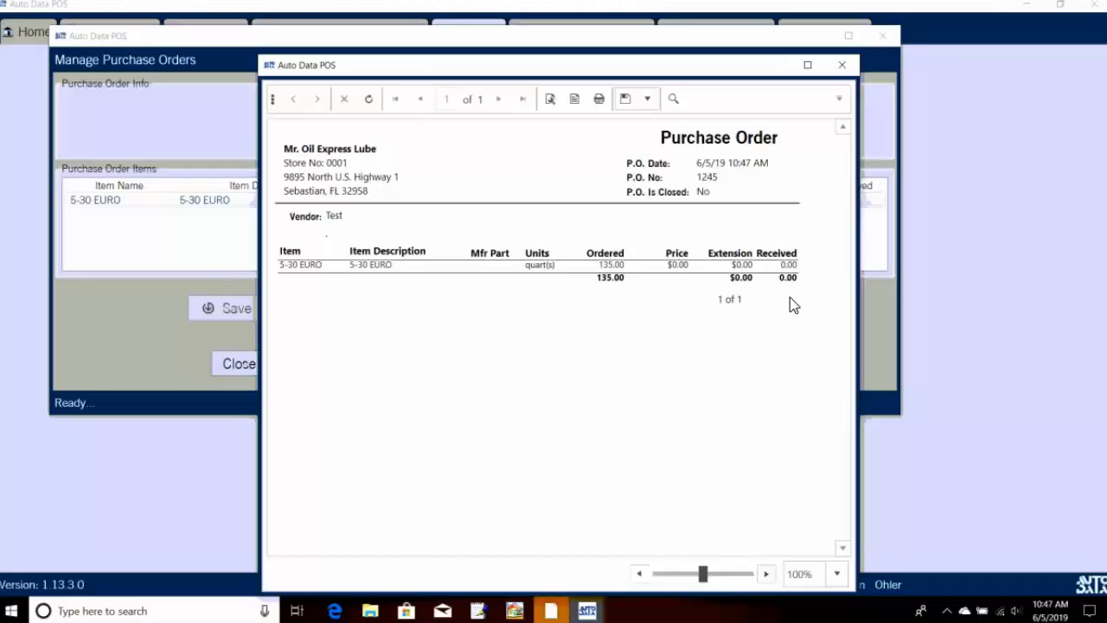
{"action": "left_click", "coordinate": [842, 66]}
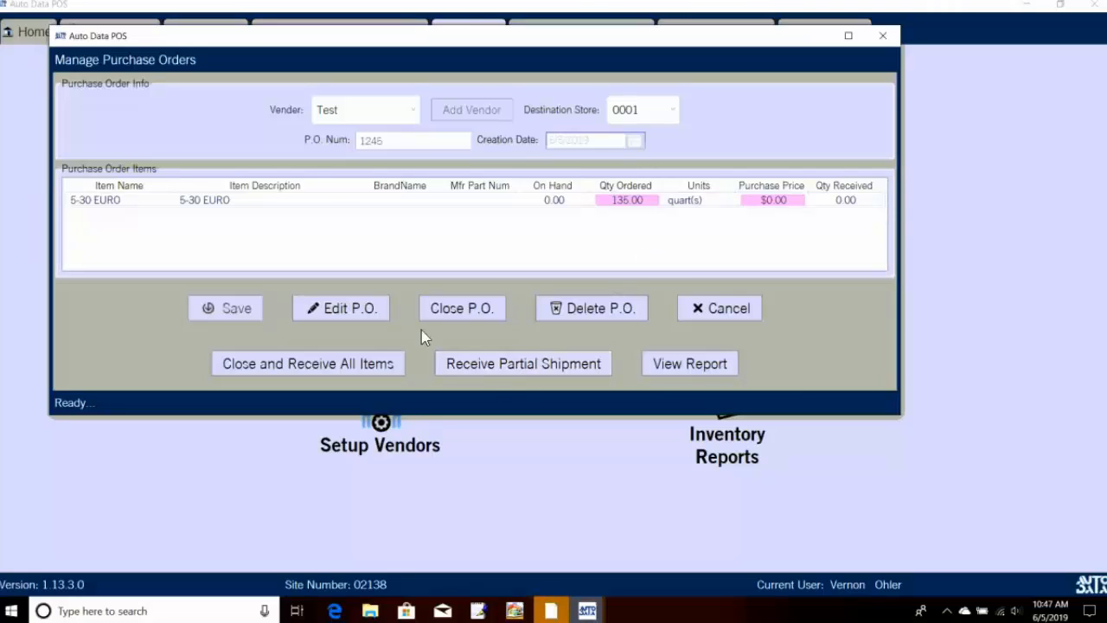
{"action": "left_click", "coordinate": [313, 203]}
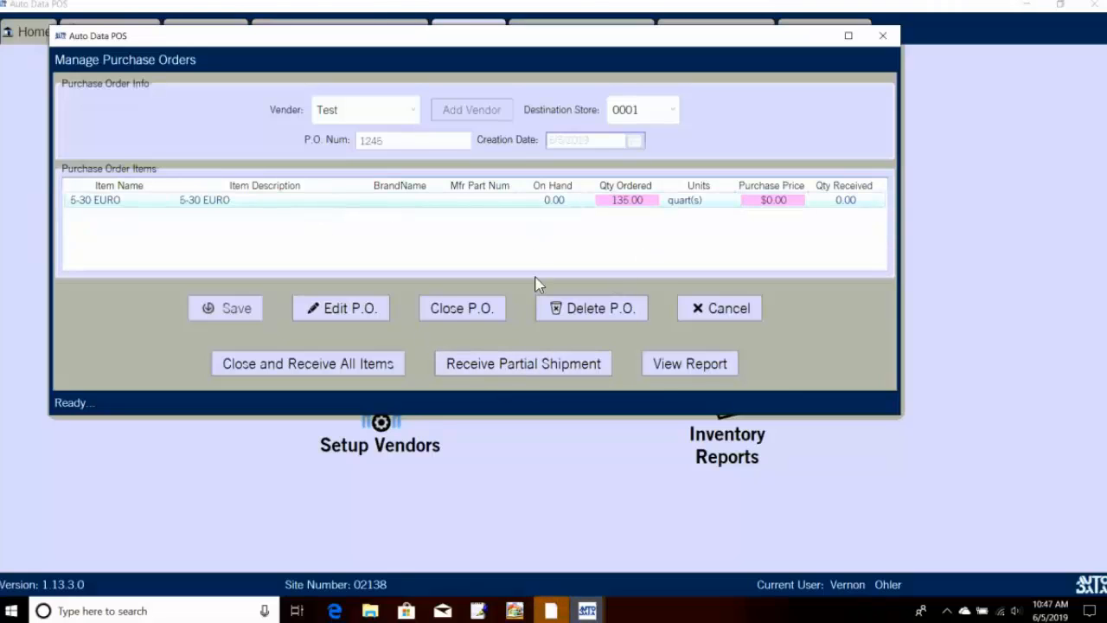
{"action": "left_click", "coordinate": [368, 365]}
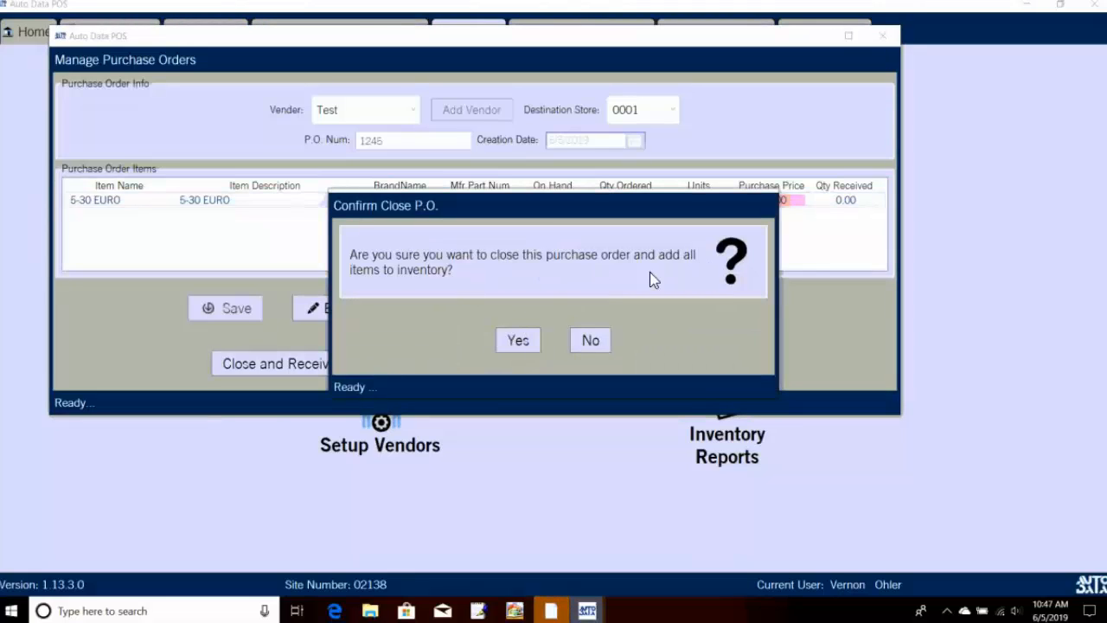
{"action": "left_click", "coordinate": [524, 338]}
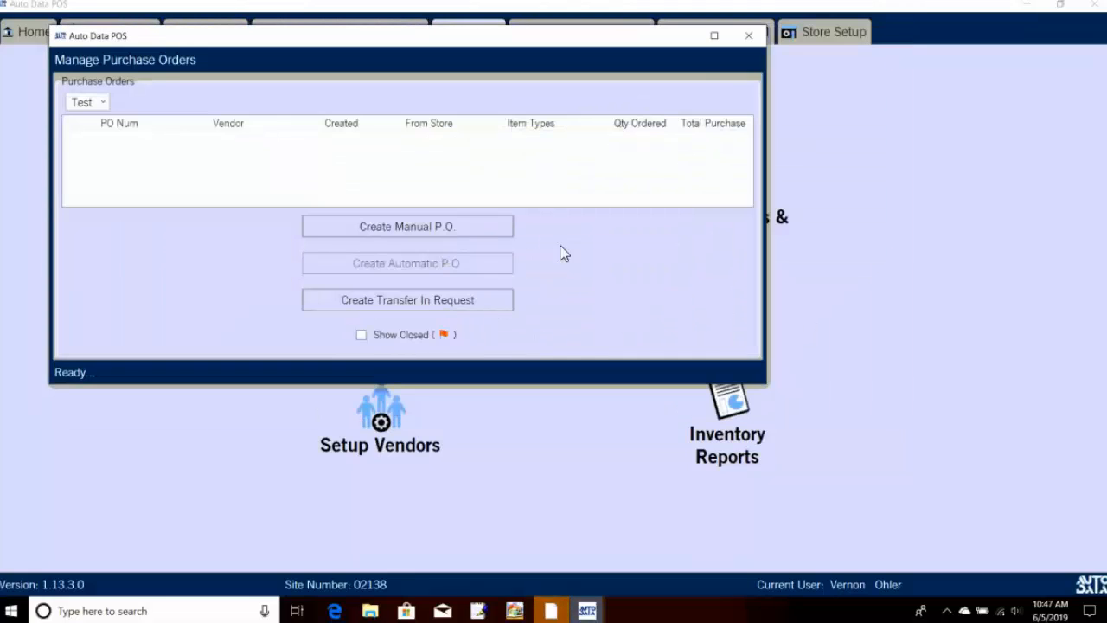
{"action": "left_click", "coordinate": [749, 36]}
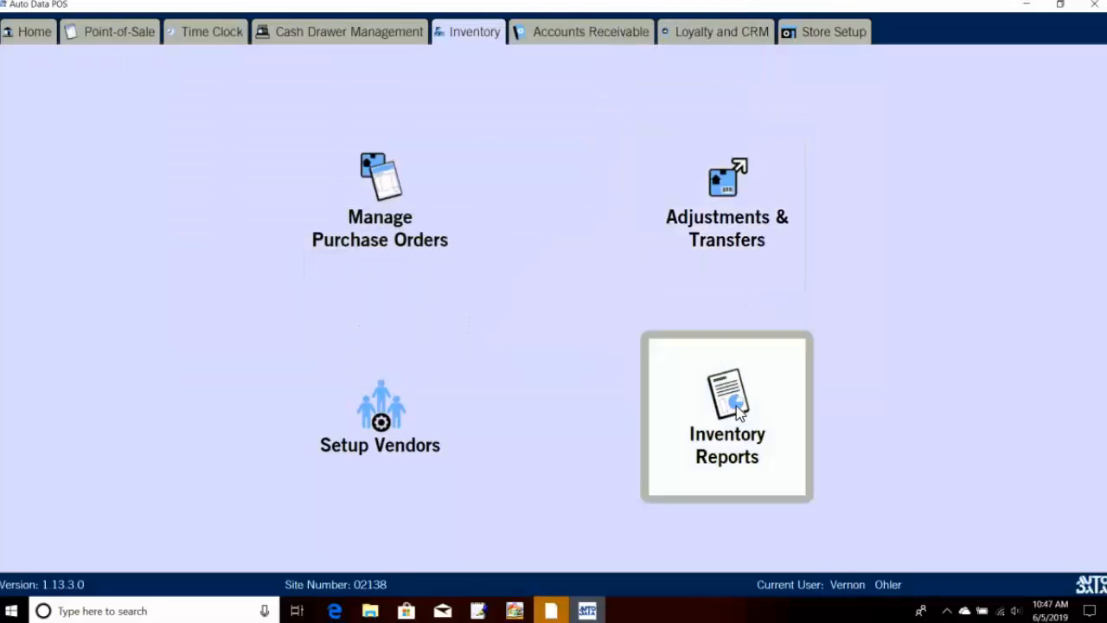
{"action": "left_click", "coordinate": [736, 411]}
{"action": "left_click", "coordinate": [510, 312]}
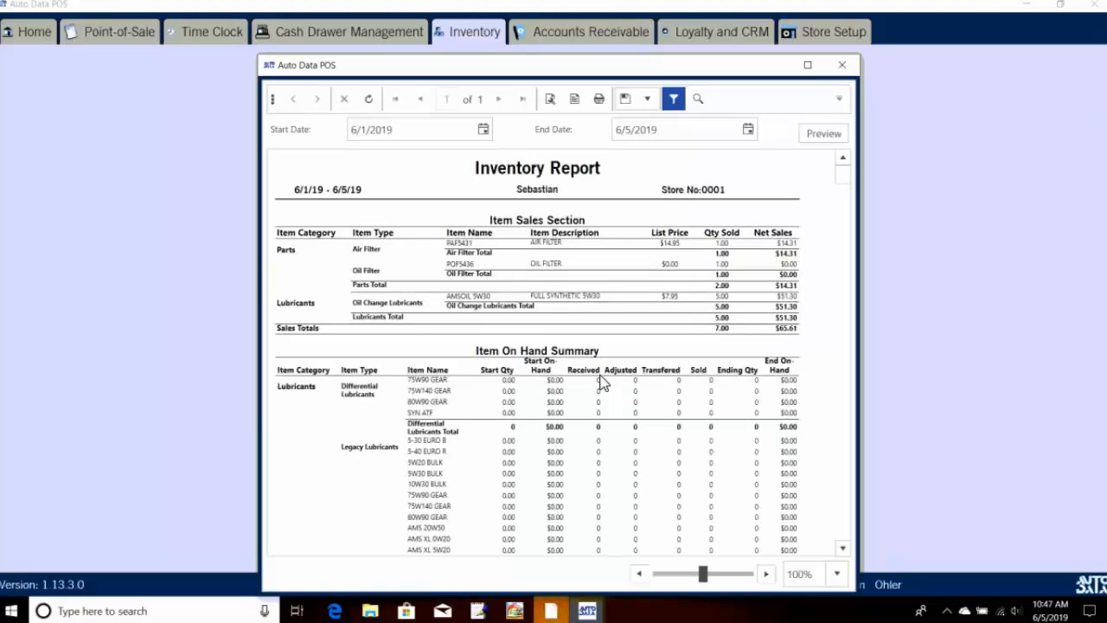
{"action": "scroll", "coordinate": [602, 383], "scroll_direction": "down", "scroll_amount": 1}
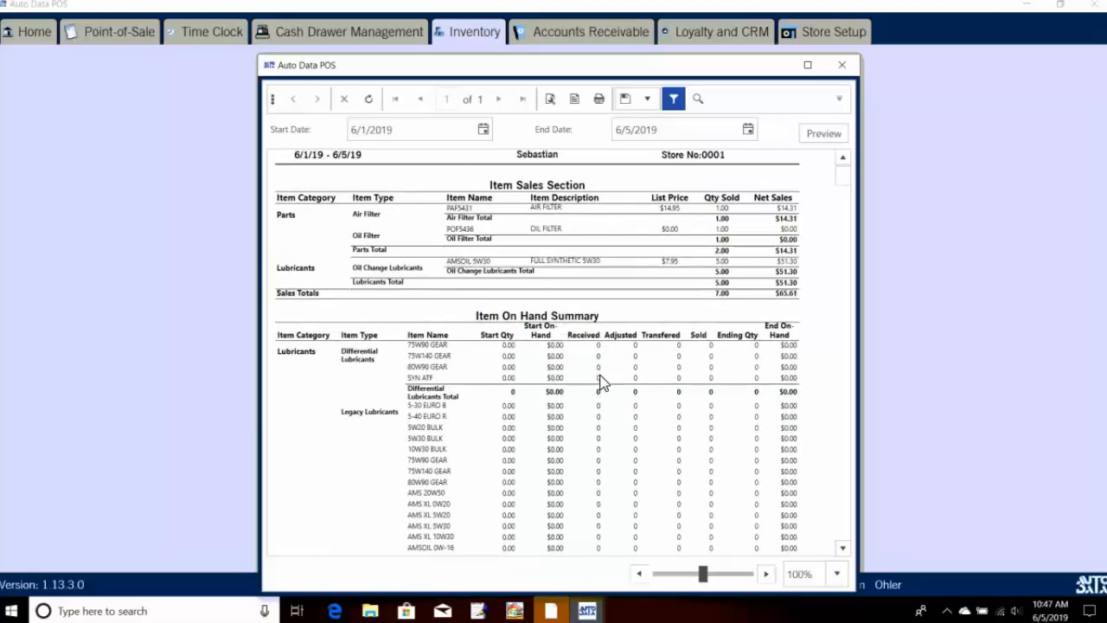
{"action": "scroll", "coordinate": [603, 383], "scroll_direction": "down", "scroll_amount": 2}
{"action": "scroll", "coordinate": [603, 383], "scroll_direction": "down", "scroll_amount": 1}
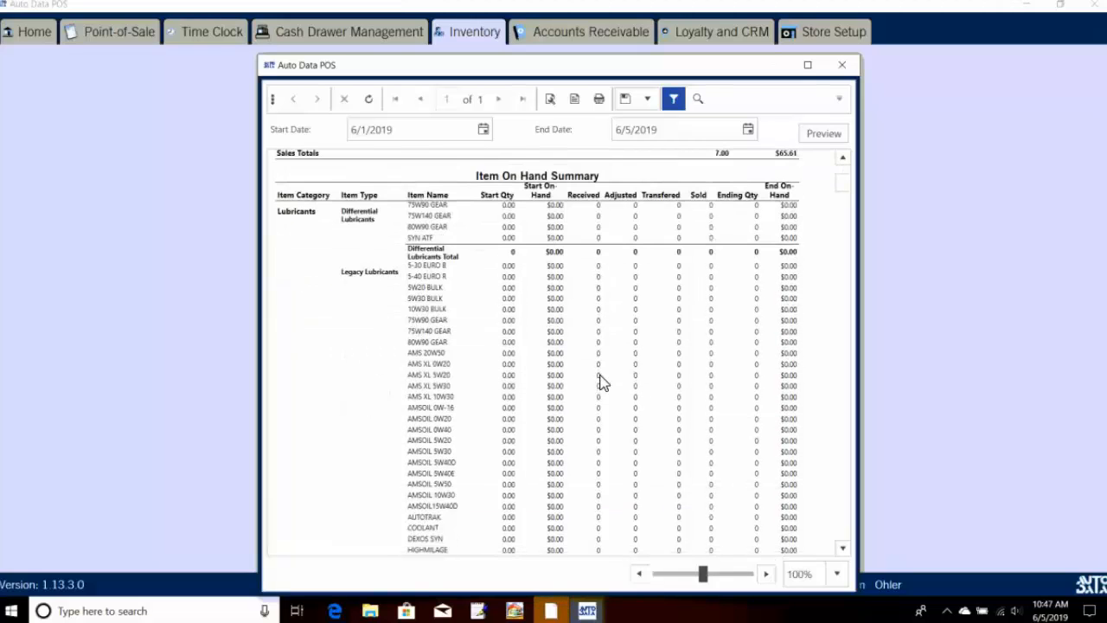
{"action": "scroll", "coordinate": [603, 384], "scroll_direction": "down", "scroll_amount": 1}
{"action": "scroll", "coordinate": [603, 383], "scroll_direction": "down", "scroll_amount": 2}
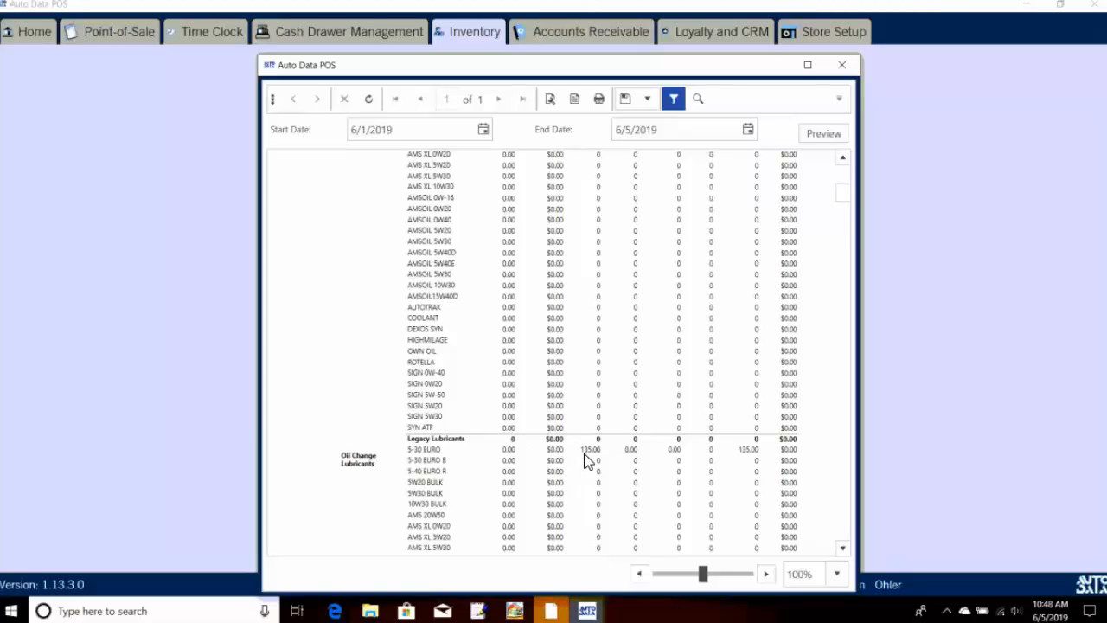
{"action": "scroll", "coordinate": [585, 461], "scroll_direction": "up", "scroll_amount": 5}
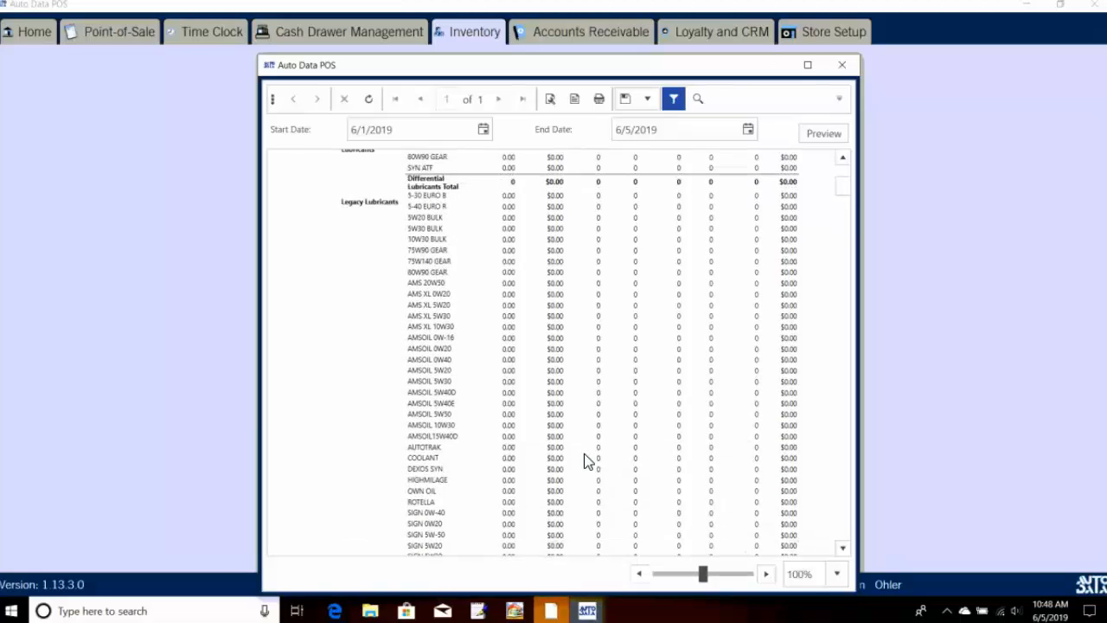
{"action": "scroll", "coordinate": [584, 461], "scroll_direction": "down", "scroll_amount": 5}
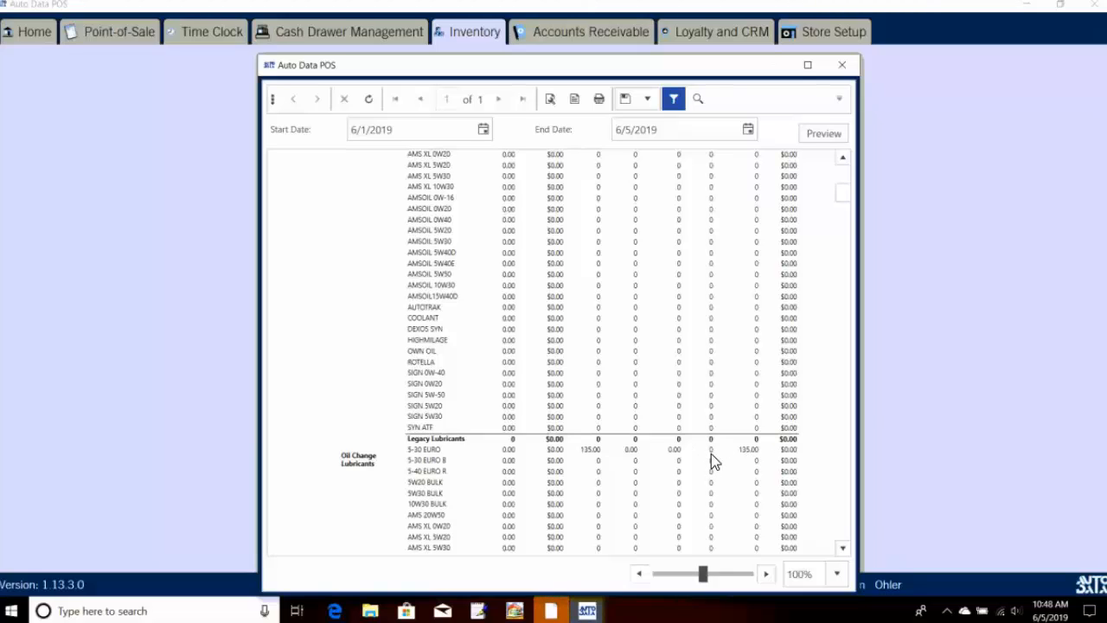
{"action": "scroll", "coordinate": [777, 432], "scroll_direction": "up", "scroll_amount": 2}
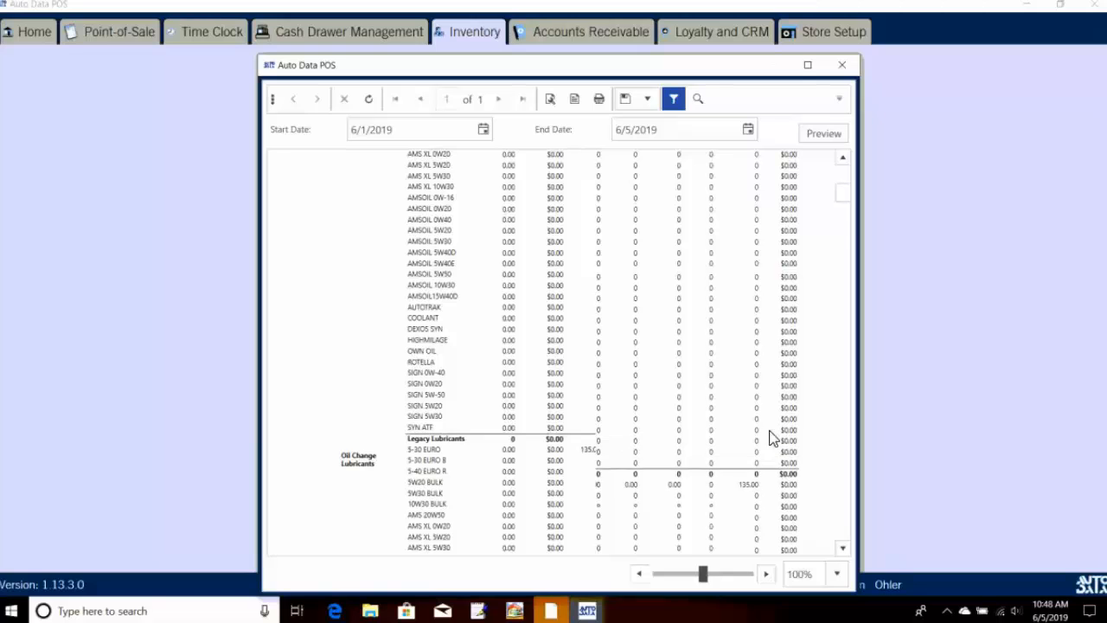
{"action": "scroll", "coordinate": [781, 425], "scroll_direction": "up", "scroll_amount": 8}
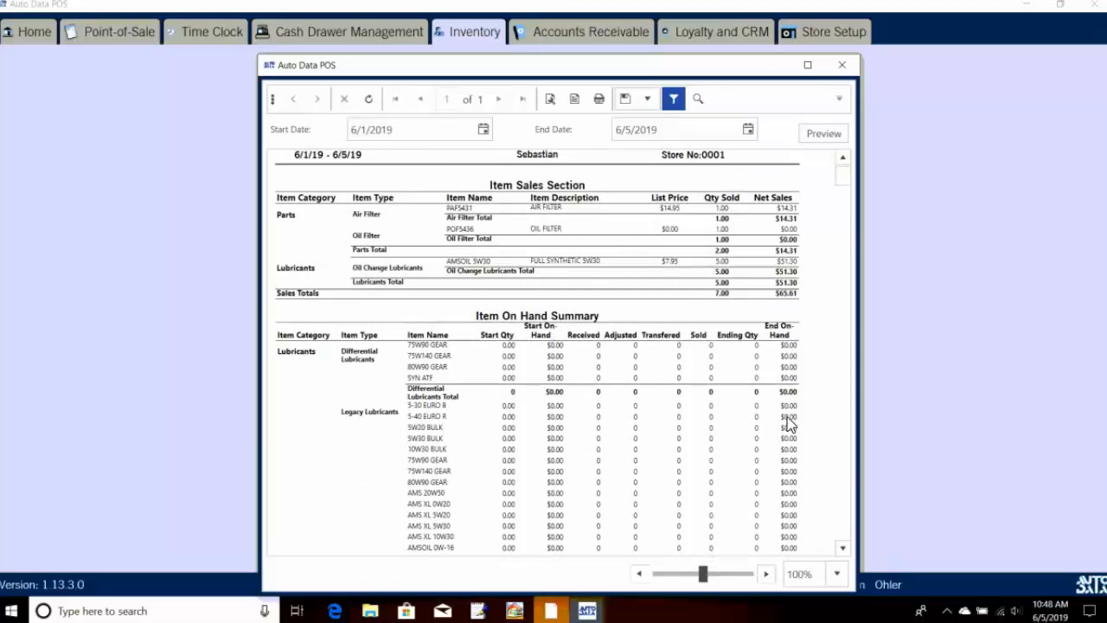
{"action": "scroll", "coordinate": [789, 428], "scroll_direction": "down", "scroll_amount": 2}
{"action": "scroll", "coordinate": [787, 463], "scroll_direction": "down", "scroll_amount": 2}
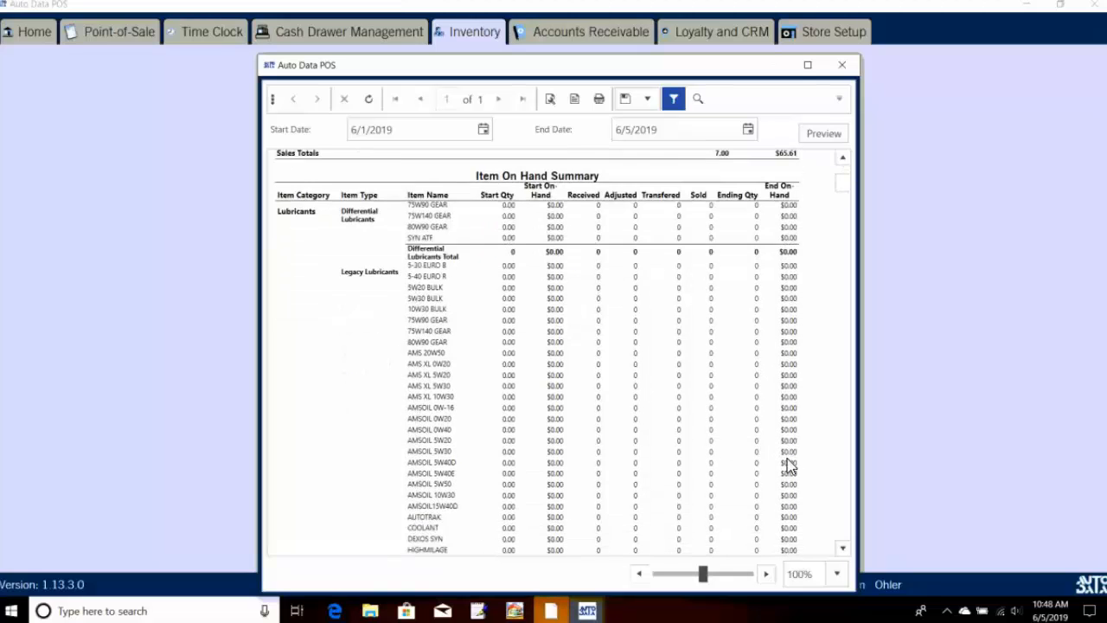
{"action": "scroll", "coordinate": [789, 465], "scroll_direction": "down", "scroll_amount": 2}
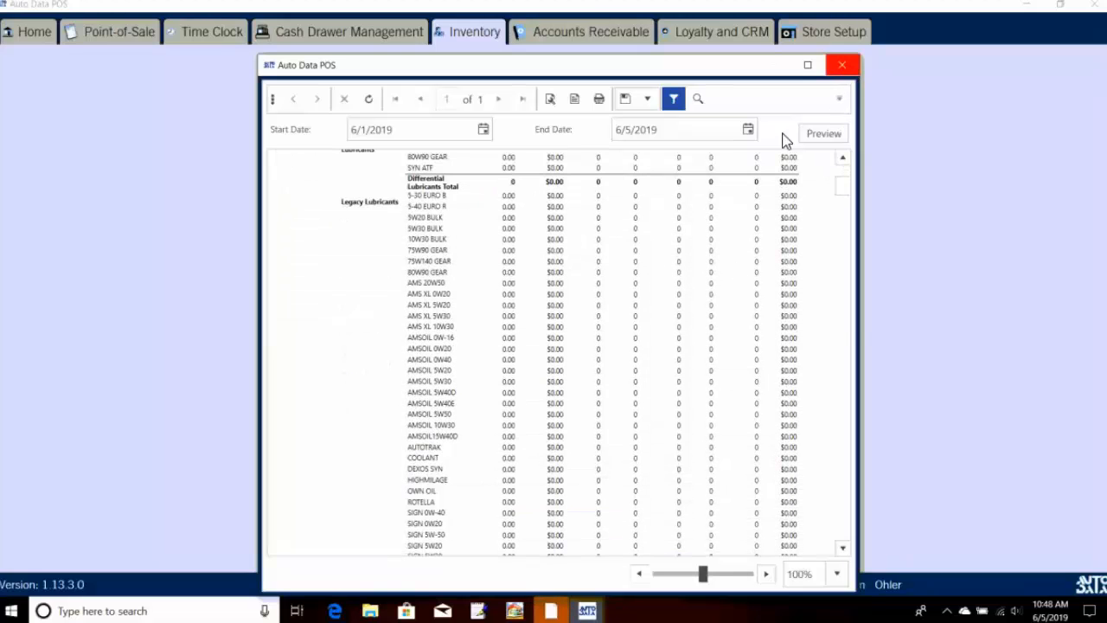
{"action": "left_click", "coordinate": [842, 65]}
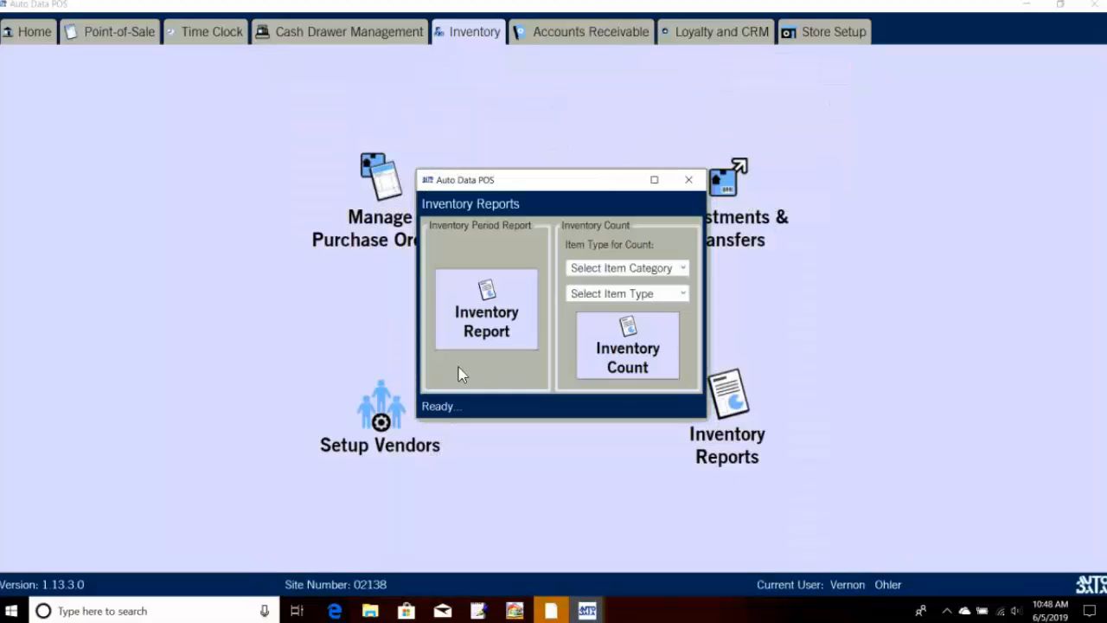
{"action": "left_click", "coordinate": [689, 180]}
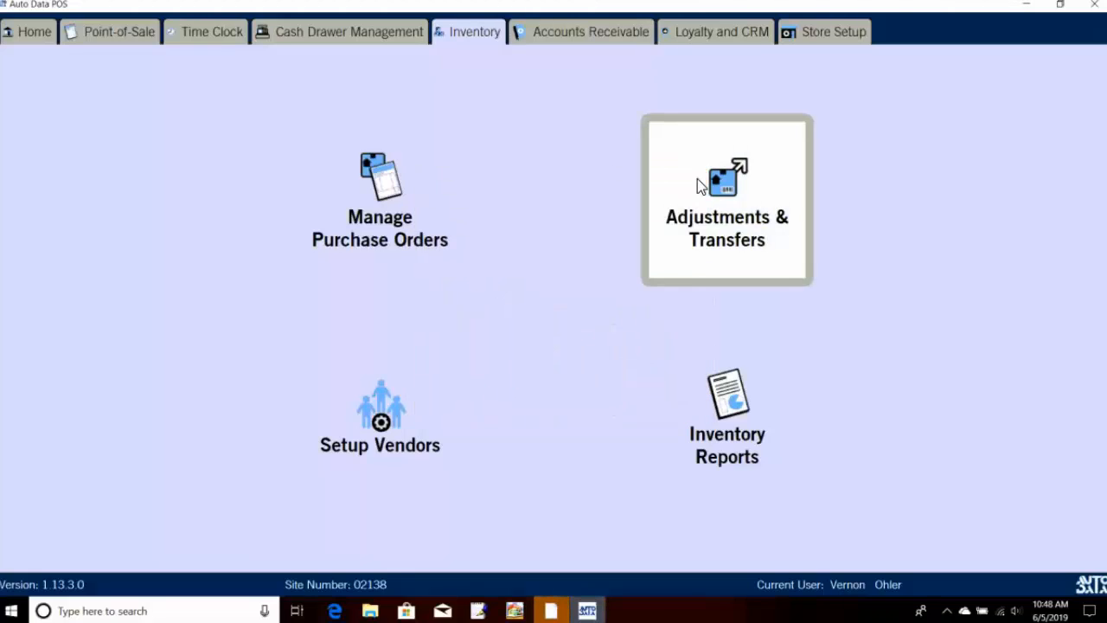